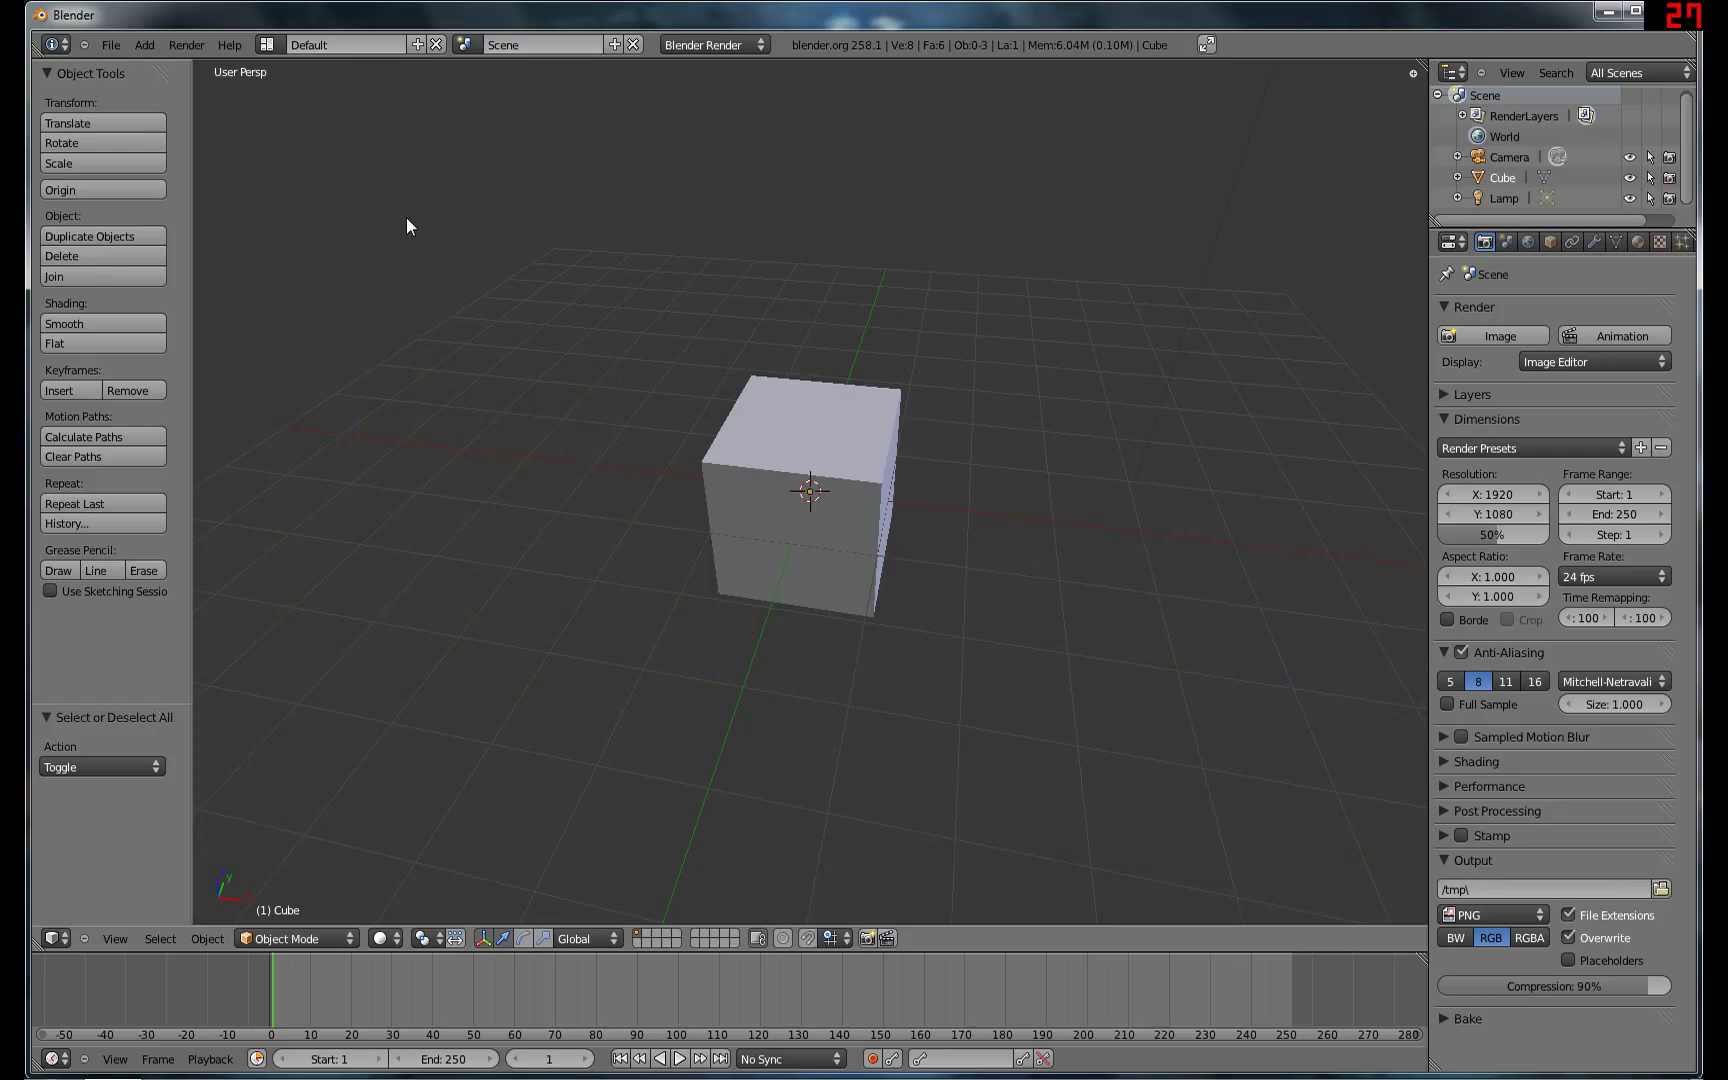
Enable Auto Perspective on the Interface tab of User Preferences, then close preferences.
middle_click_drag(421, 257, 640, 325)
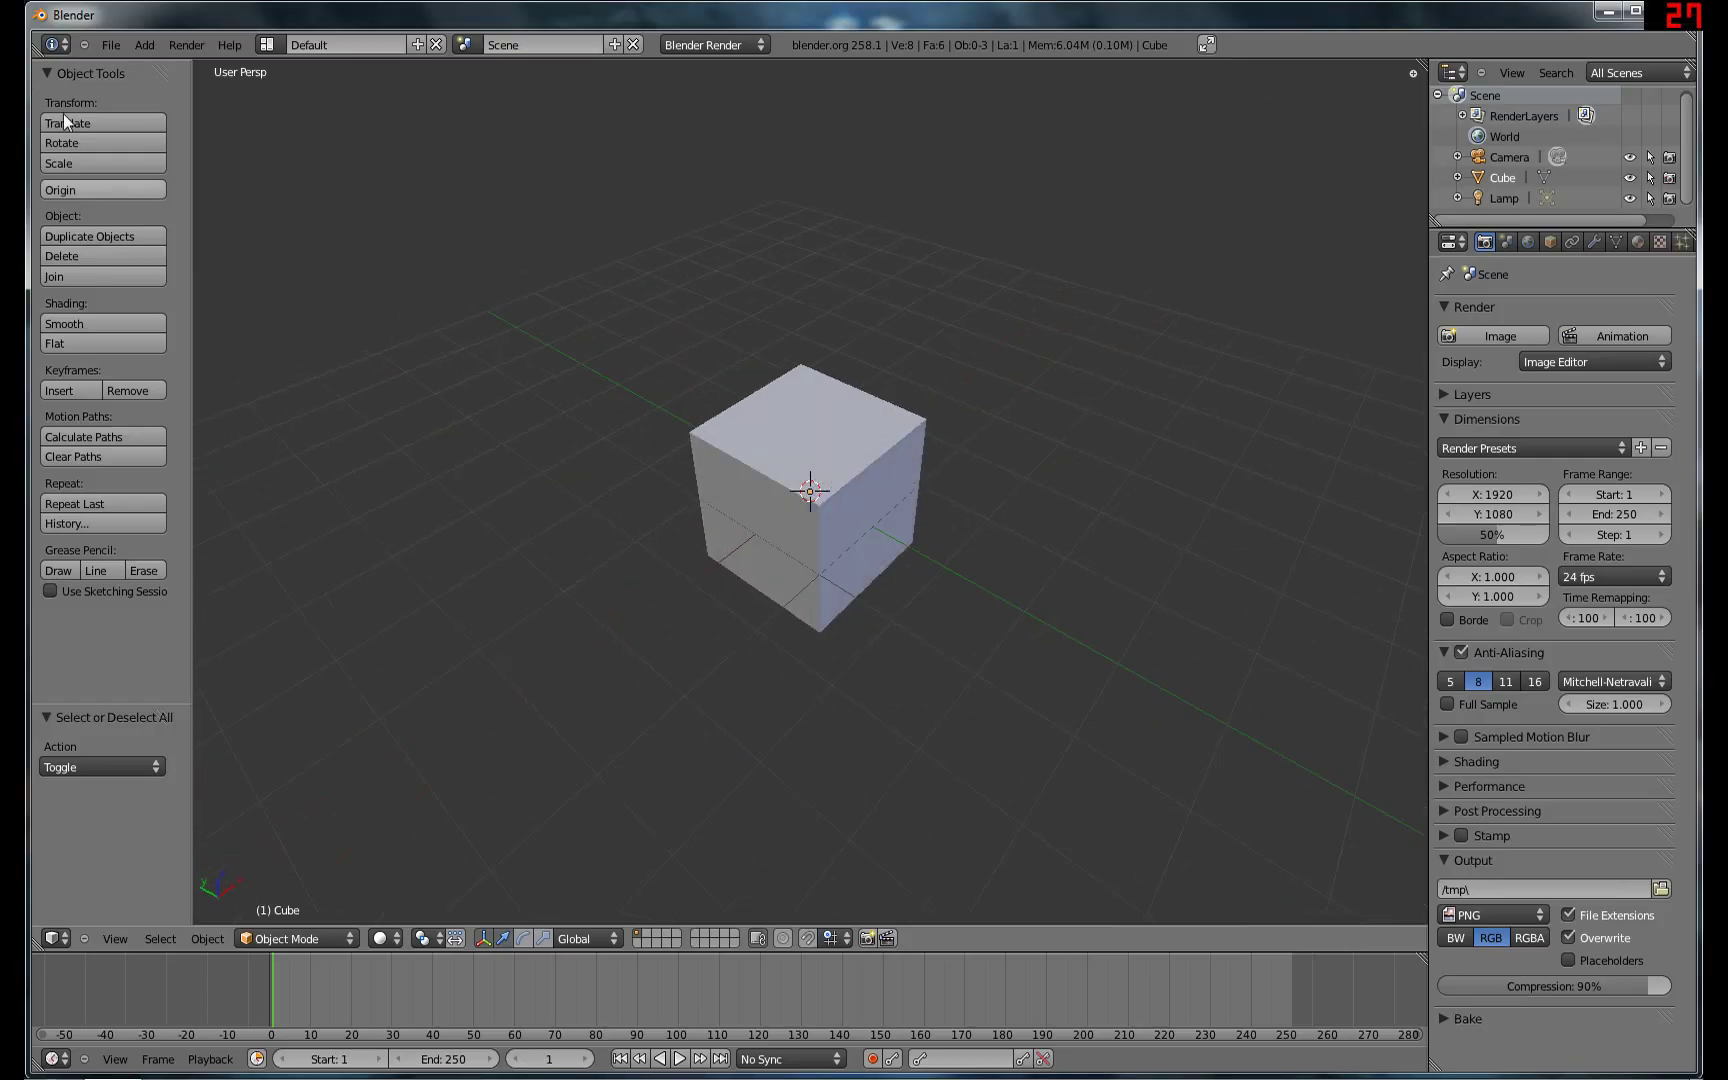
left_click(113, 48)
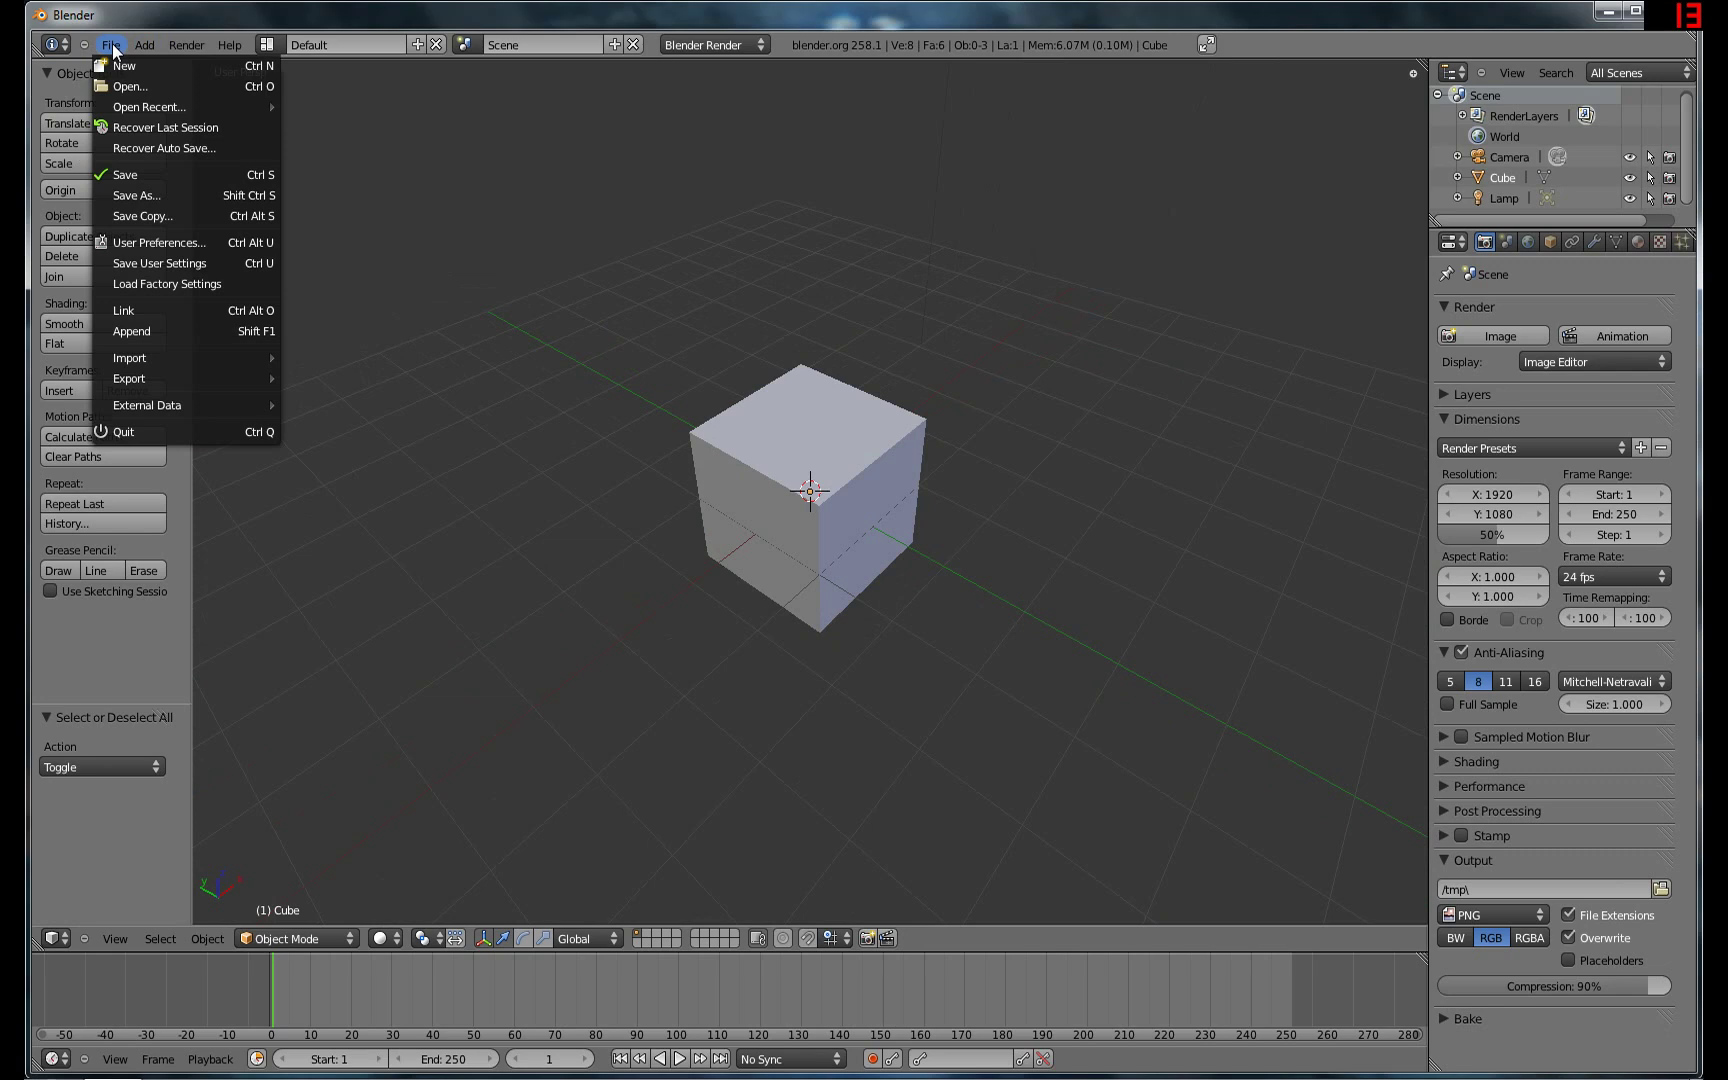
left_click(167, 240)
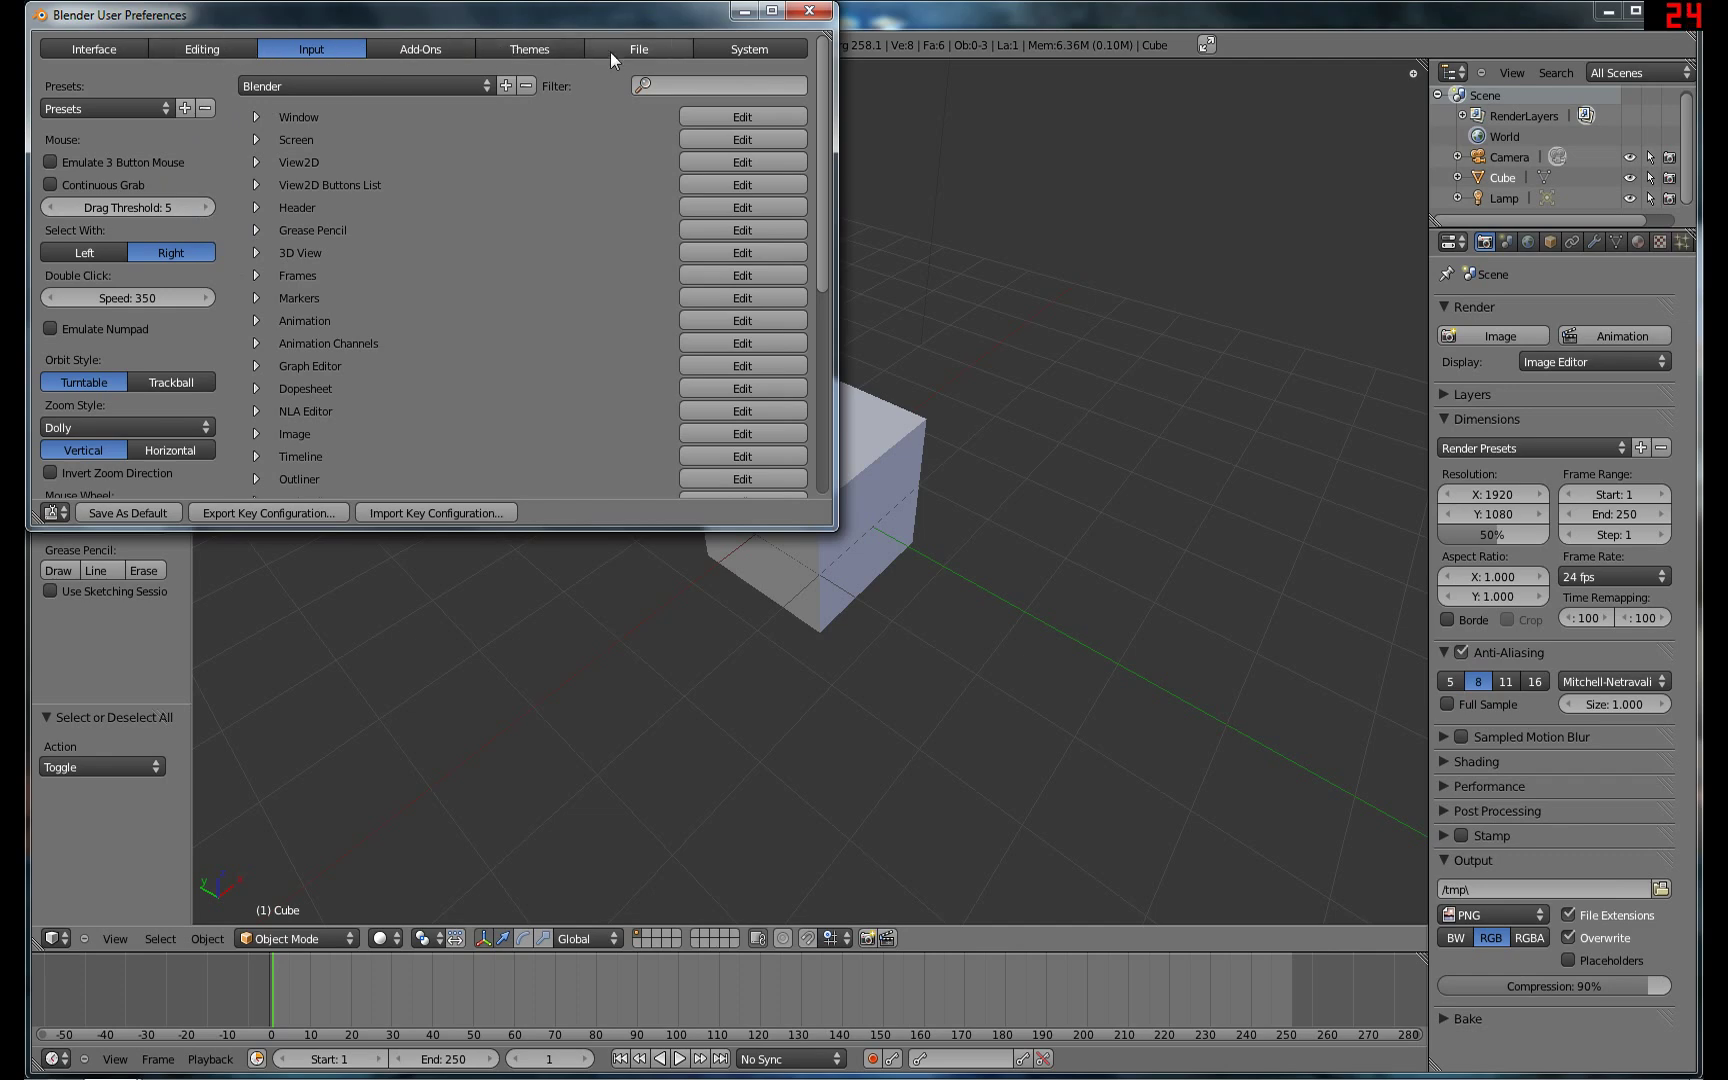
left_click(97, 49)
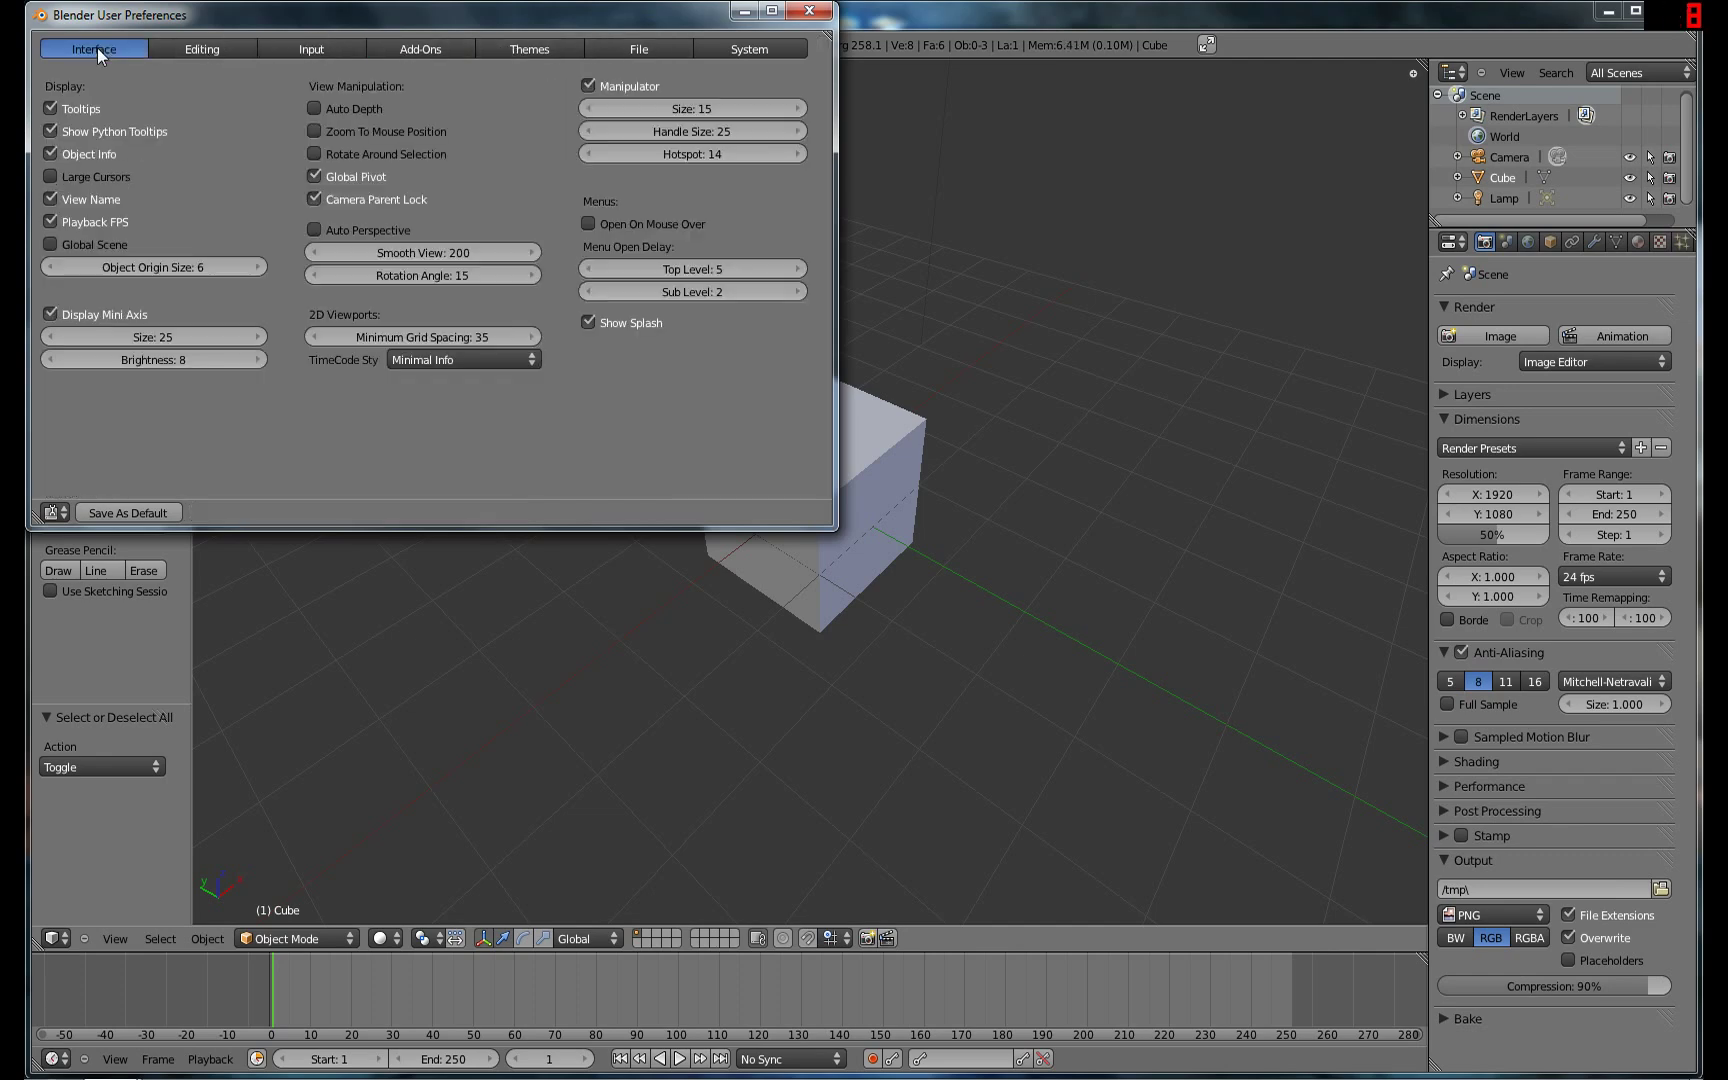
left_click(311, 49)
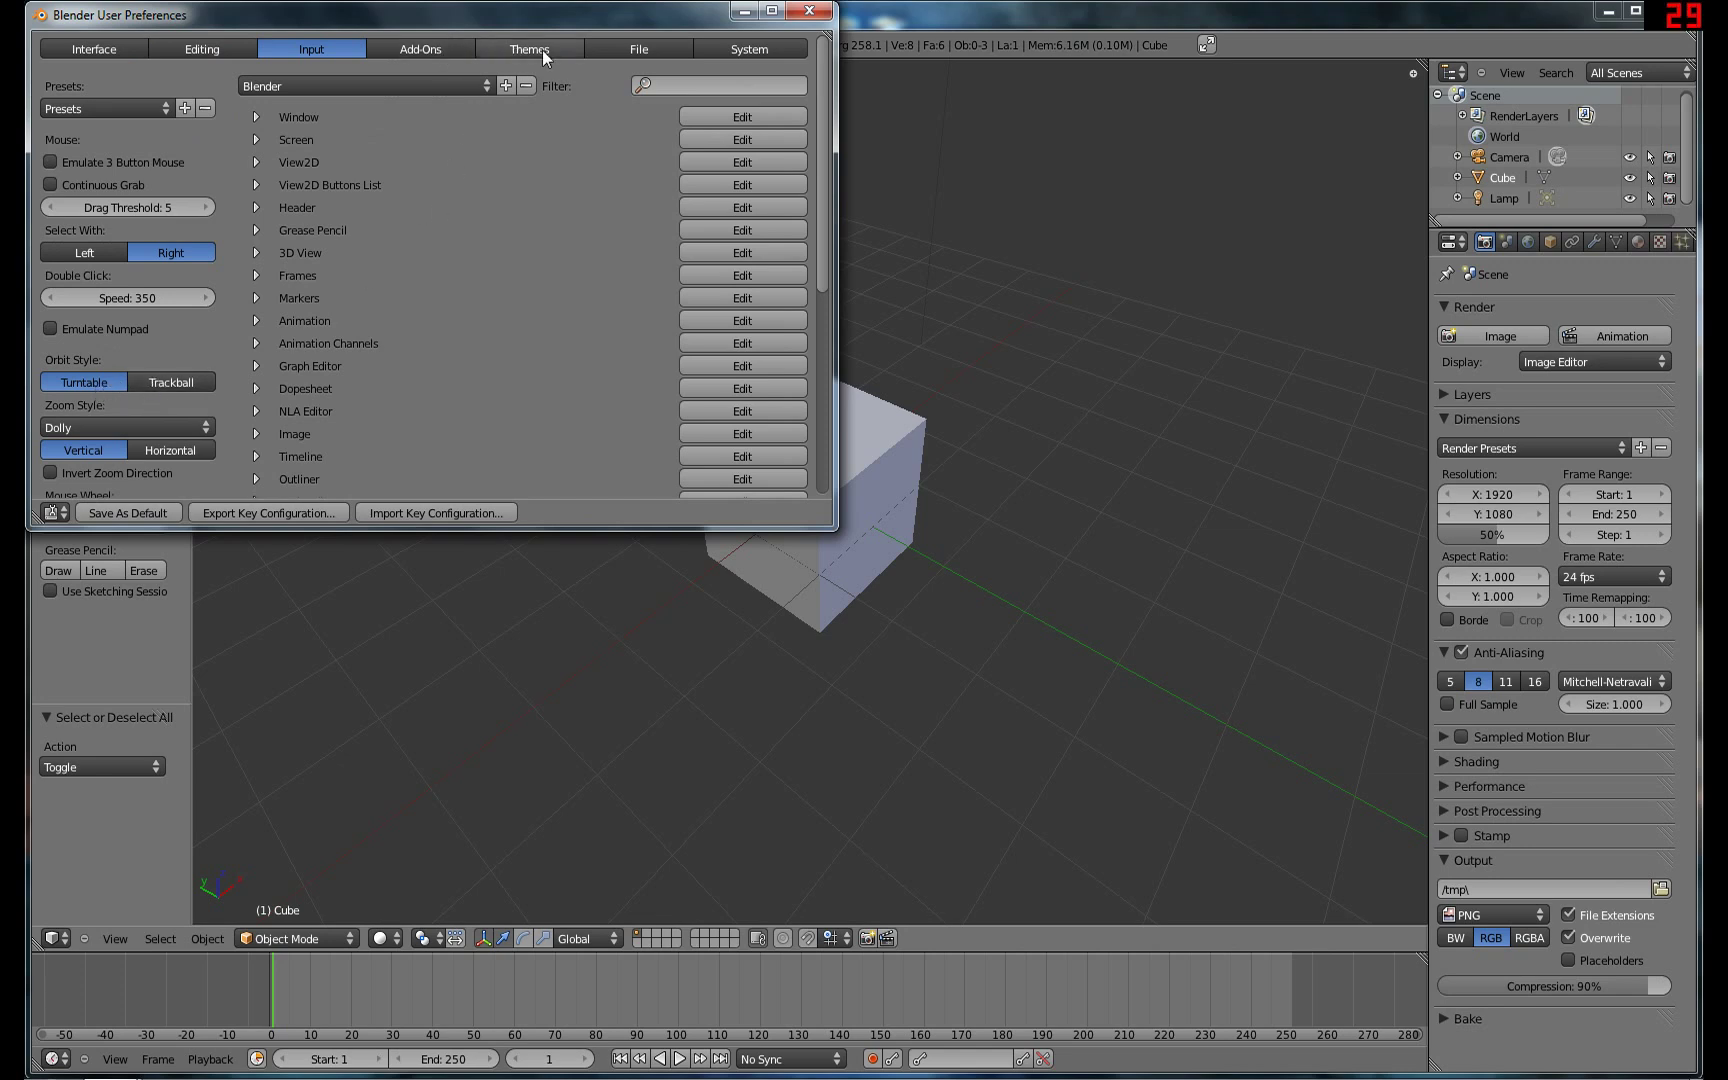
left_click(97, 49)
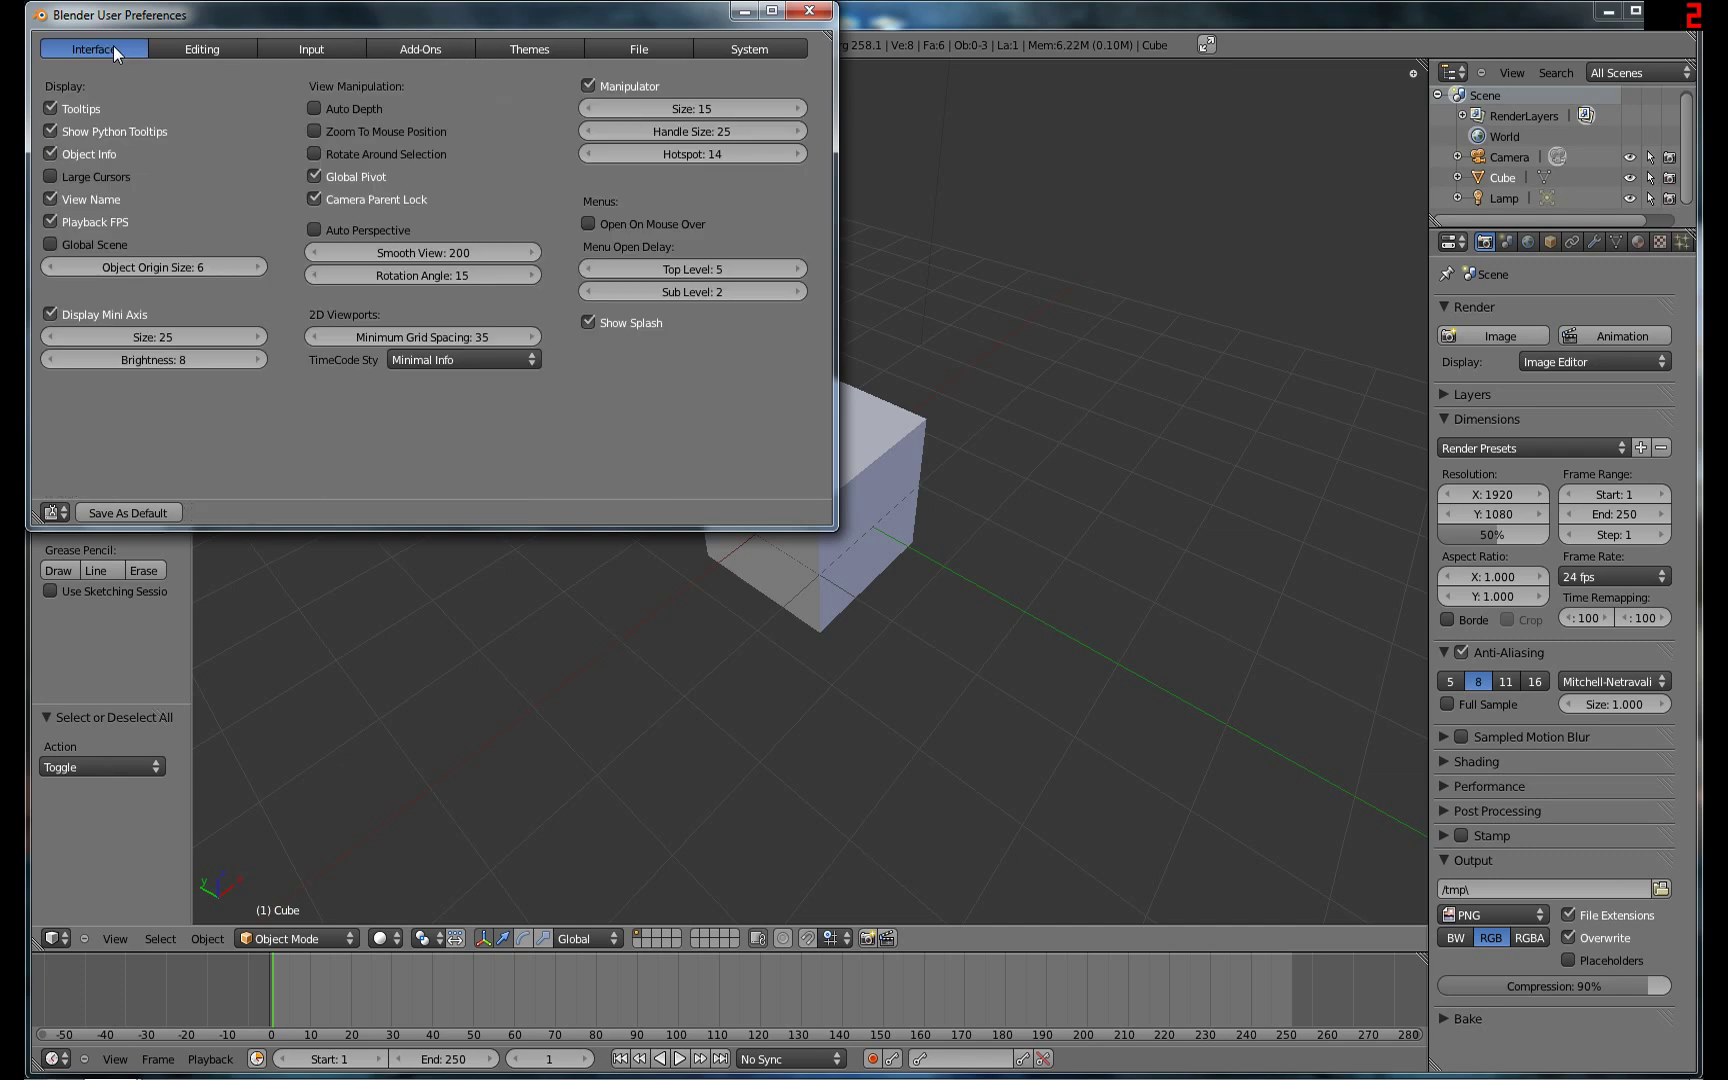
left_click(314, 231)
left_click(803, 14)
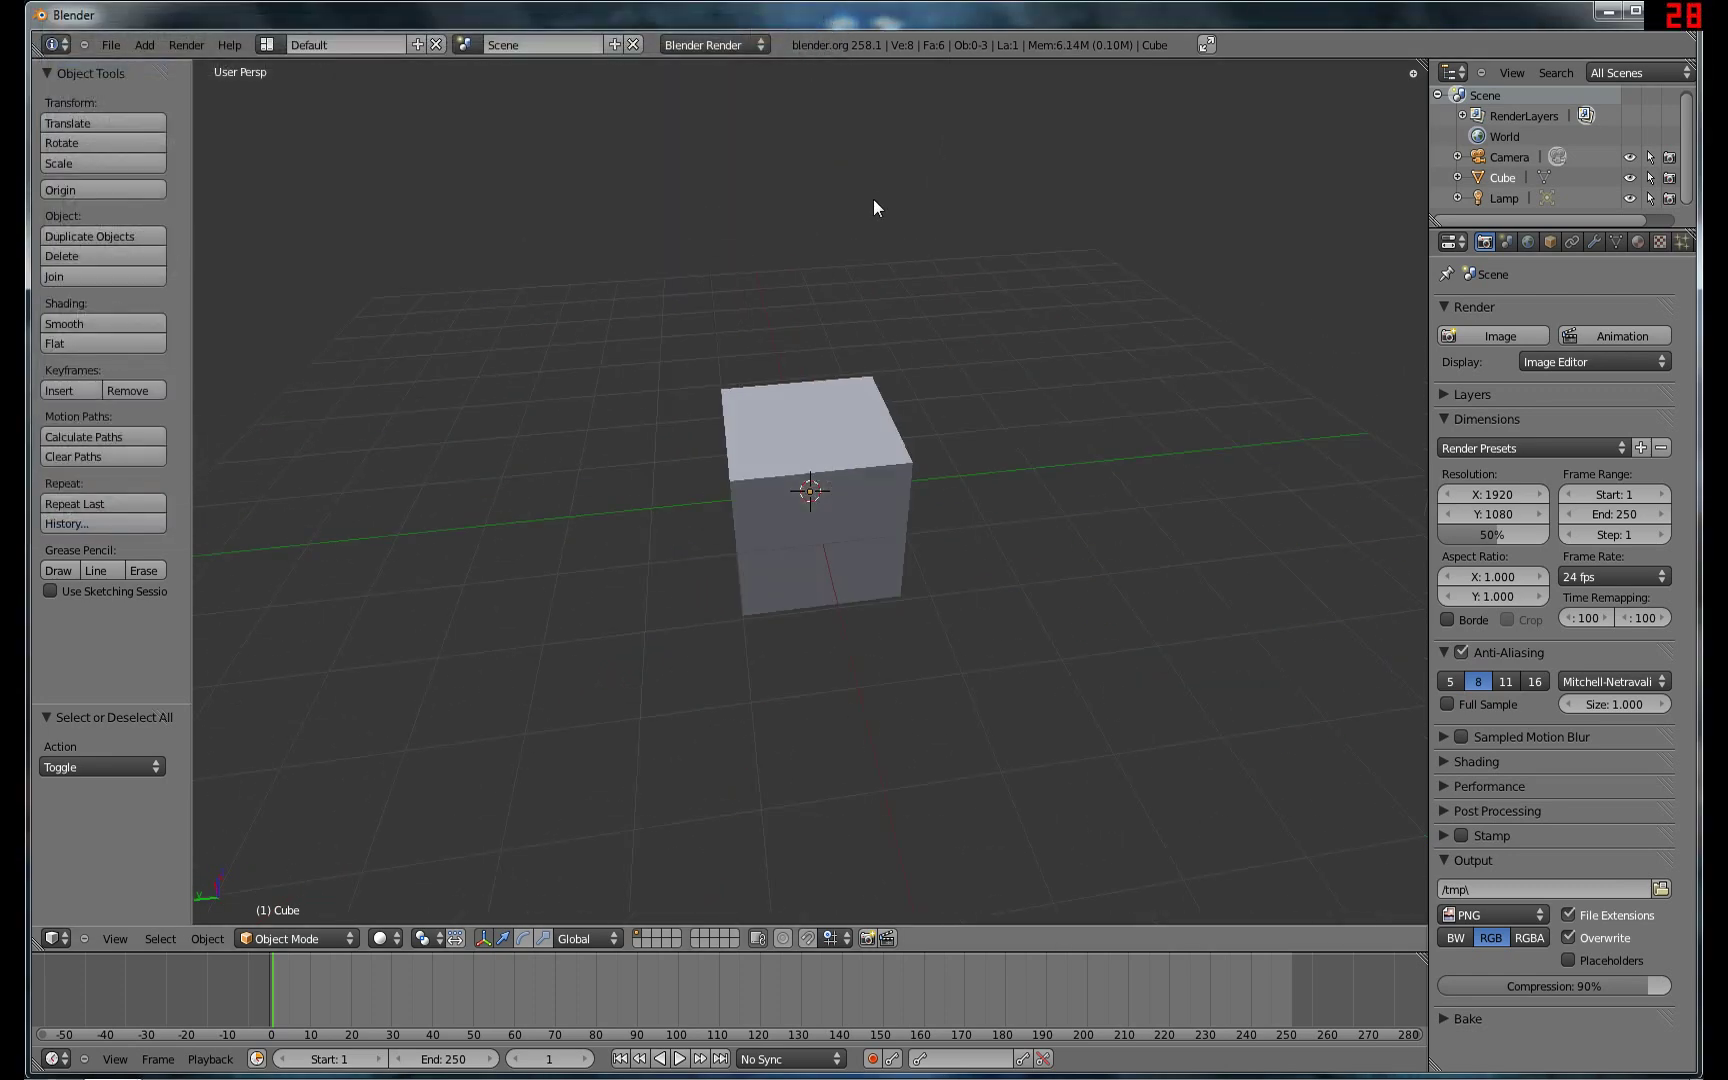
Inspect the cube from the front, top and right numpad views.
middle_click_drag(873, 198, 865, 350)
key("KP_1")
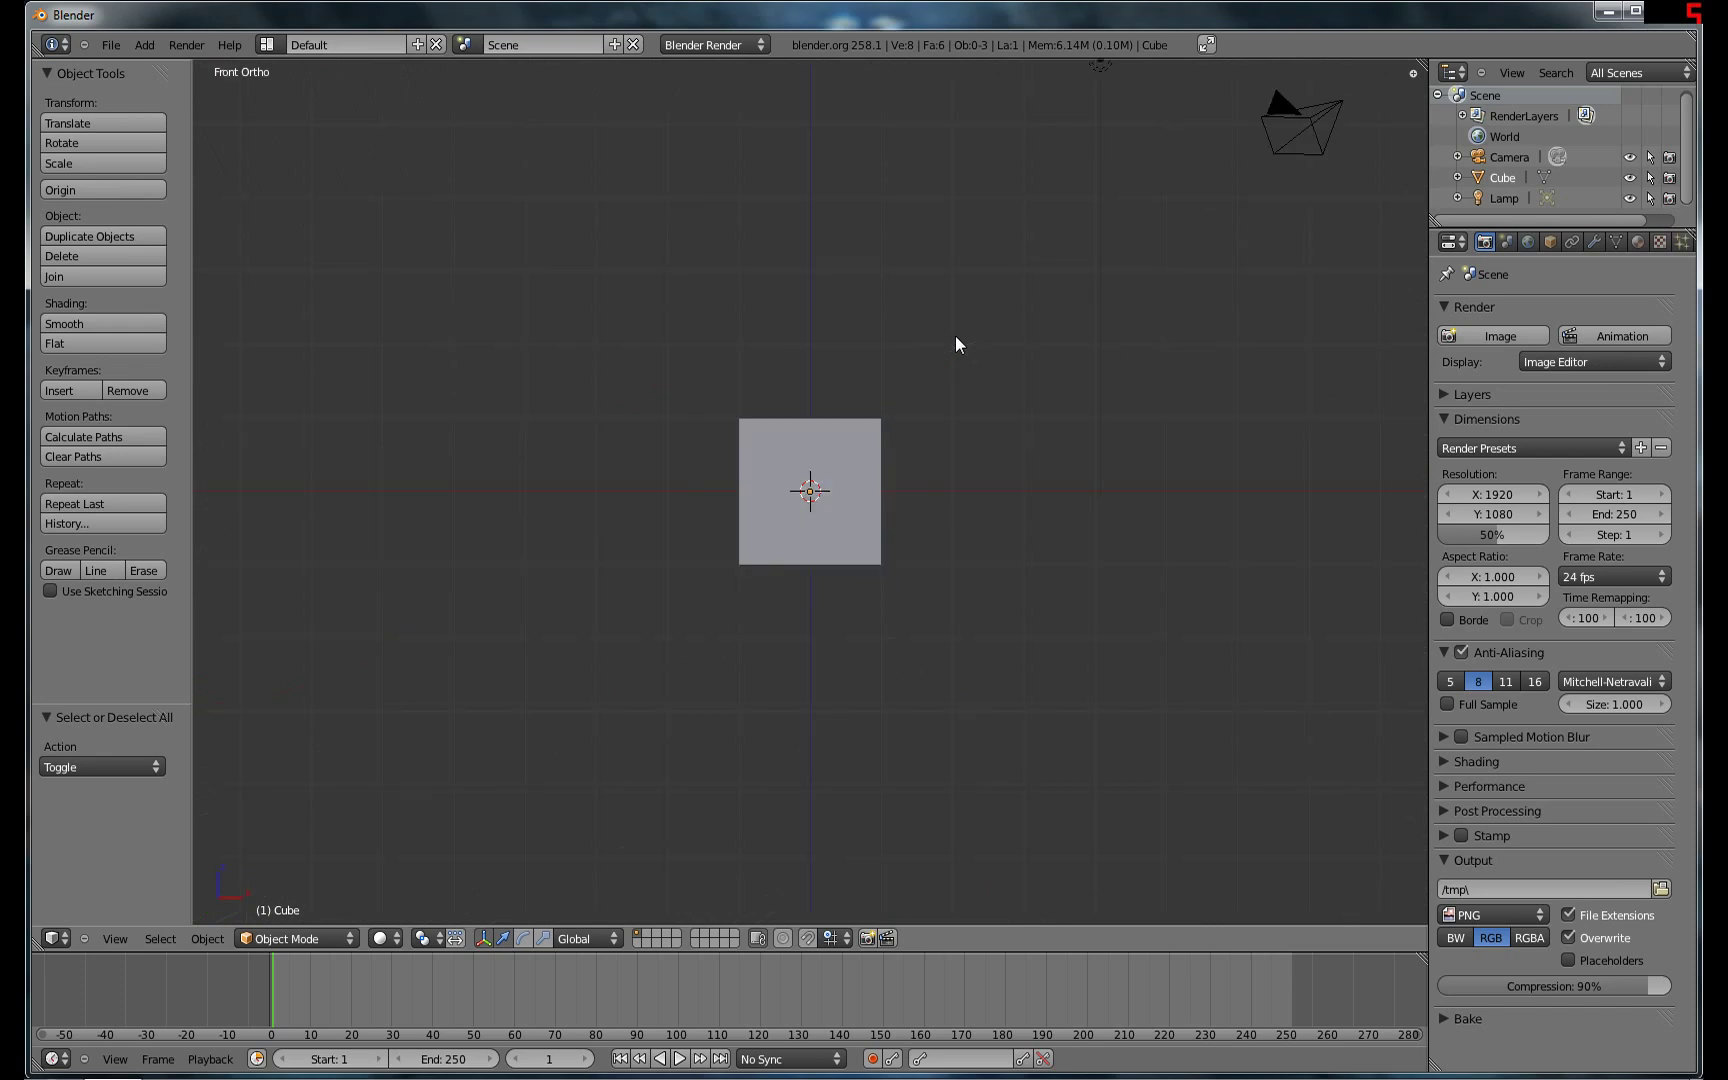
middle_click_drag(926, 347, 1045, 382)
key("KP_4")
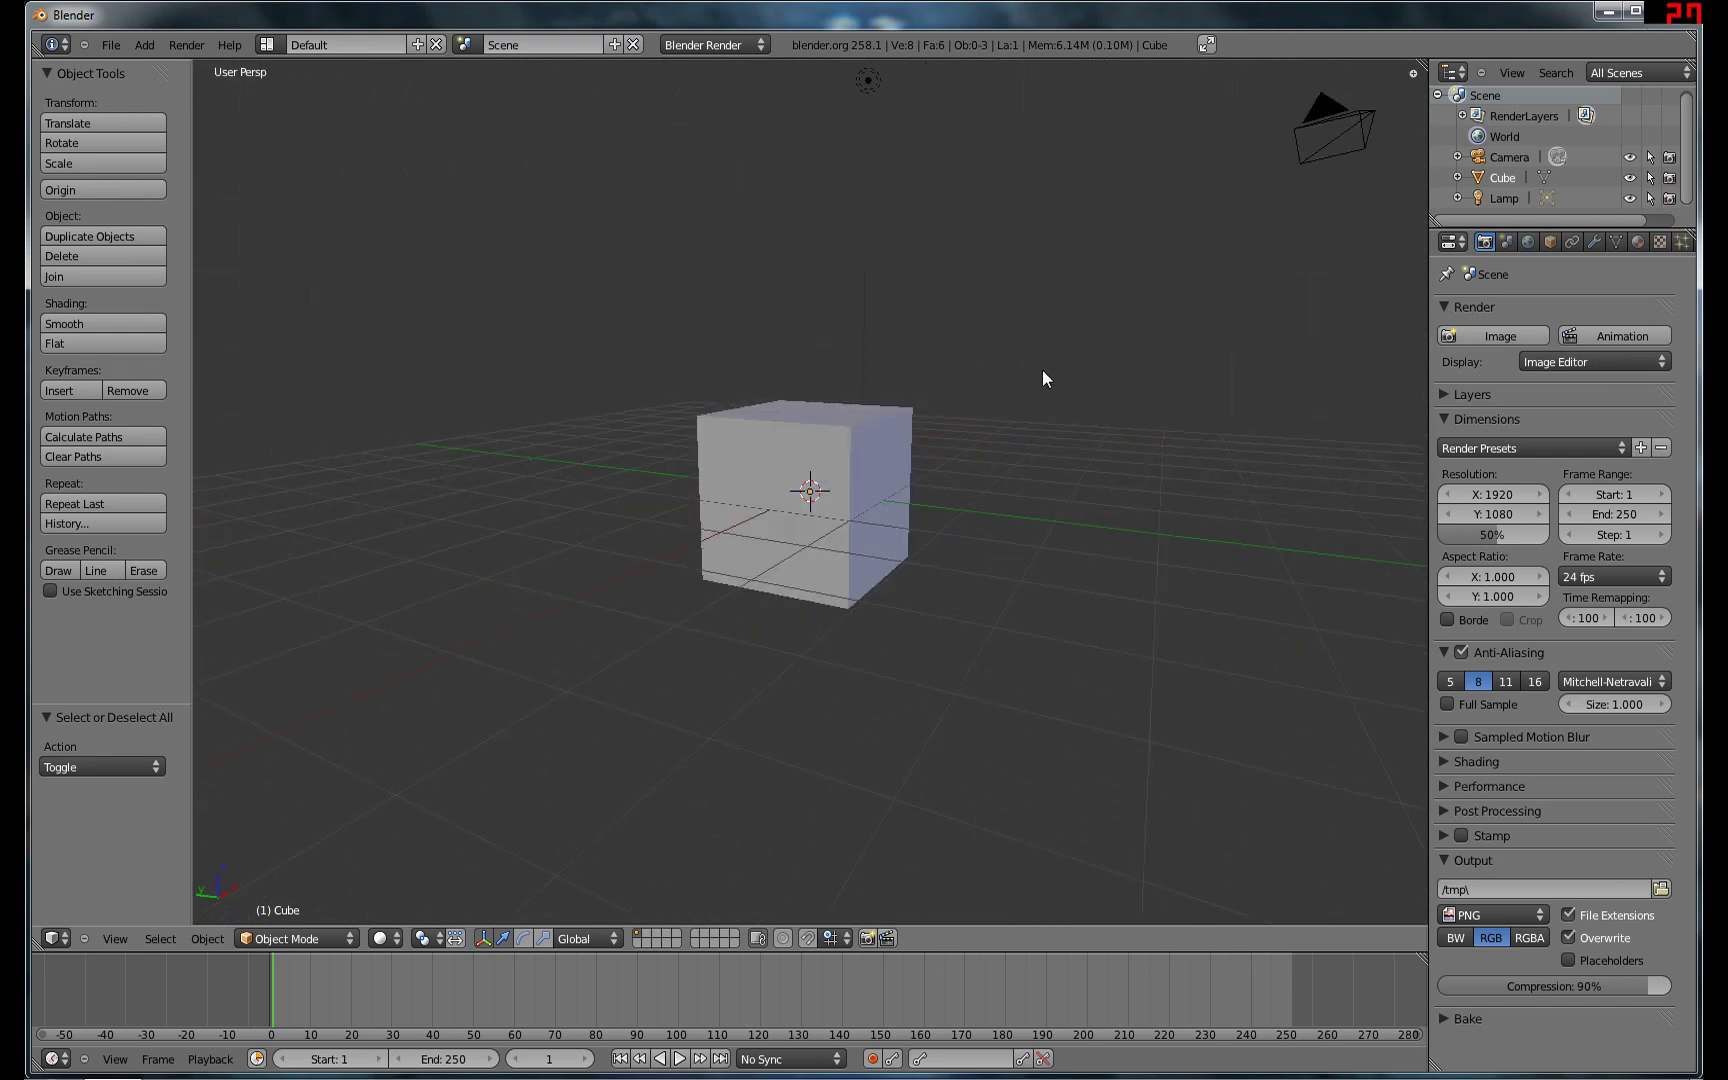
key("KP_7")
key("KP_3")
Orbit to an angled view looking down on the cube and select it.
middle_click_drag(1043, 371, 657, 400)
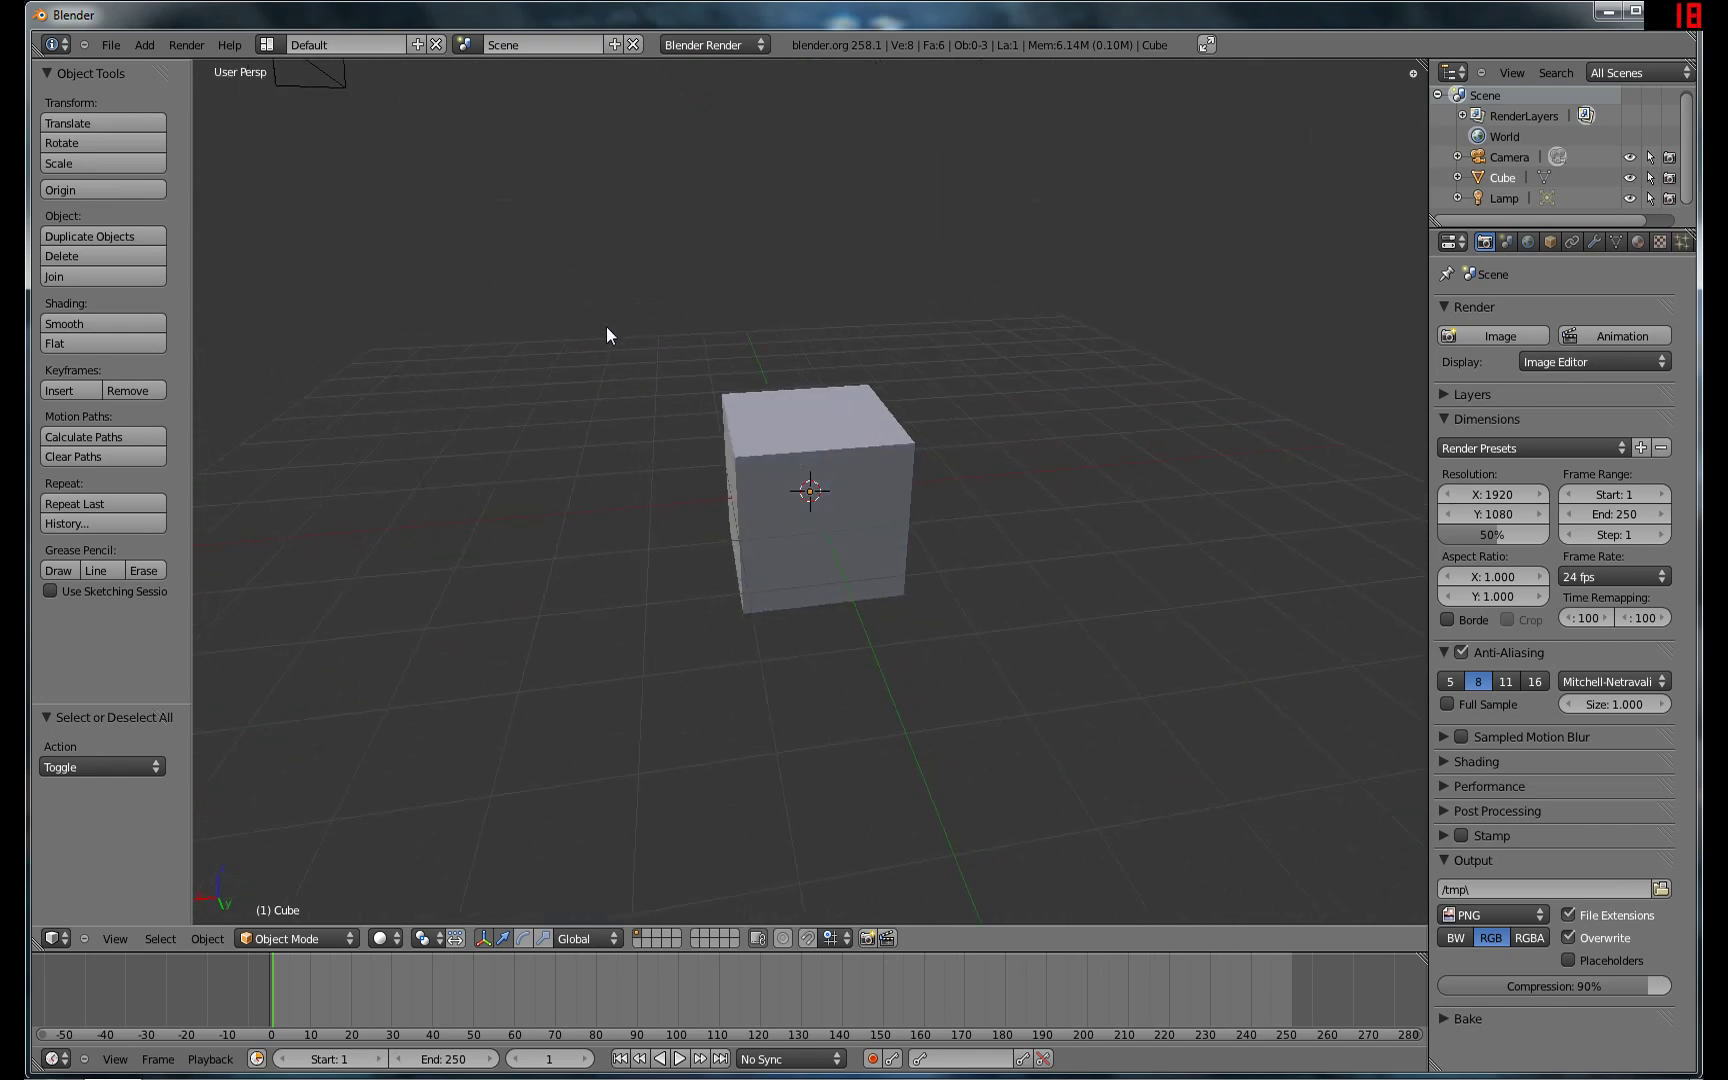
middle_click_drag(529, 345, 1069, 420)
middle_click_drag(968, 447, 972, 390)
middle_click_drag(821, 482, 783, 528)
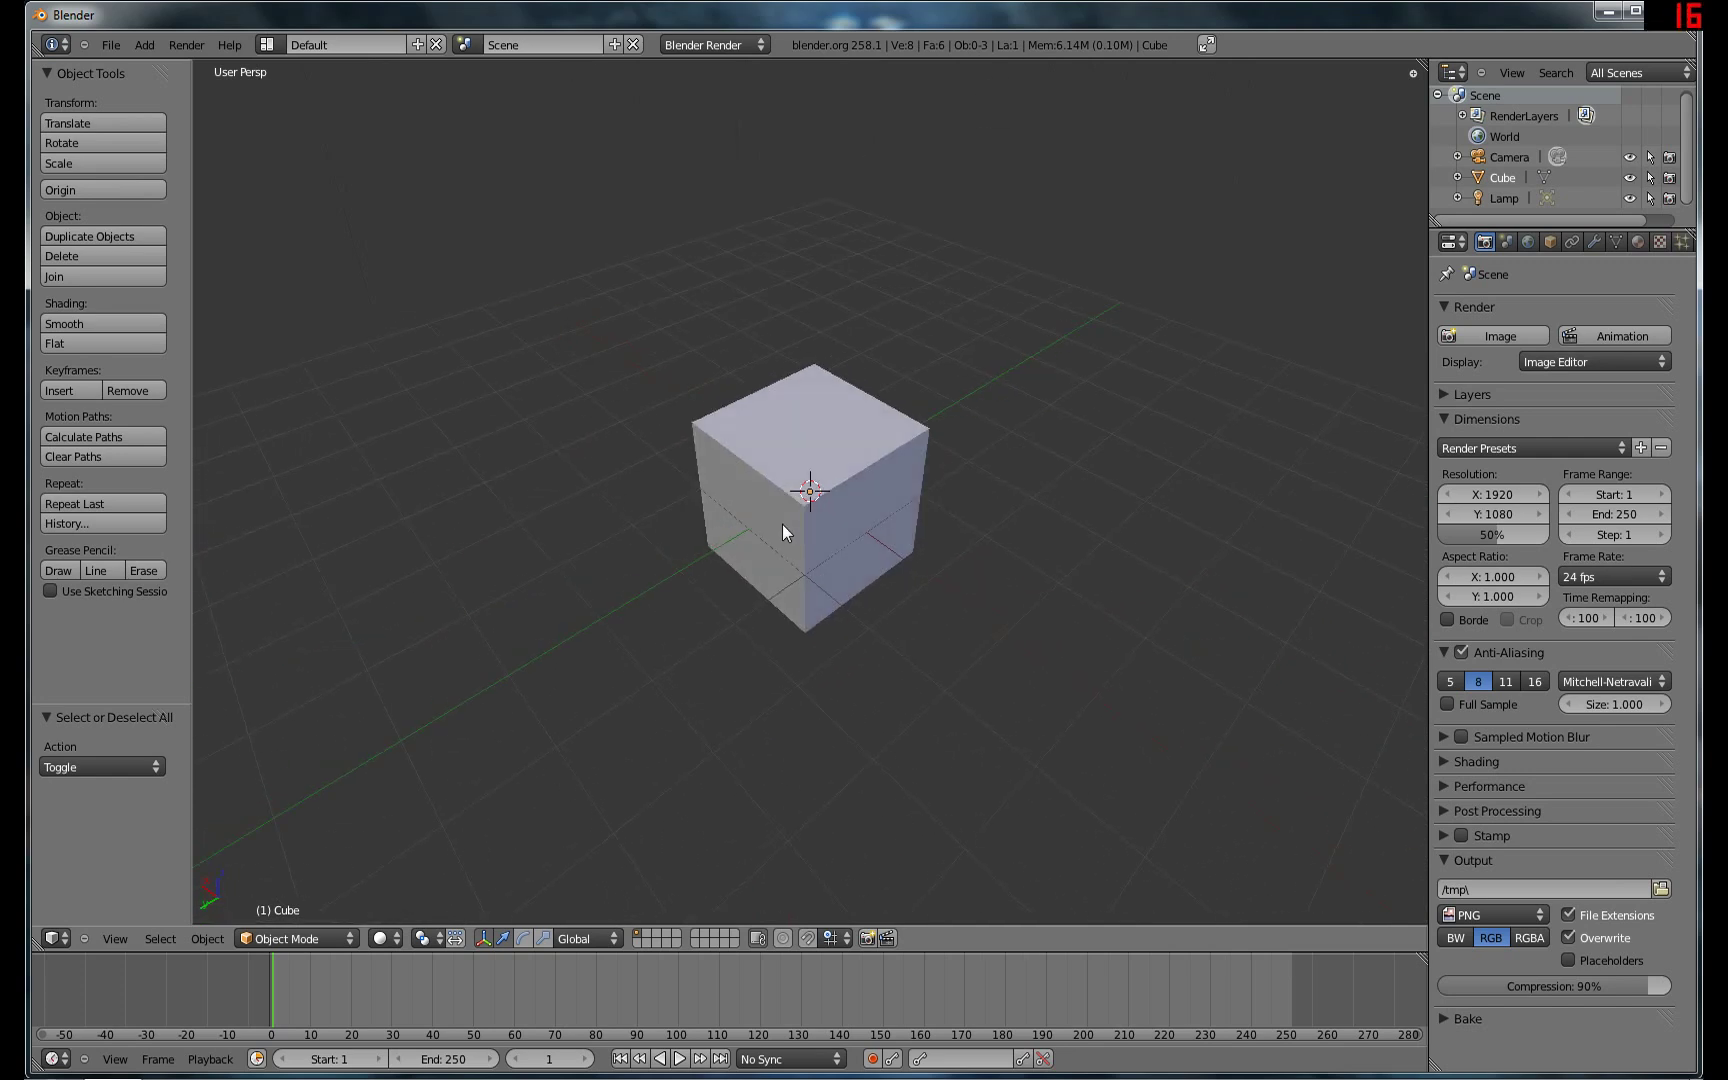
right_click(782, 502)
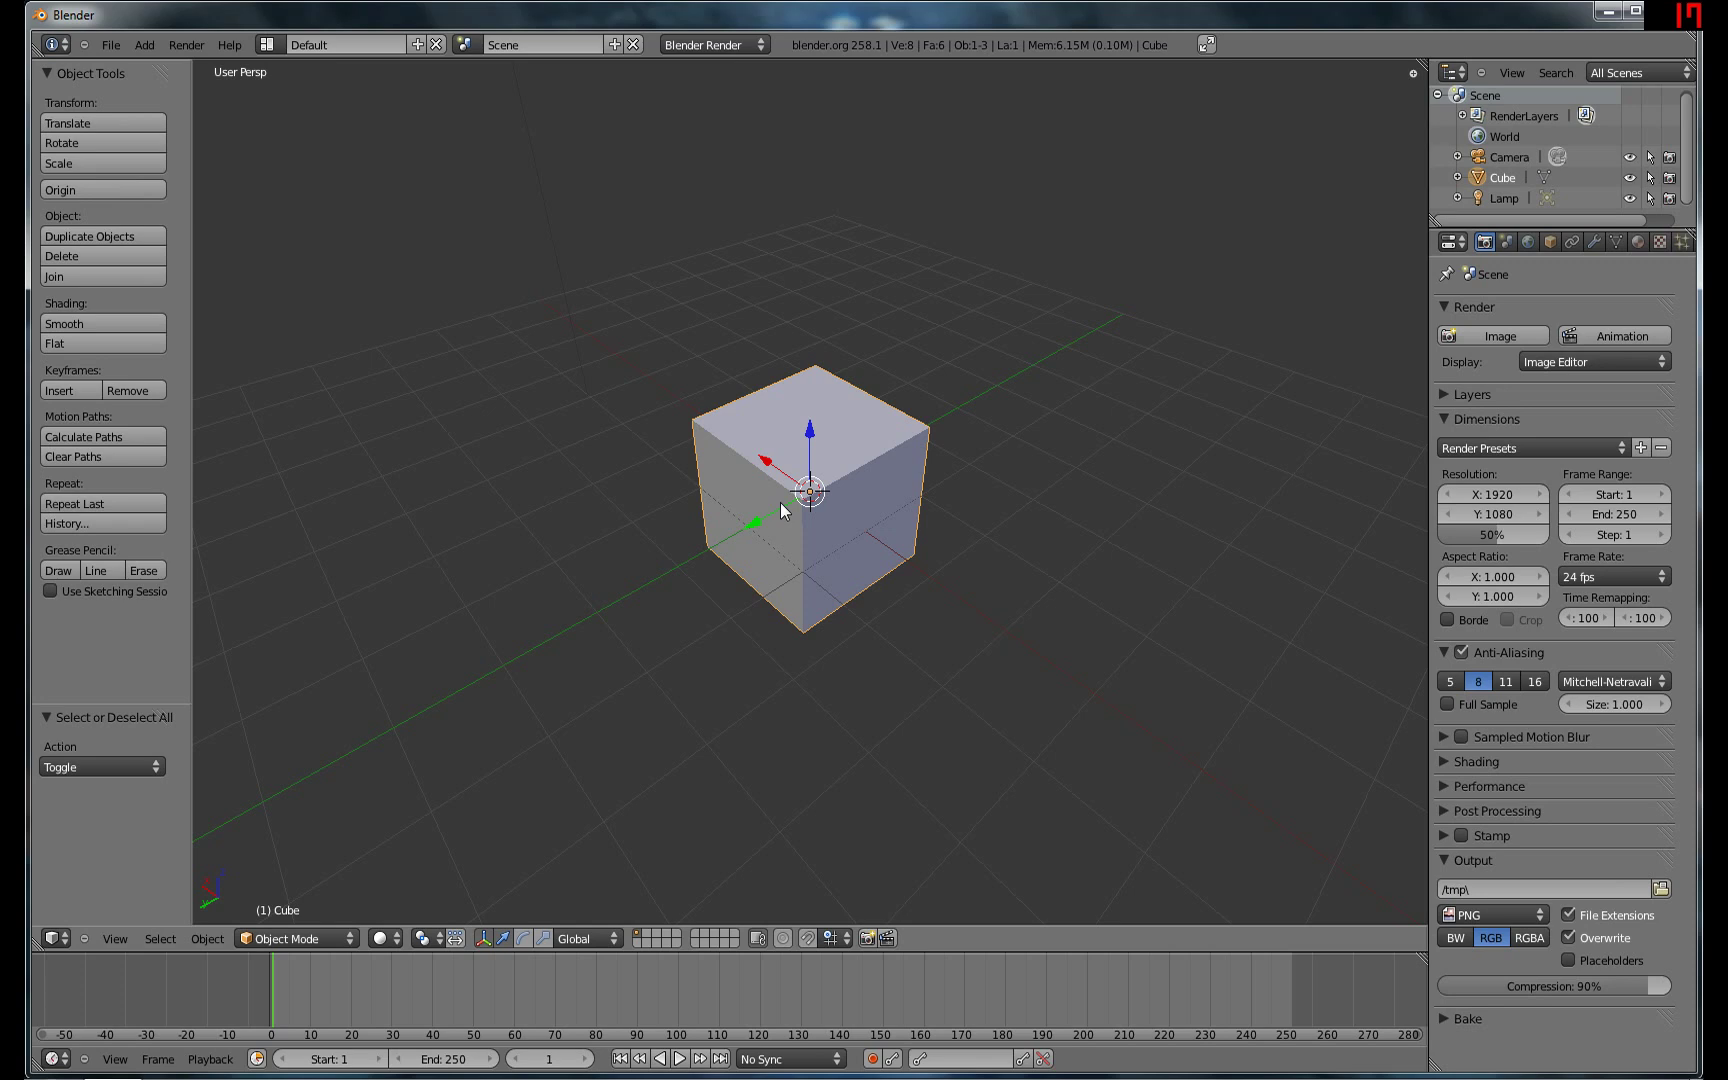
Delete the cube and add a UV sphere in its place.
key("x")
left_click(780, 502)
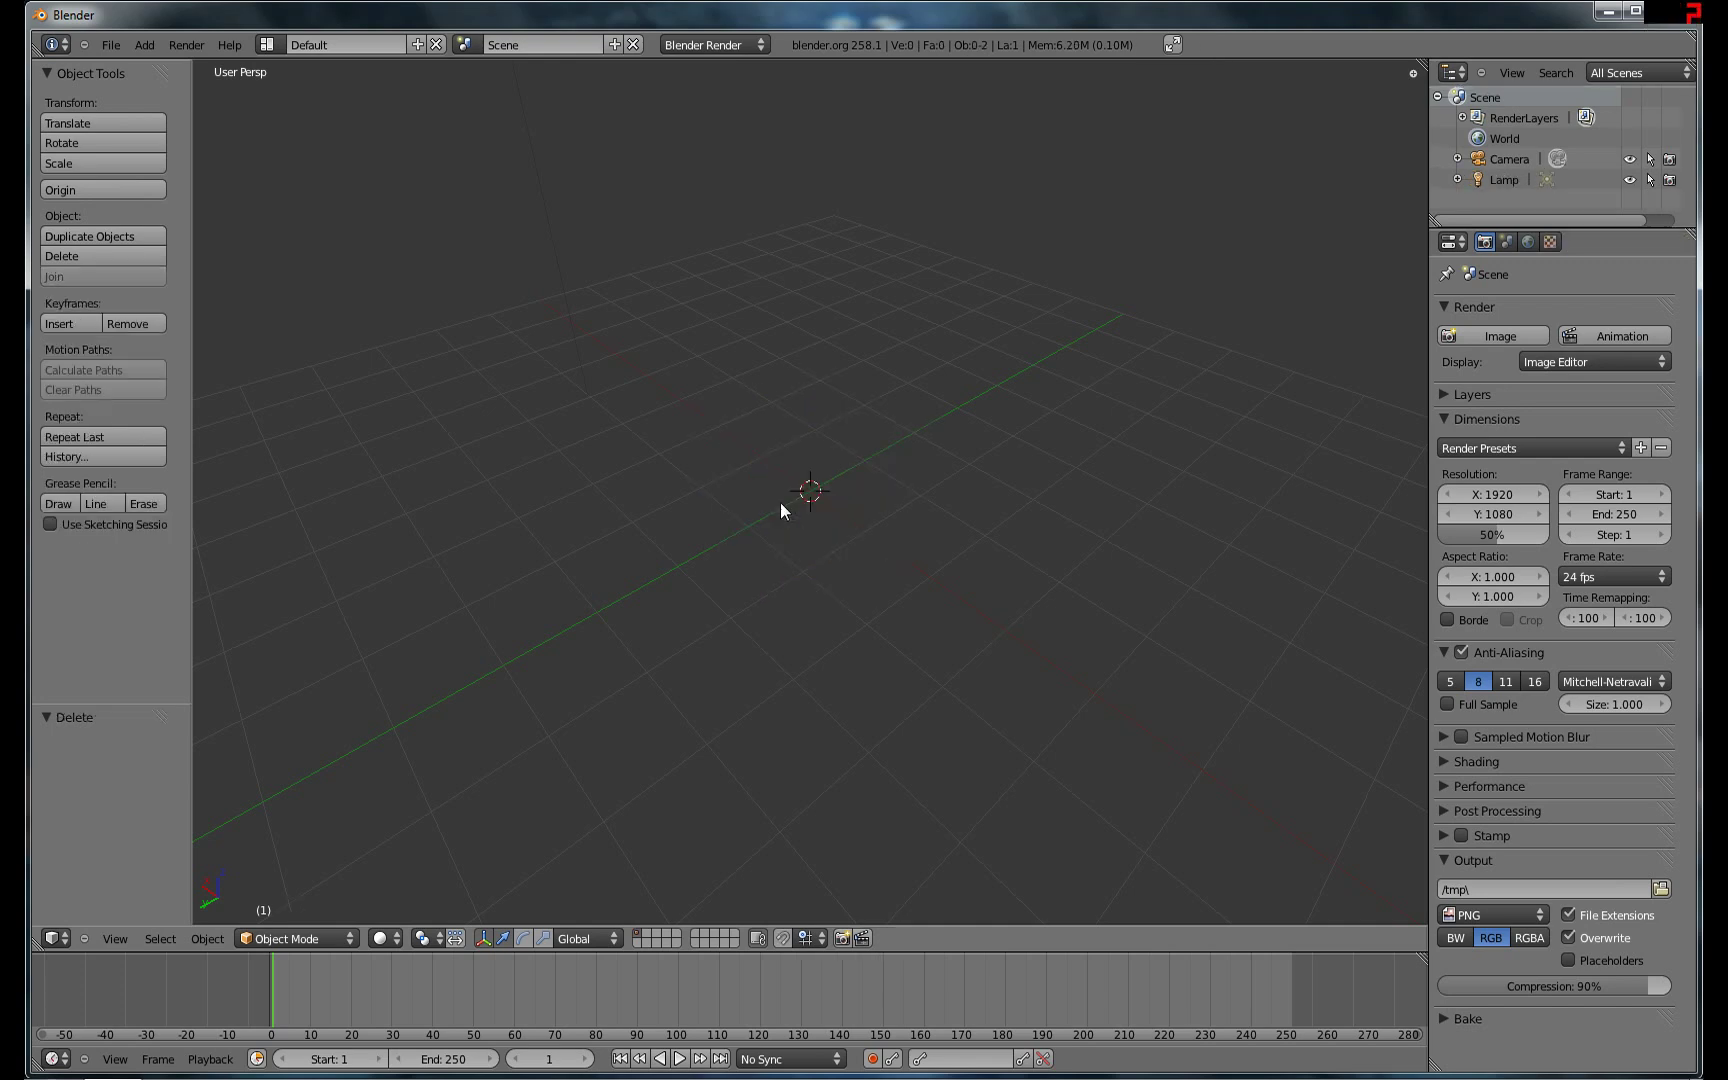
left_click(145, 45)
mouse_move(165, 70)
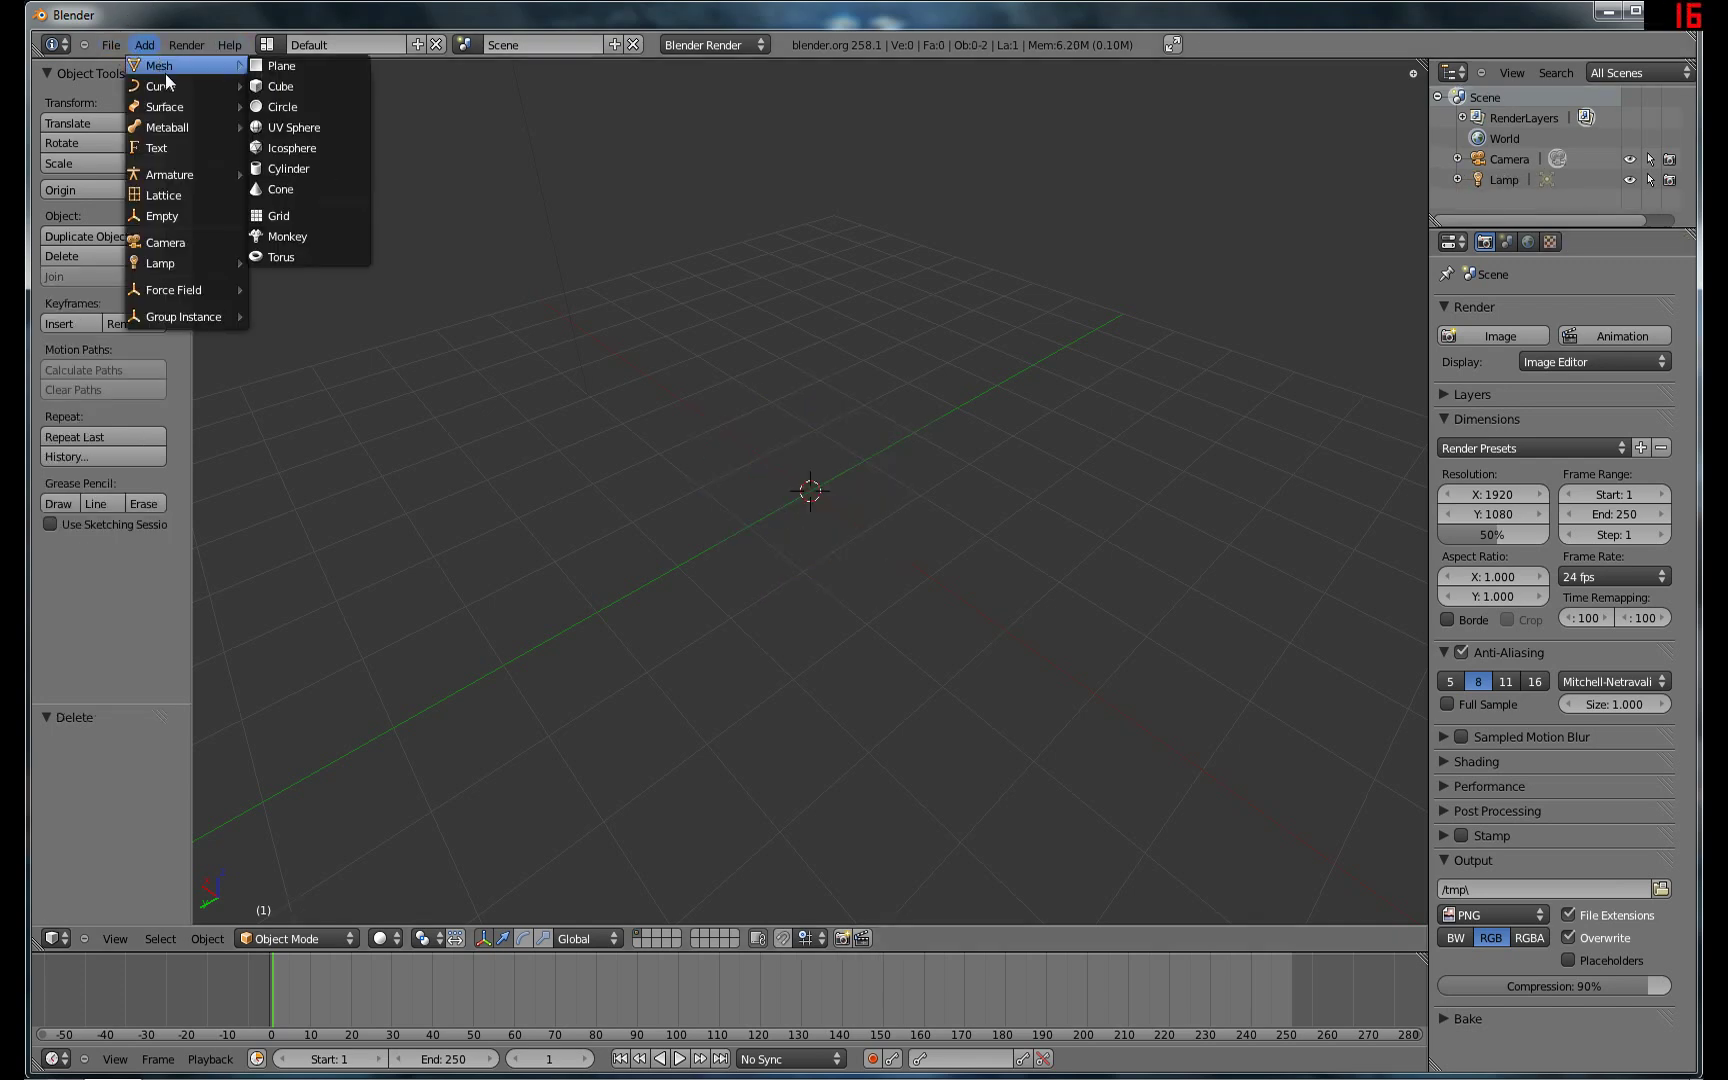
left_click(300, 127)
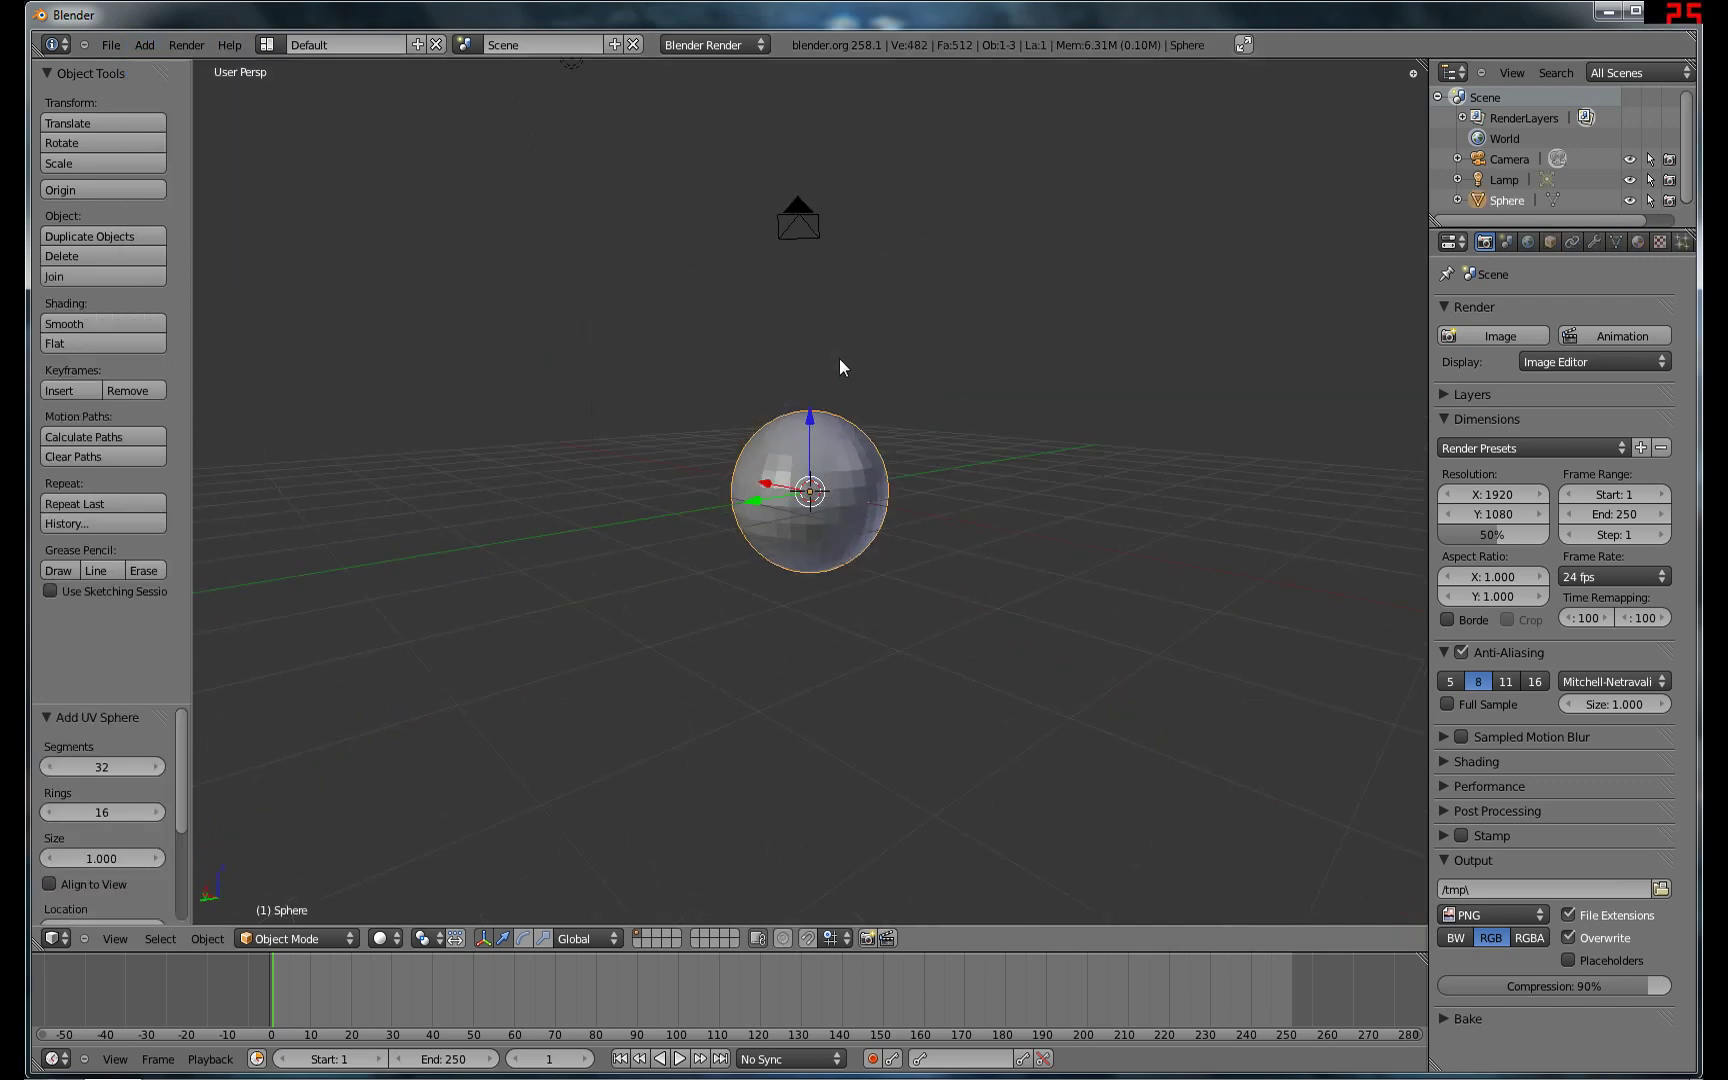
Rotate the sphere 90° about the X axis.
middle_click_drag(840, 360, 775, 393)
key("r")
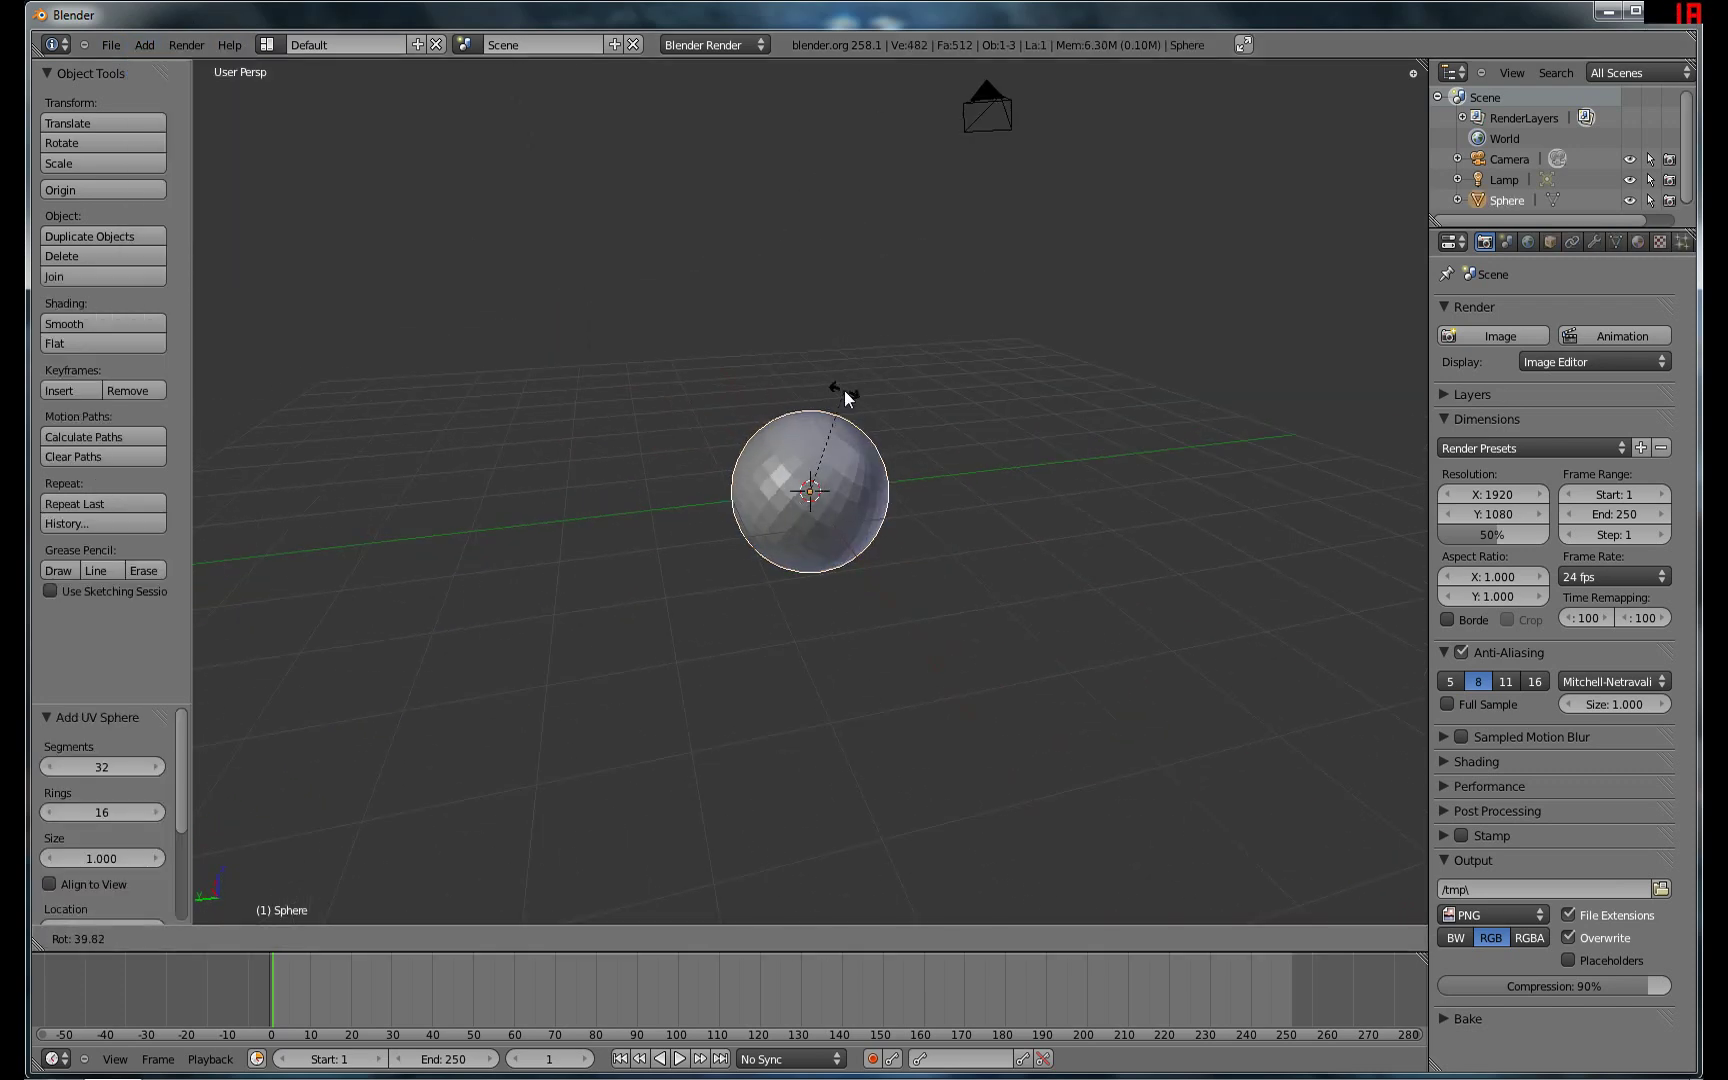
key("y")
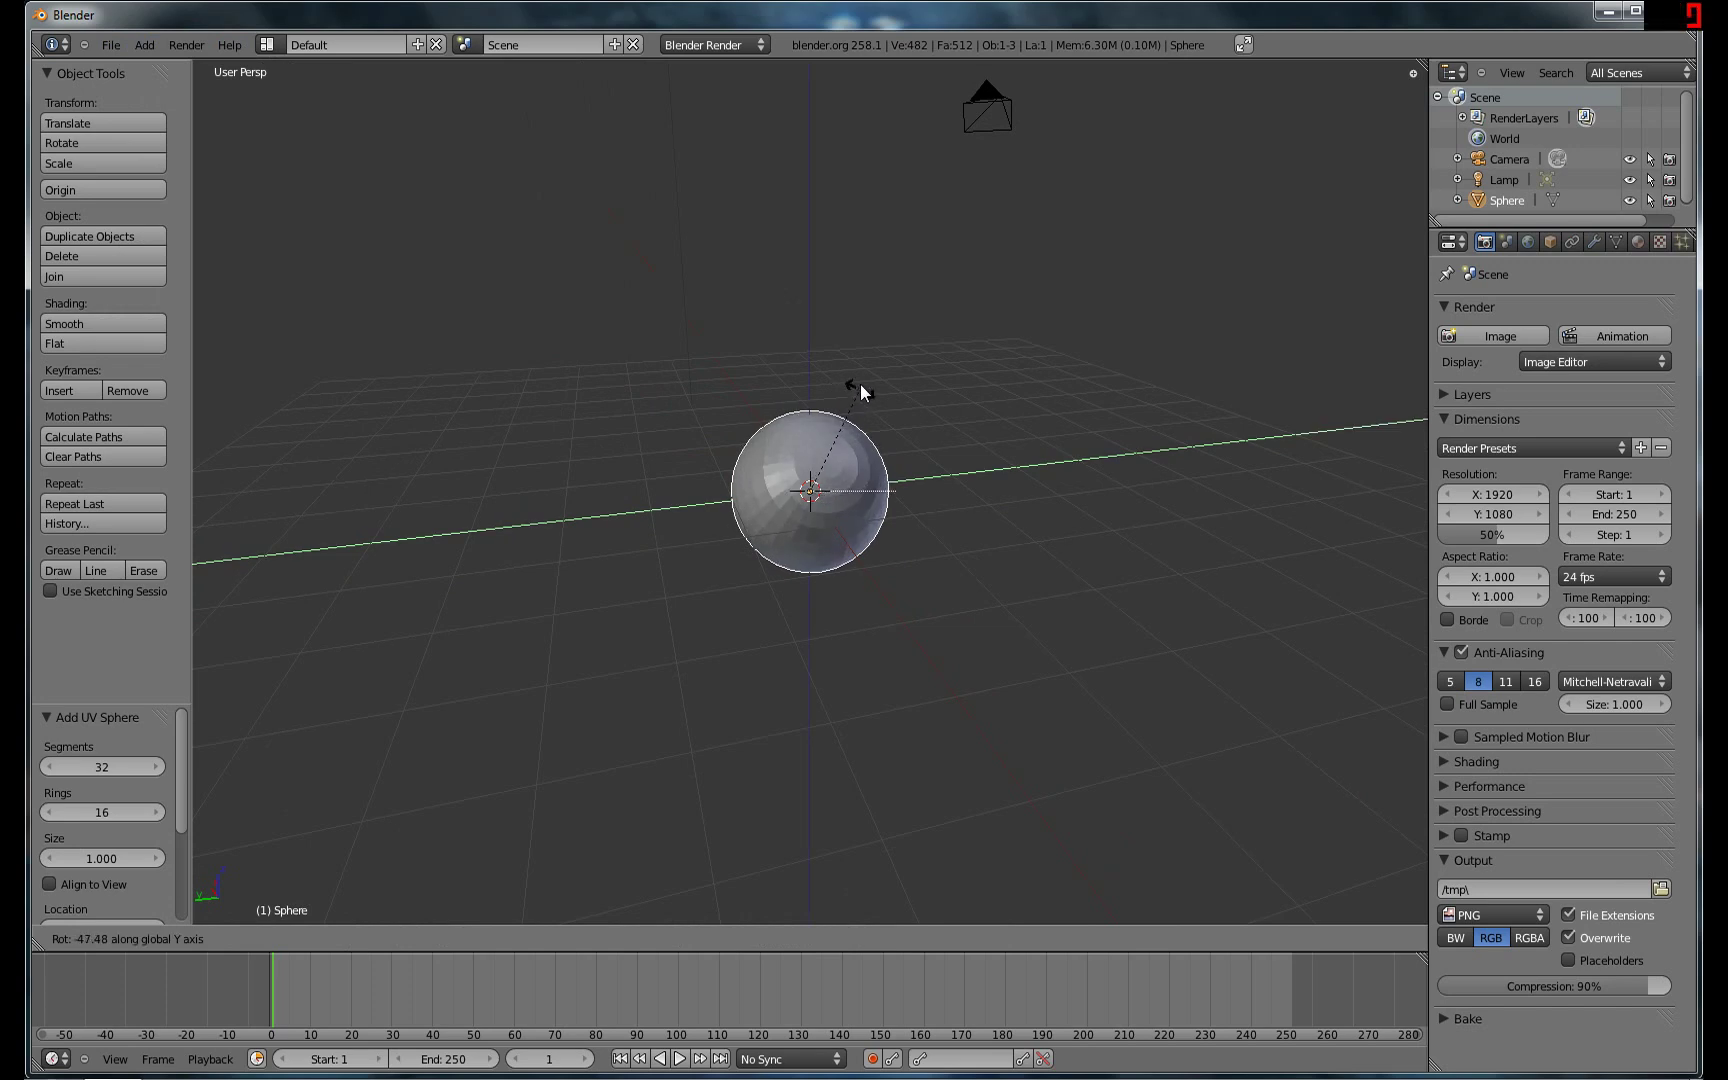
type("x")
type("90")
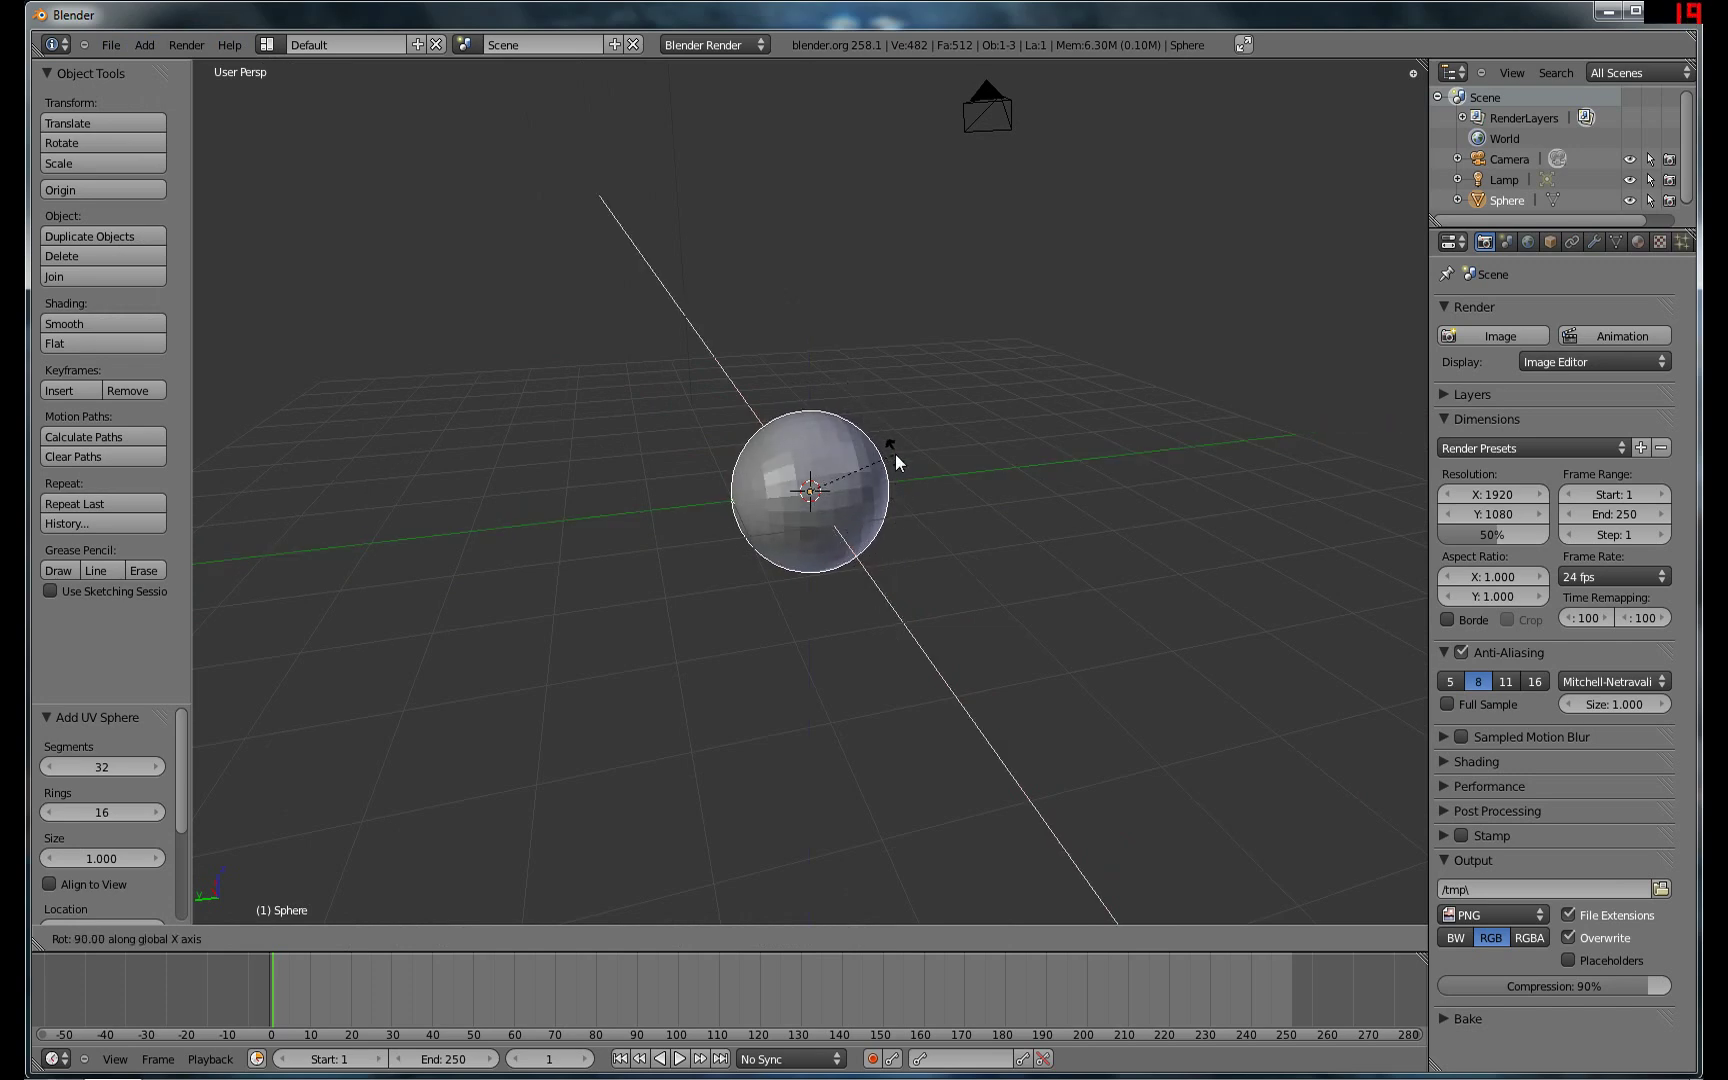
key("Return")
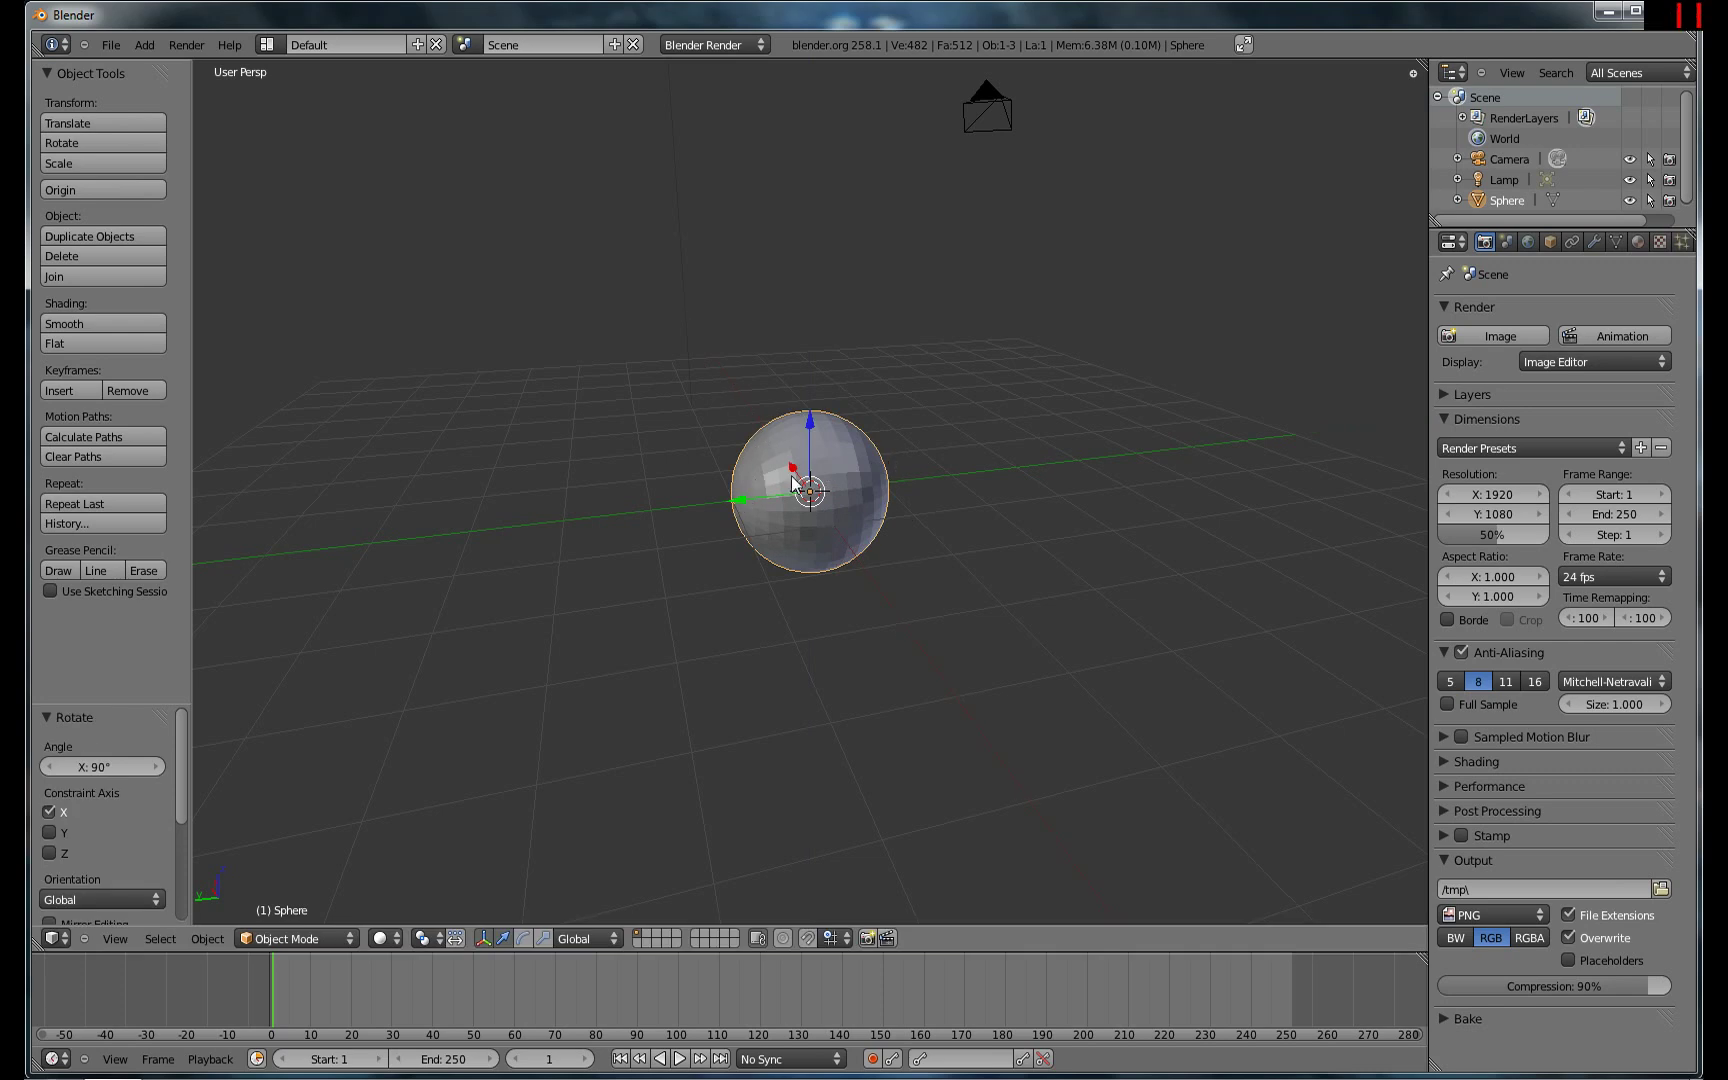
Try a further rotation across the X, Y and Z axes, then cancel it, keeping 90°.
key("r")
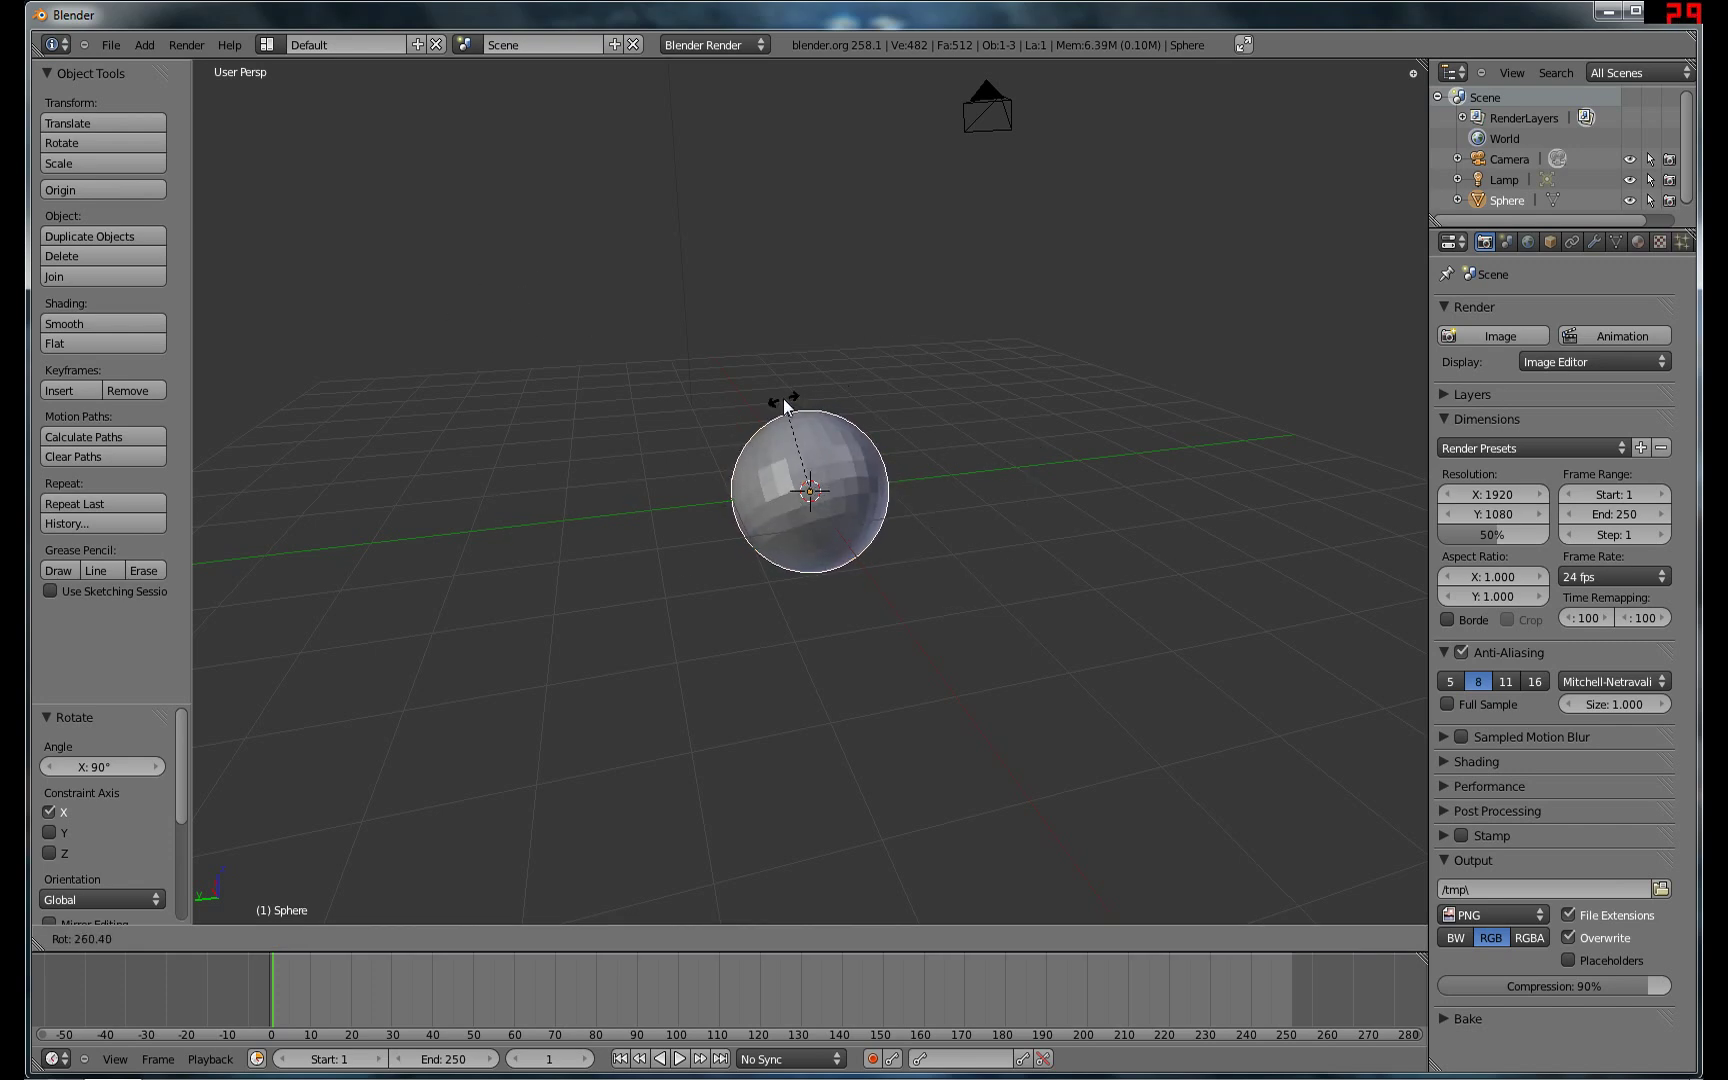
key("x")
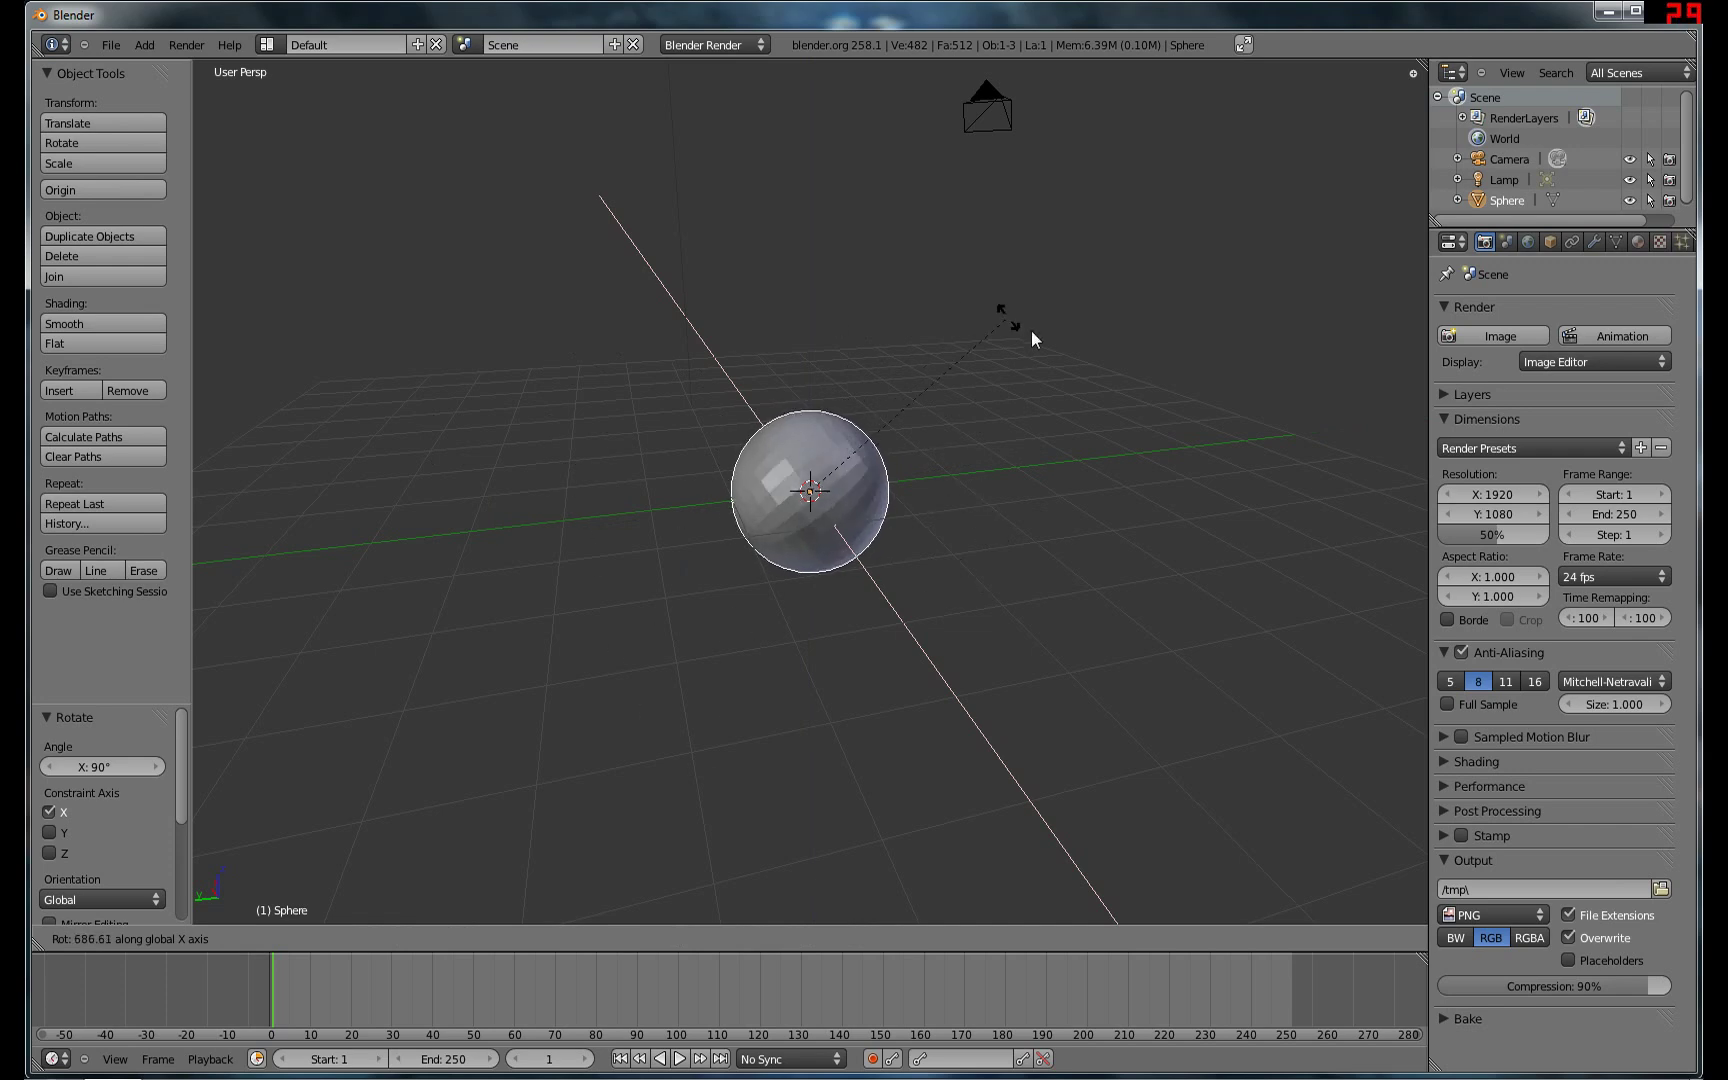
key("x")
key("z")
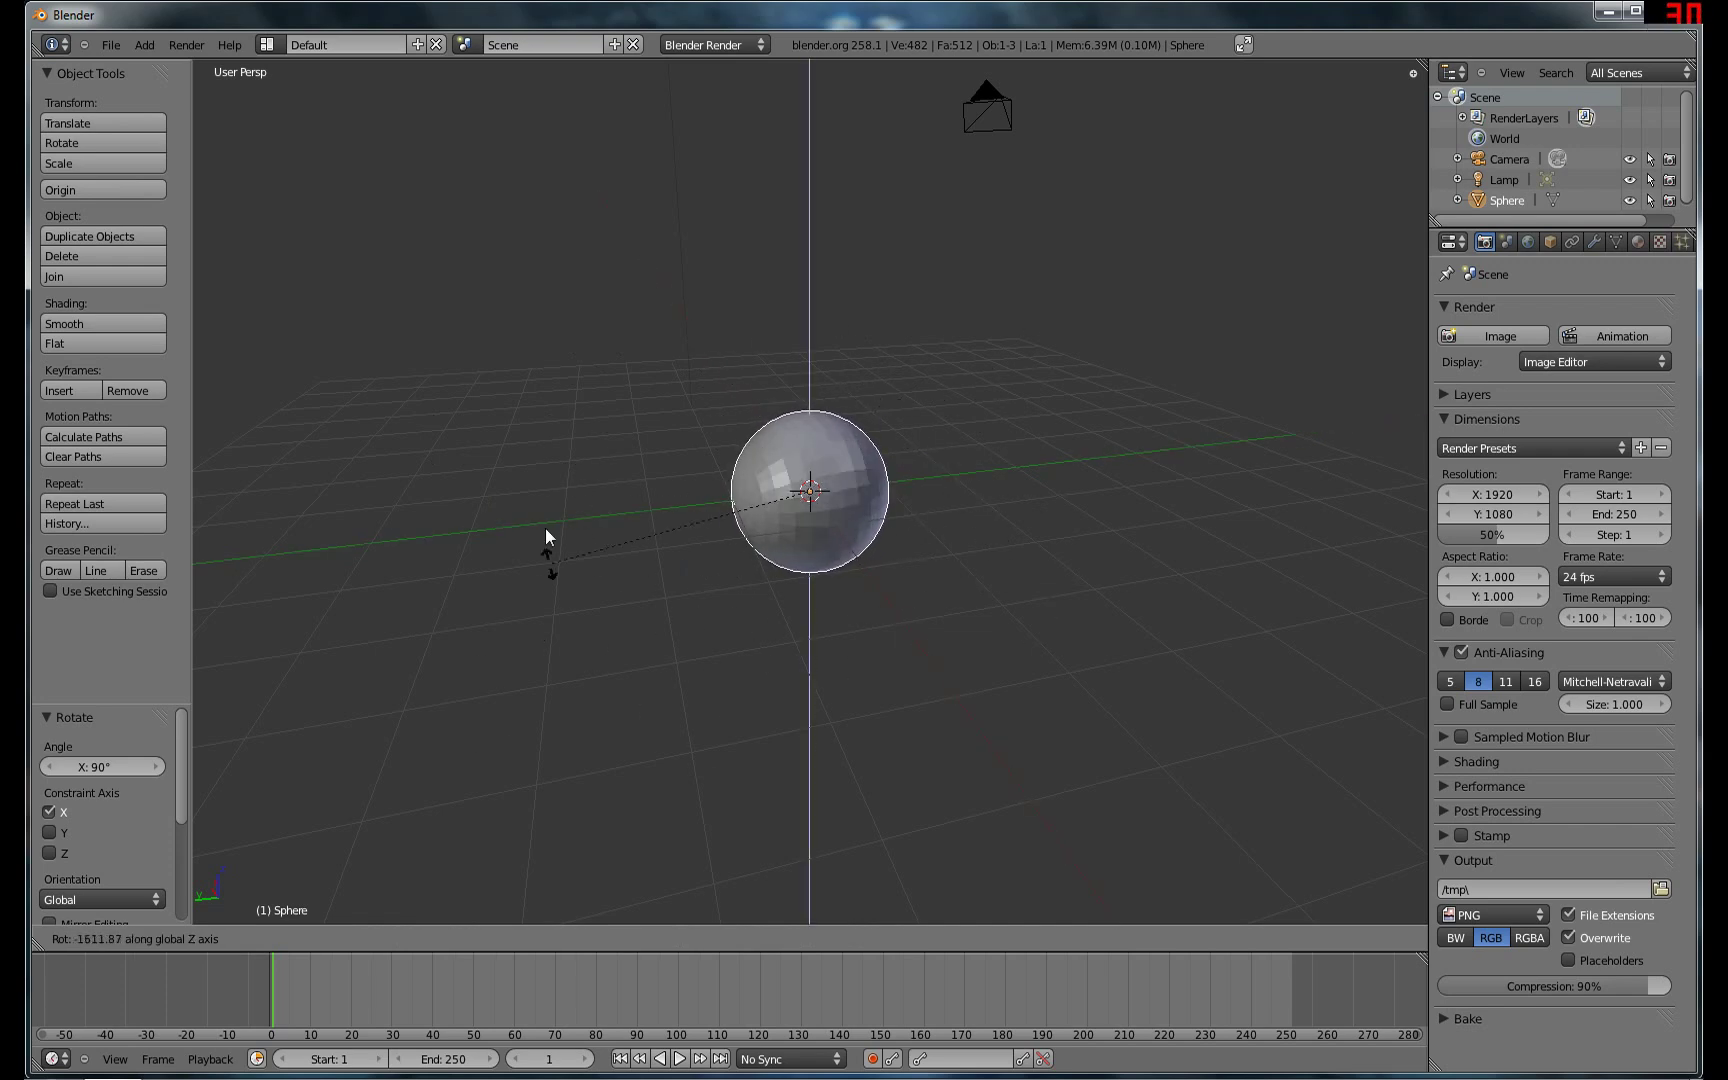
key("z")
key("x")
key("y")
key("z")
key("x")
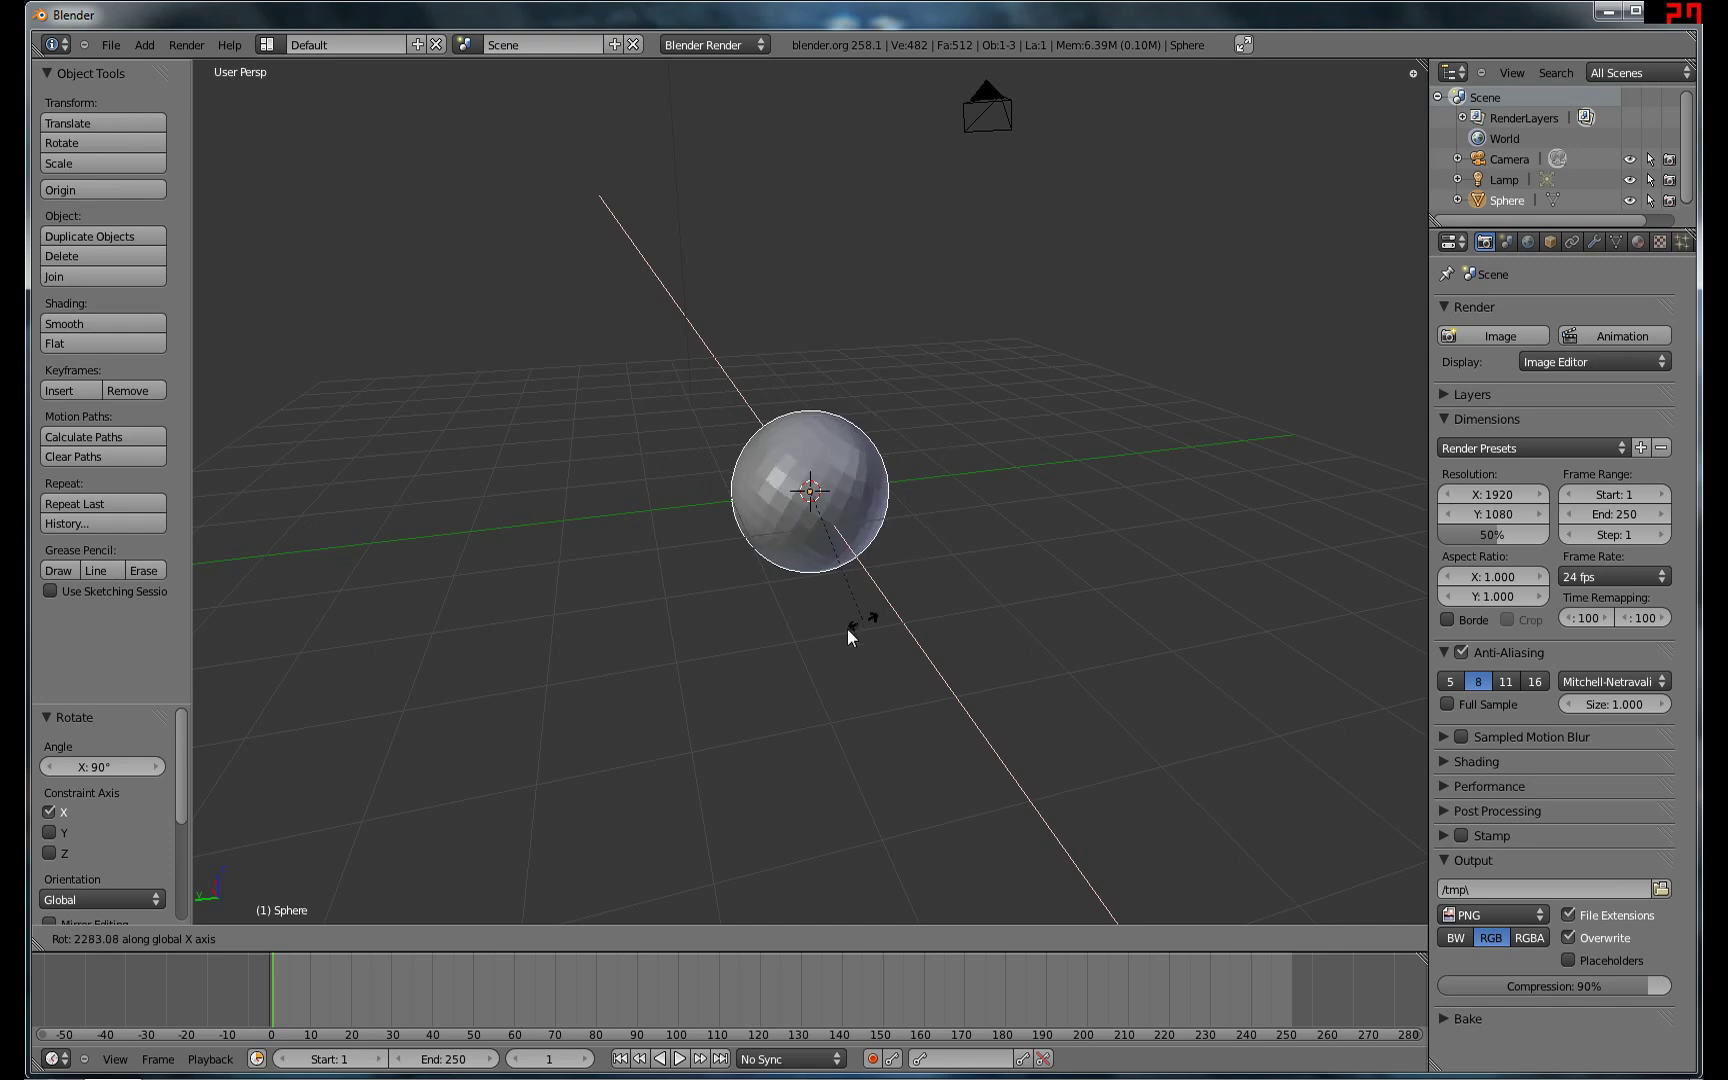
right_click(937, 410)
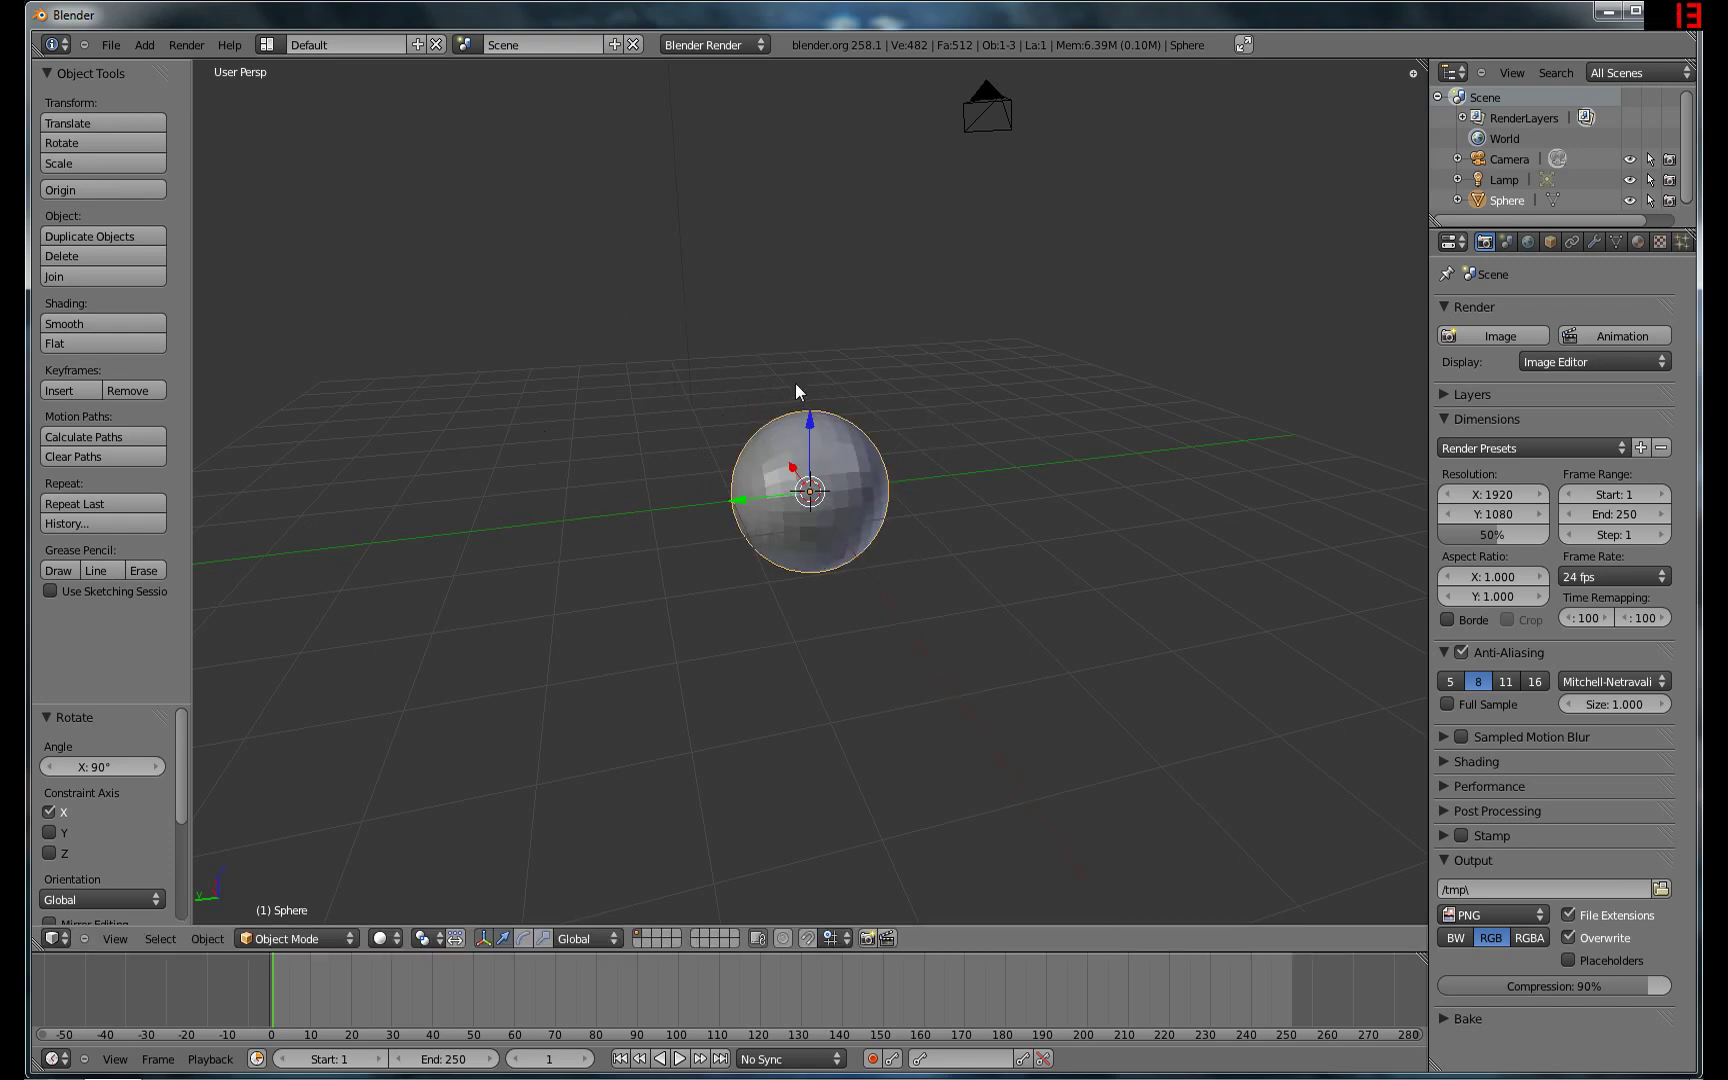
middle_click_drag(791, 379, 820, 406)
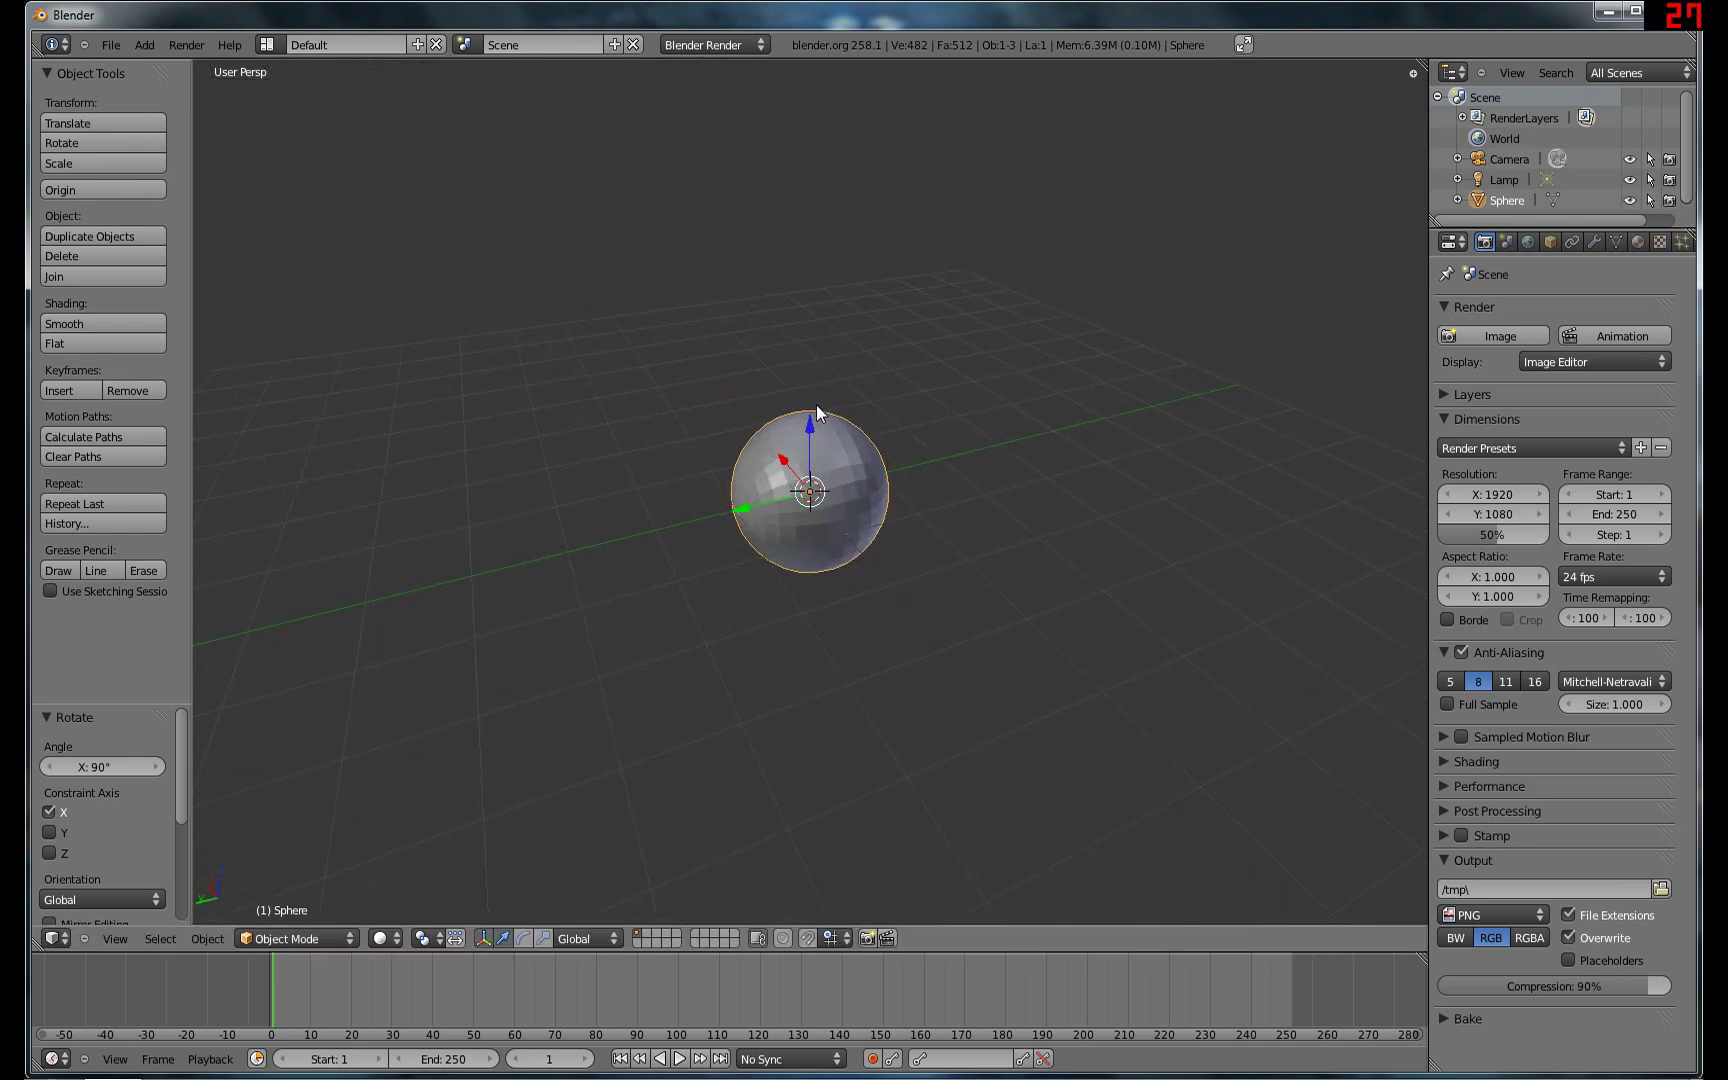
mouse_move(709, 320)
middle_mouse_down()
mouse_move(829, 324)
mouse_move(825, 359)
mouse_move(525, 285)
mouse_move(809, 344)
mouse_move(1076, 282)
mouse_move(1022, 320)
mouse_move(618, 315)
mouse_move(738, 323)
mouse_move(625, 372)
middle_mouse_up()
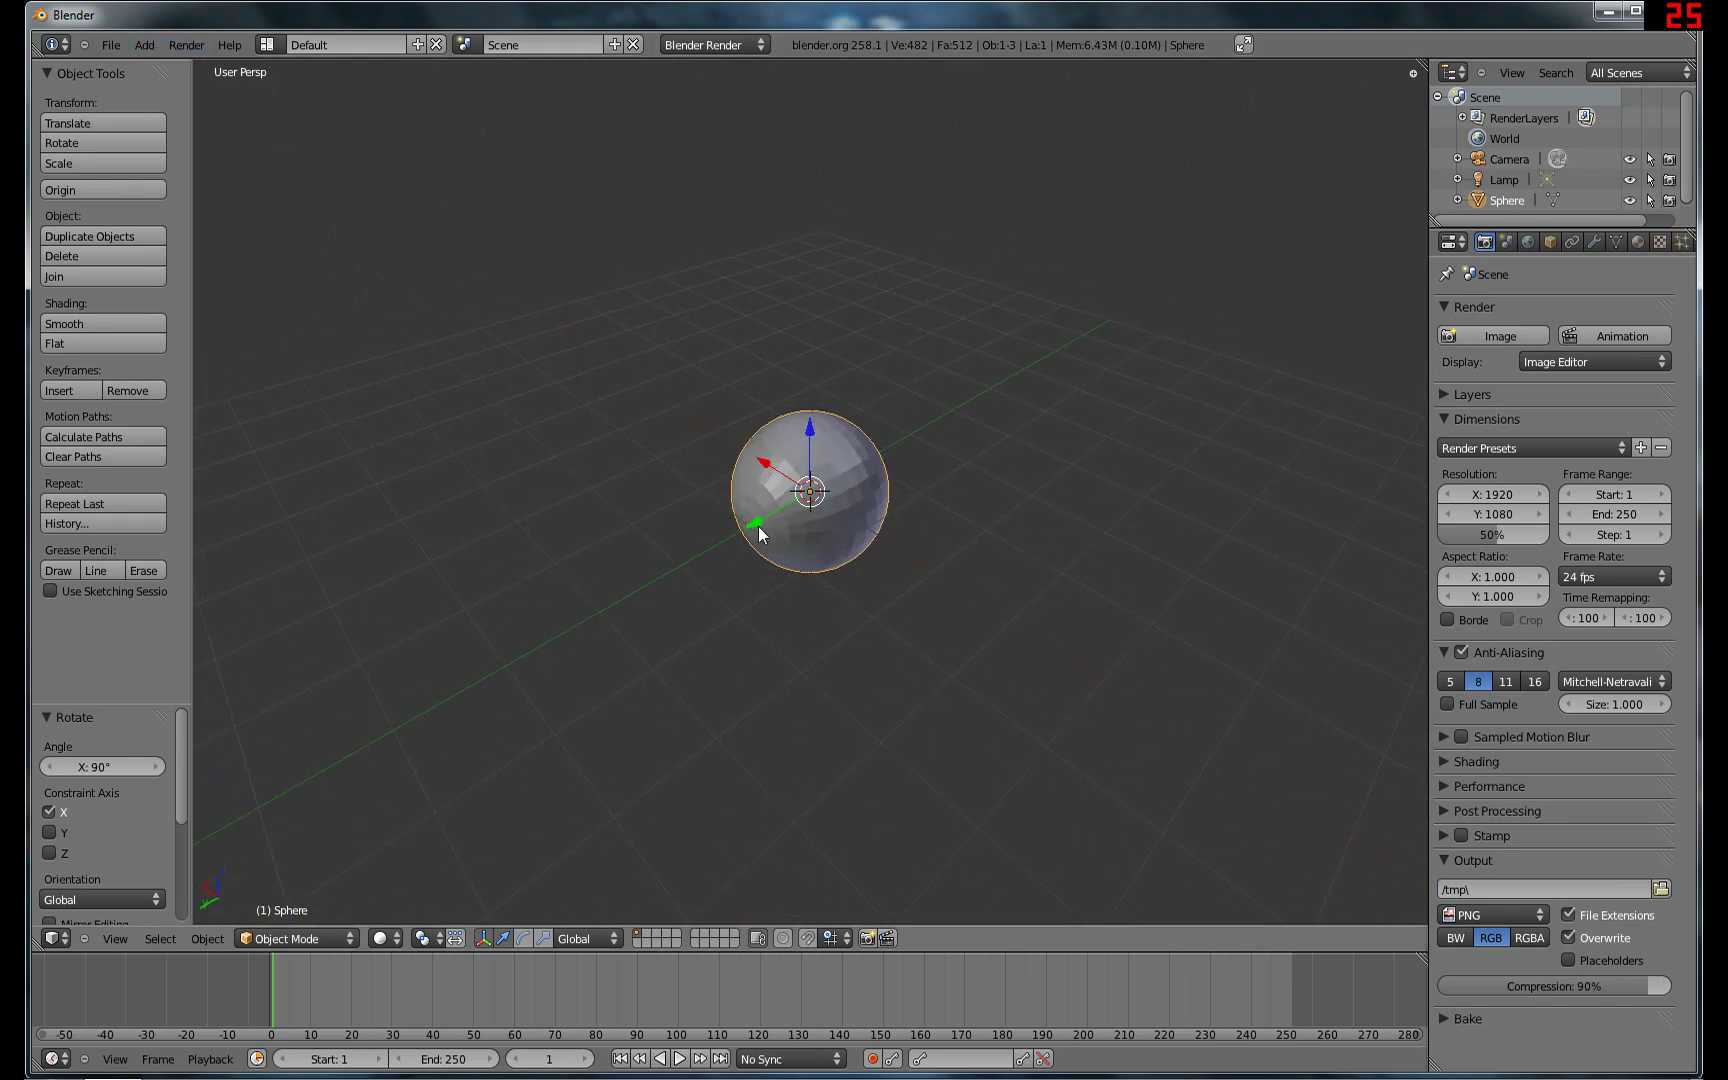
Move the sphere to -2 along the Y axis.
key("g")
key("y")
key("minus")
key("2")
key("Return")
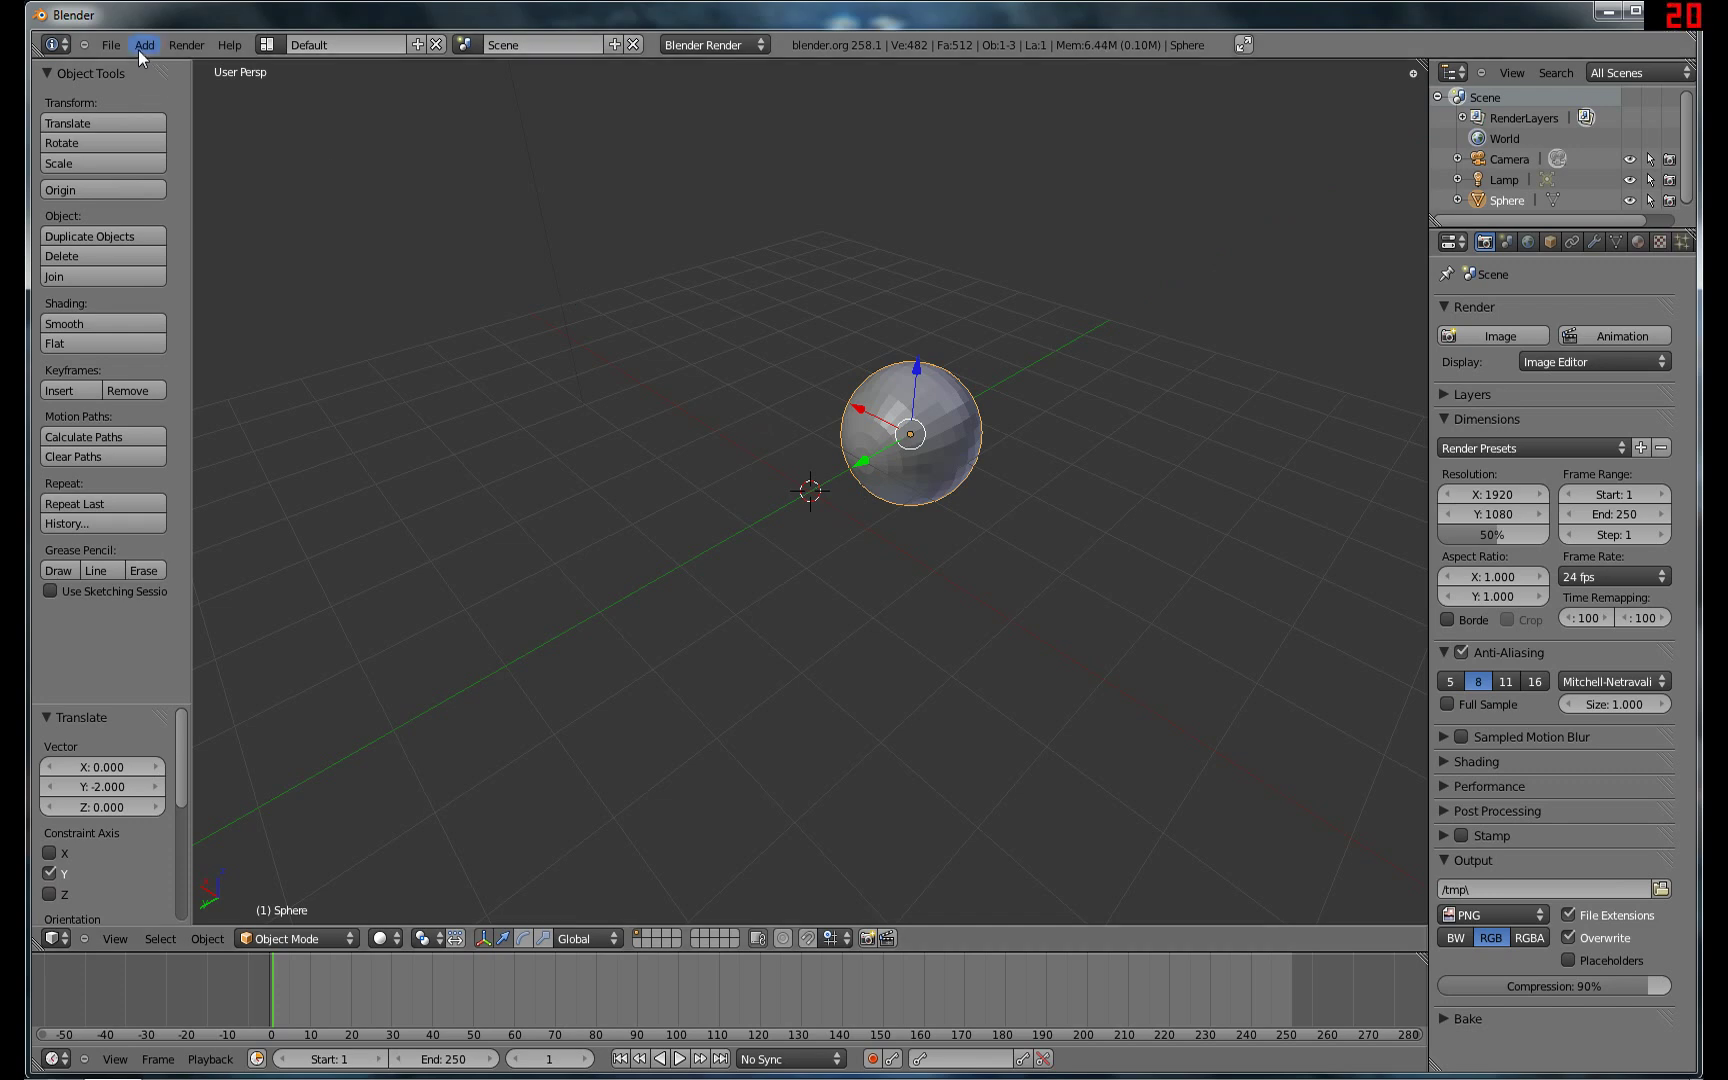
Add a cylinder and rotate it 90° about X so it lies along Y.
left_click(119, 44)
mouse_move(146, 52)
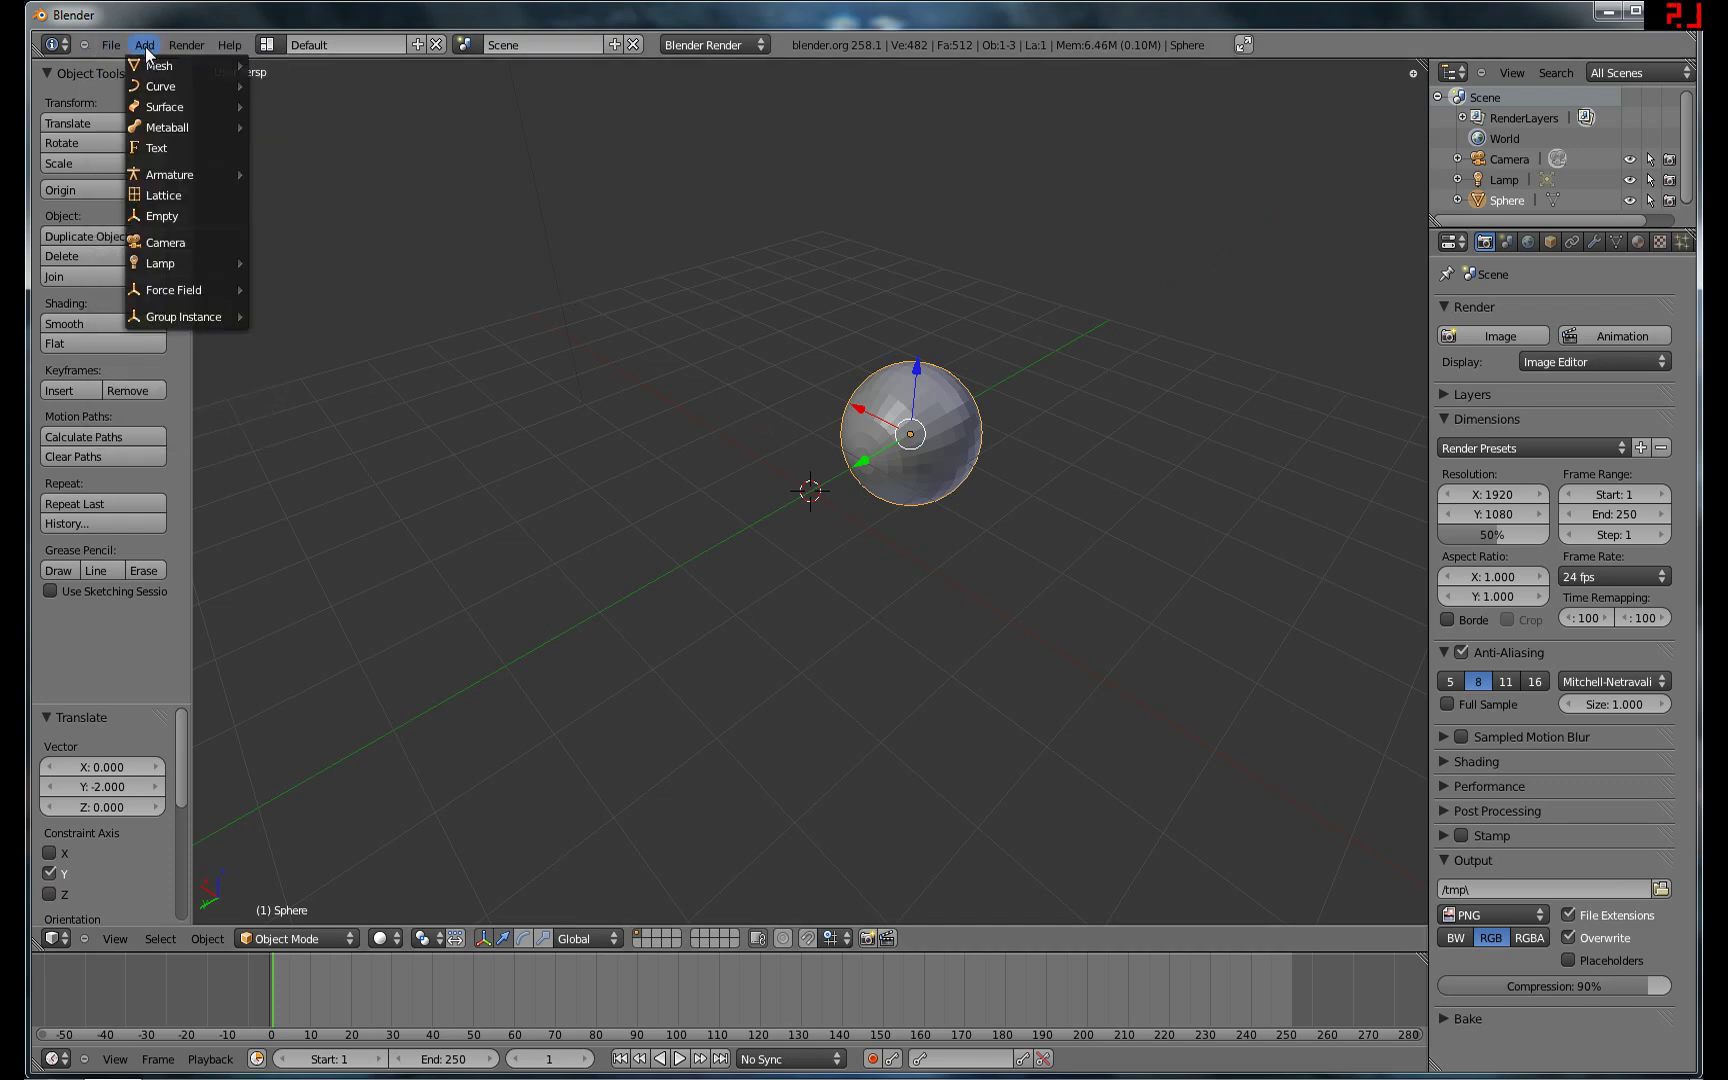
mouse_move(190, 127)
mouse_move(200, 65)
left_click(289, 168)
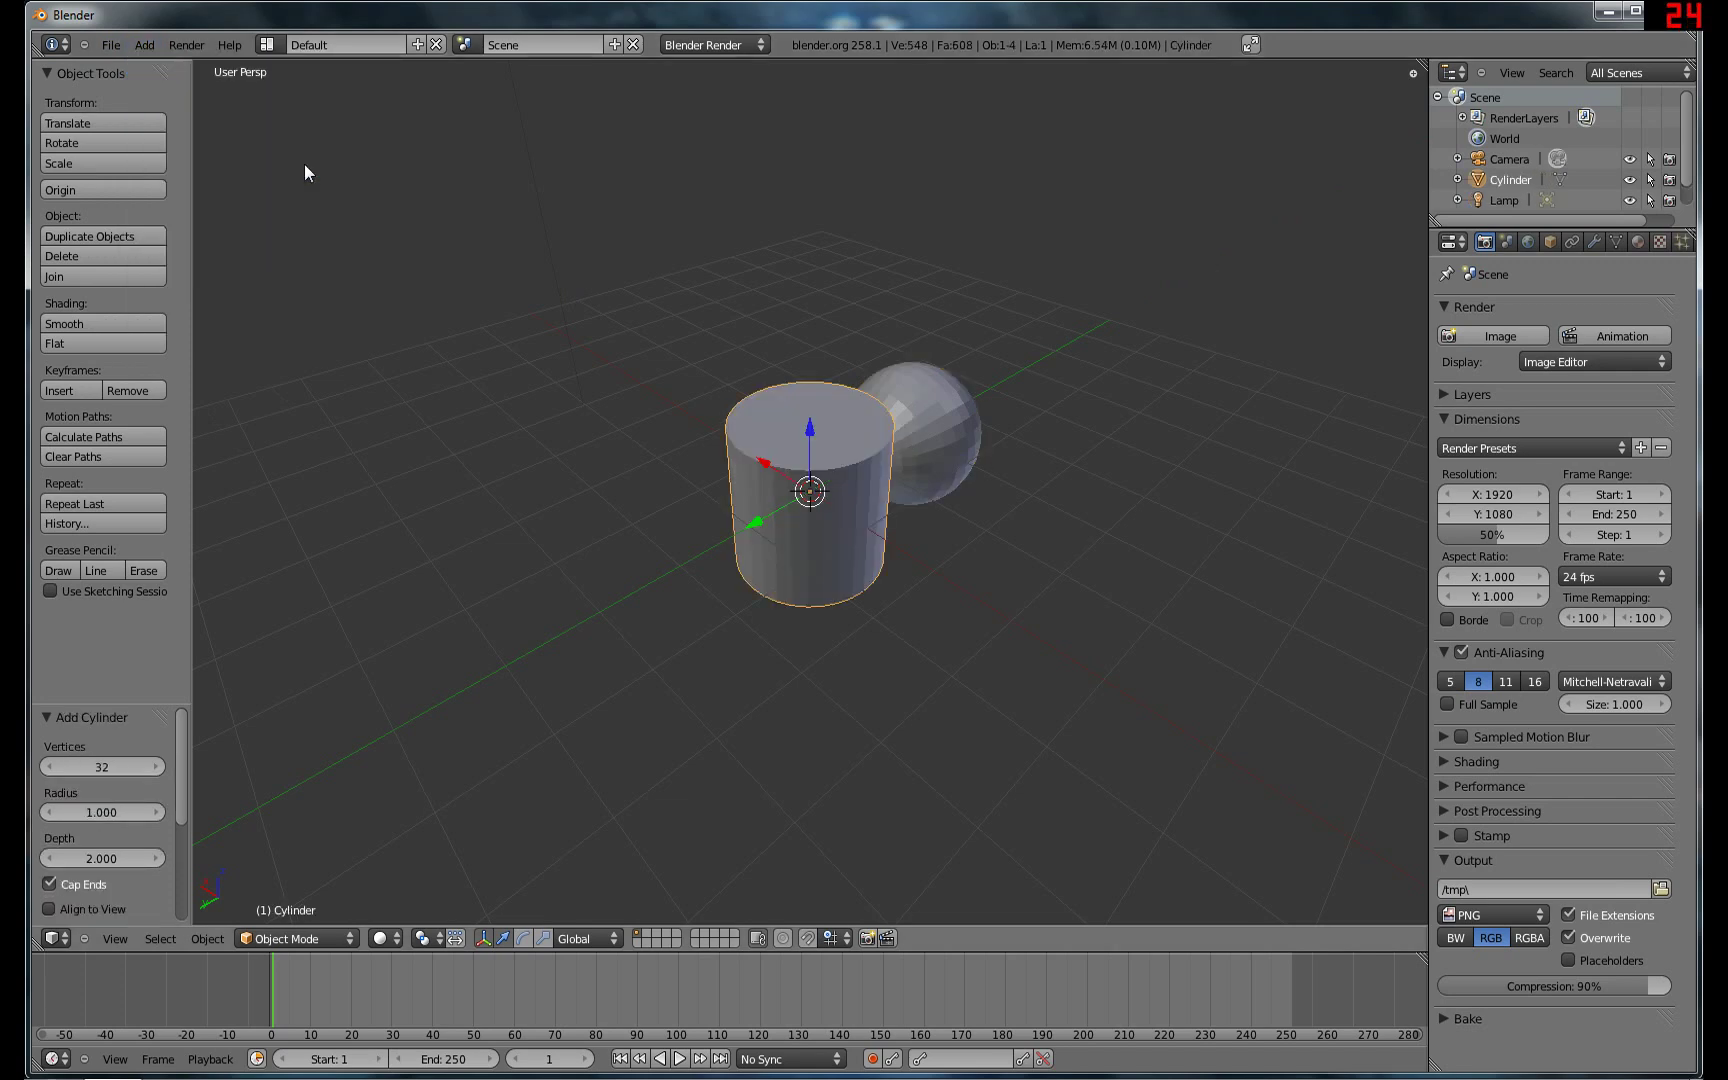
key("r")
key("x")
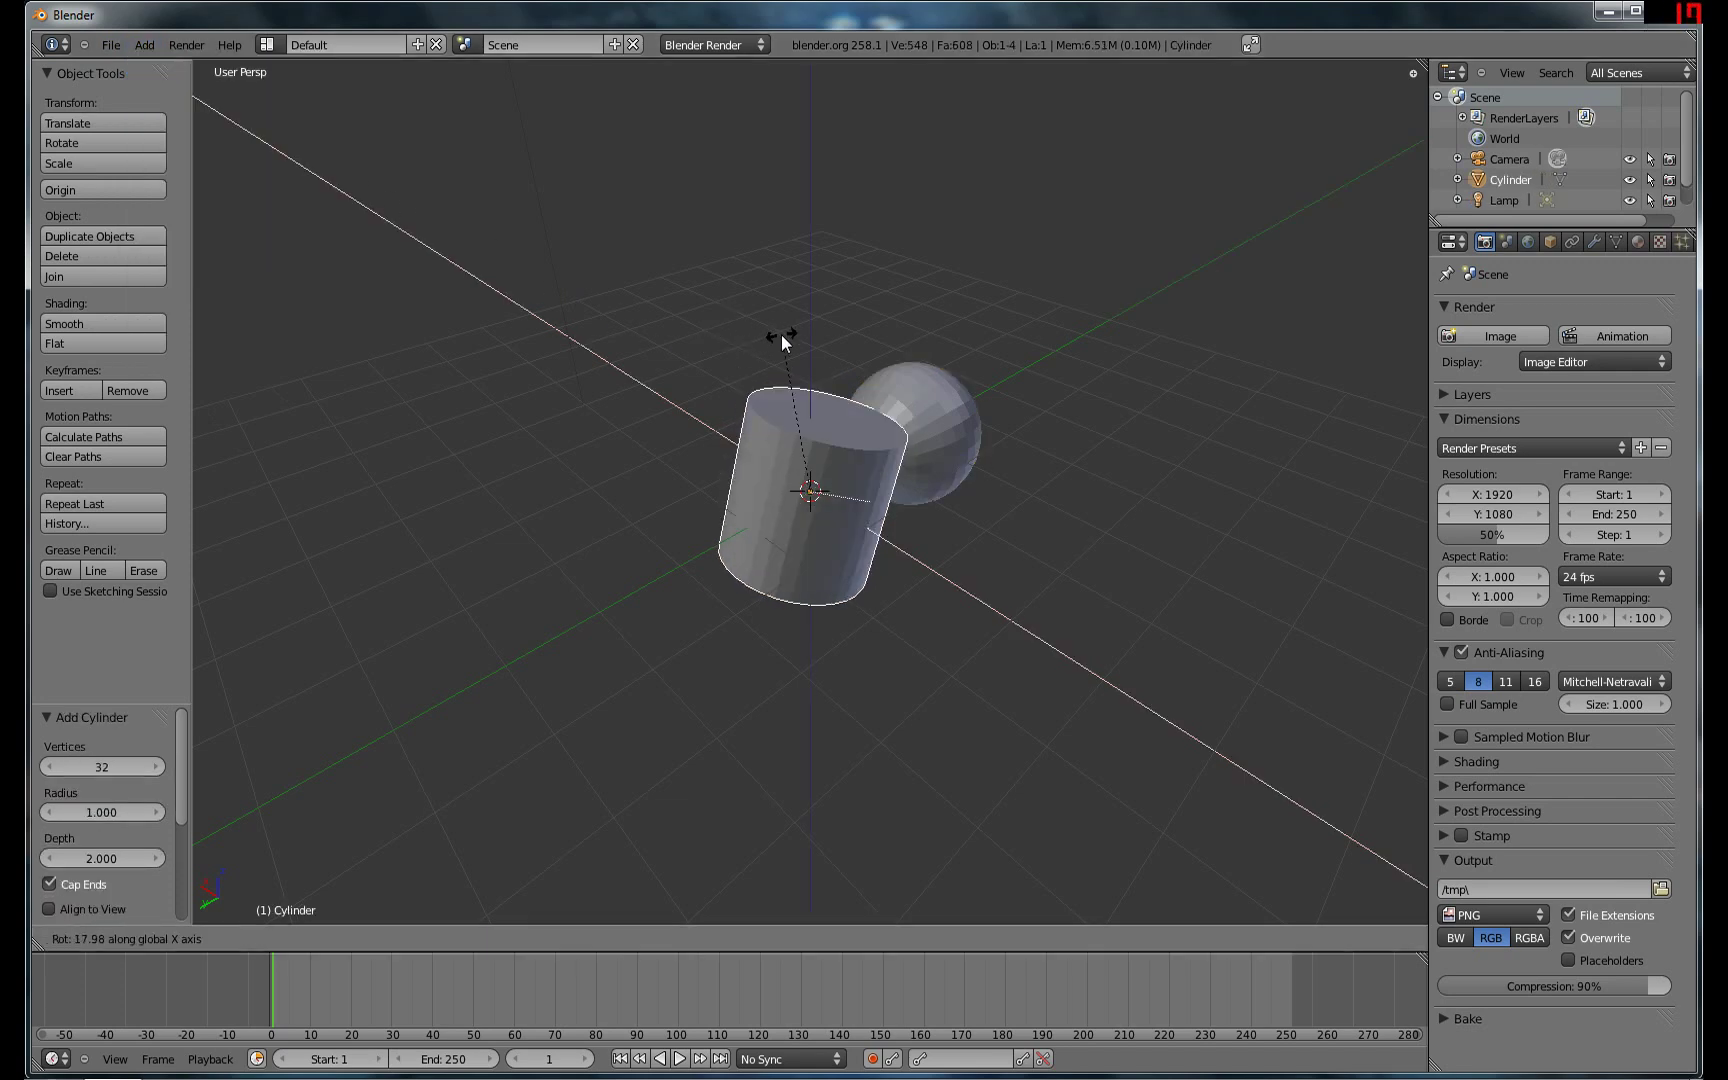
left_click(1060, 340)
Slide the sphere along Y against the cylinder's end, then select both objects.
middle_click_drag(1065, 321, 902, 308)
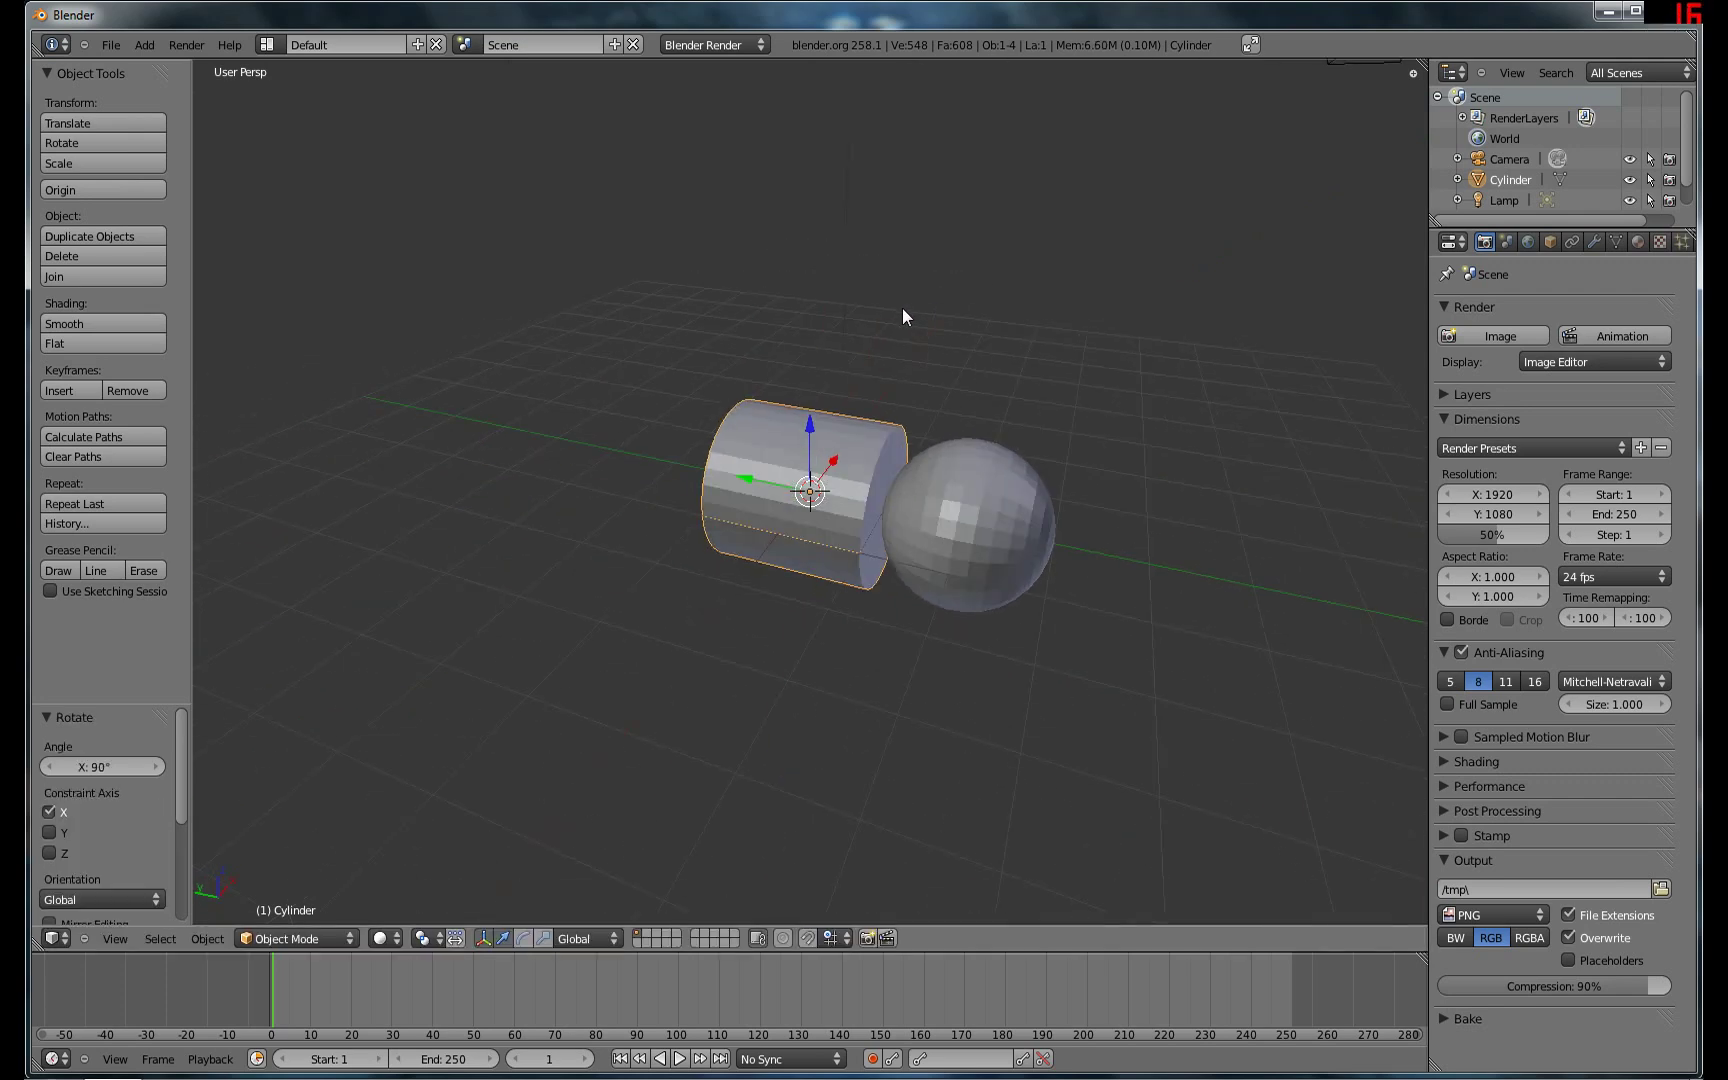
right_click(998, 513)
key("g")
key("y")
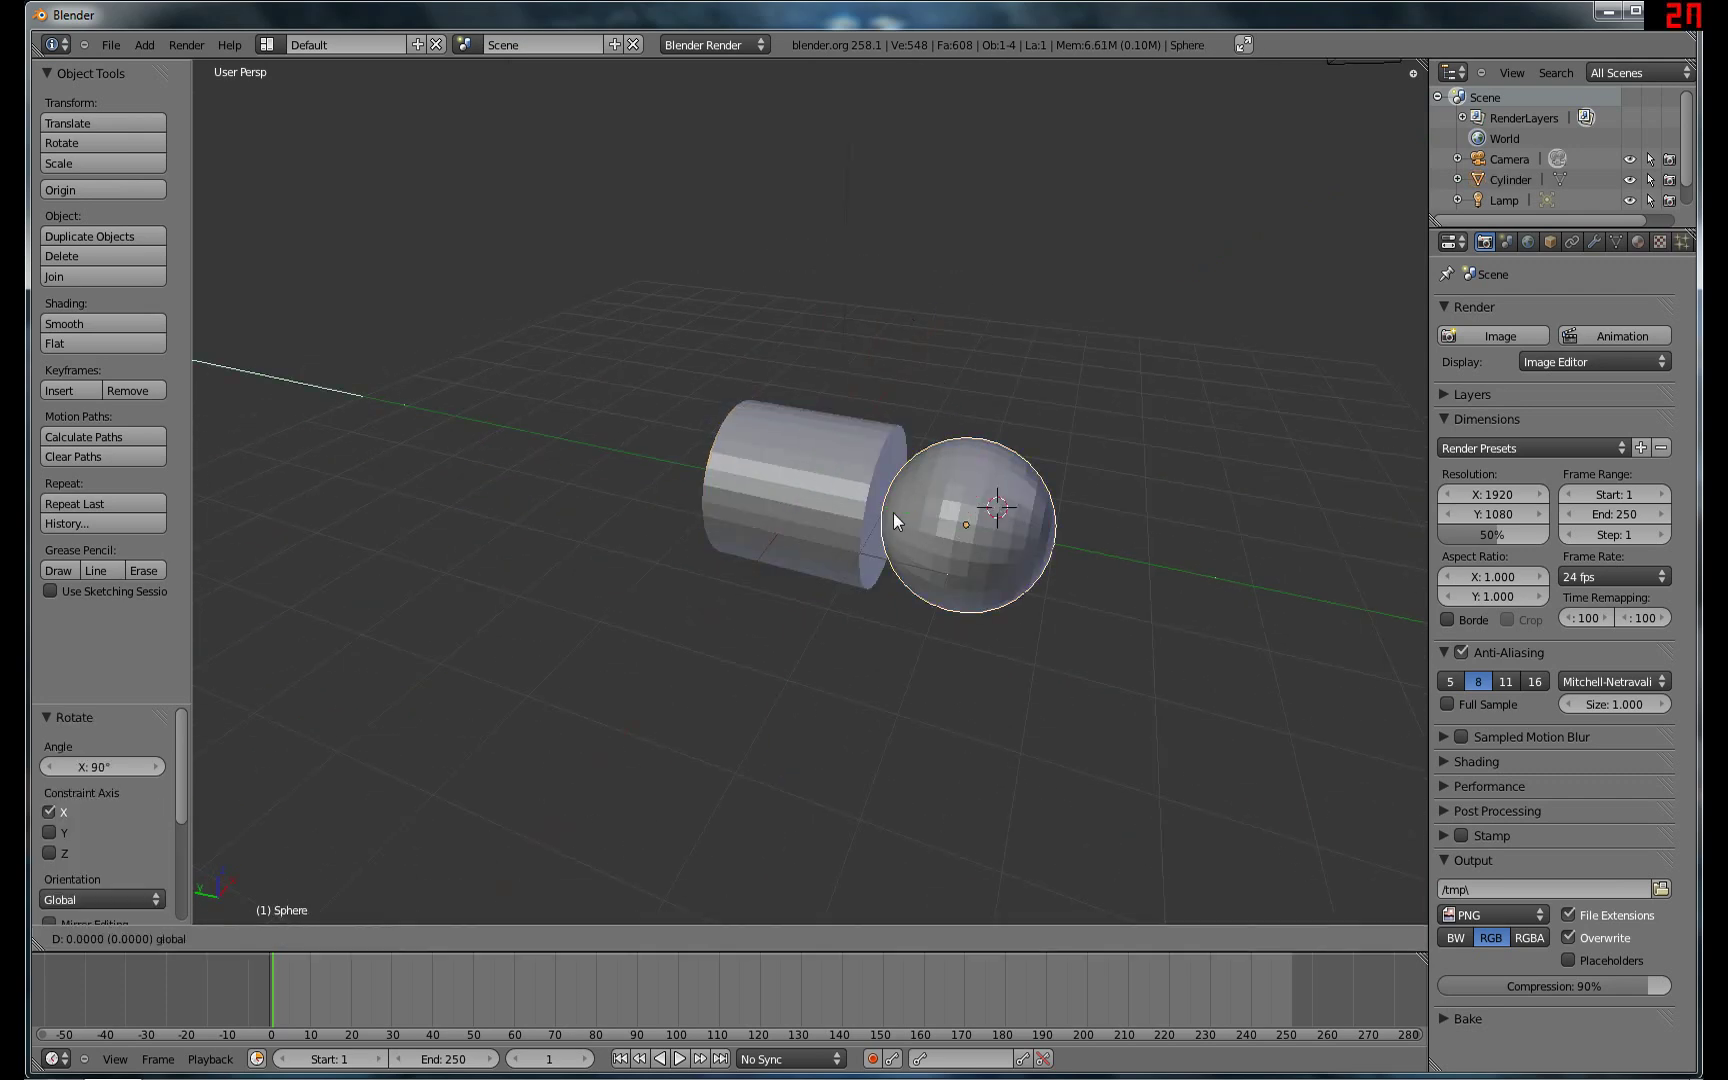
left_click(836, 504)
middle_click_drag(855, 433, 893, 441)
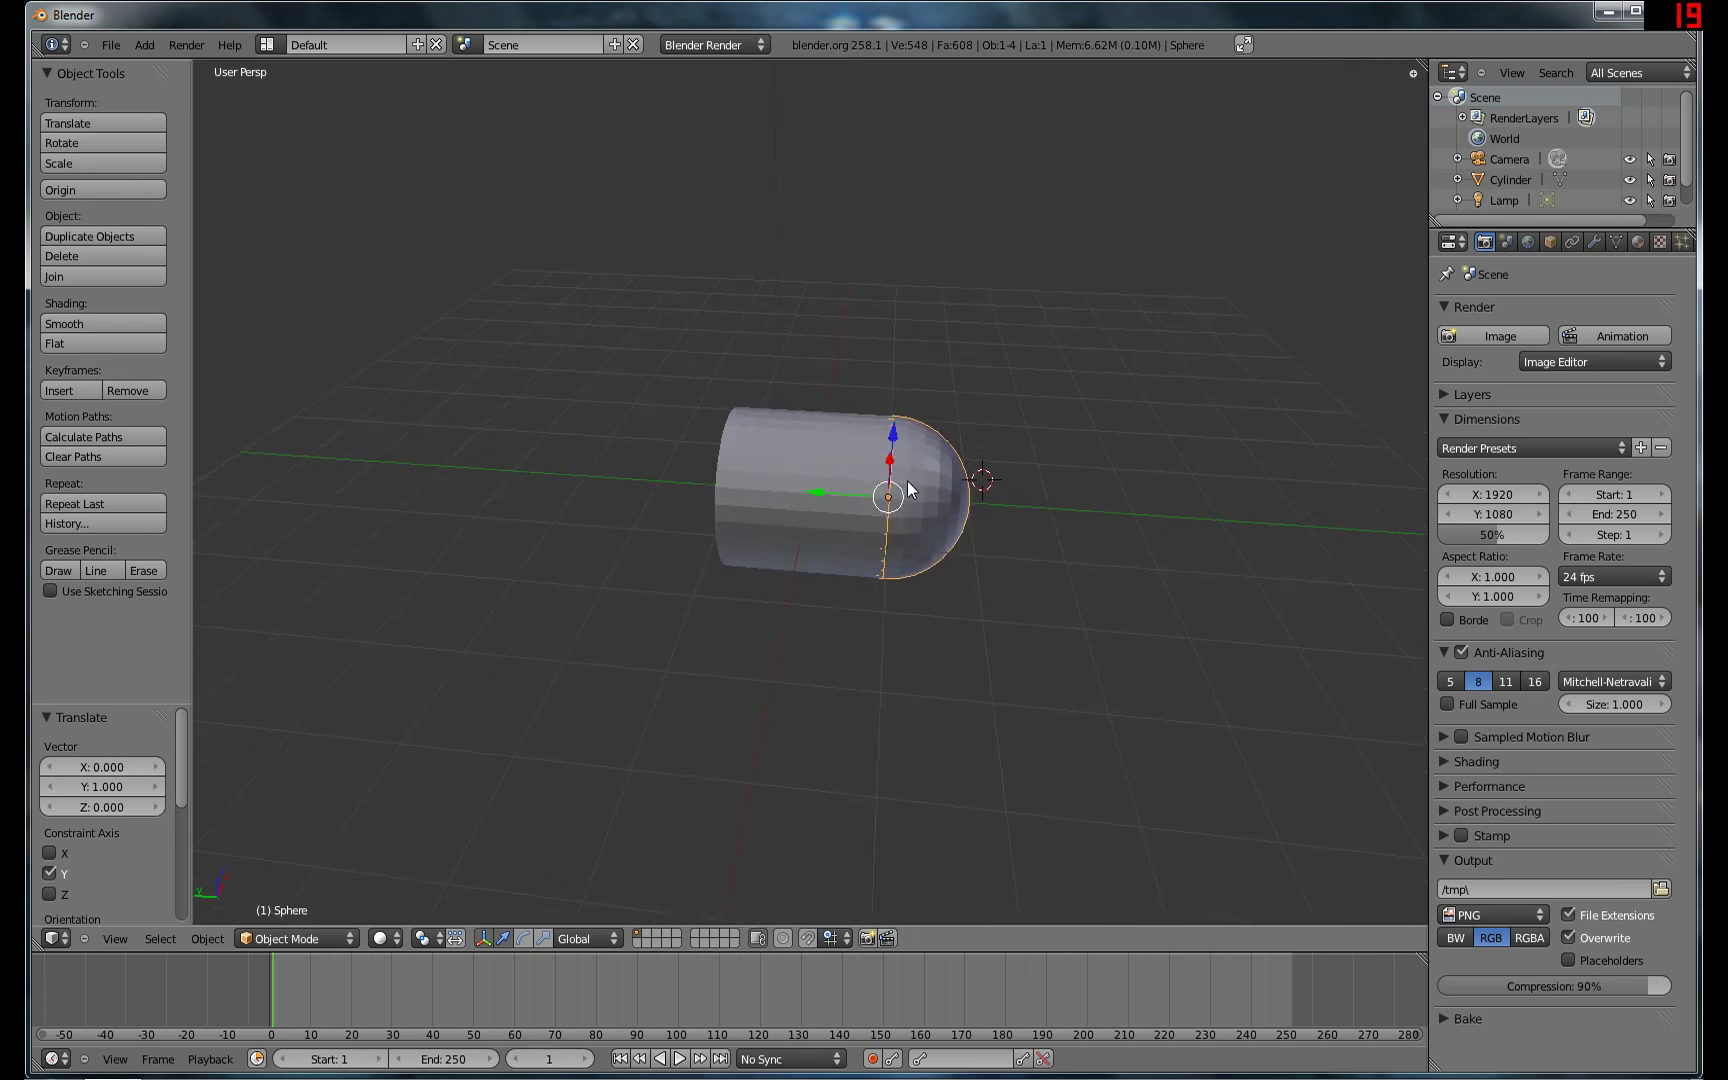
scroll(911, 495, "up", 3)
scroll(923, 505, "up", 1)
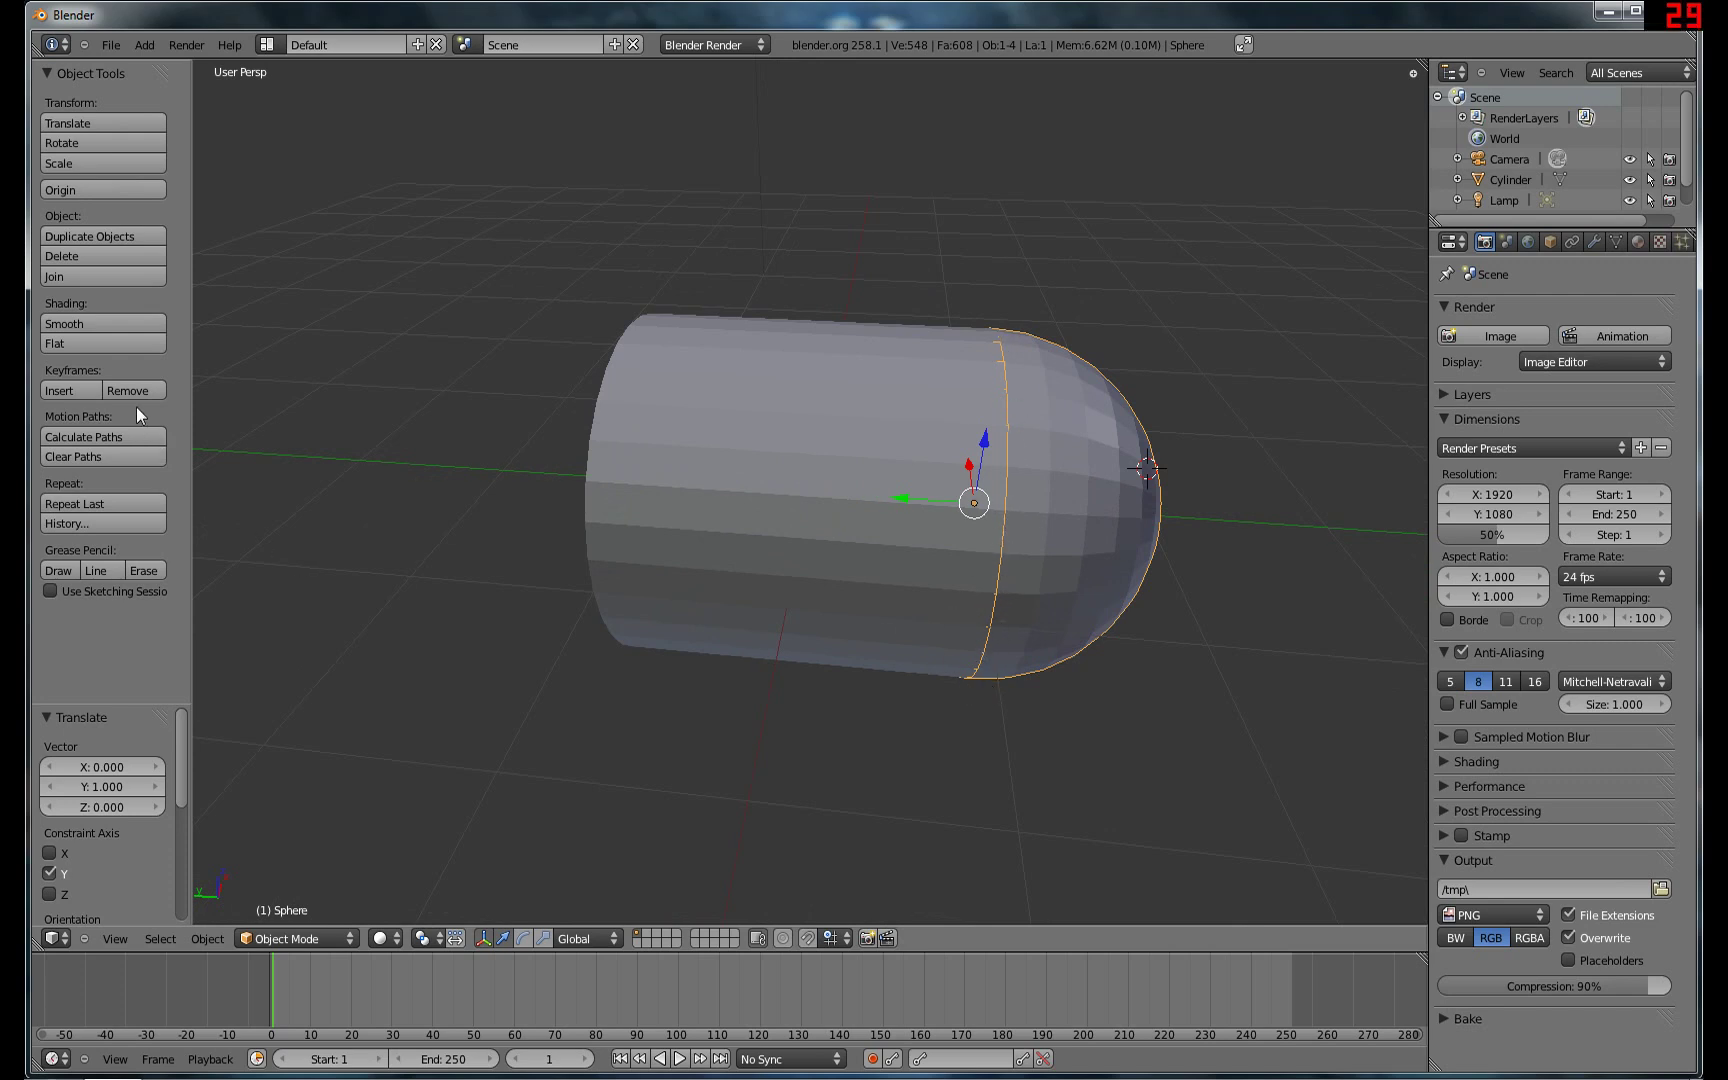
right_click(859, 493, "shift")
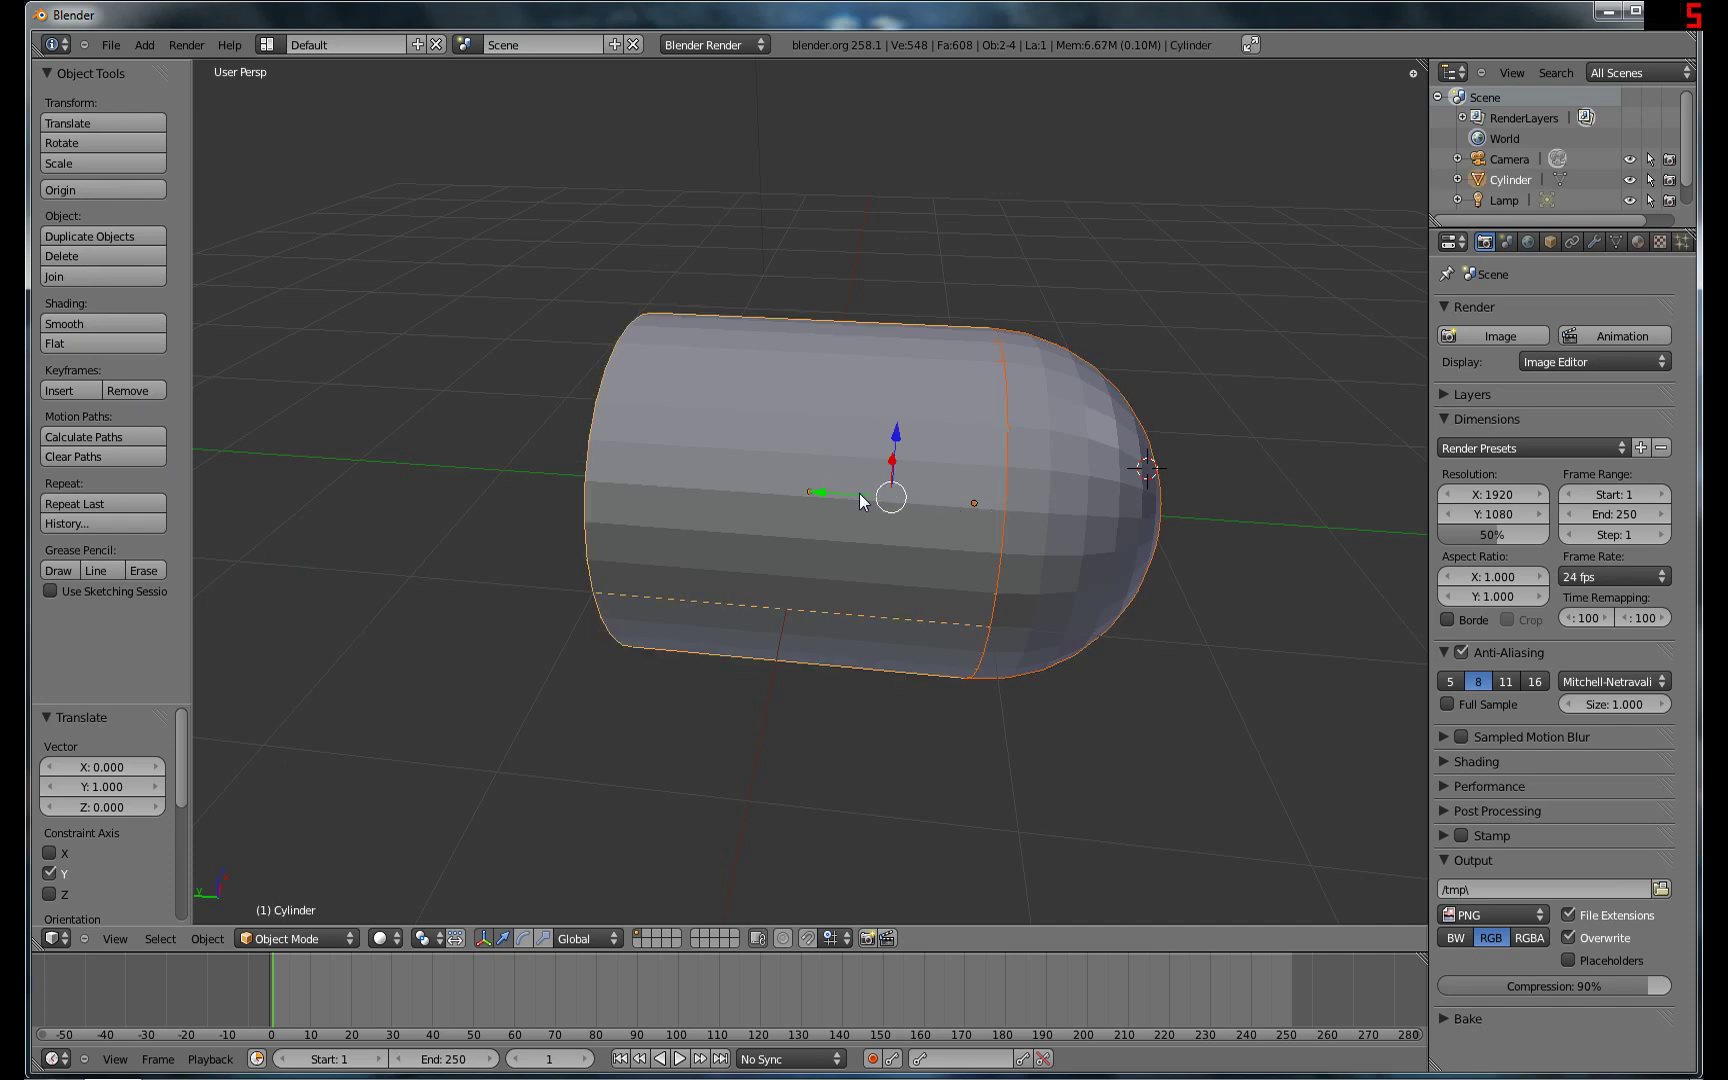
Join the sphere and cylinder, then inspect the mesh in Edit Mode with hidden wireframe shown.
left_click(119, 279)
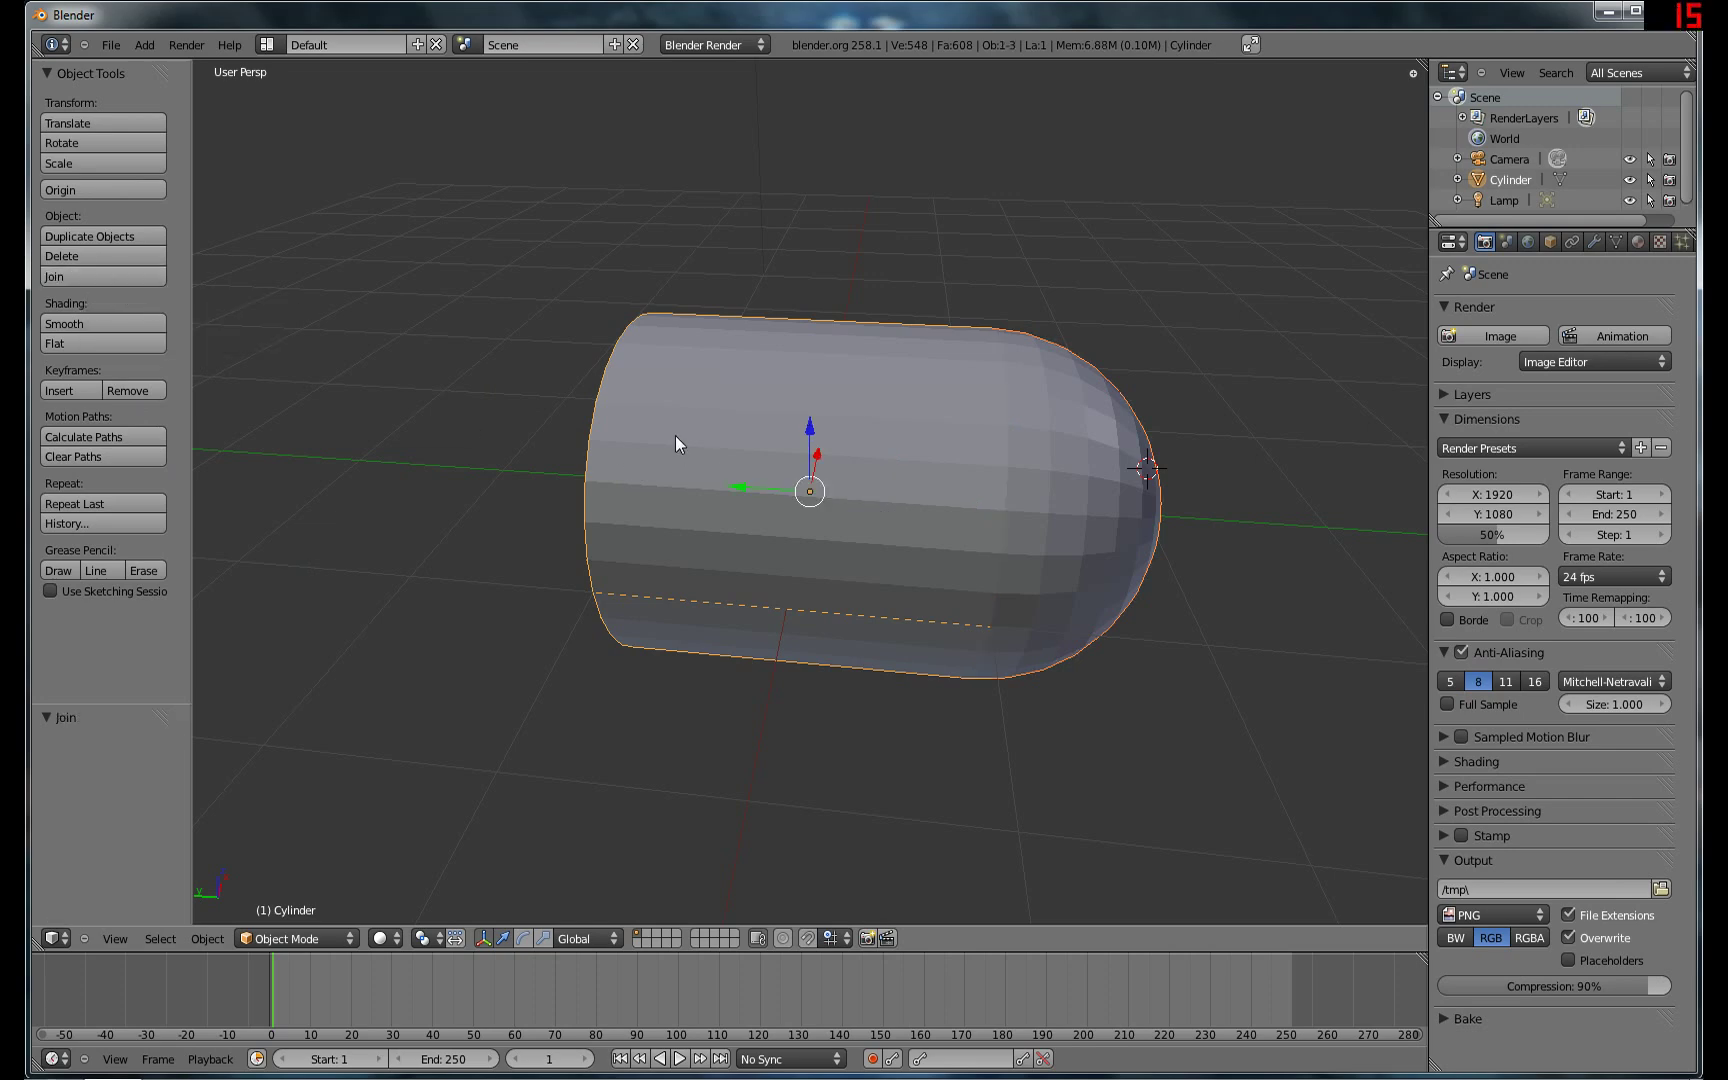
middle_click_drag(603, 379, 1062, 385)
key("Tab")
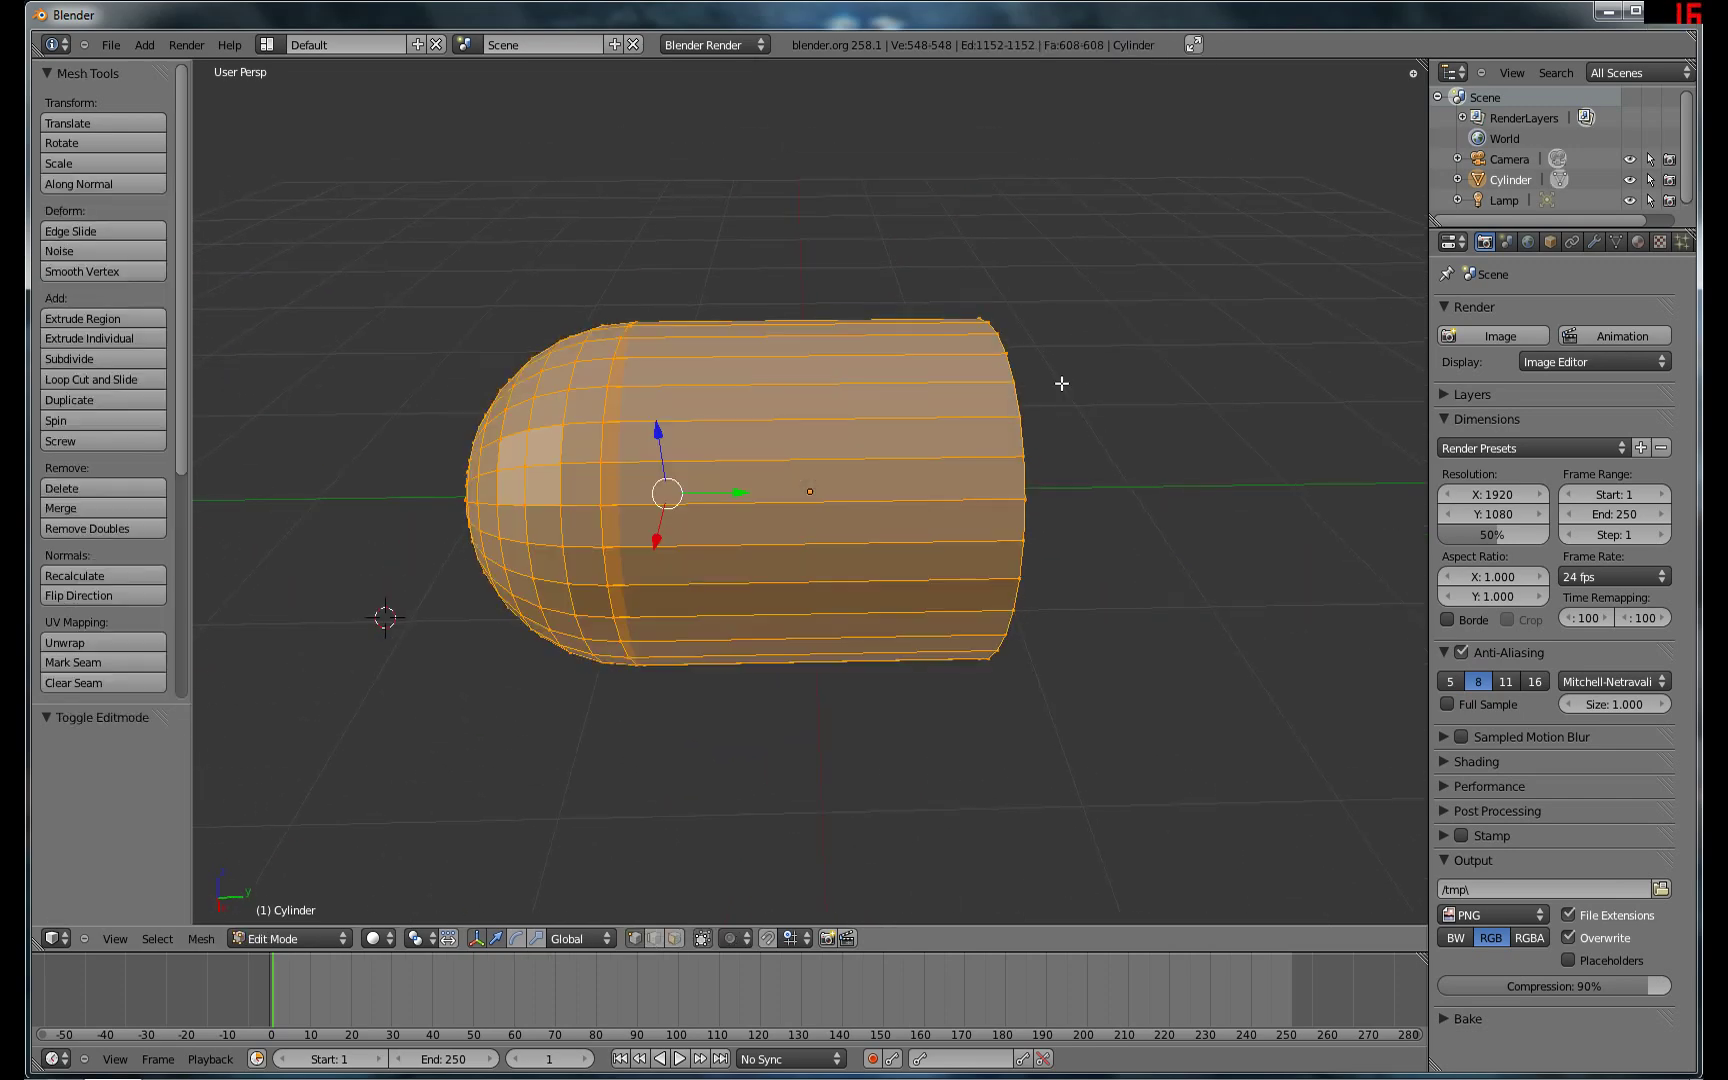
middle_click_drag(910, 374, 865, 360)
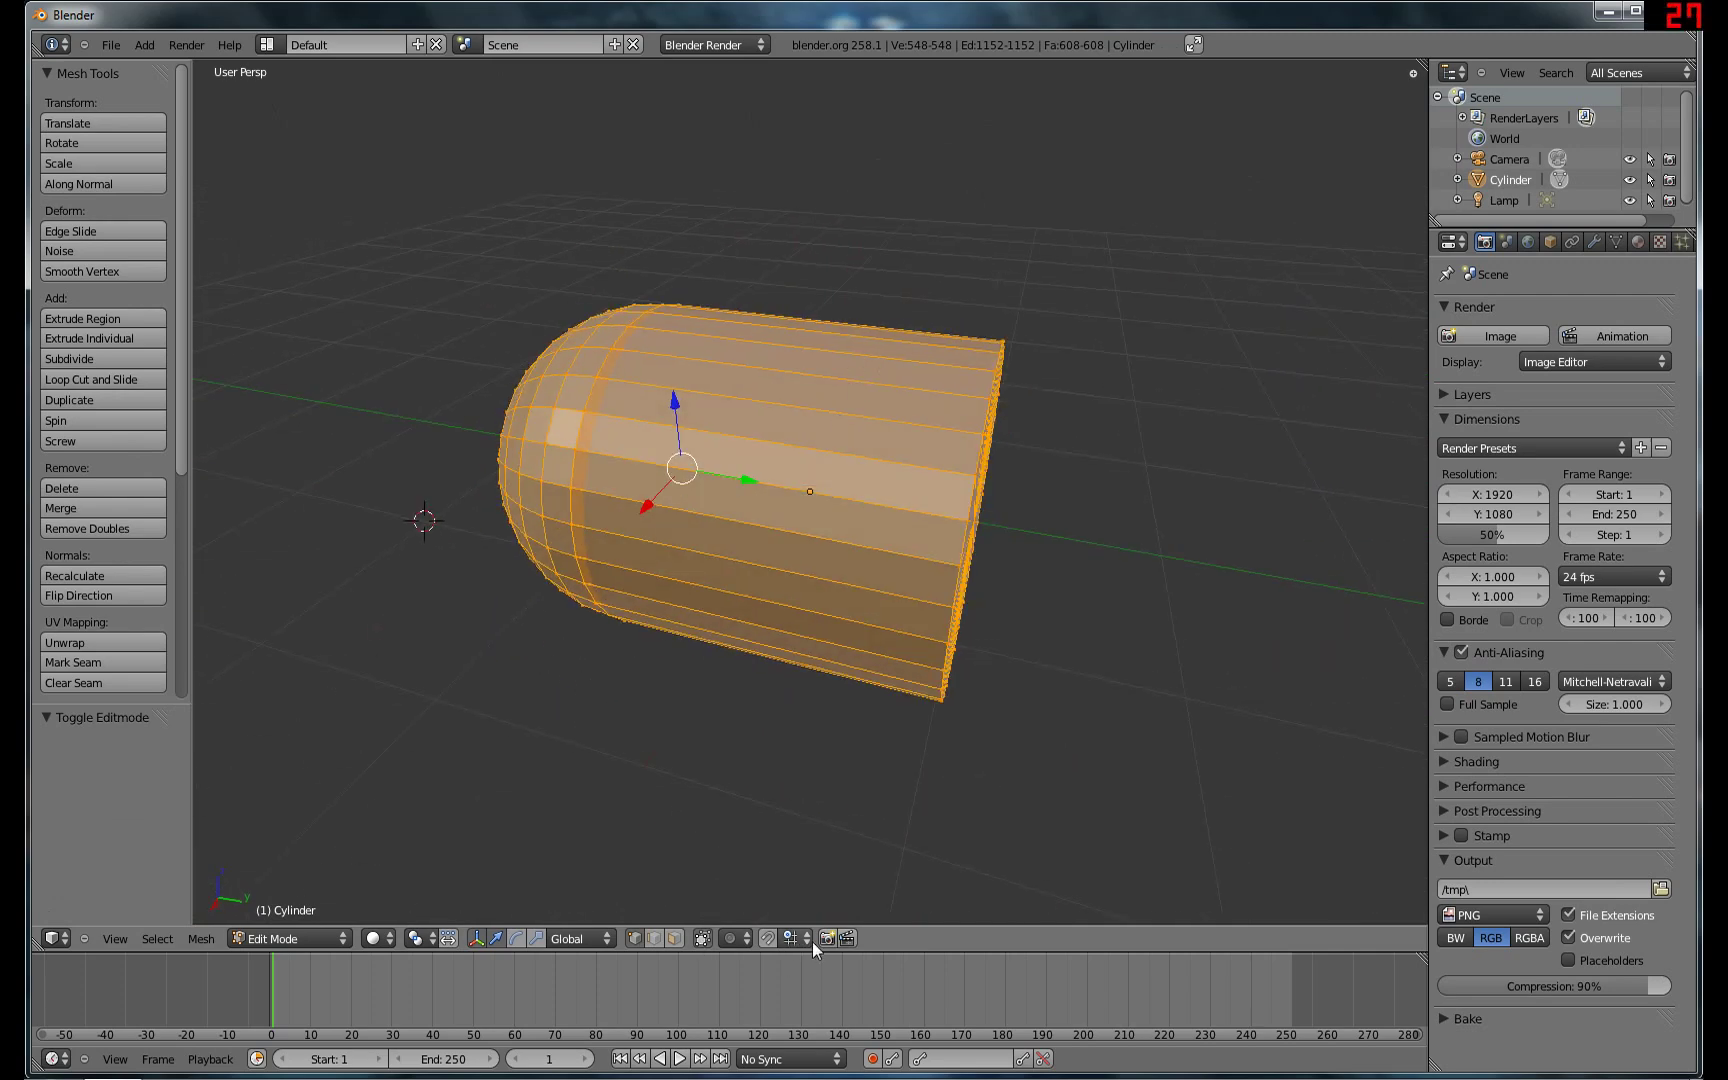
left_click(702, 937)
Return to Object Mode and undo the join with Ctrl+Z.
middle_click_drag(675, 702, 702, 607)
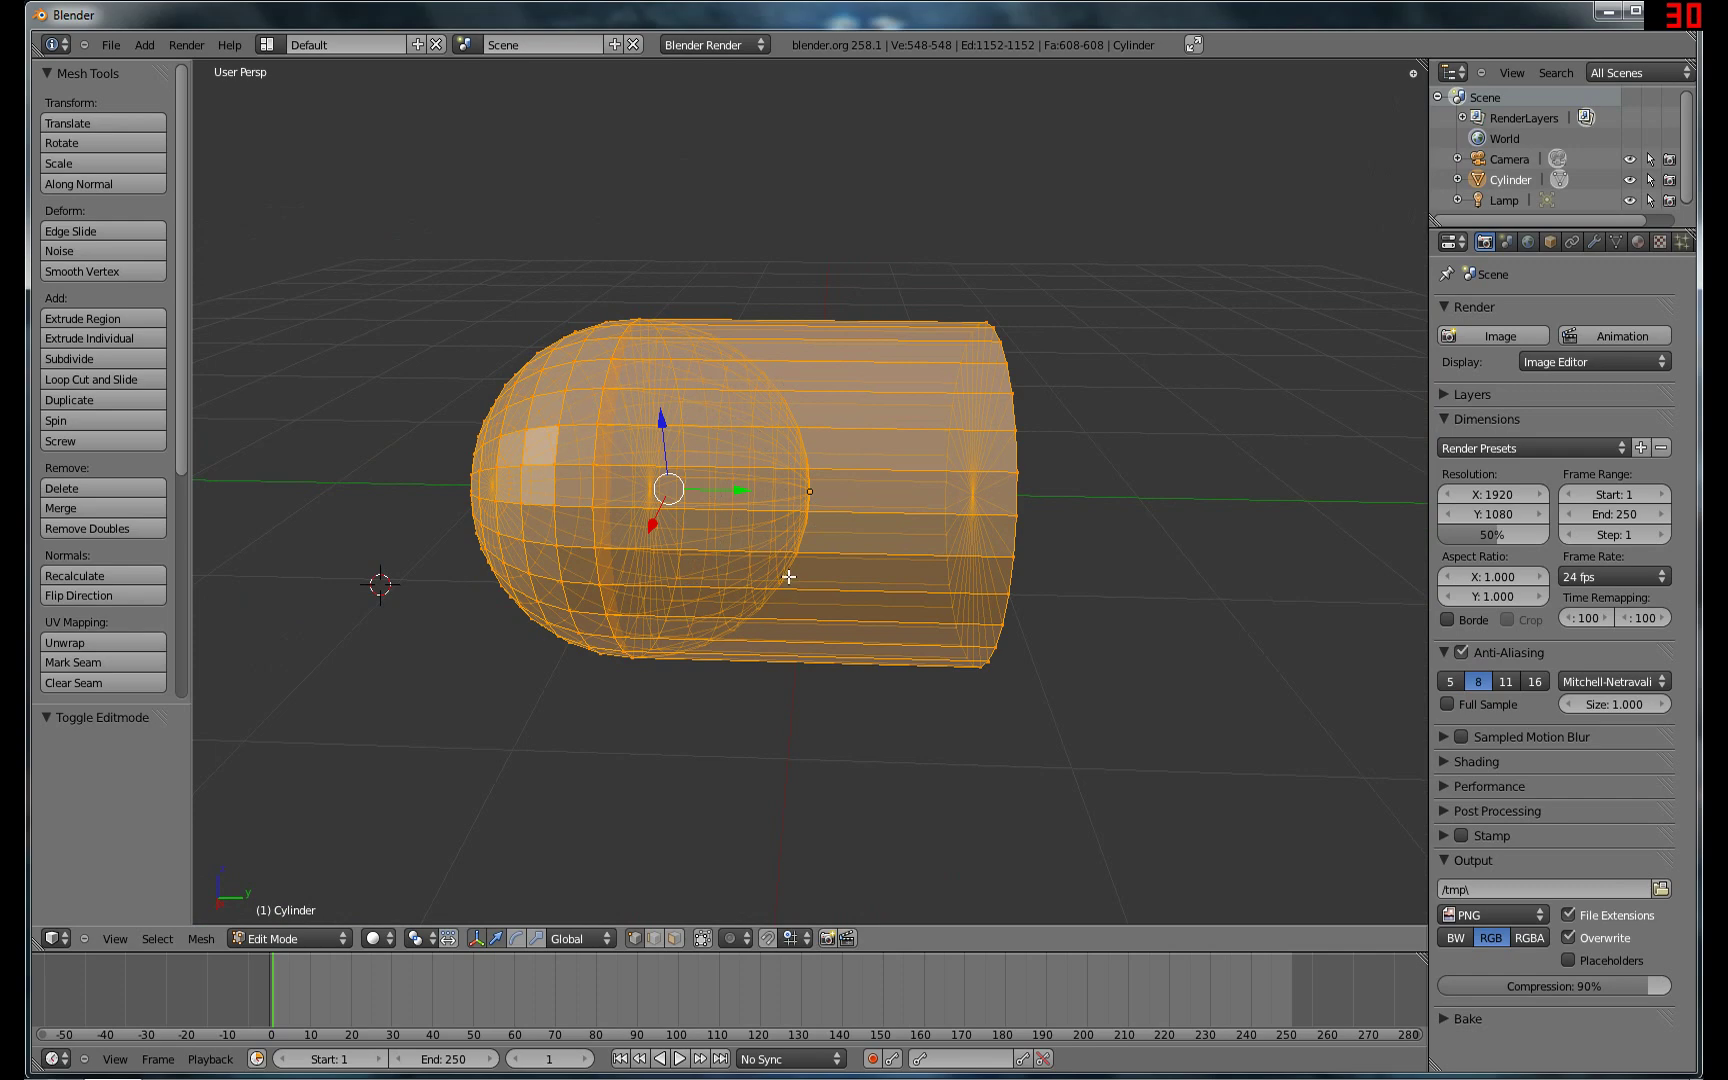
scroll(789, 577, "up", 1)
scroll(789, 576, "down", 3)
key("Tab")
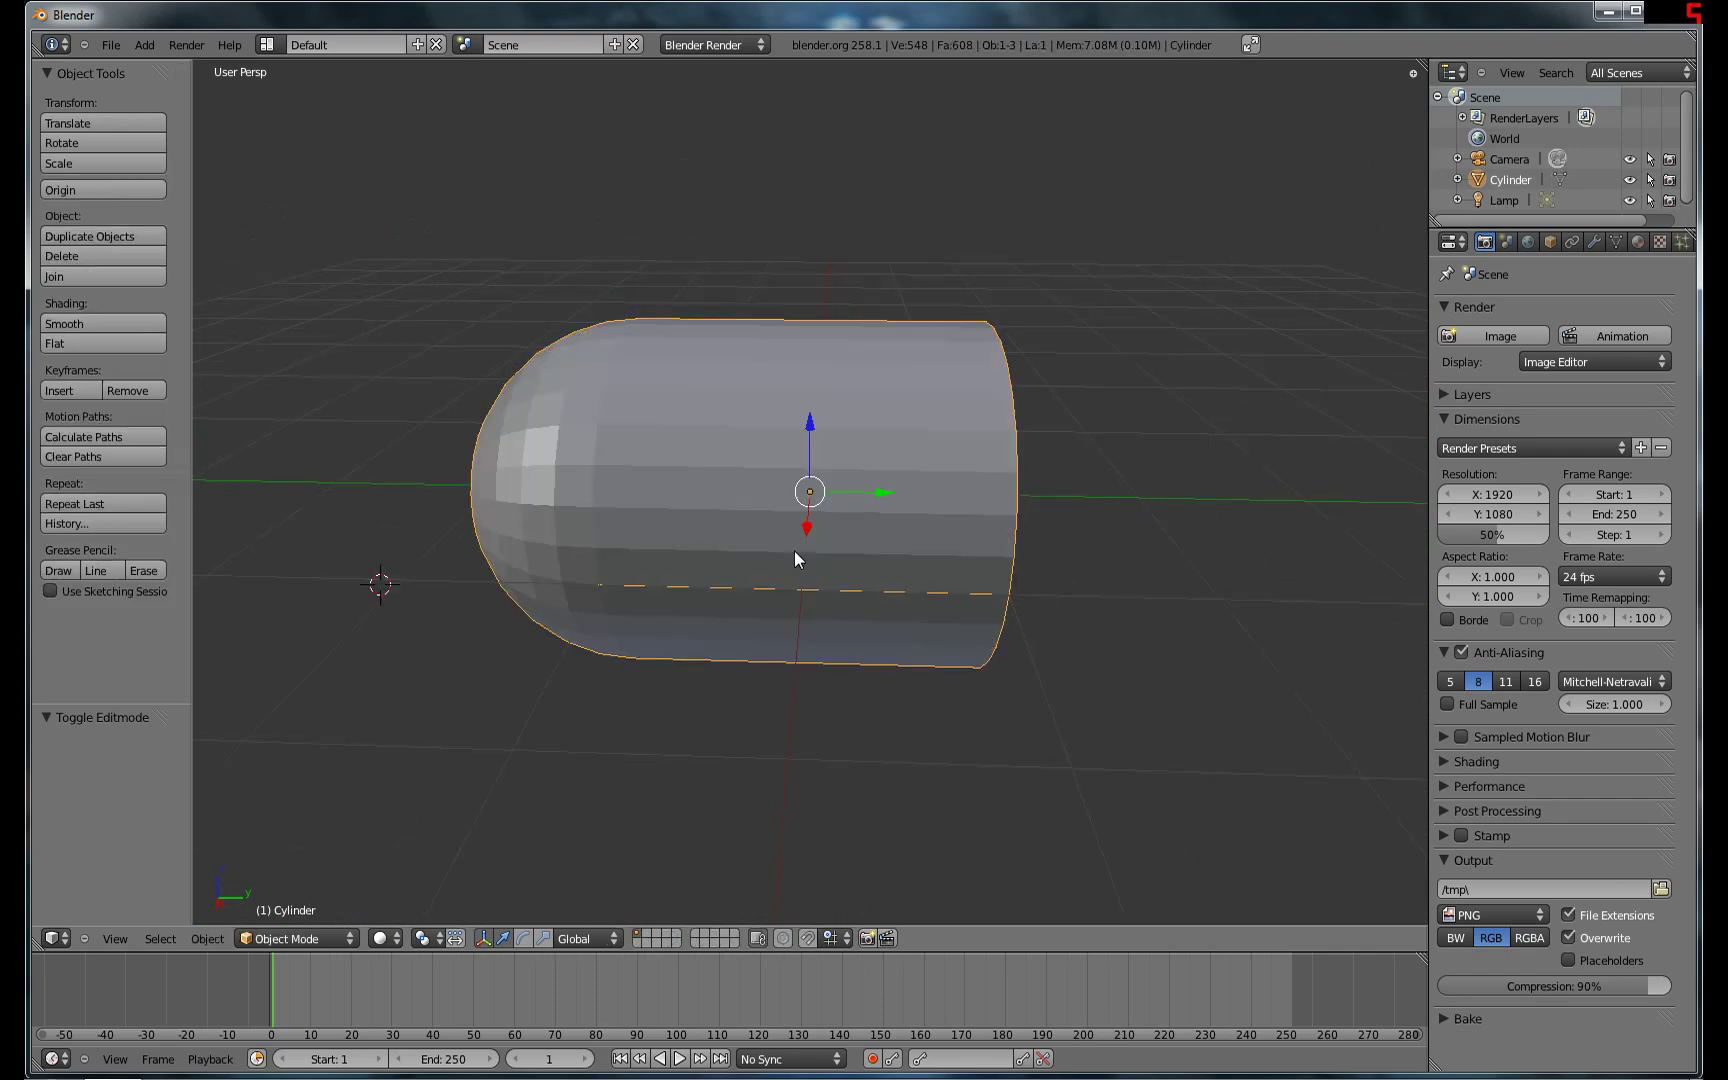
scroll(795, 555, "up", 2)
key("ctrl+z")
key("ctrl+z")
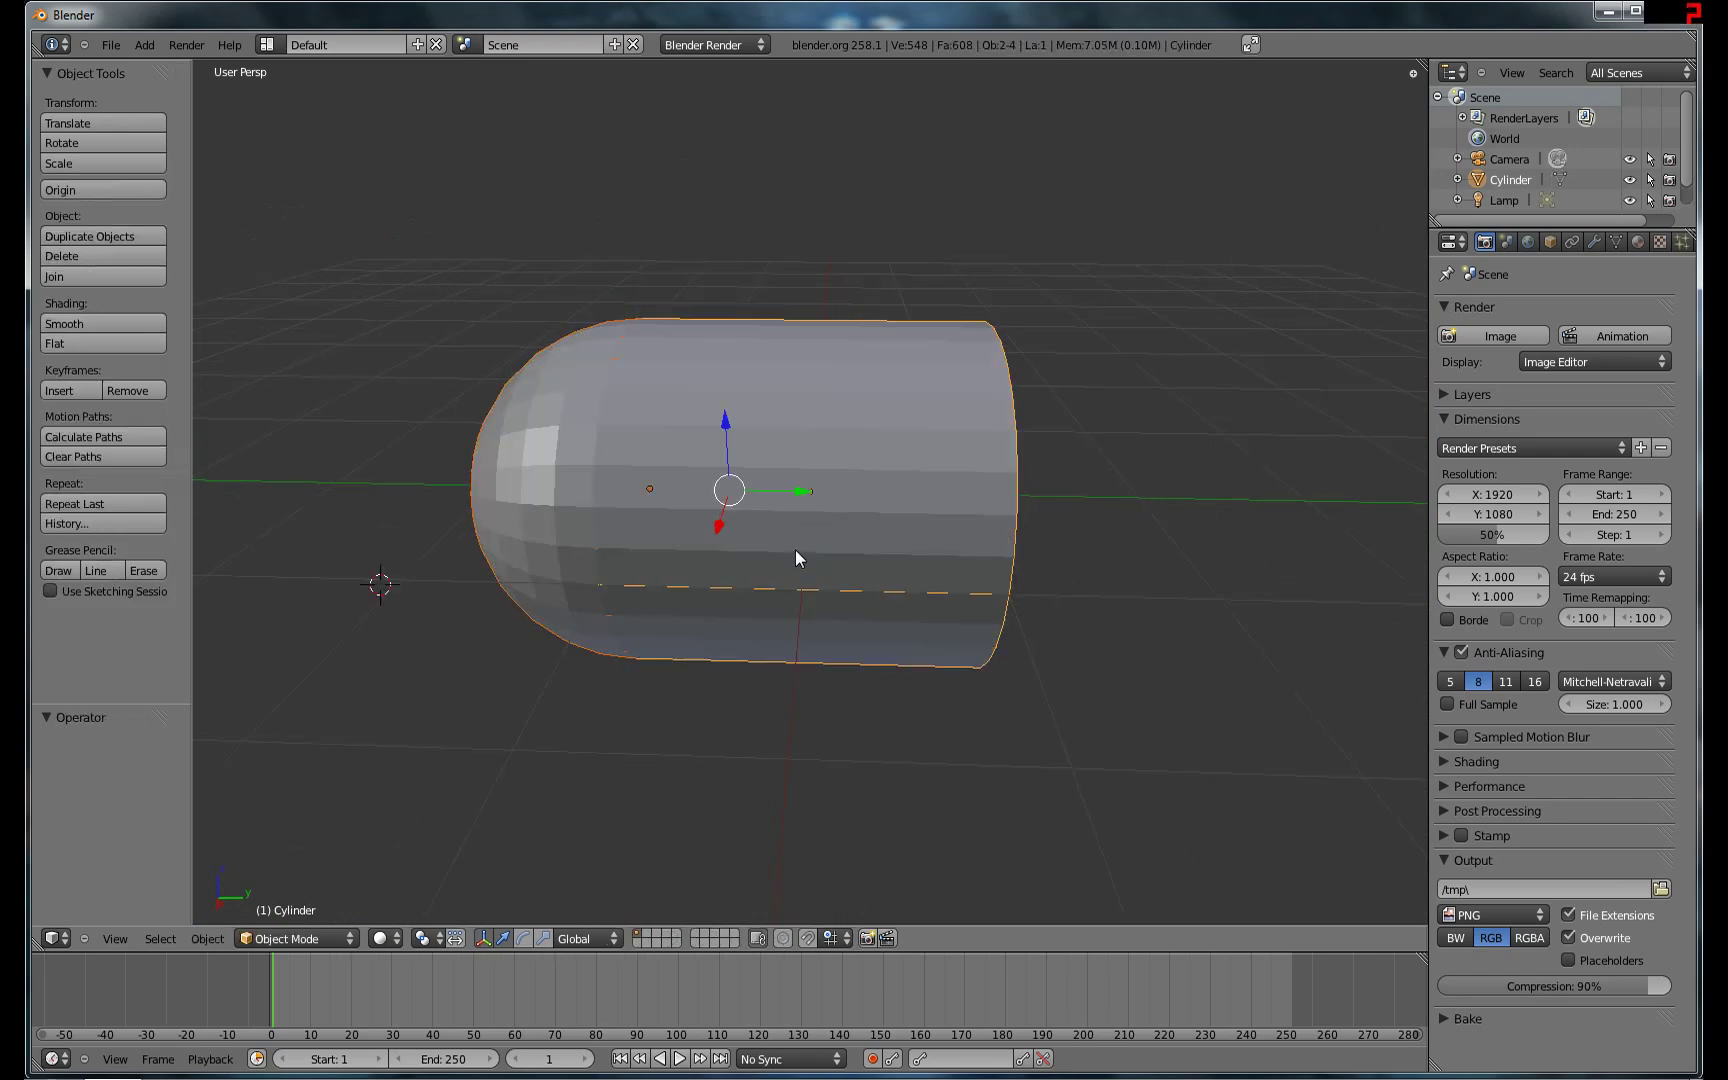
middle_click_drag(784, 549, 889, 514)
Drag the sphere away along Y, enter Edit Mode, and frame it in Top Ortho view.
left_click_drag(903, 500, 1037, 518)
key("Tab")
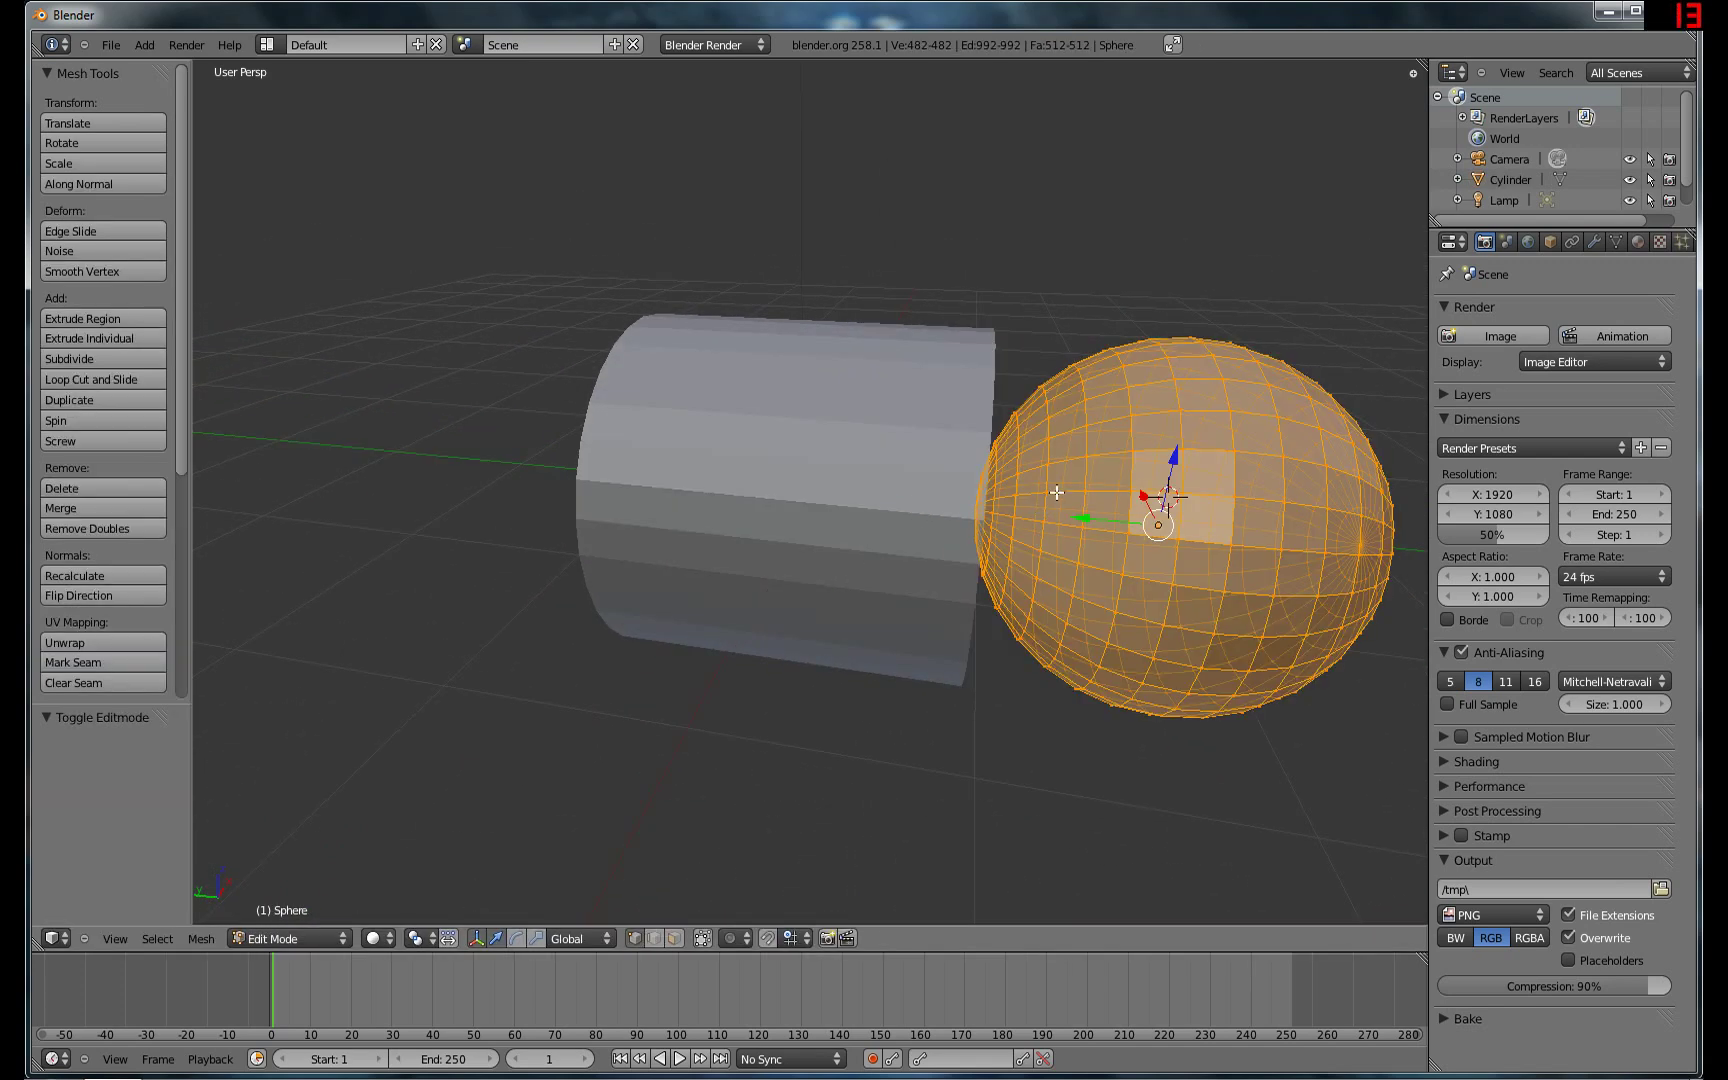
key("KP_4")
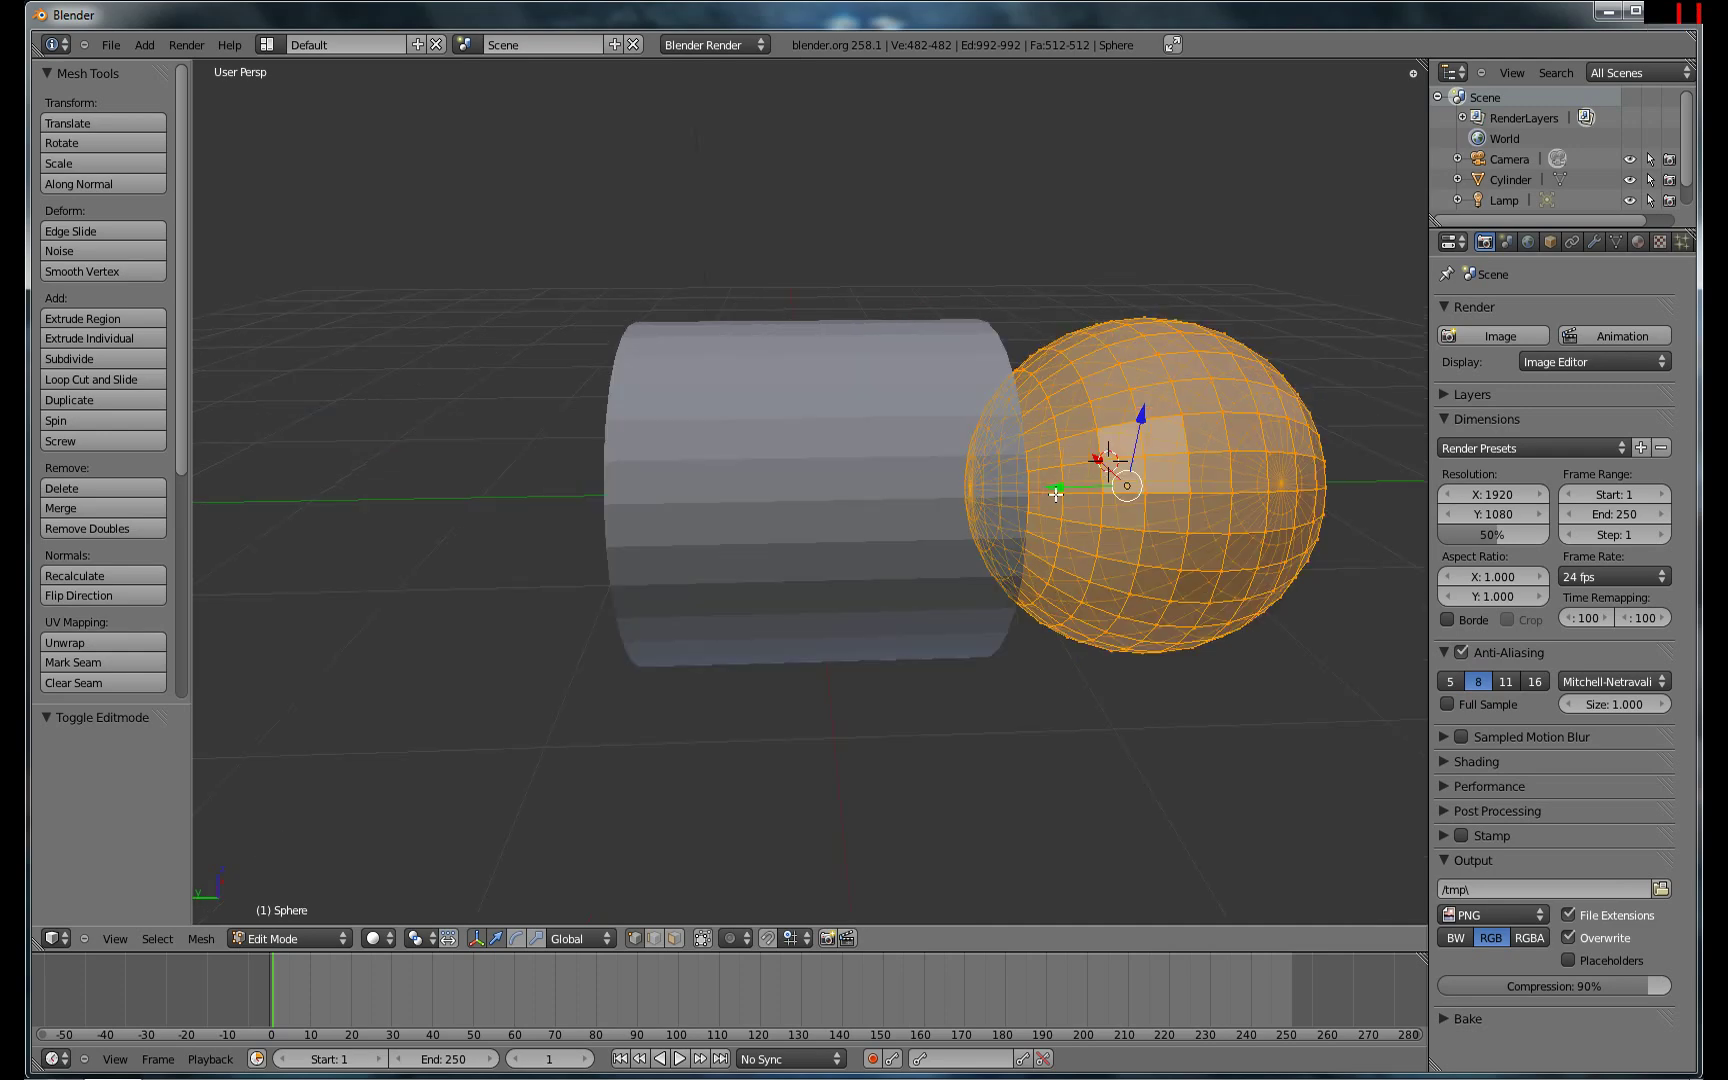
key("KP_7")
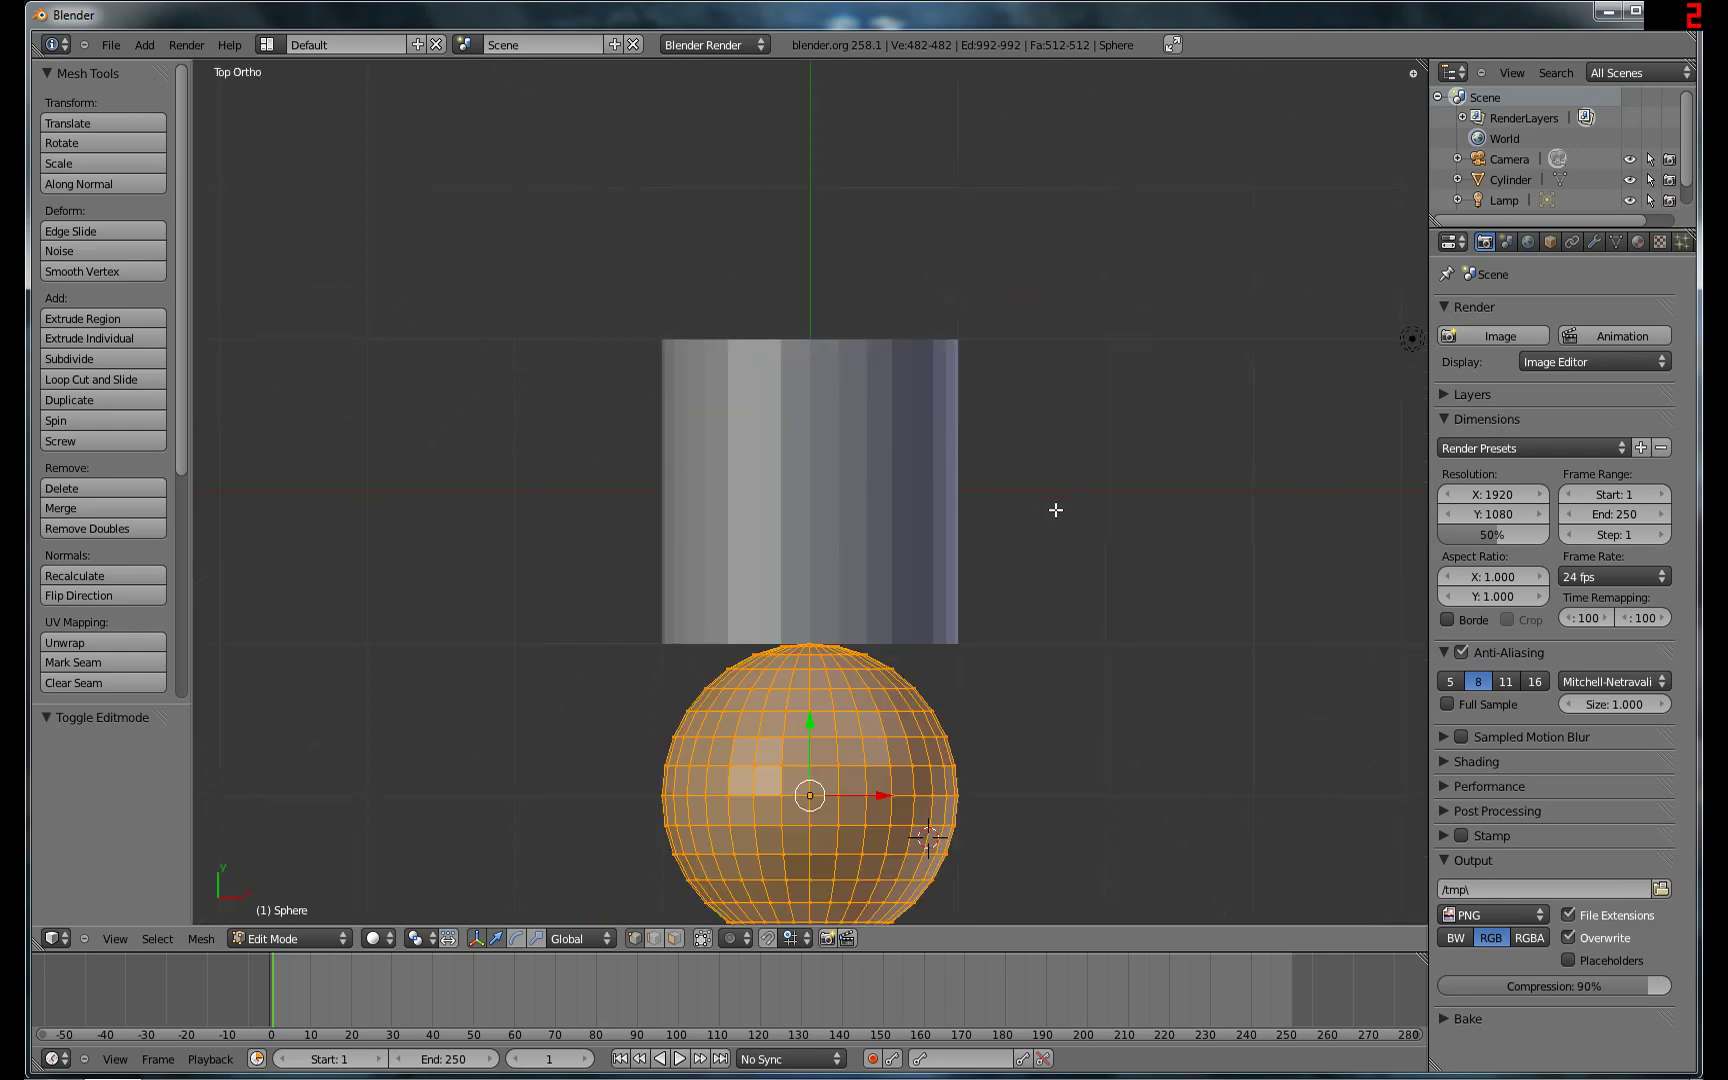
middle_click_drag(1054, 510, 1065, 312, "shift")
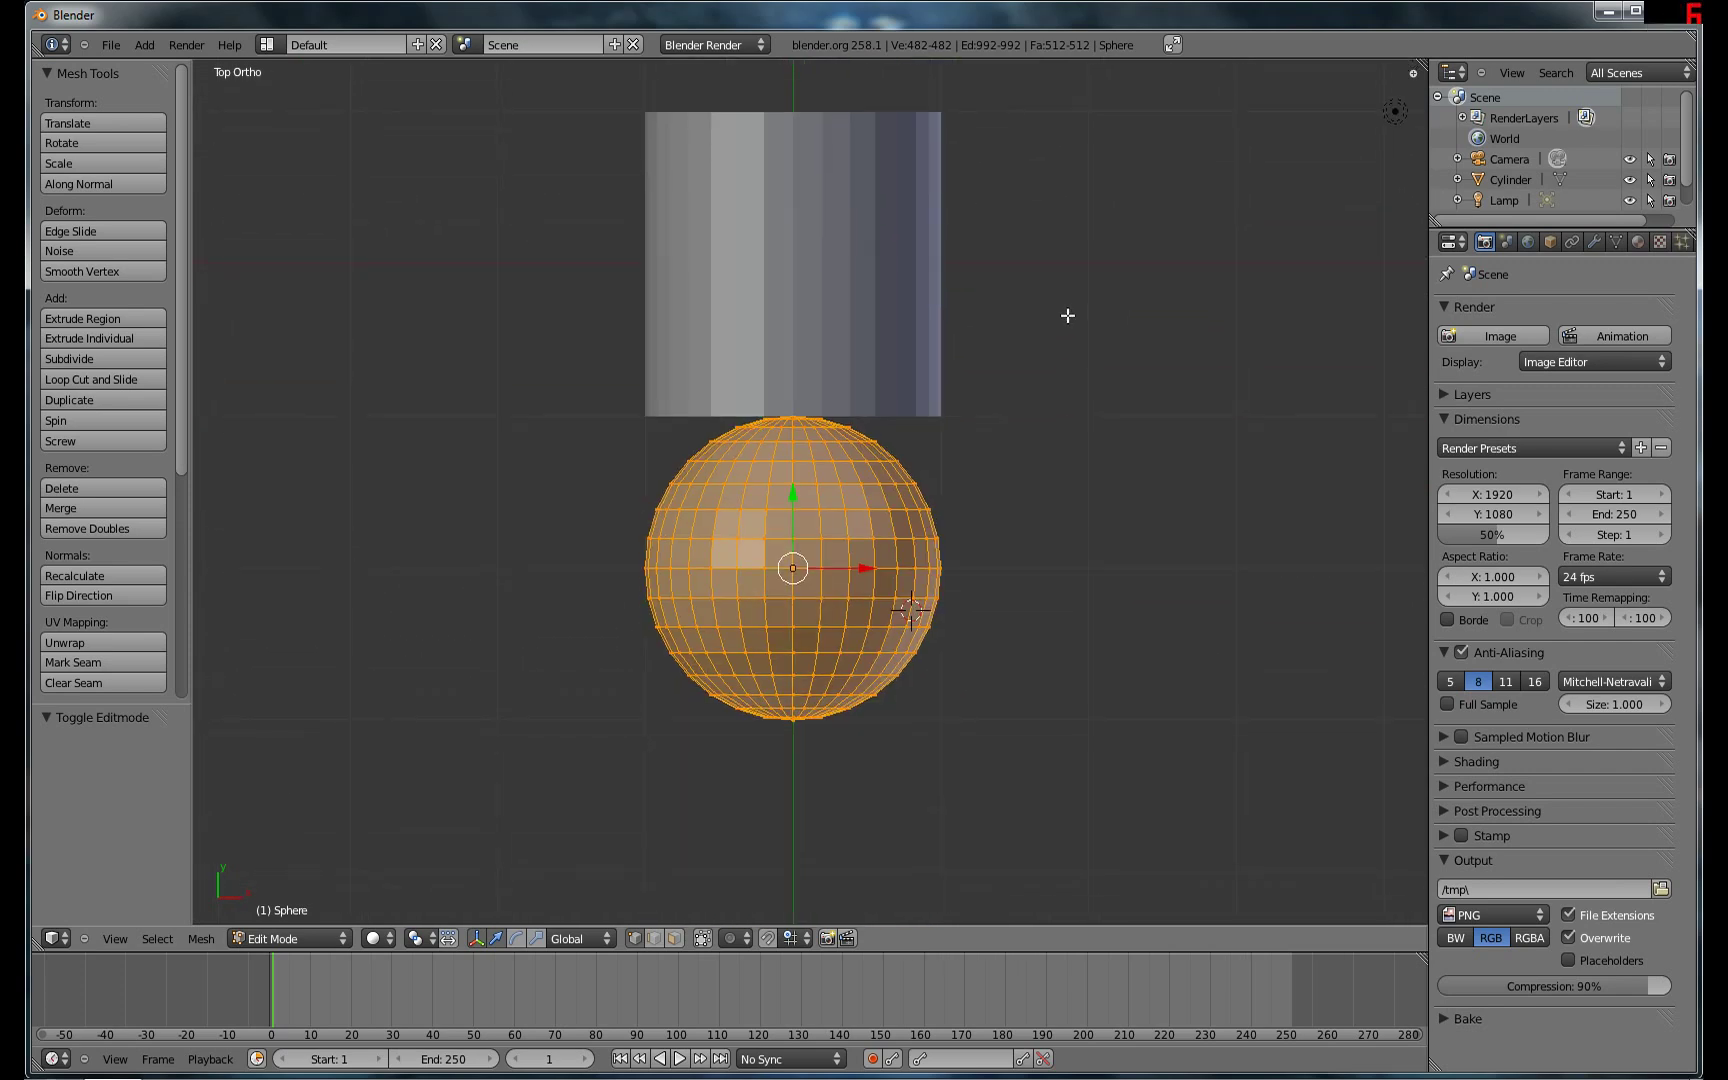
middle_click_drag(1004, 484, 1014, 413, "shift")
scroll(823, 476, "up", 1)
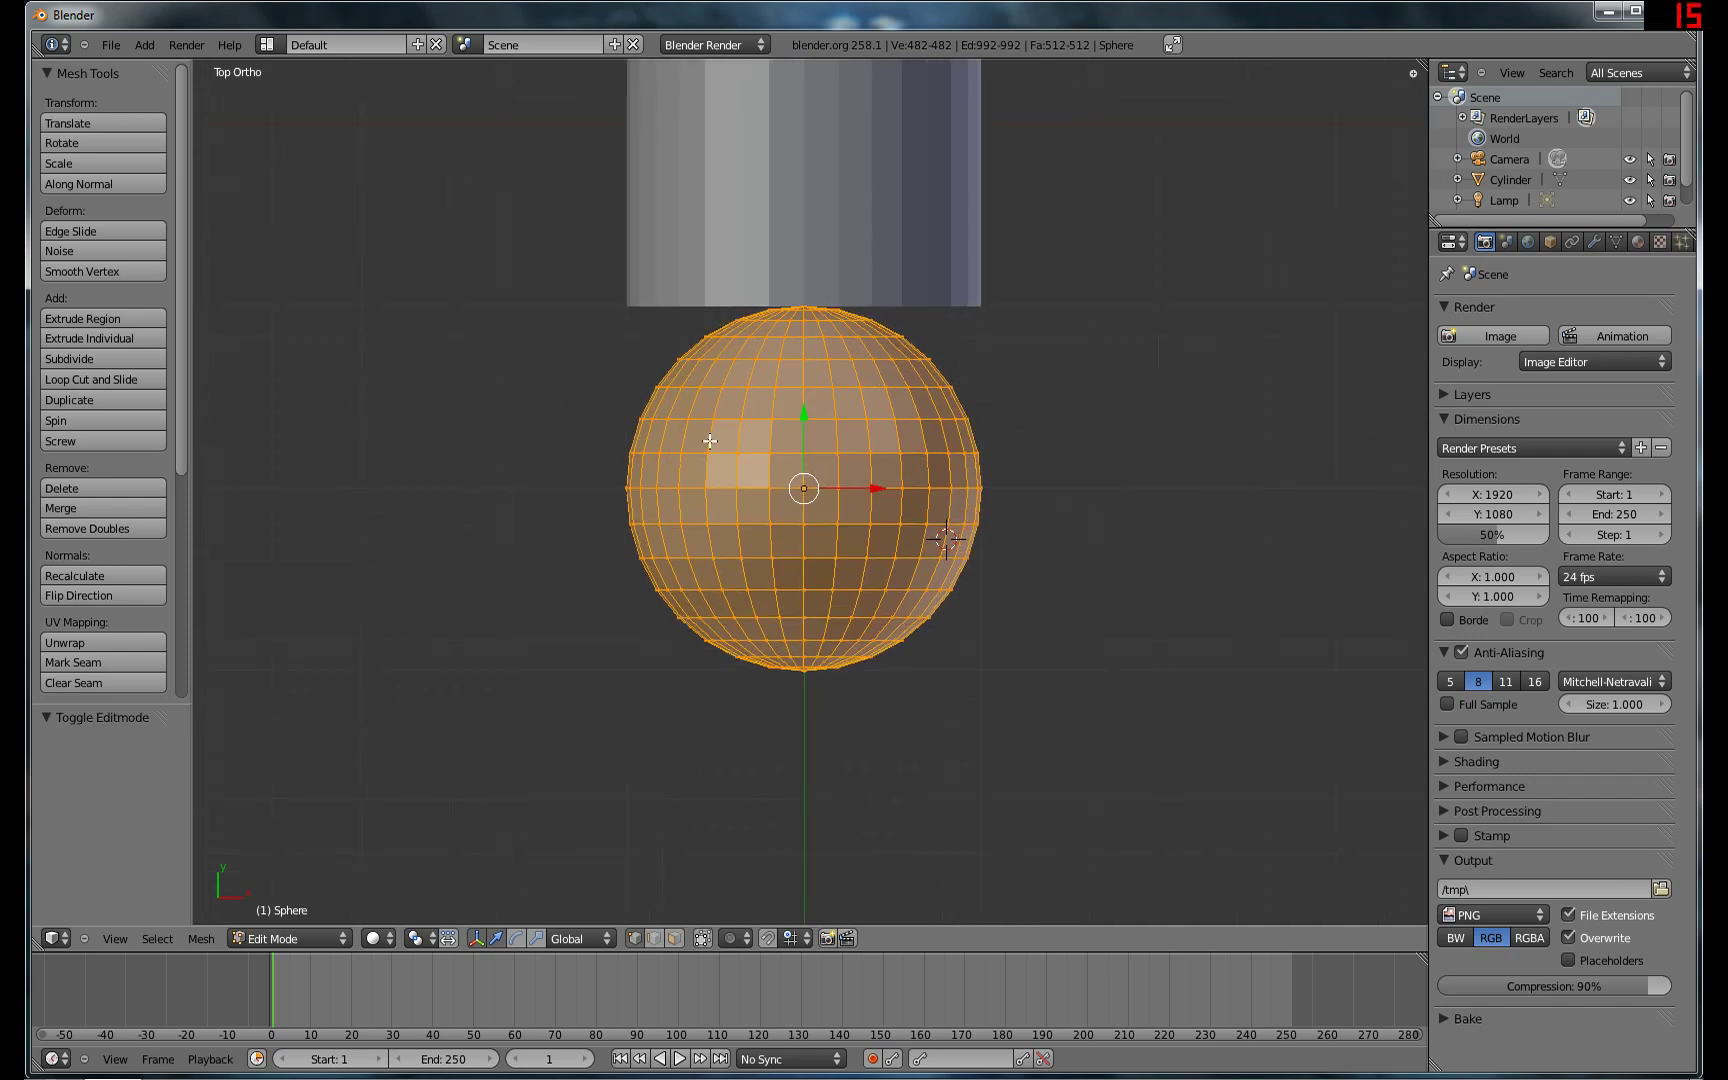
Box-select the sphere's top-half faces including the middle ring and delete them.
key("a")
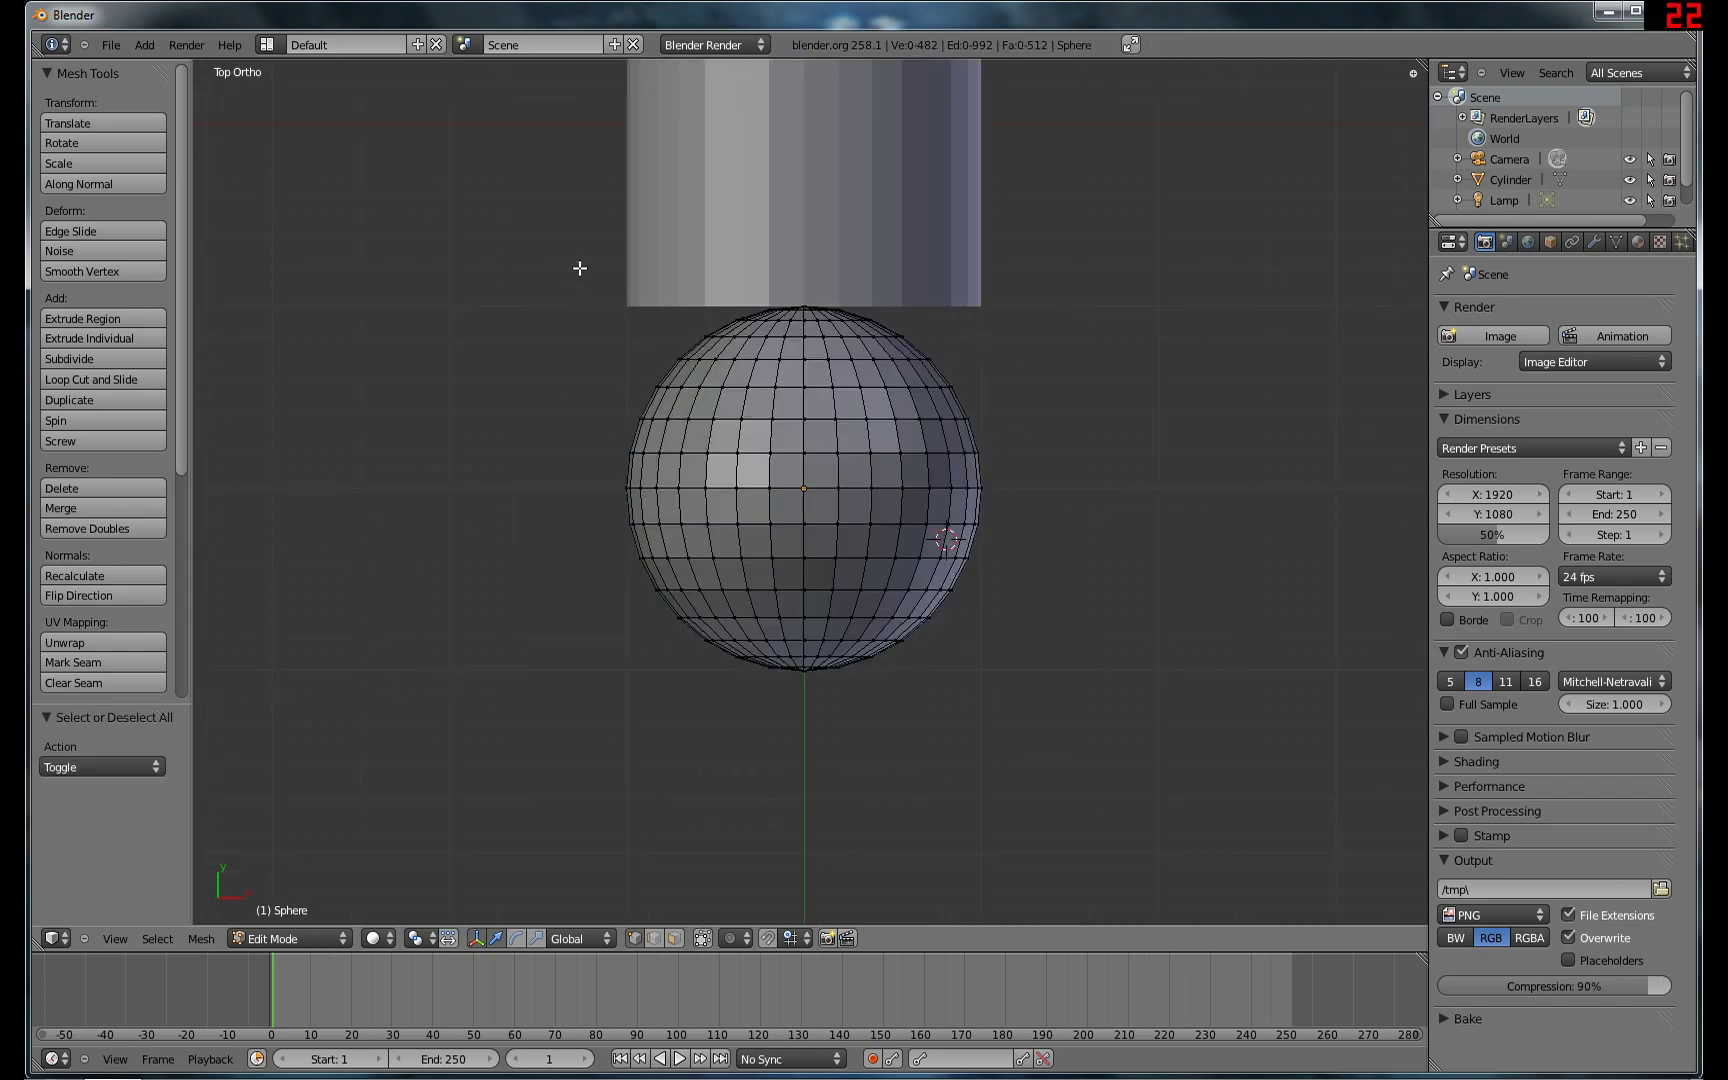
key("b")
left_click_drag(532, 197, 1046, 468)
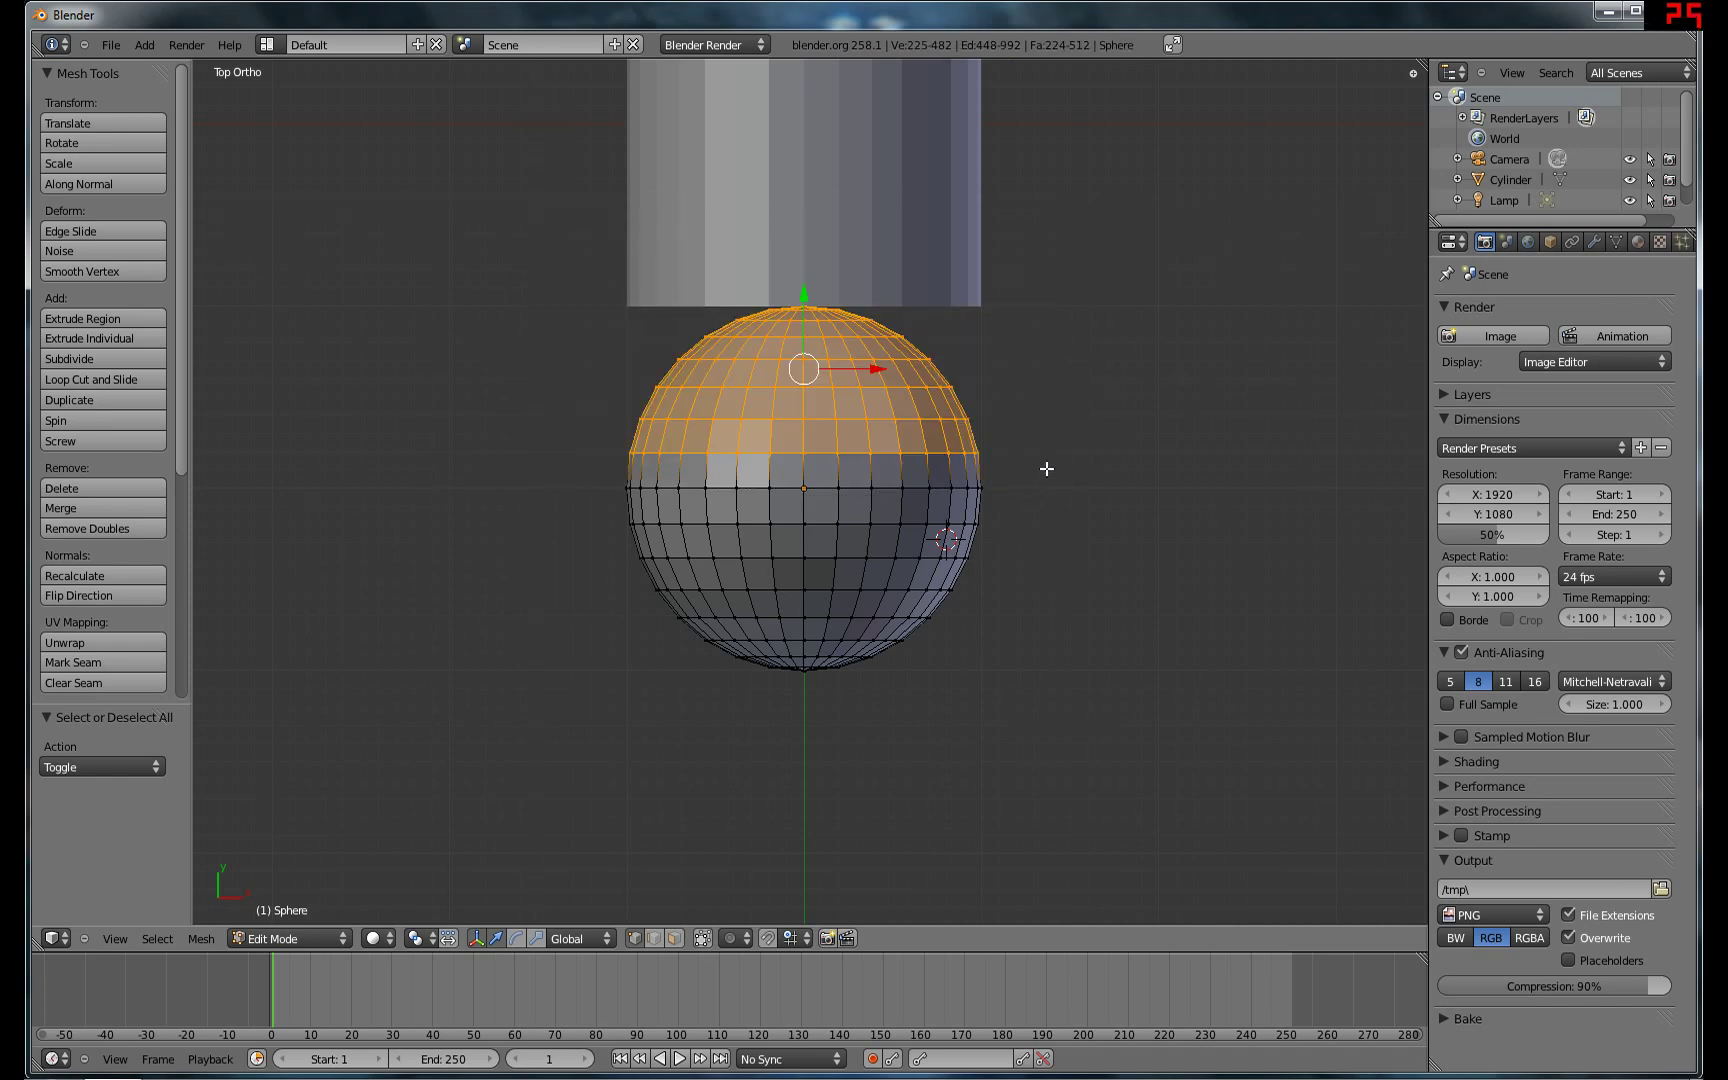
key("ctrl+Tab")
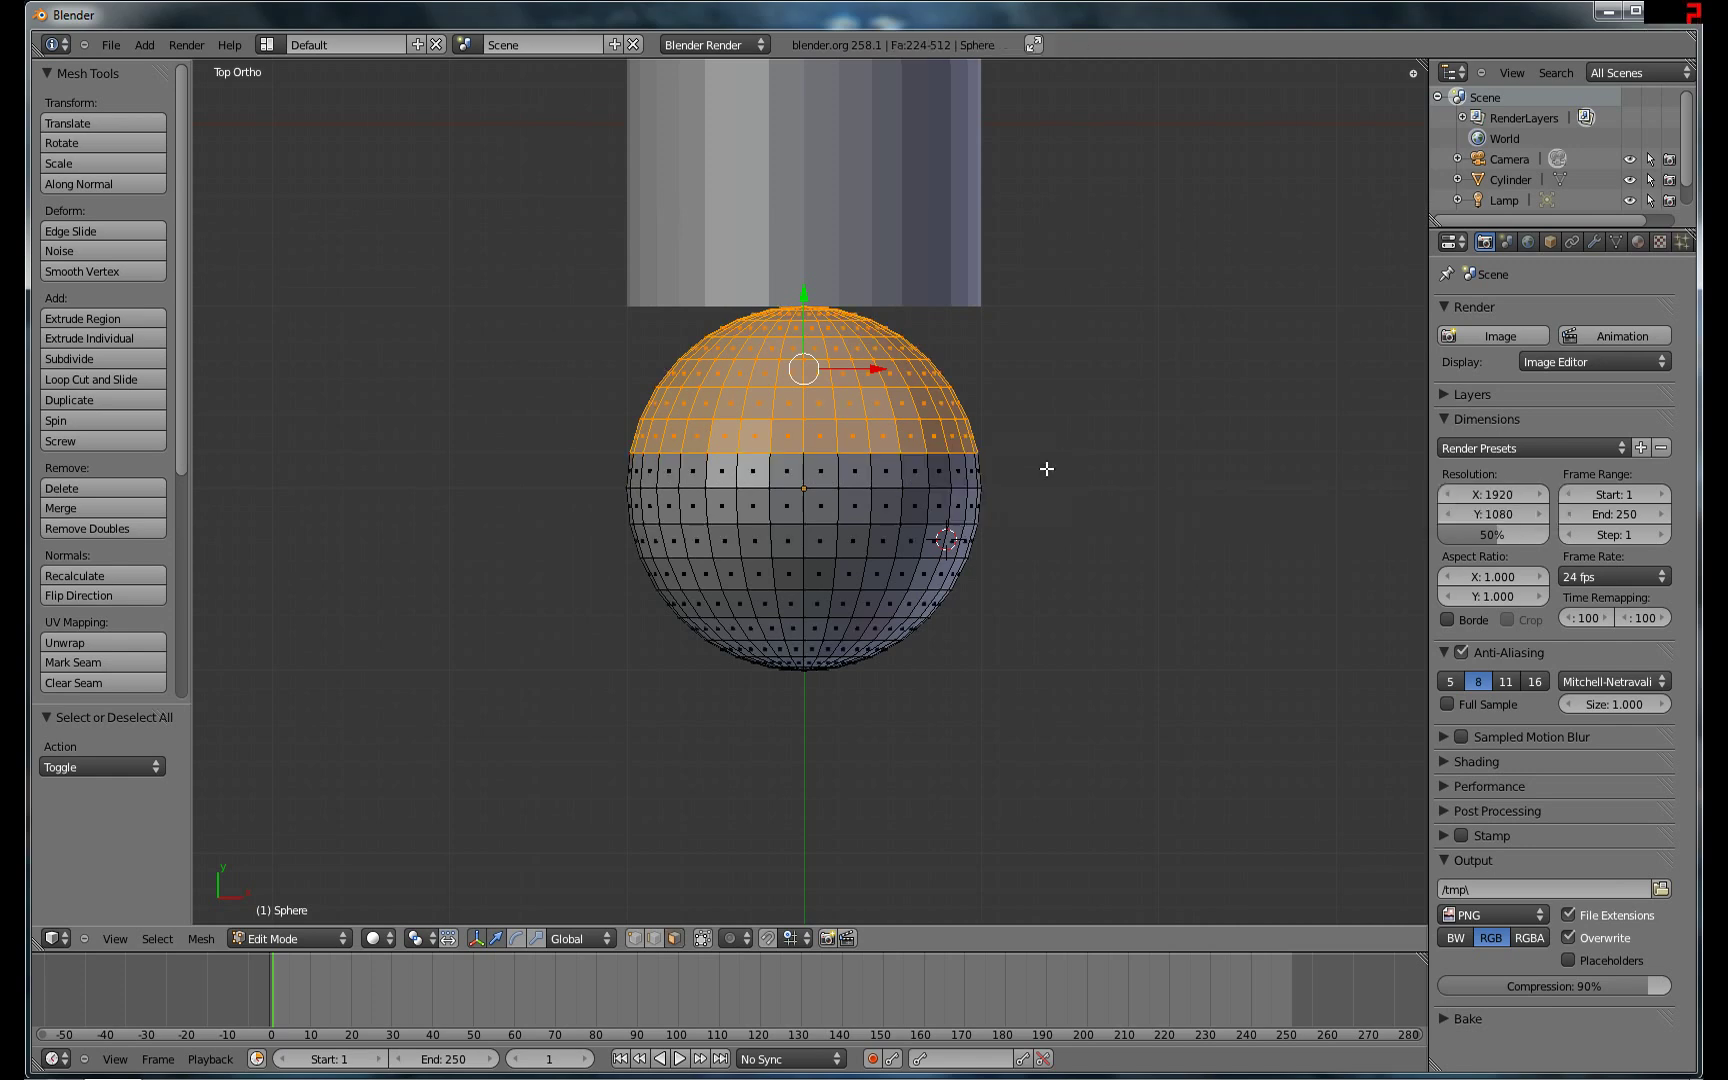
key("b")
left_click_drag(548, 389, 1076, 484)
key("x")
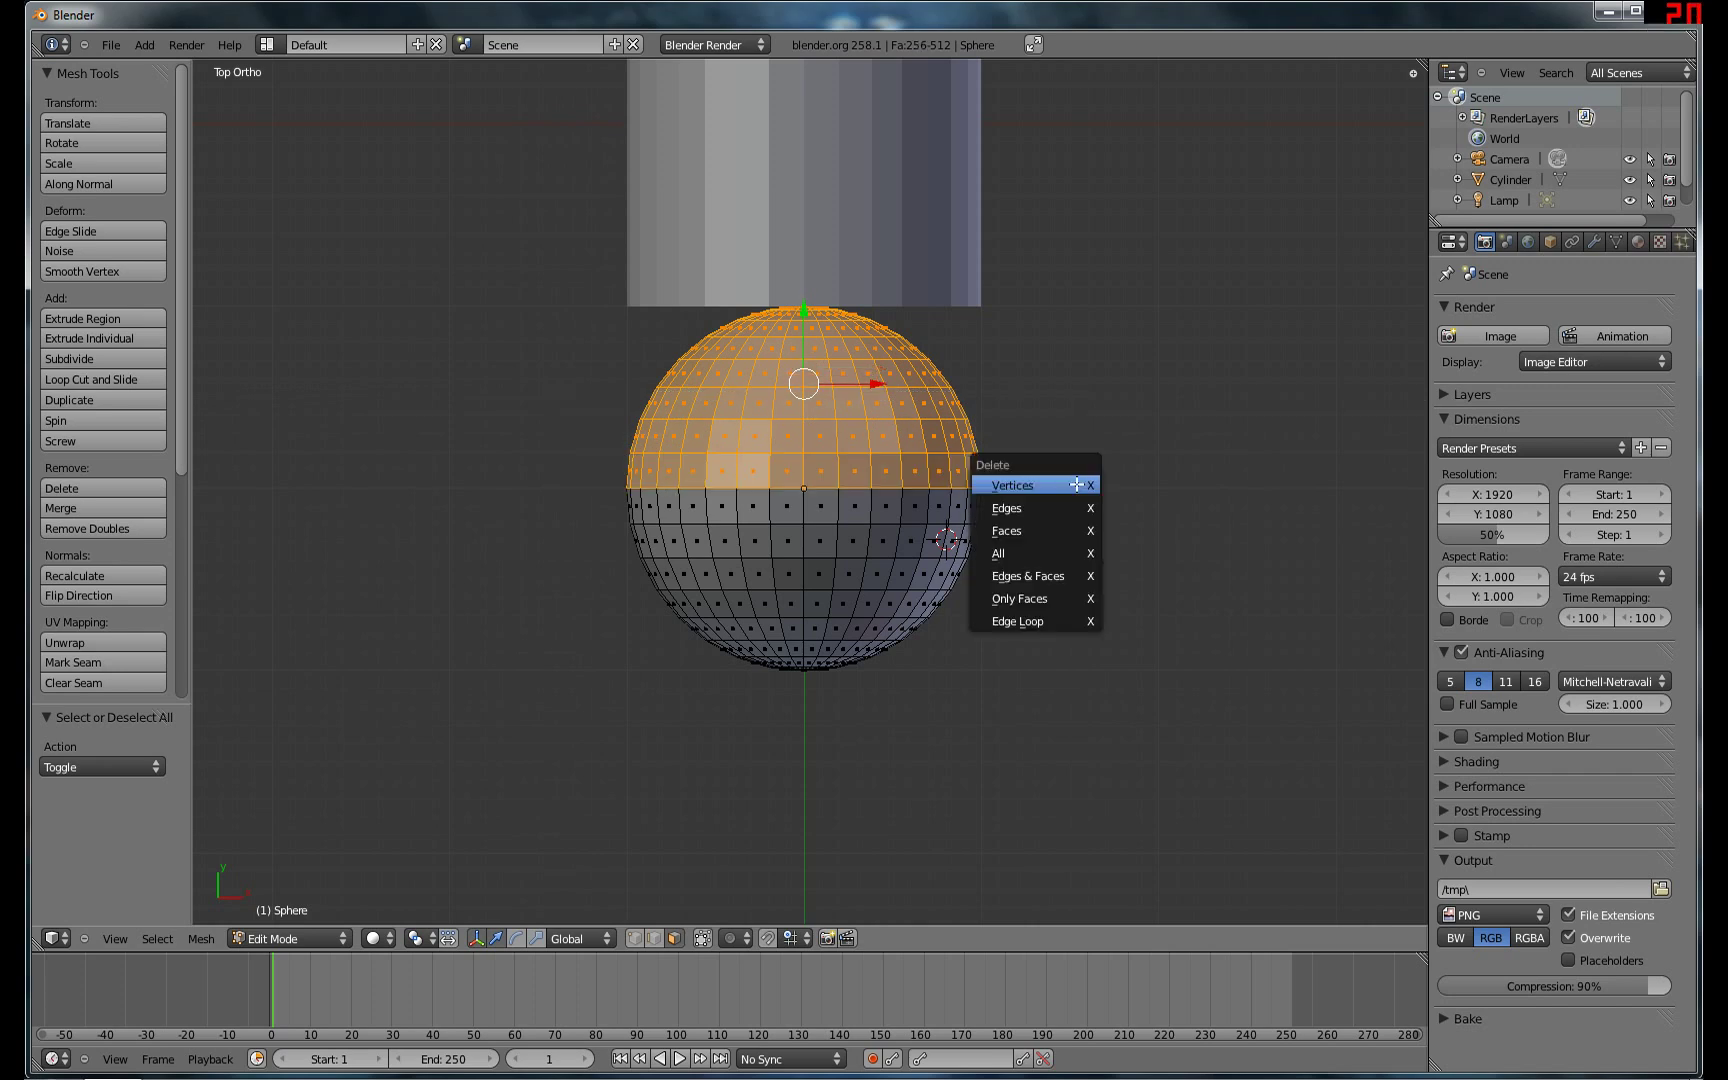
left_click(1049, 529)
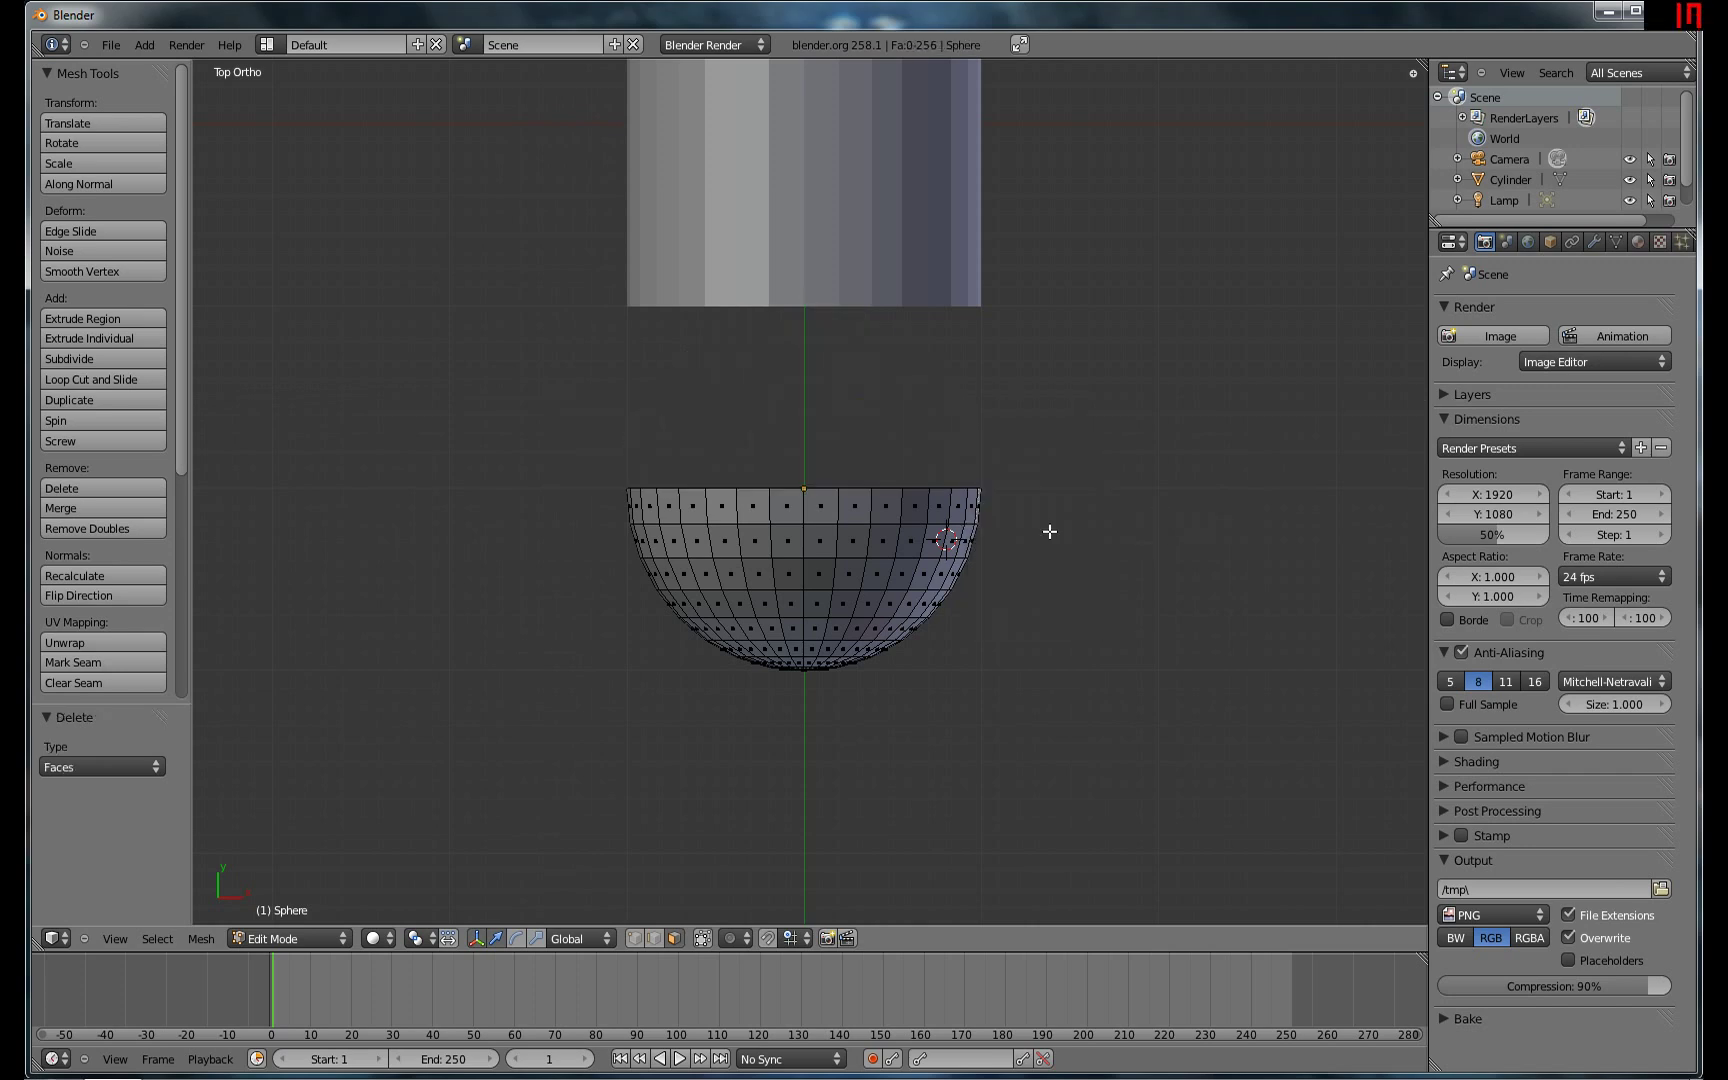
In Object Mode, move the hemisphere 1 unit along Y onto the cylinder's end.
key("Tab")
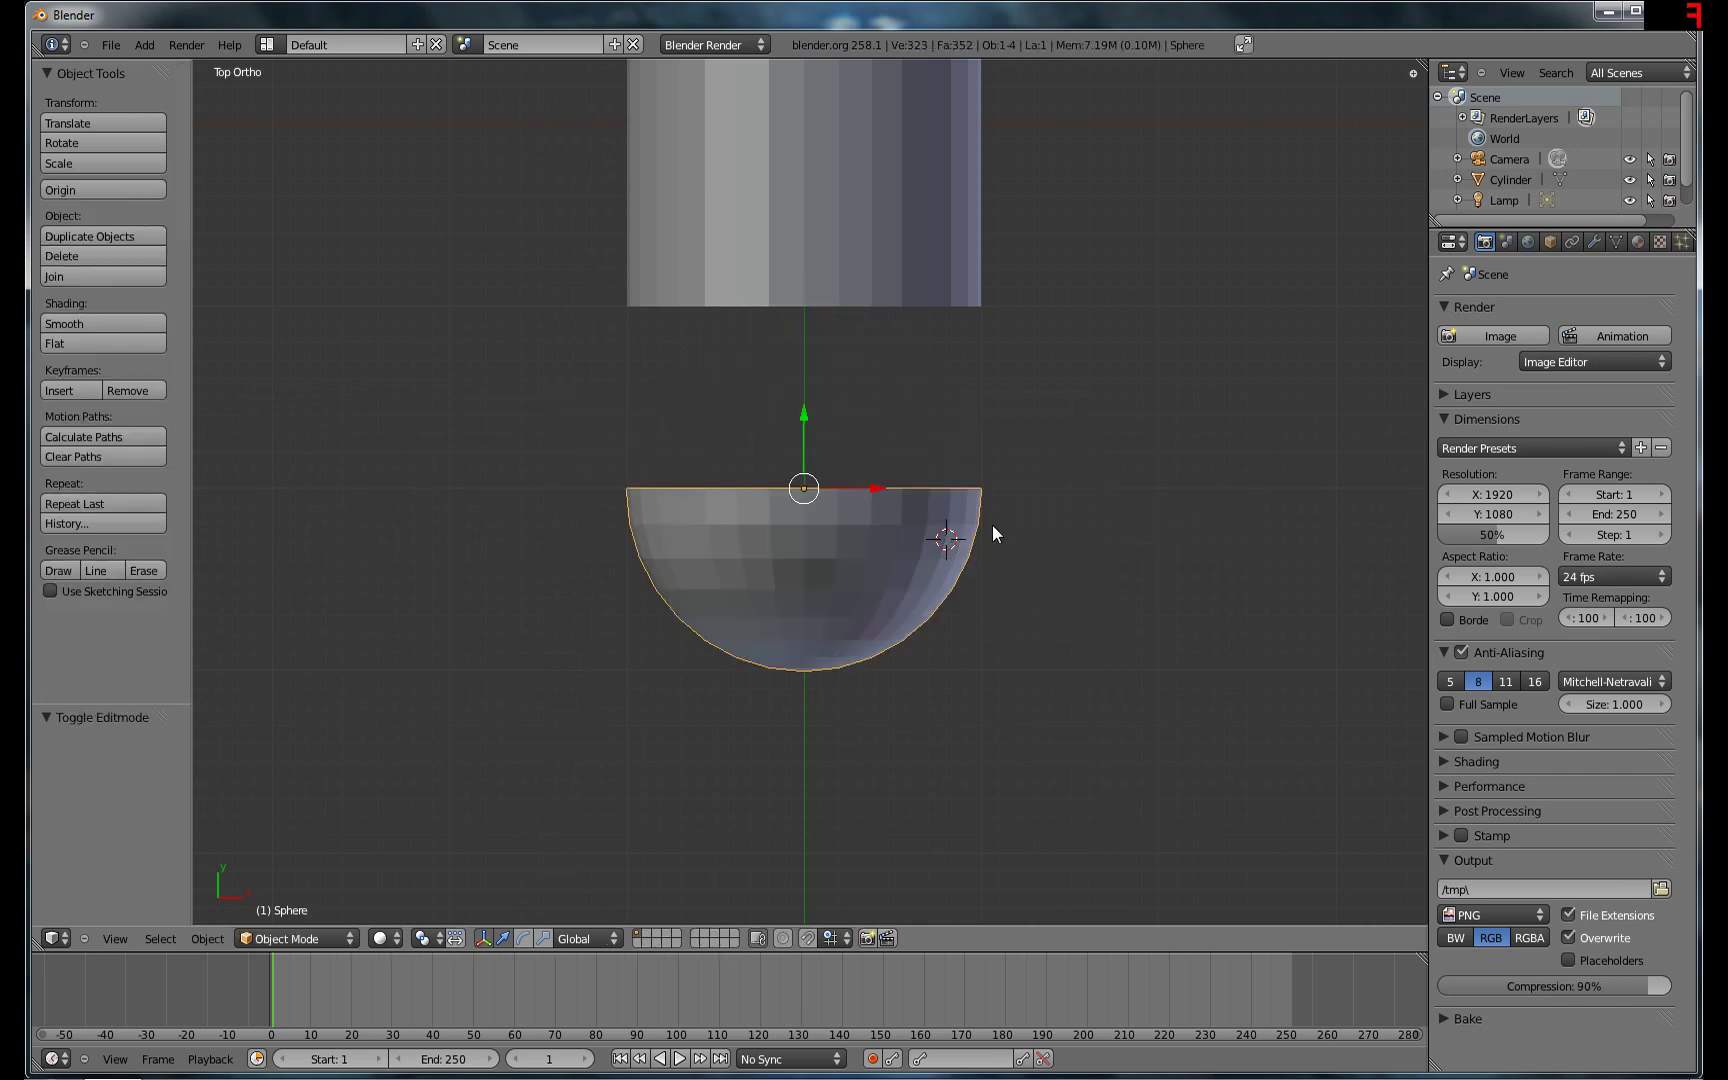
middle_click_drag(992, 525, 1011, 302)
key("KP_5")
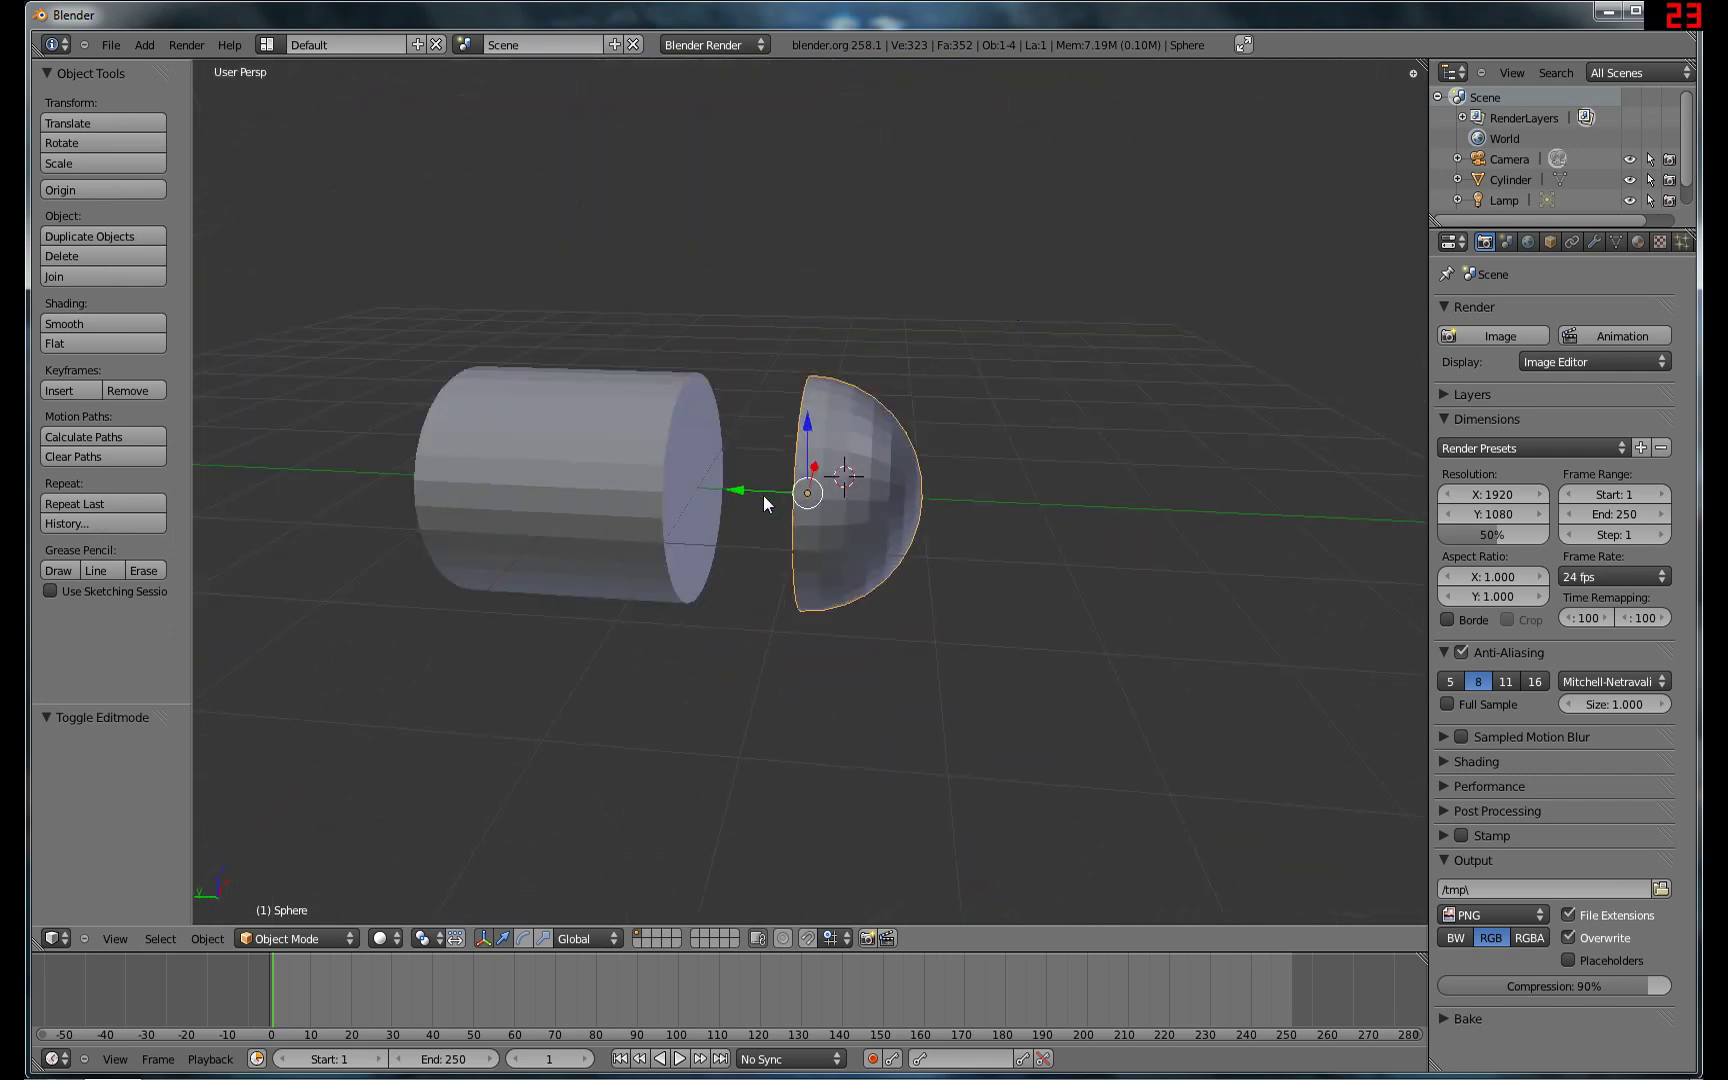
key("g")
key("y")
key("1")
key("Return")
Select the cylinder and hemisphere together, with the hemisphere active.
middle_click_drag(608, 490, 963, 487)
right_click(603, 556, "shift")
scroll(1030, 442, "up", 1)
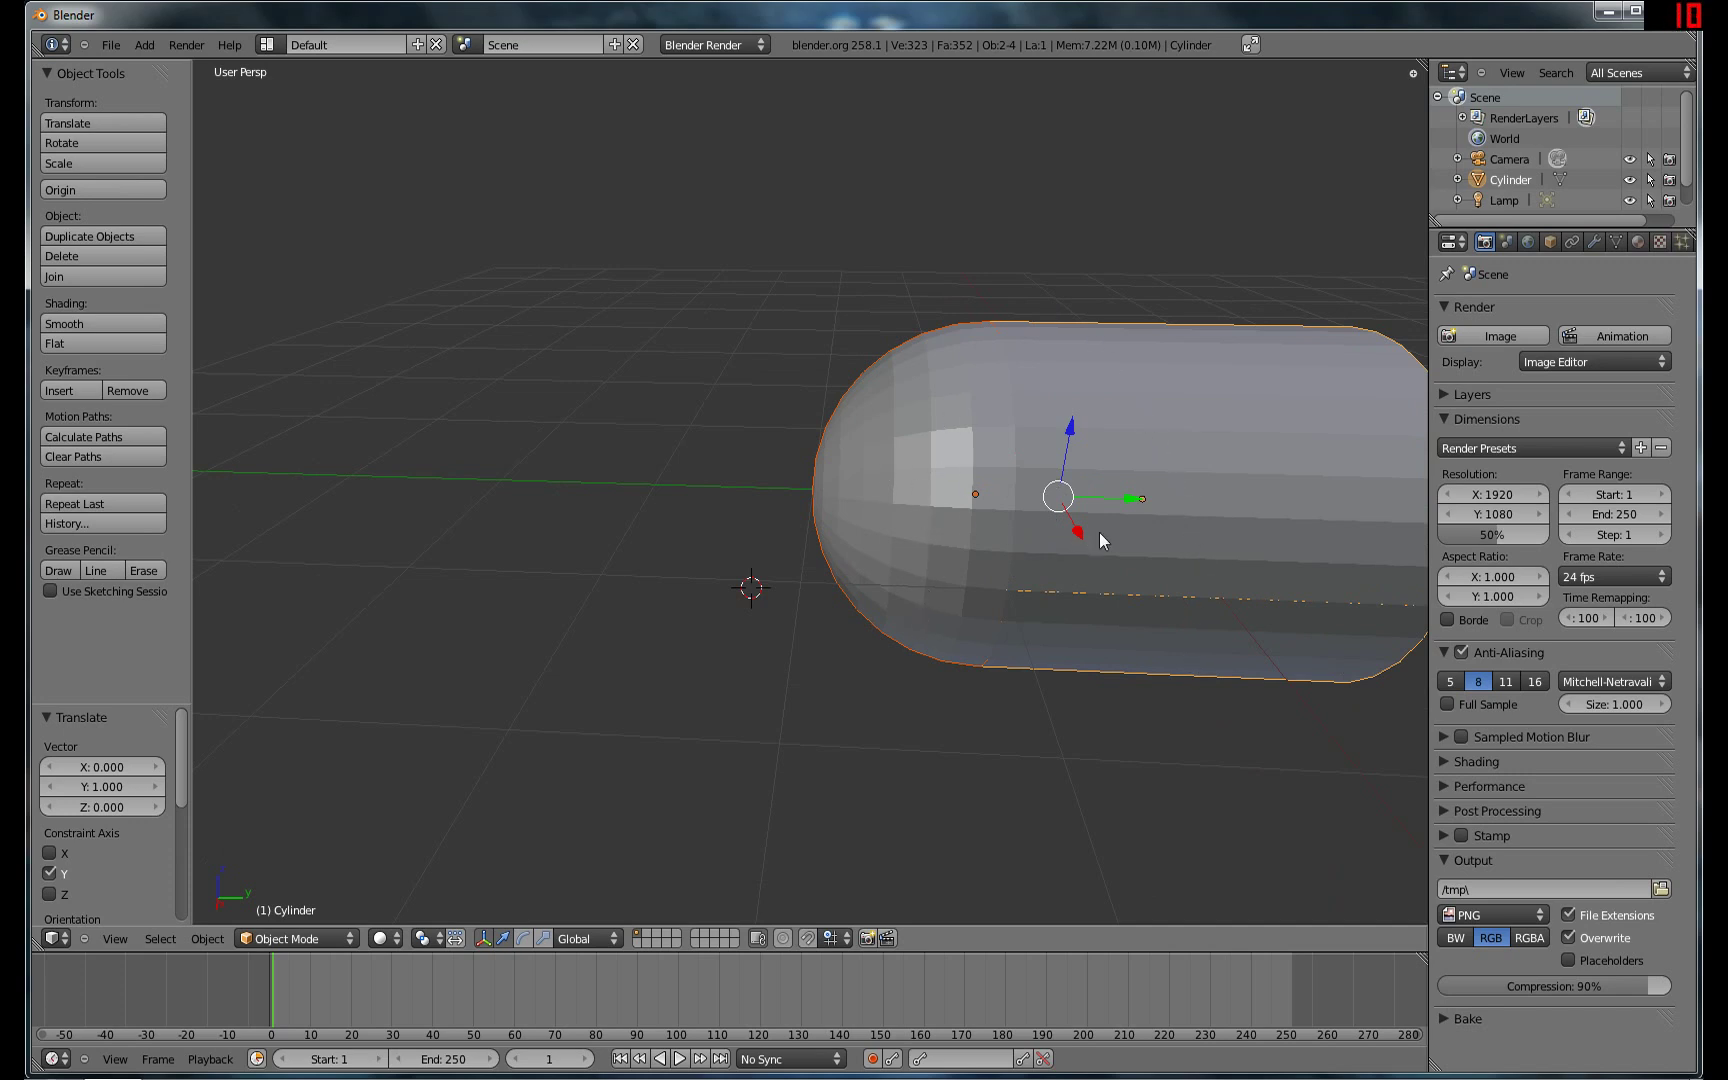
right_click(899, 497)
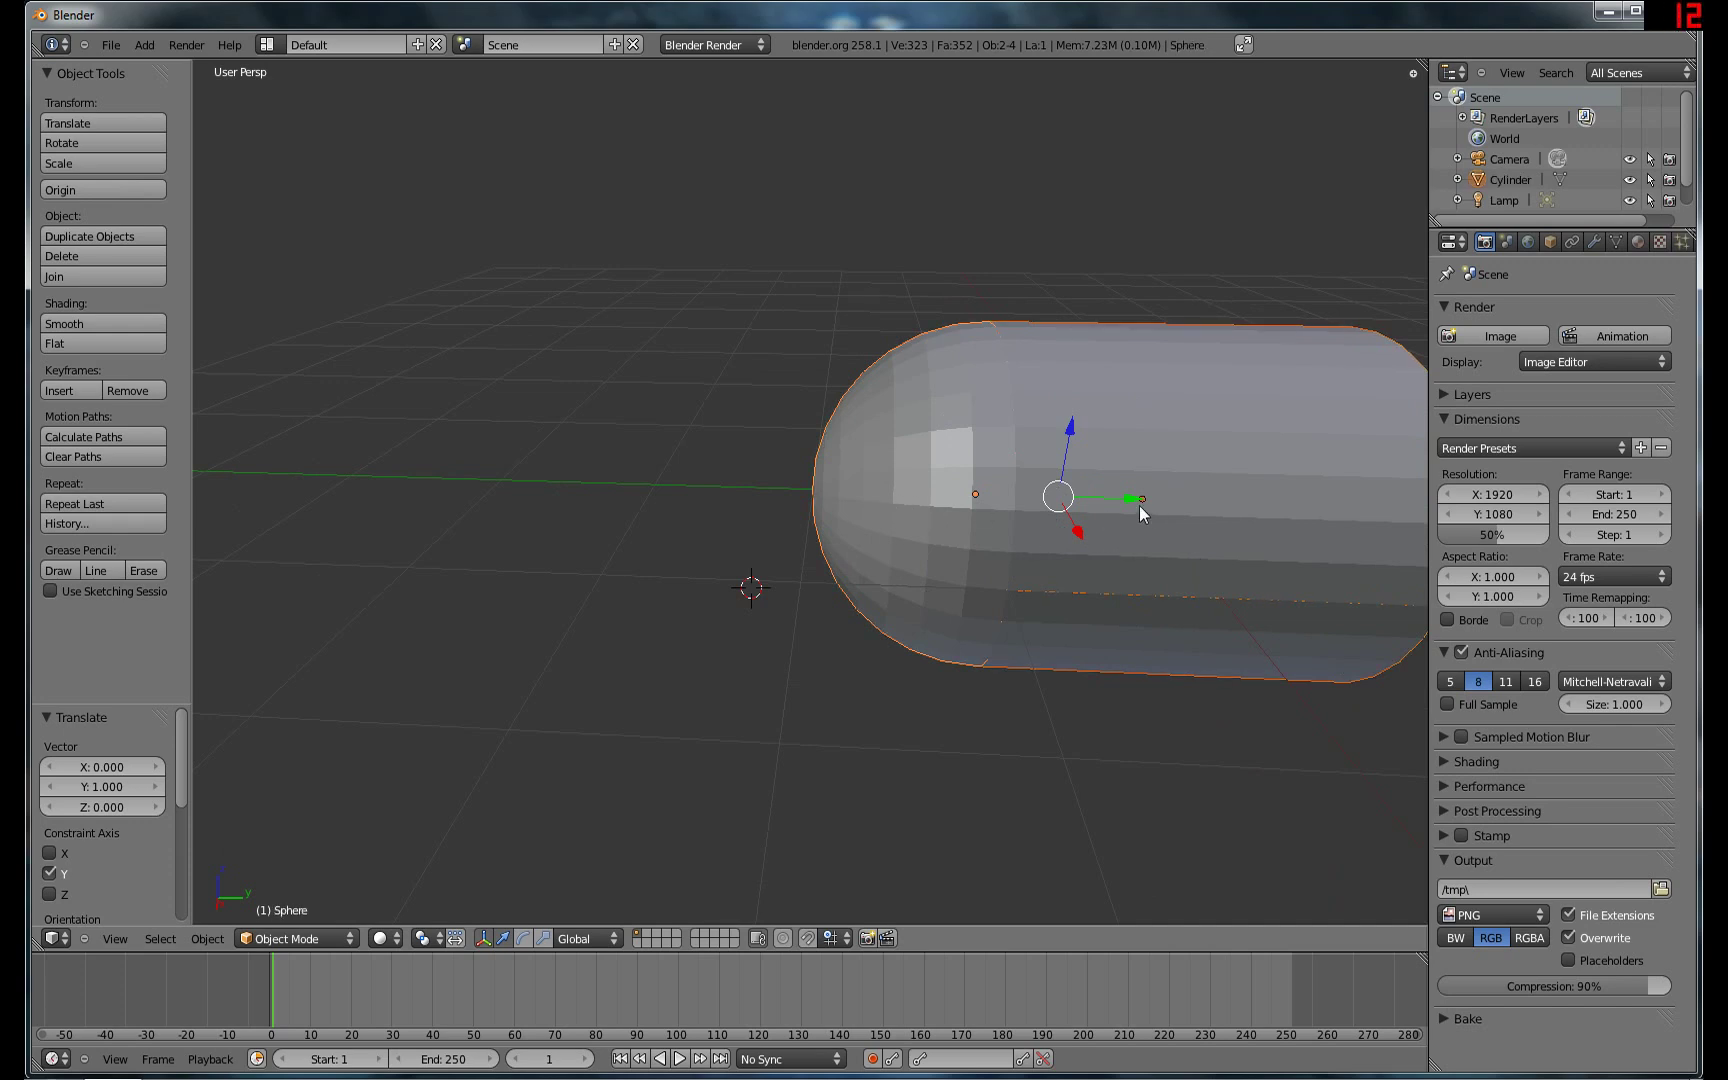
Join the cylinder into the Sphere object and enter Edit Mode with the selection cleared.
left_click(59, 278)
middle_click_drag(648, 458, 679, 525)
key("Tab")
key("a")
right_click(660, 538)
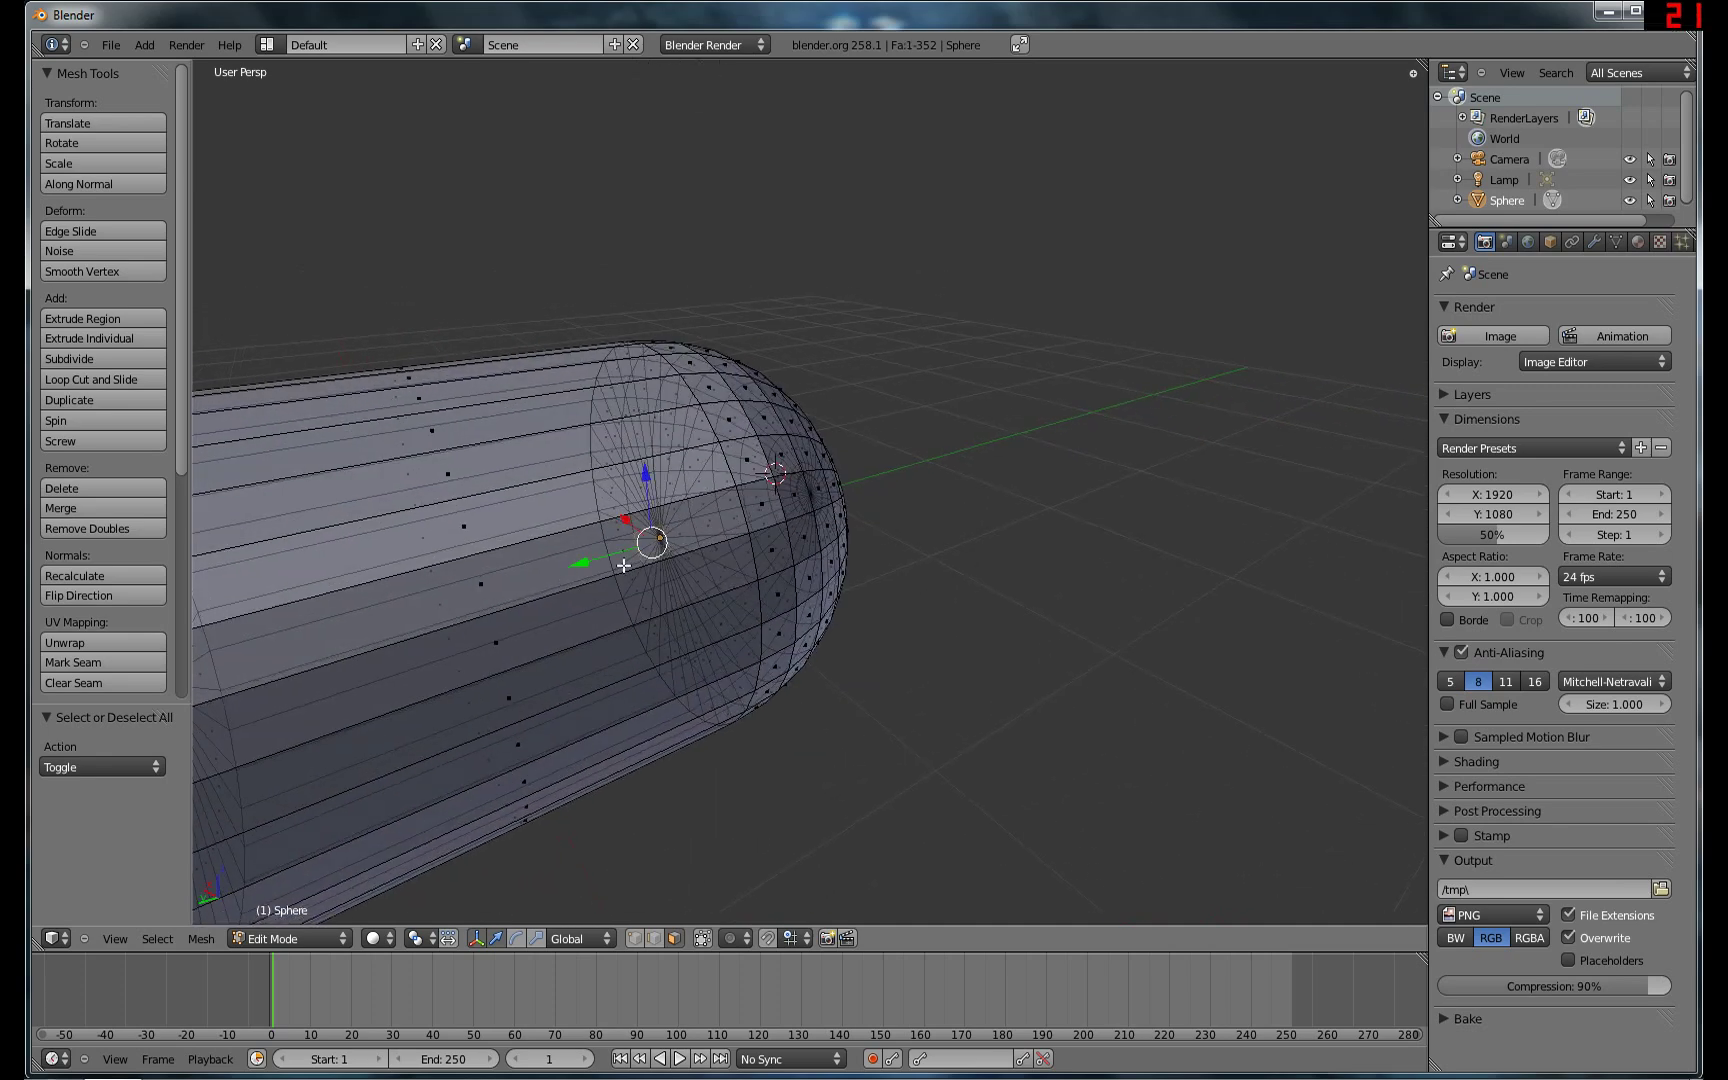
Switch to vertex select, pick the cap's centre vertex, and delete it.
key("ctrl+Tab")
key("Up")
key("Up")
key("Return")
right_click(658, 534)
middle_click_drag(658, 534, 726, 540)
key("x")
left_click(710, 466)
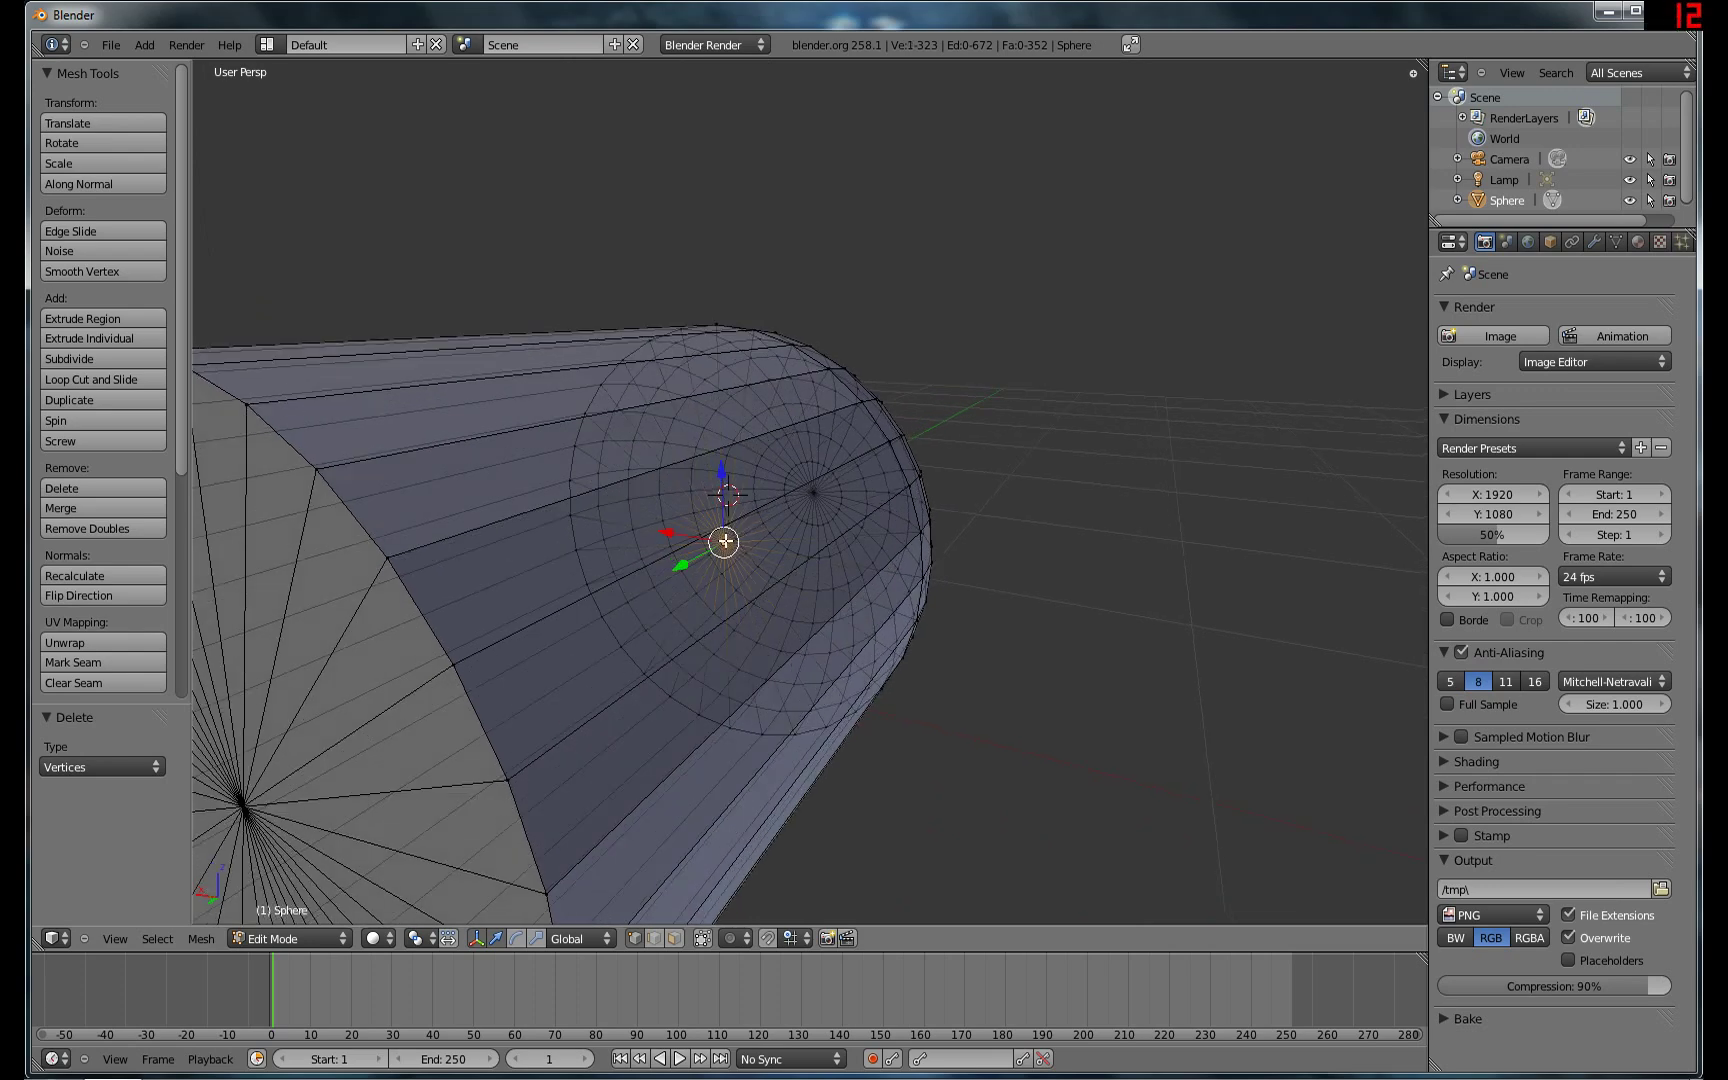
Remove the cylinder cap's centre vertex and orbit to view the capsule's side.
key("x")
left_click(726, 541)
scroll(494, 455, "down", 5)
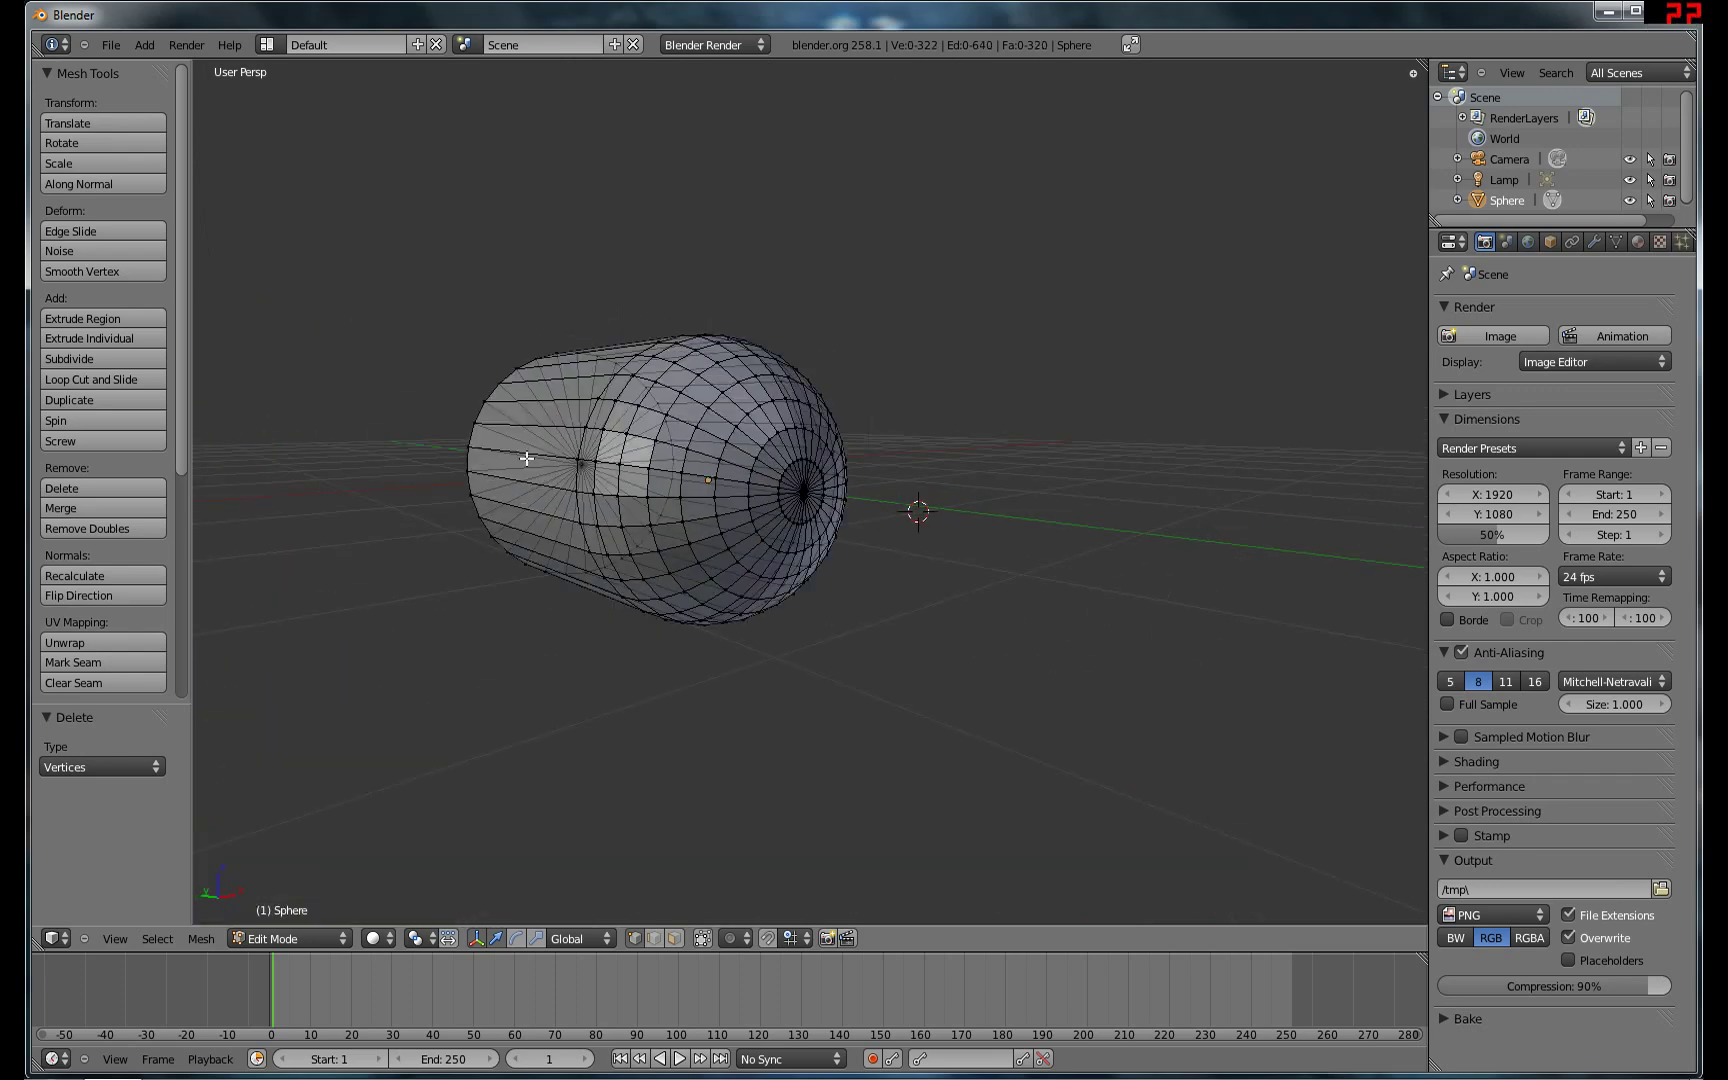
middle_click_drag(494, 455, 762, 518)
Select a vertex on the seam where the hemisphere meets the cylinder.
right_click(716, 514)
right_click(737, 533)
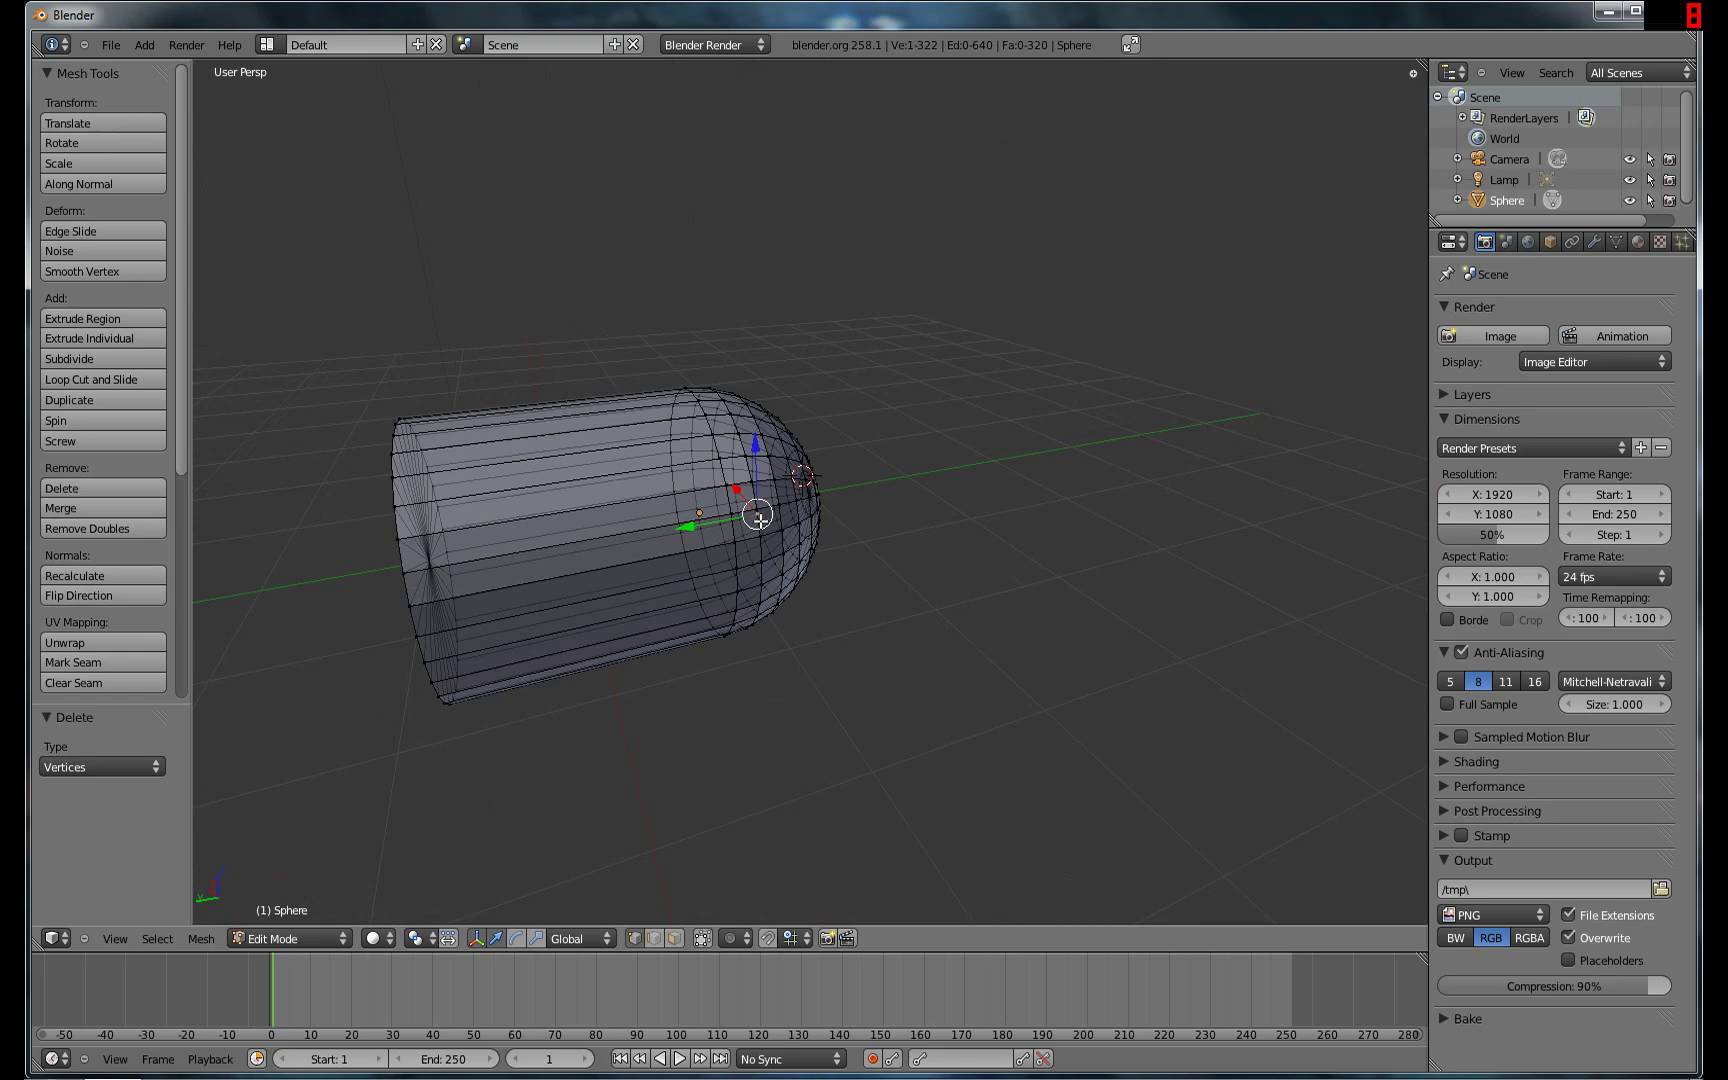
scroll(705, 489, "up", 4)
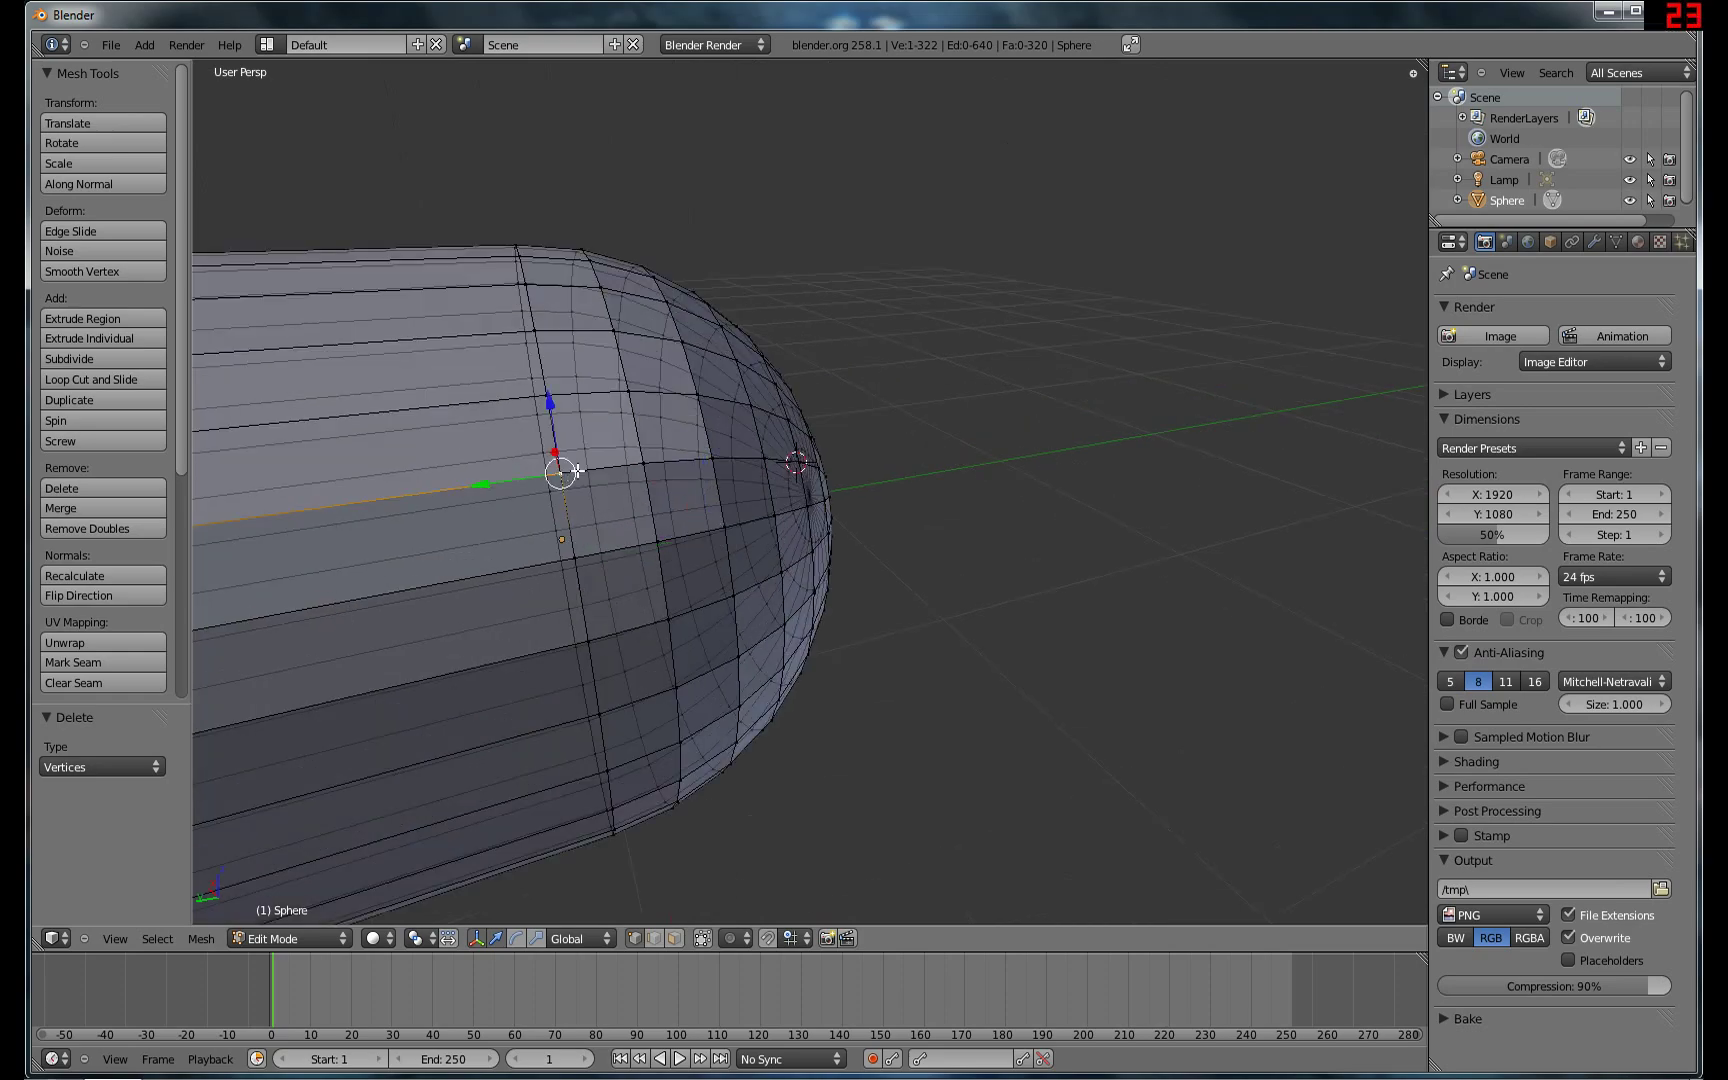
middle_click_drag(565, 485, 617, 571)
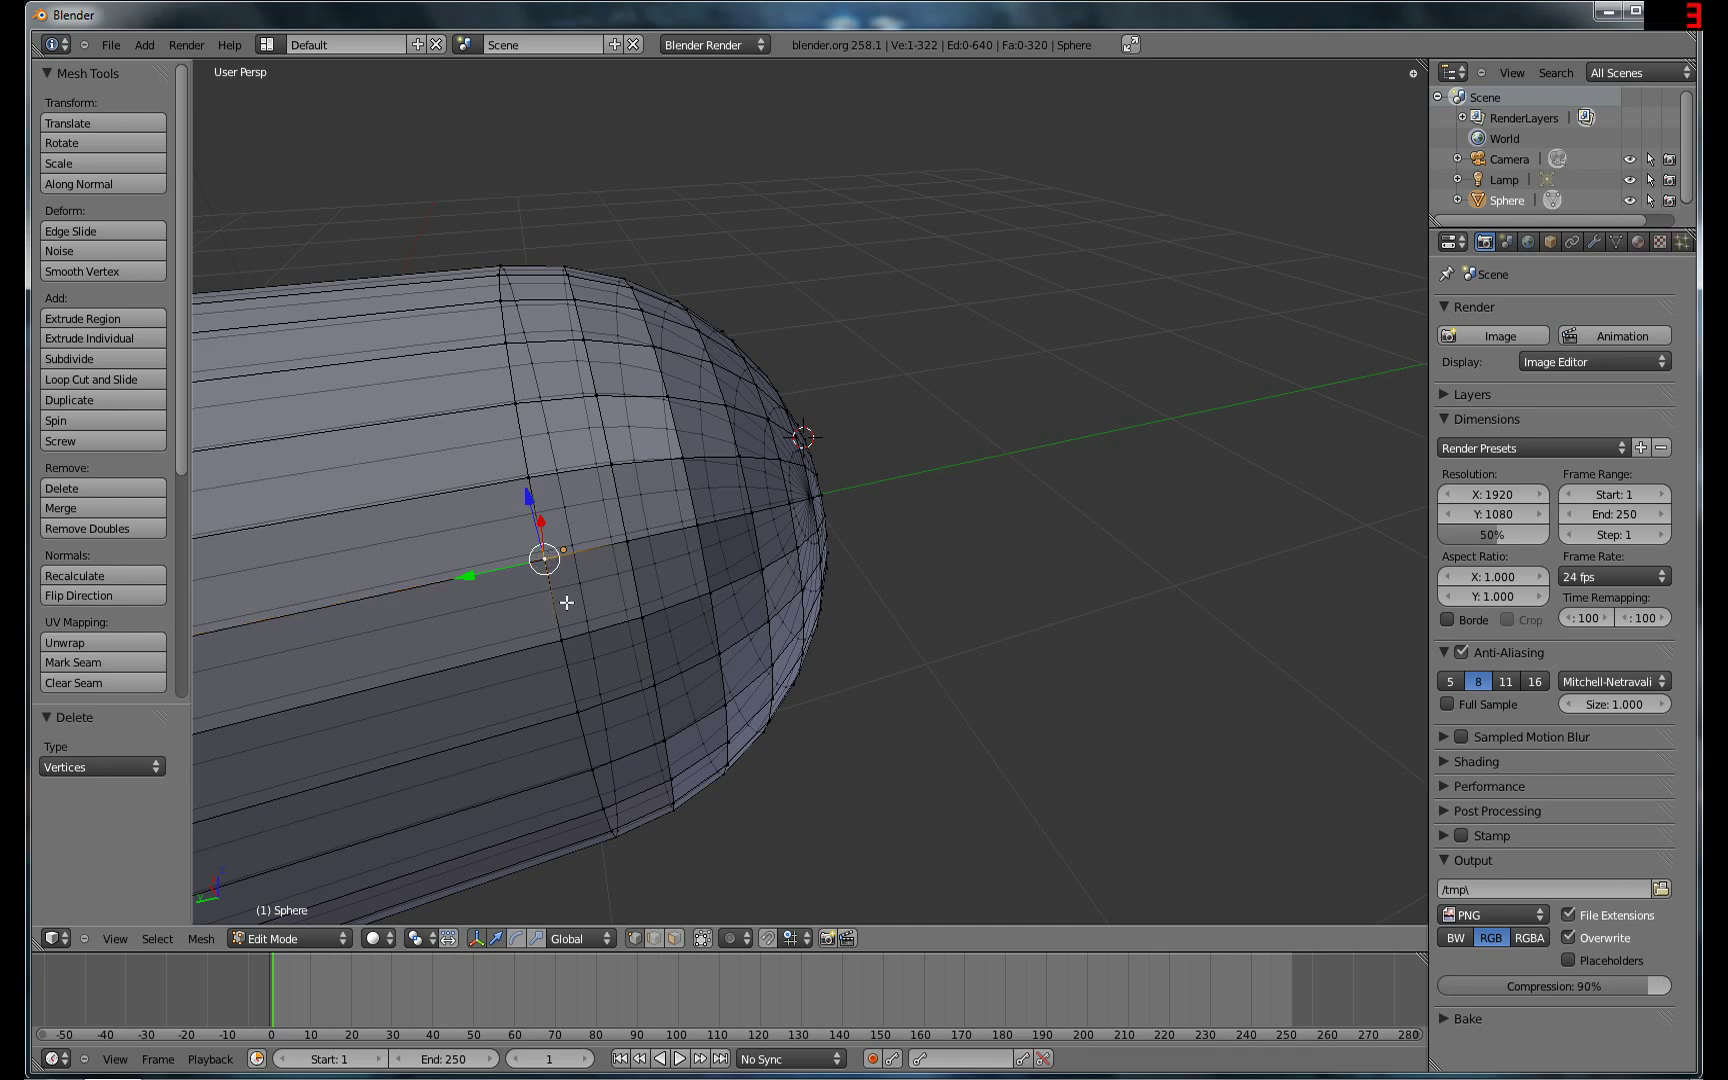
left_click(196, 942)
mouse_move(278, 658)
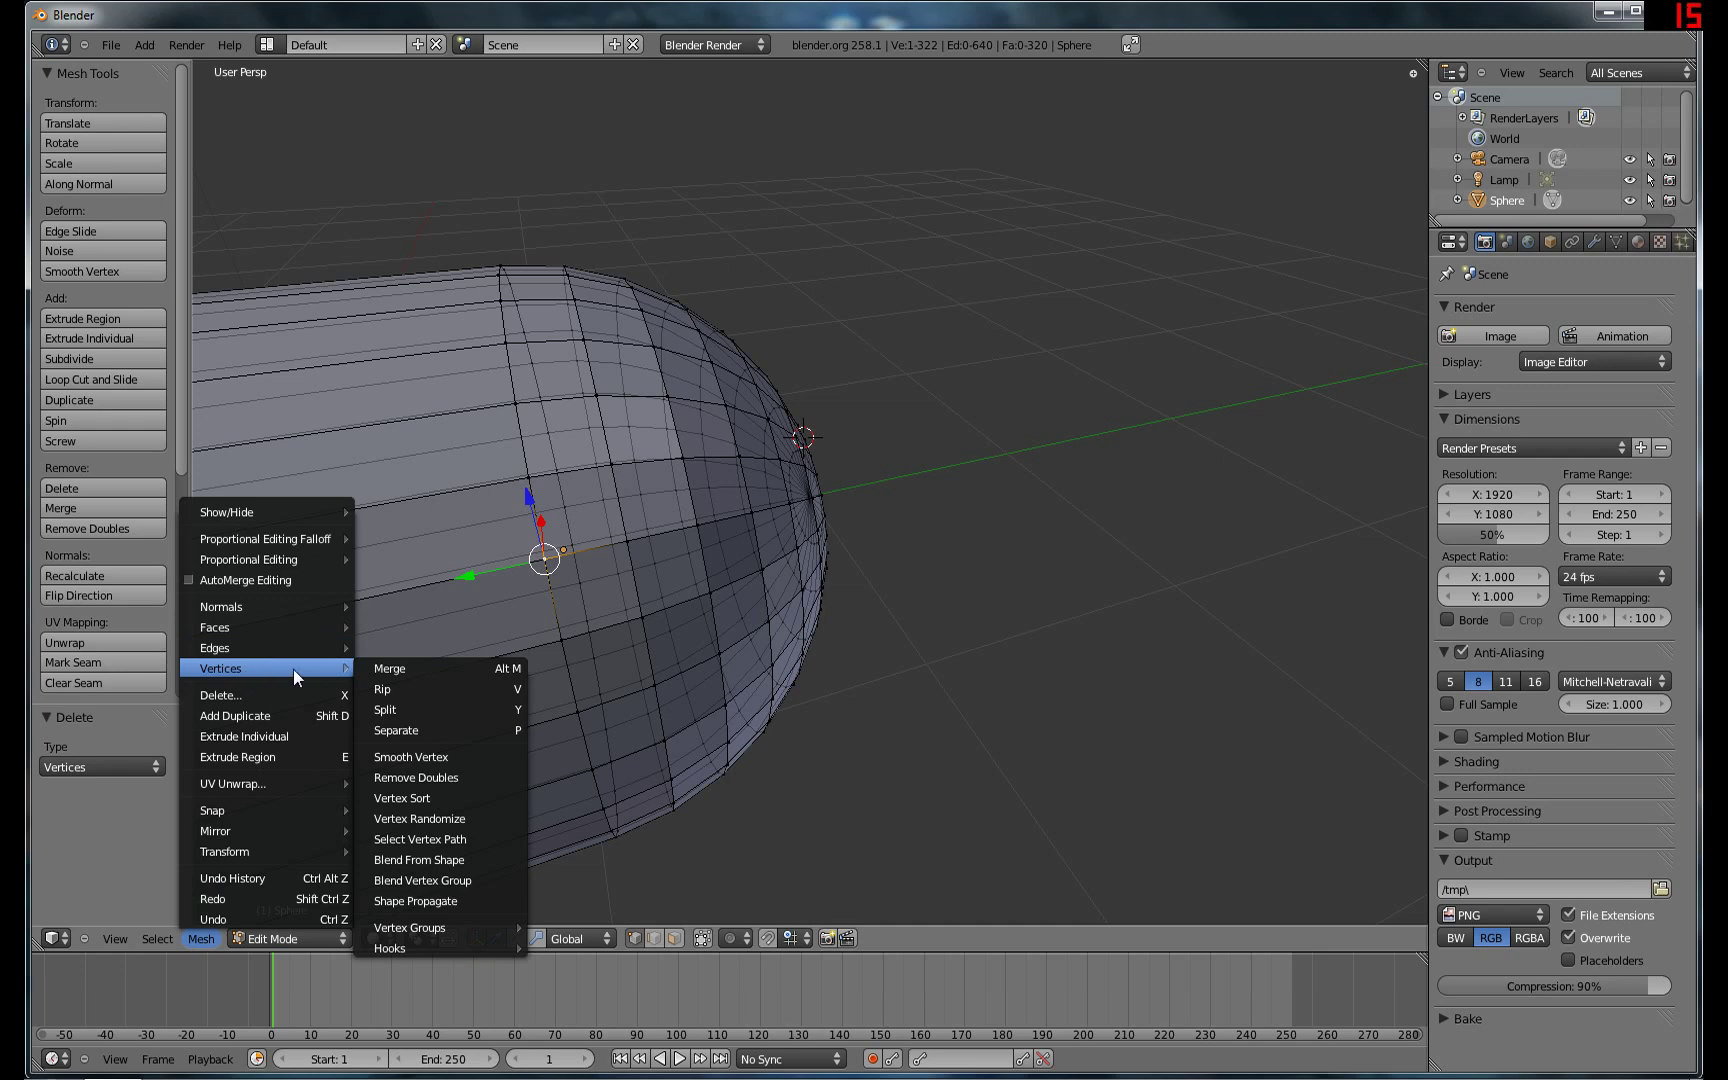
left_click(437, 779)
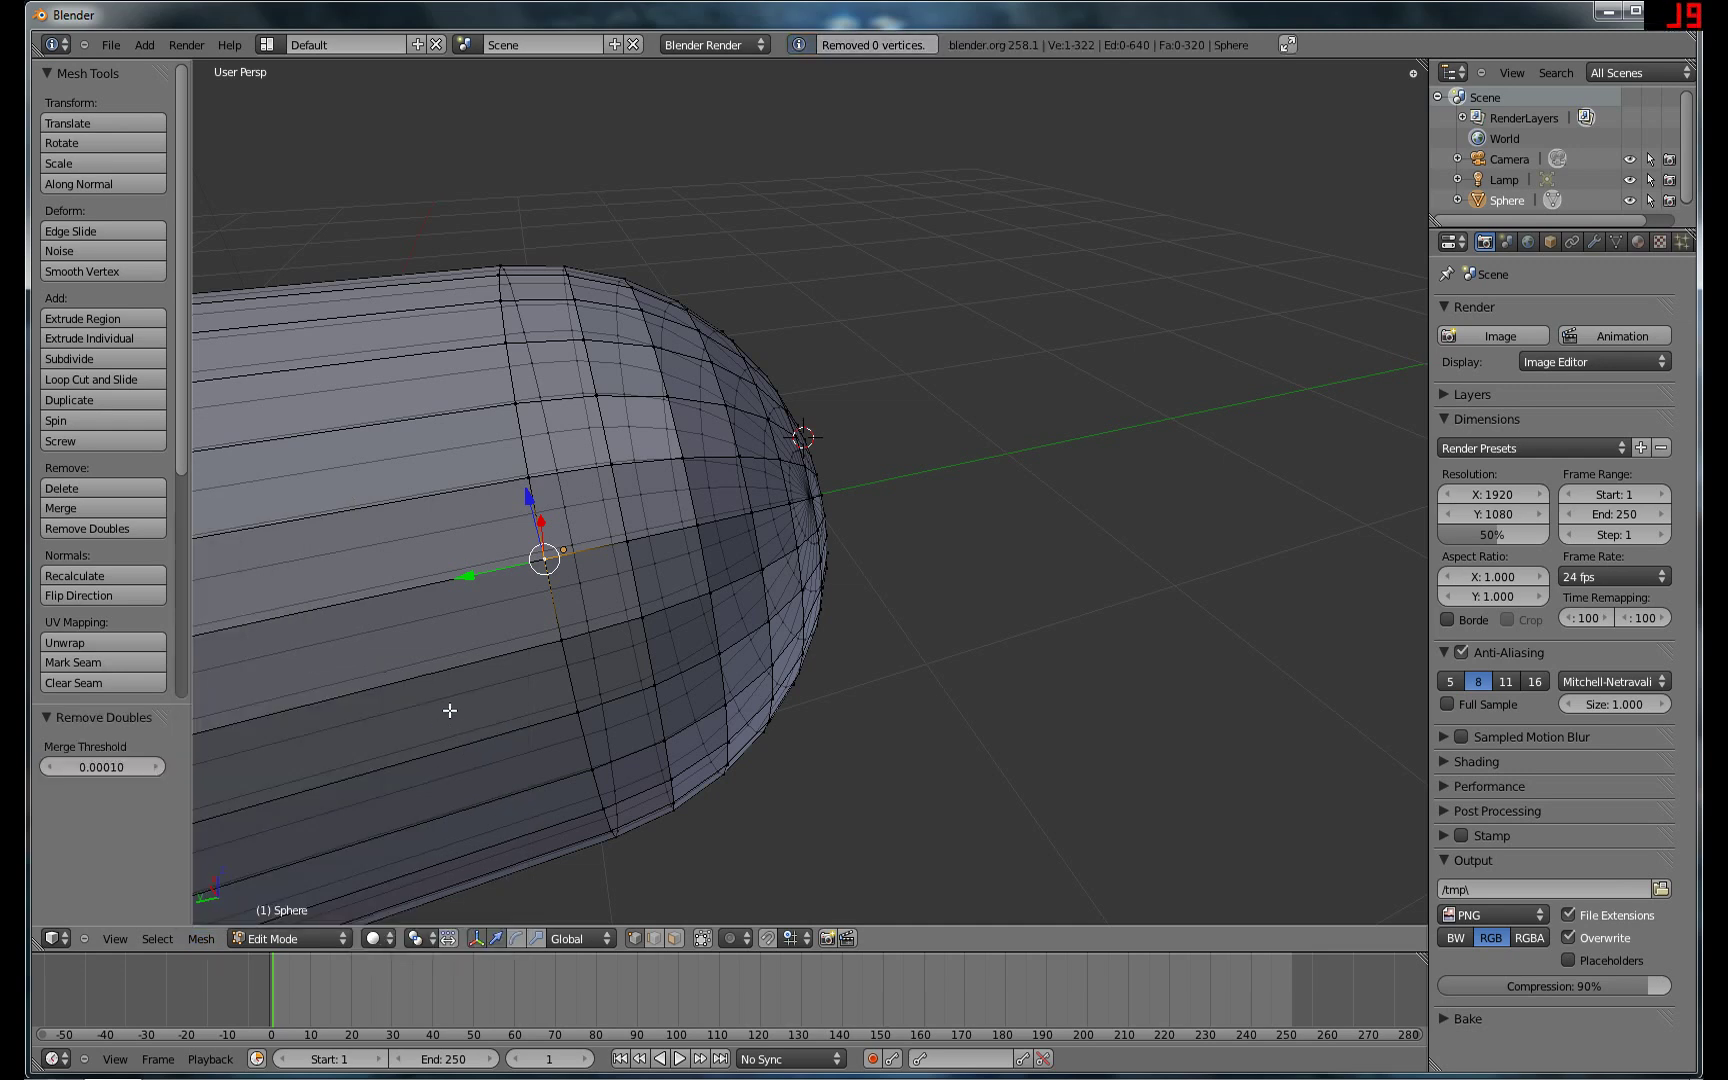
right_click(548, 560)
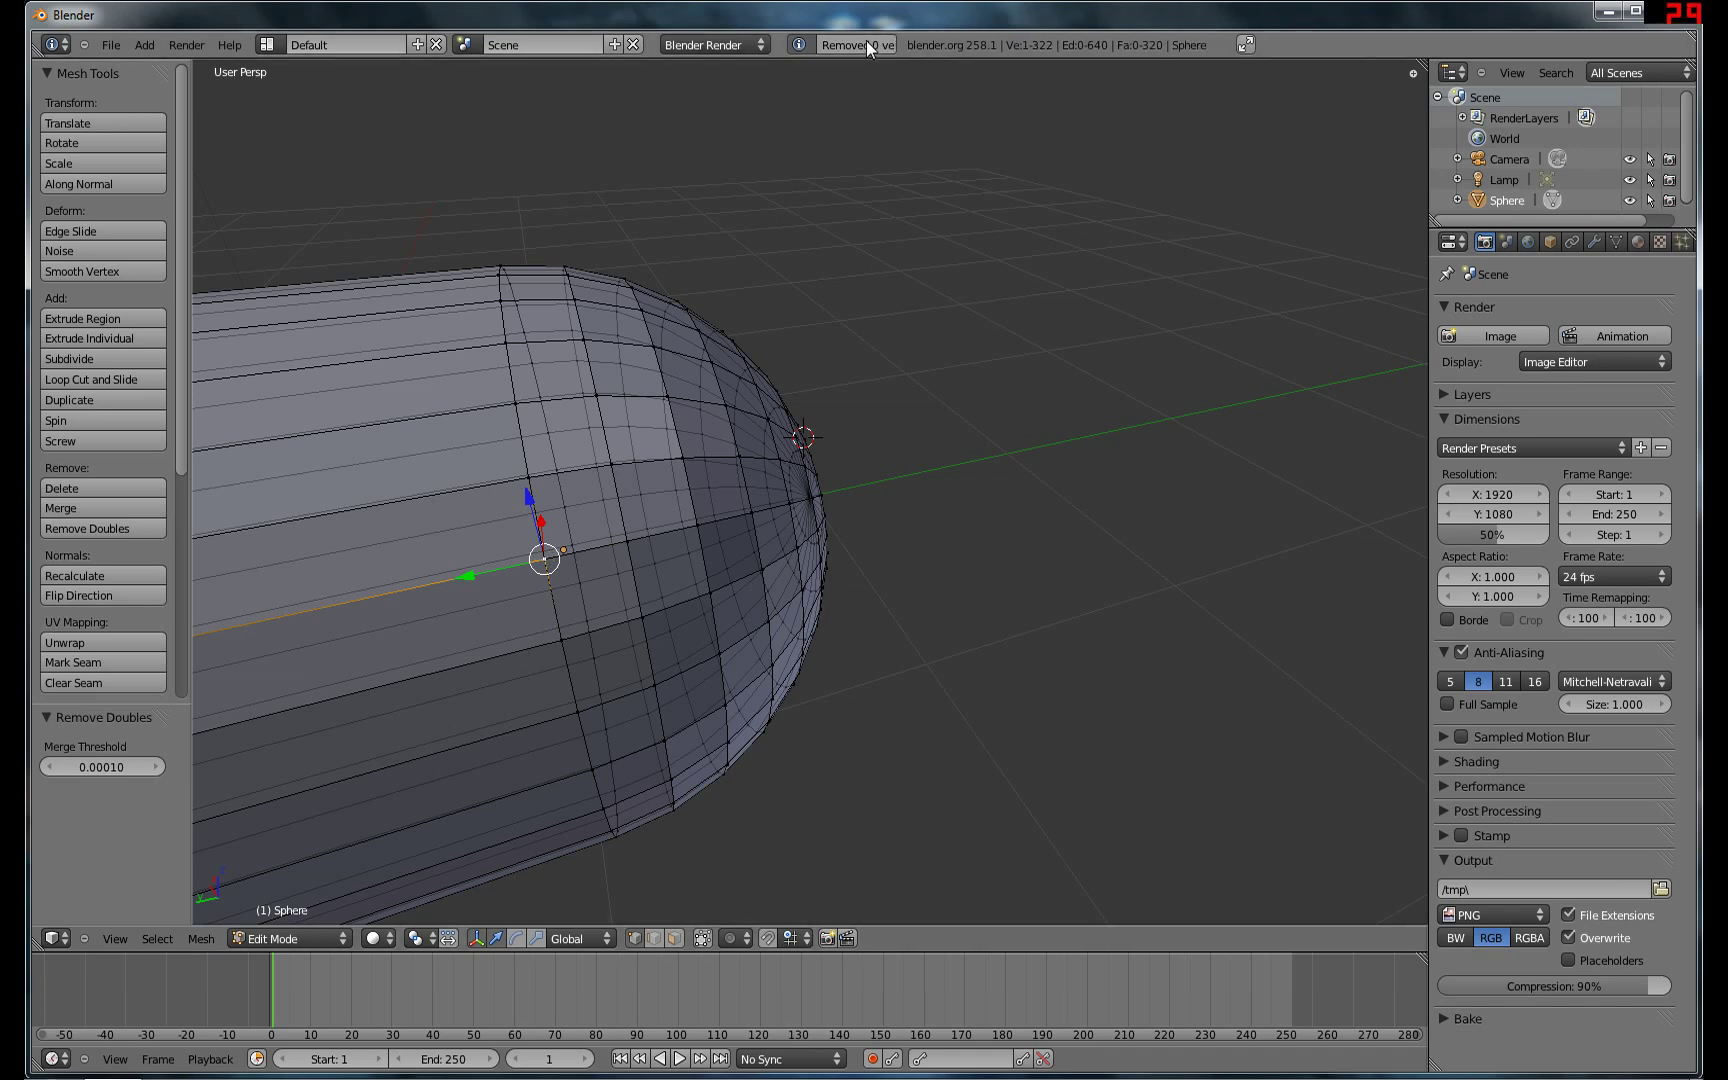
left_click(201, 938)
mouse_move(264, 668)
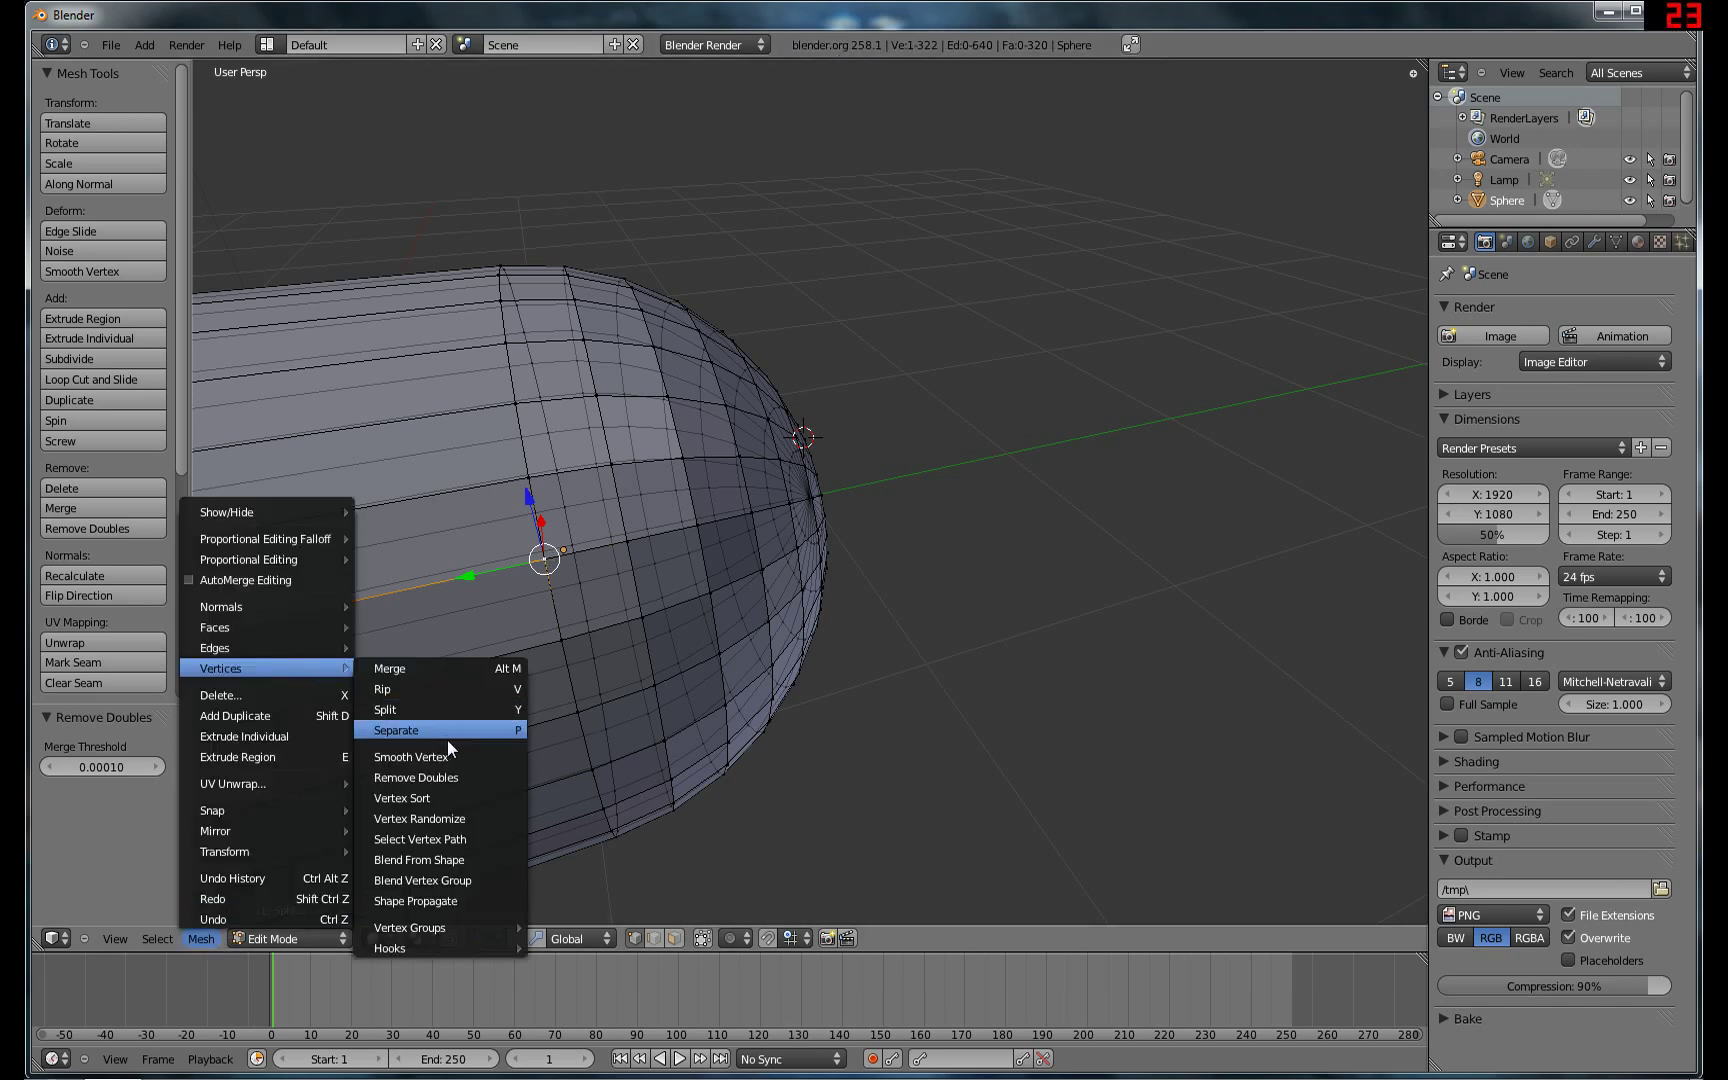
left_click(460, 777)
middle_click_drag(815, 737, 783, 606)
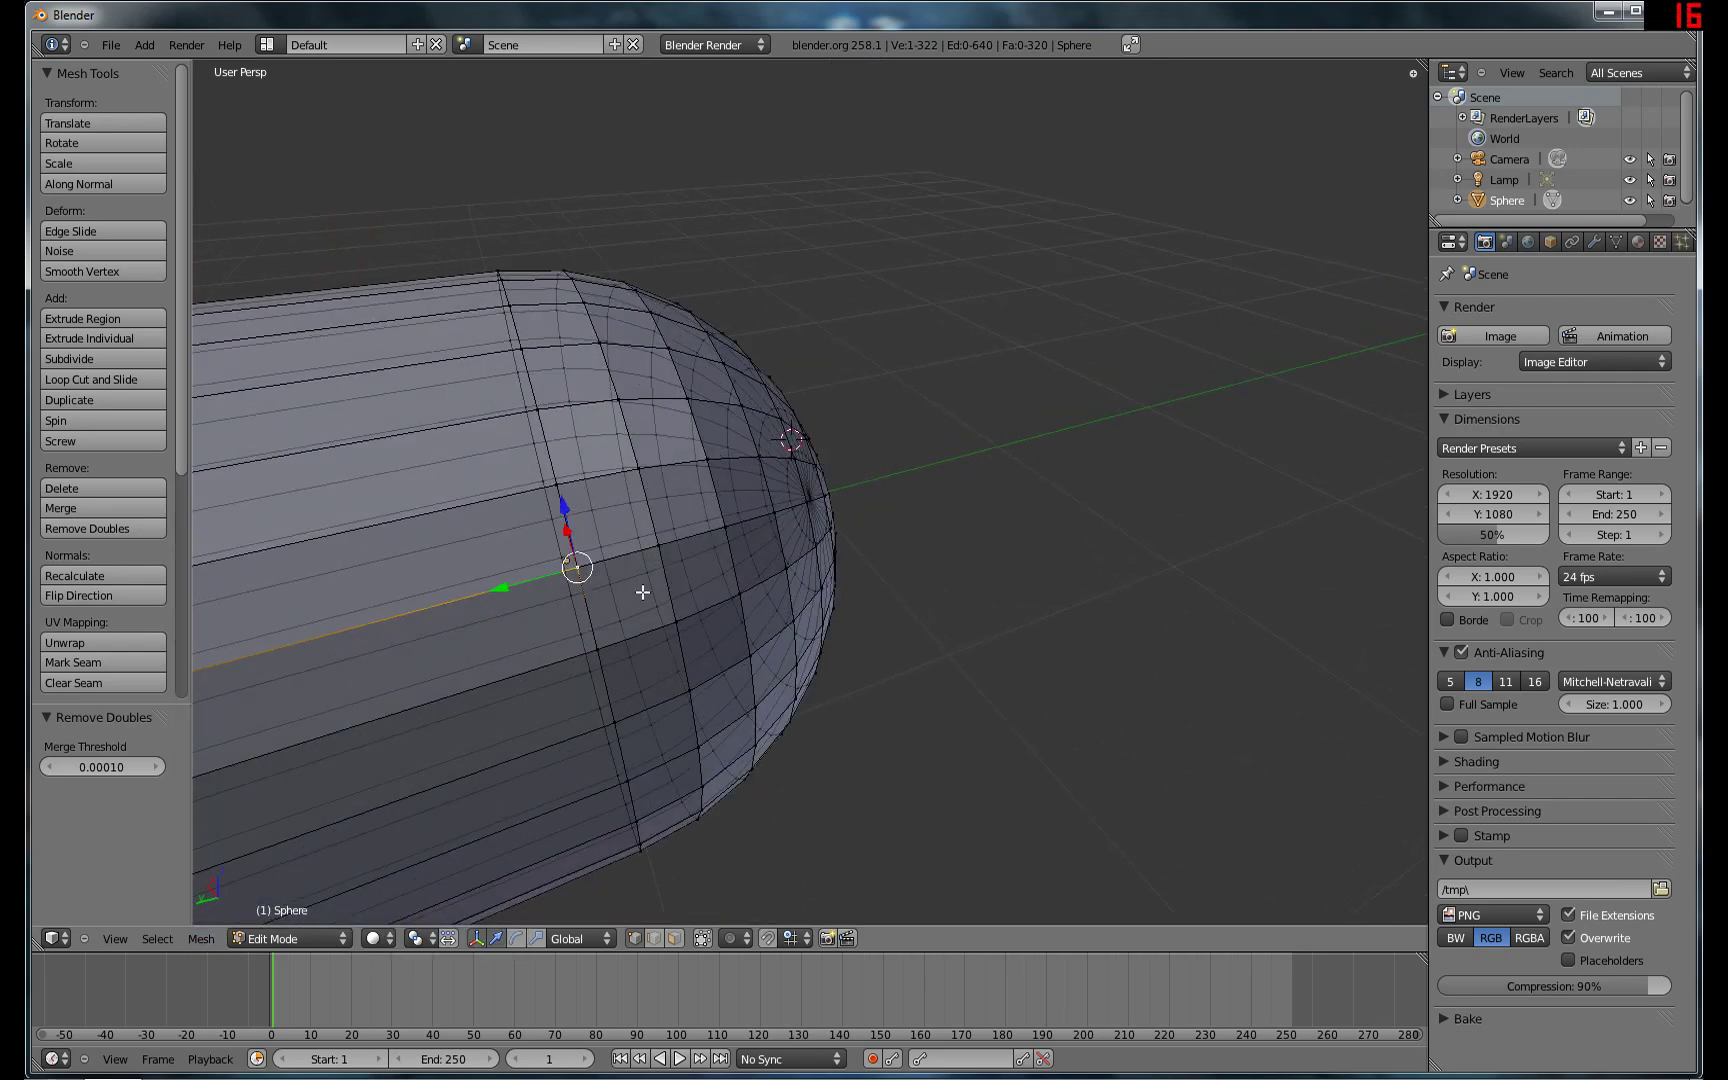
Add the neighbouring seam vertex to the selection and merge the pair At First.
right_click(585, 572, "shift")
middle_click_drag(641, 554, 652, 558)
key("w")
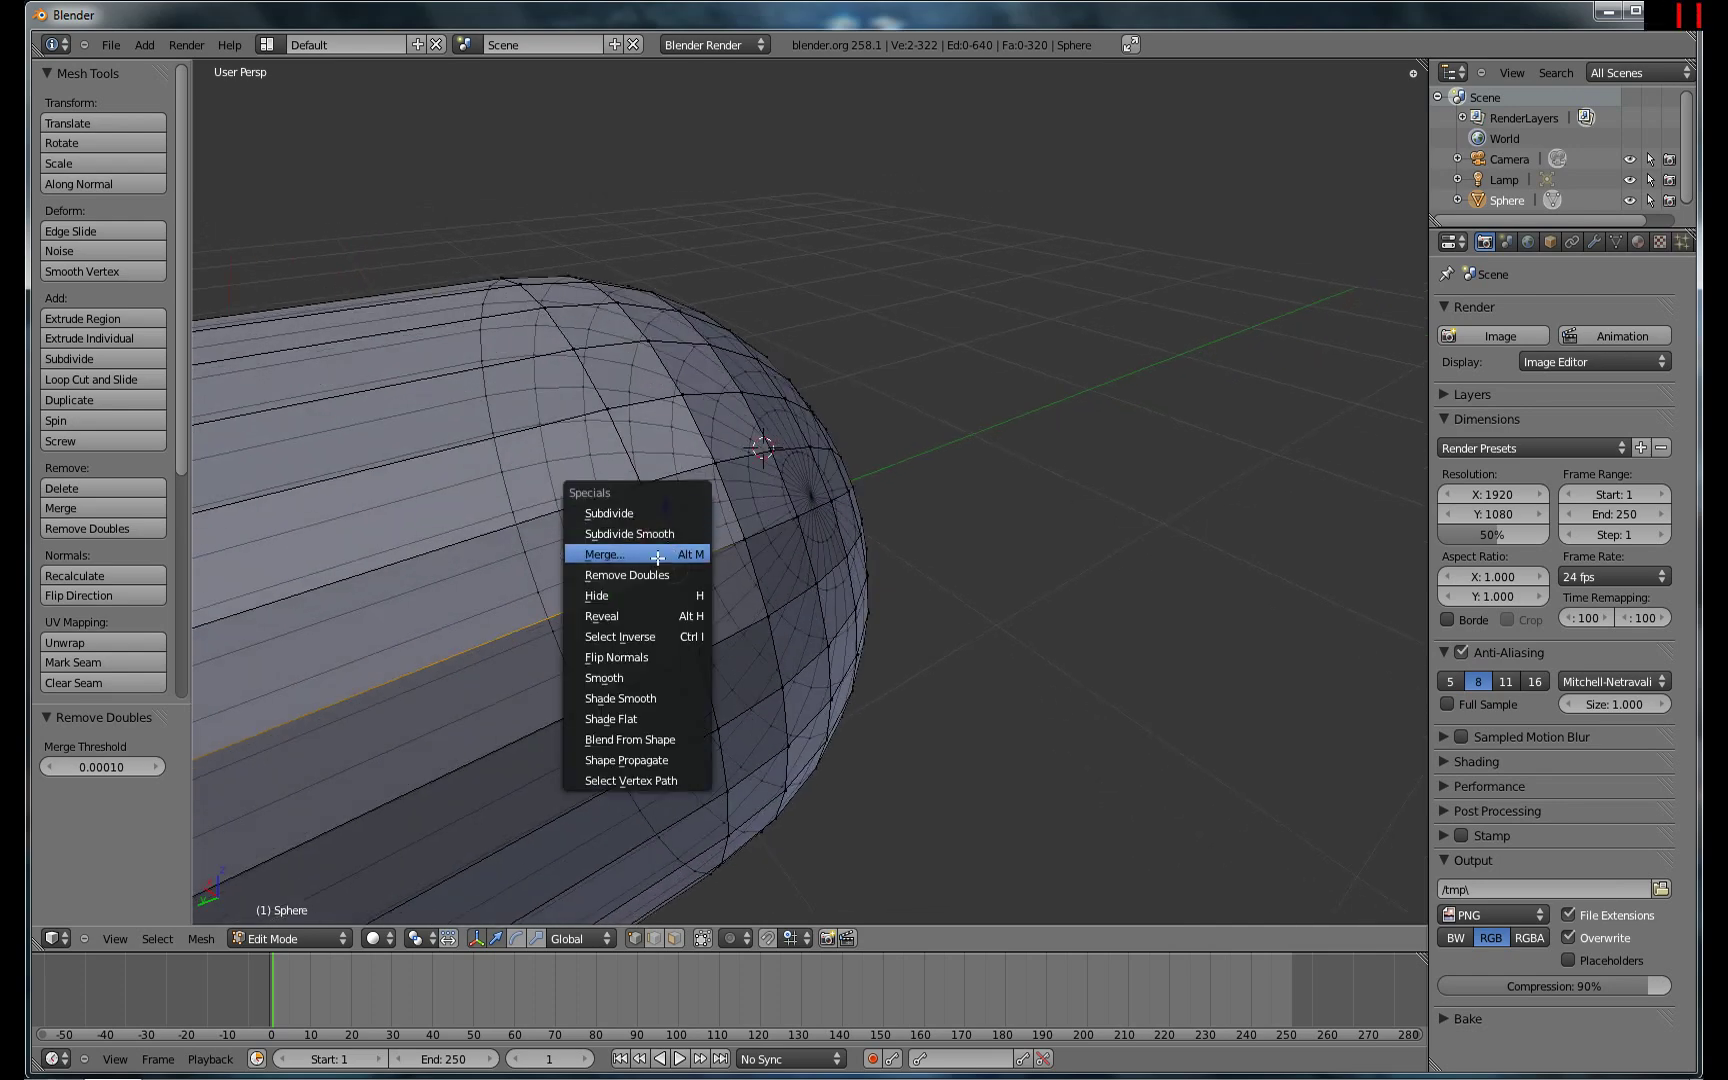
left_click(622, 559)
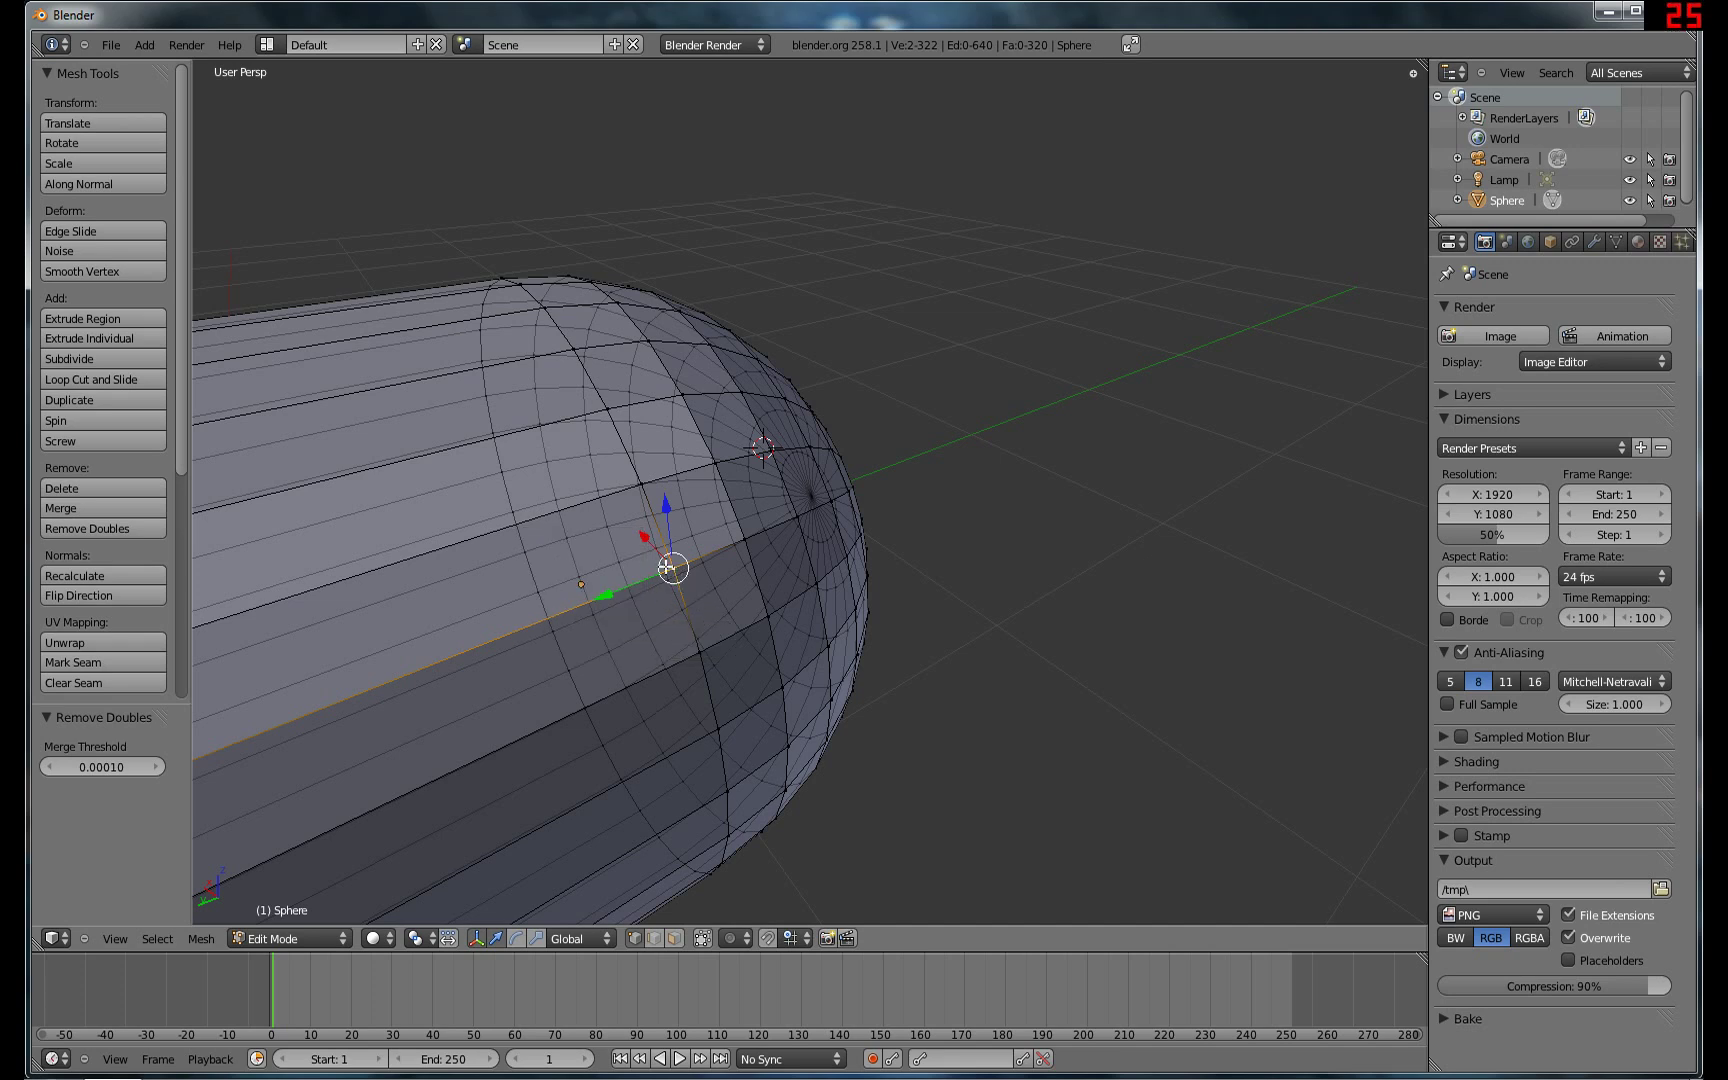
key("w")
left_click(664, 565)
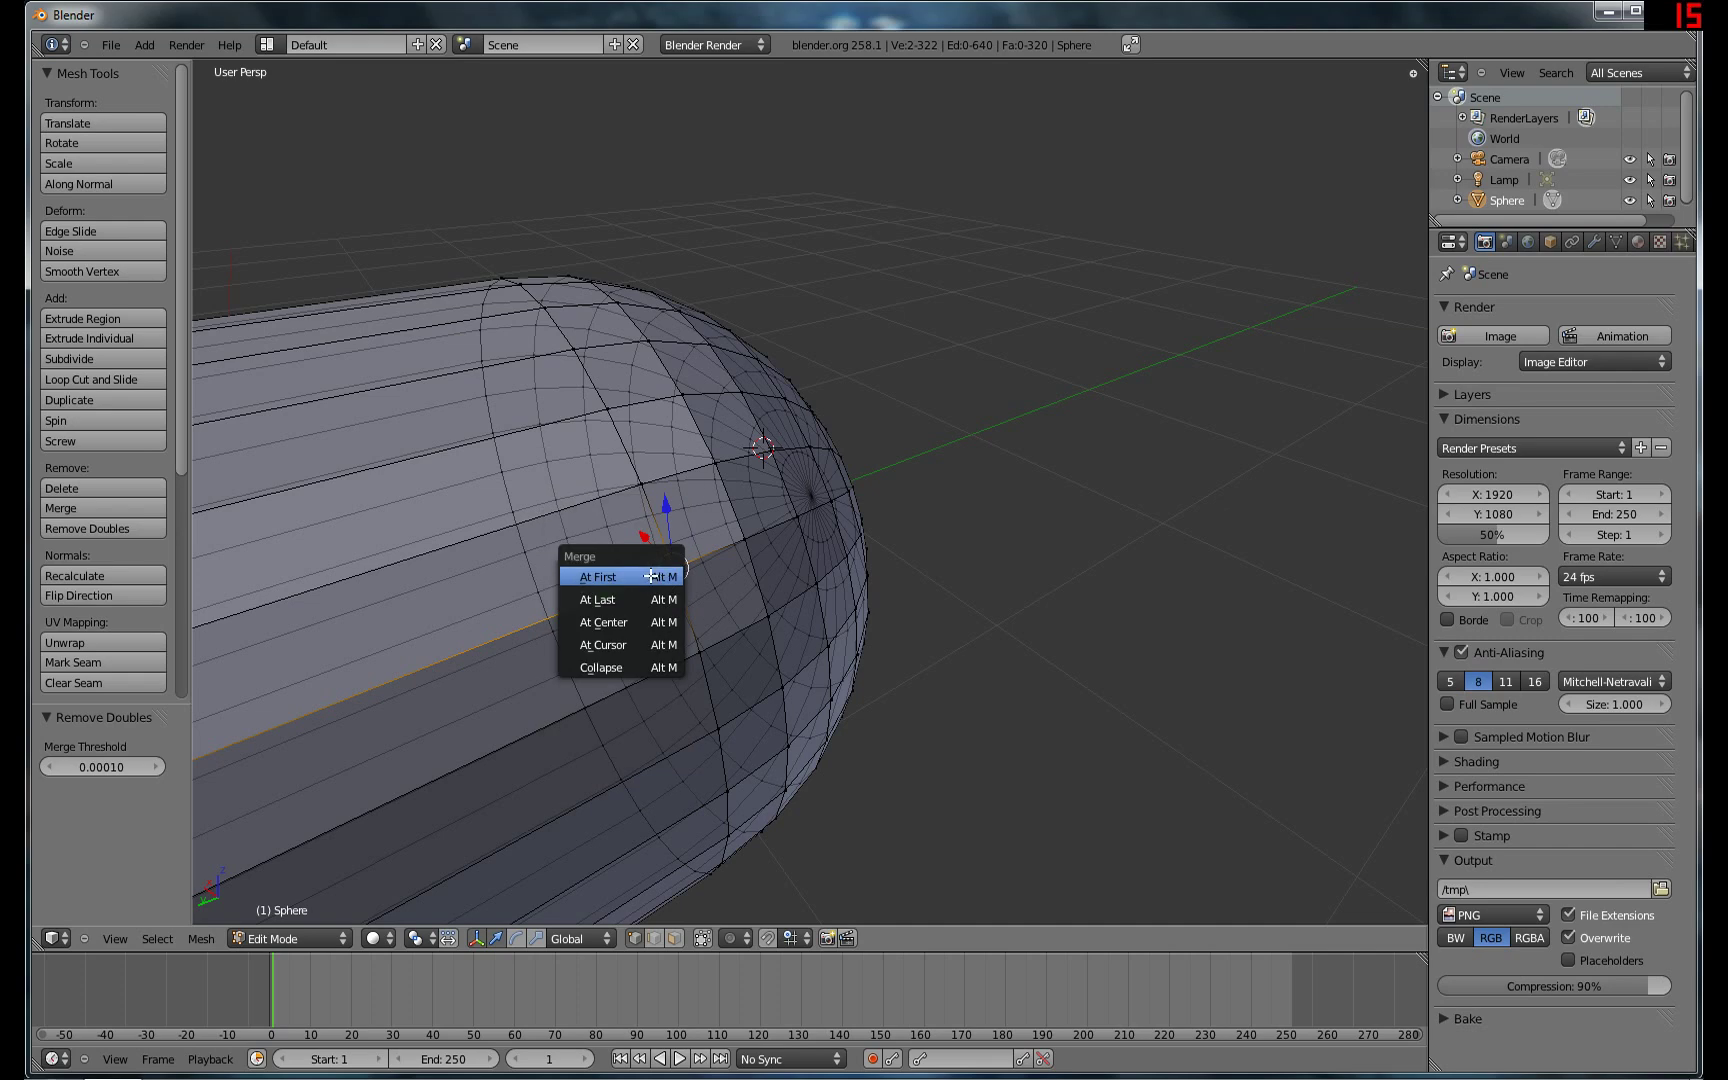
left_click(651, 577)
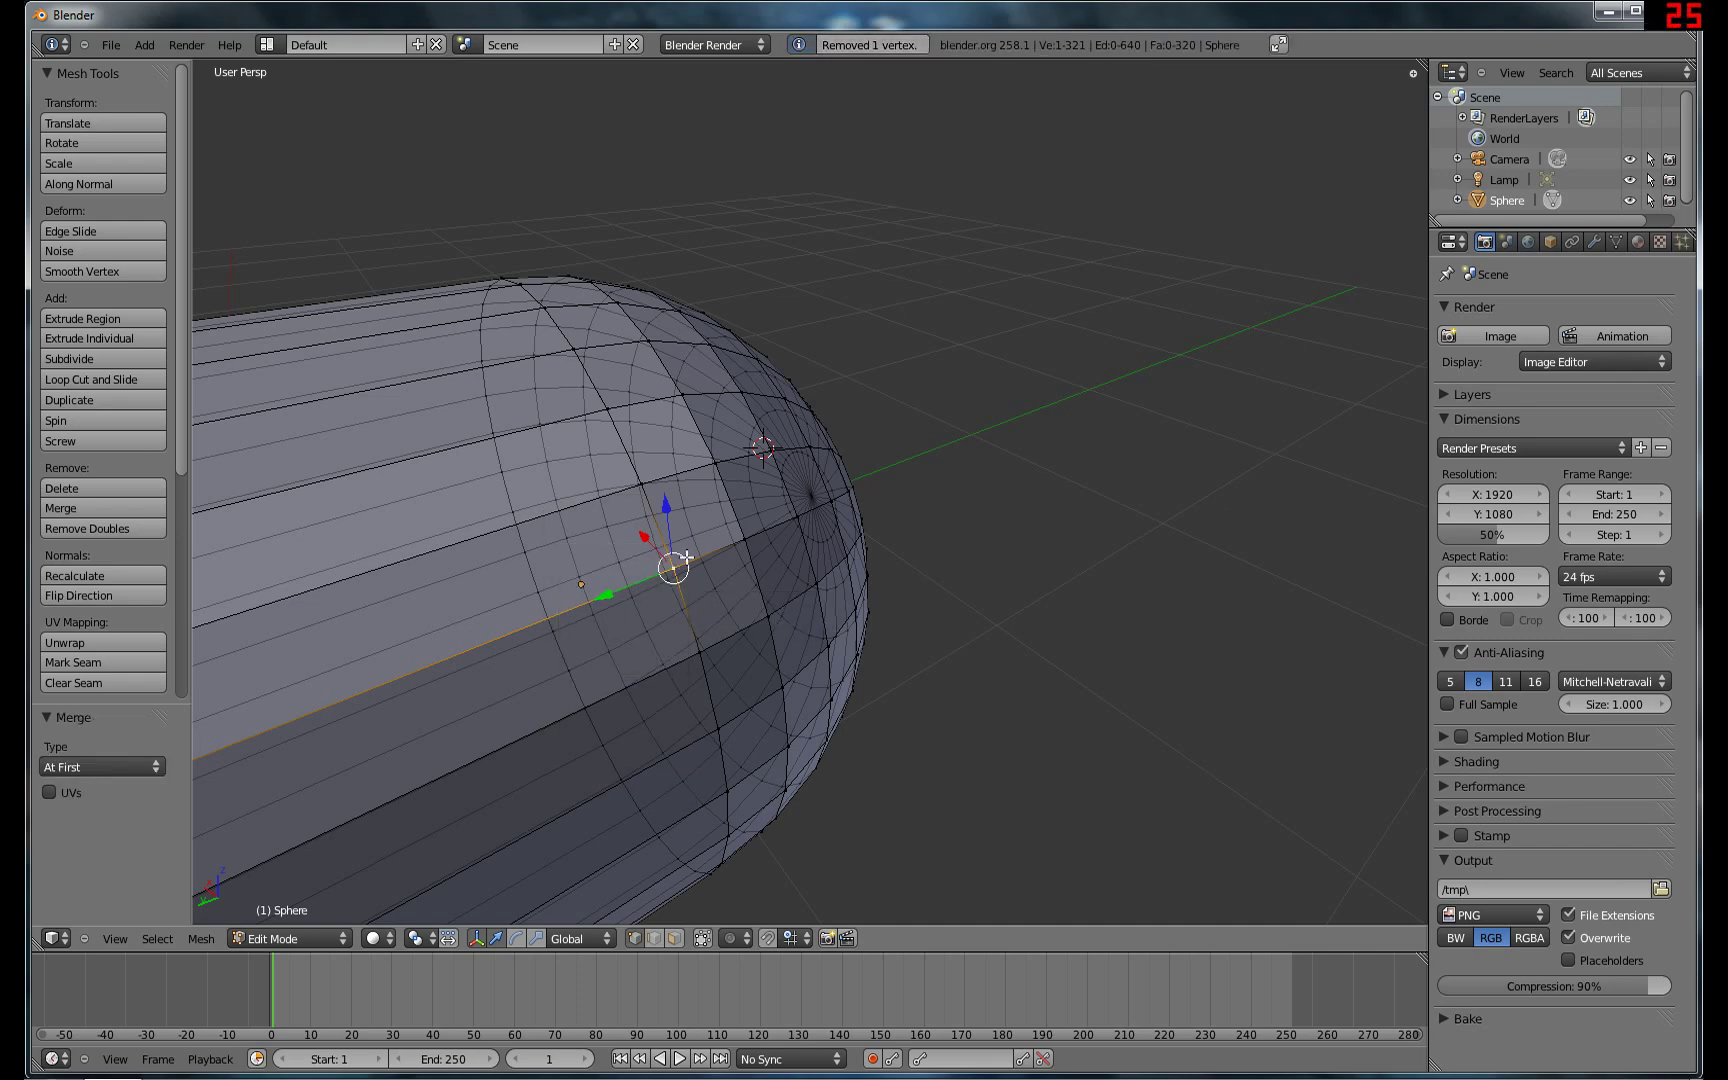
Merge the lowest seam vertex pair At First.
middle_click_drag(705, 565, 497, 484)
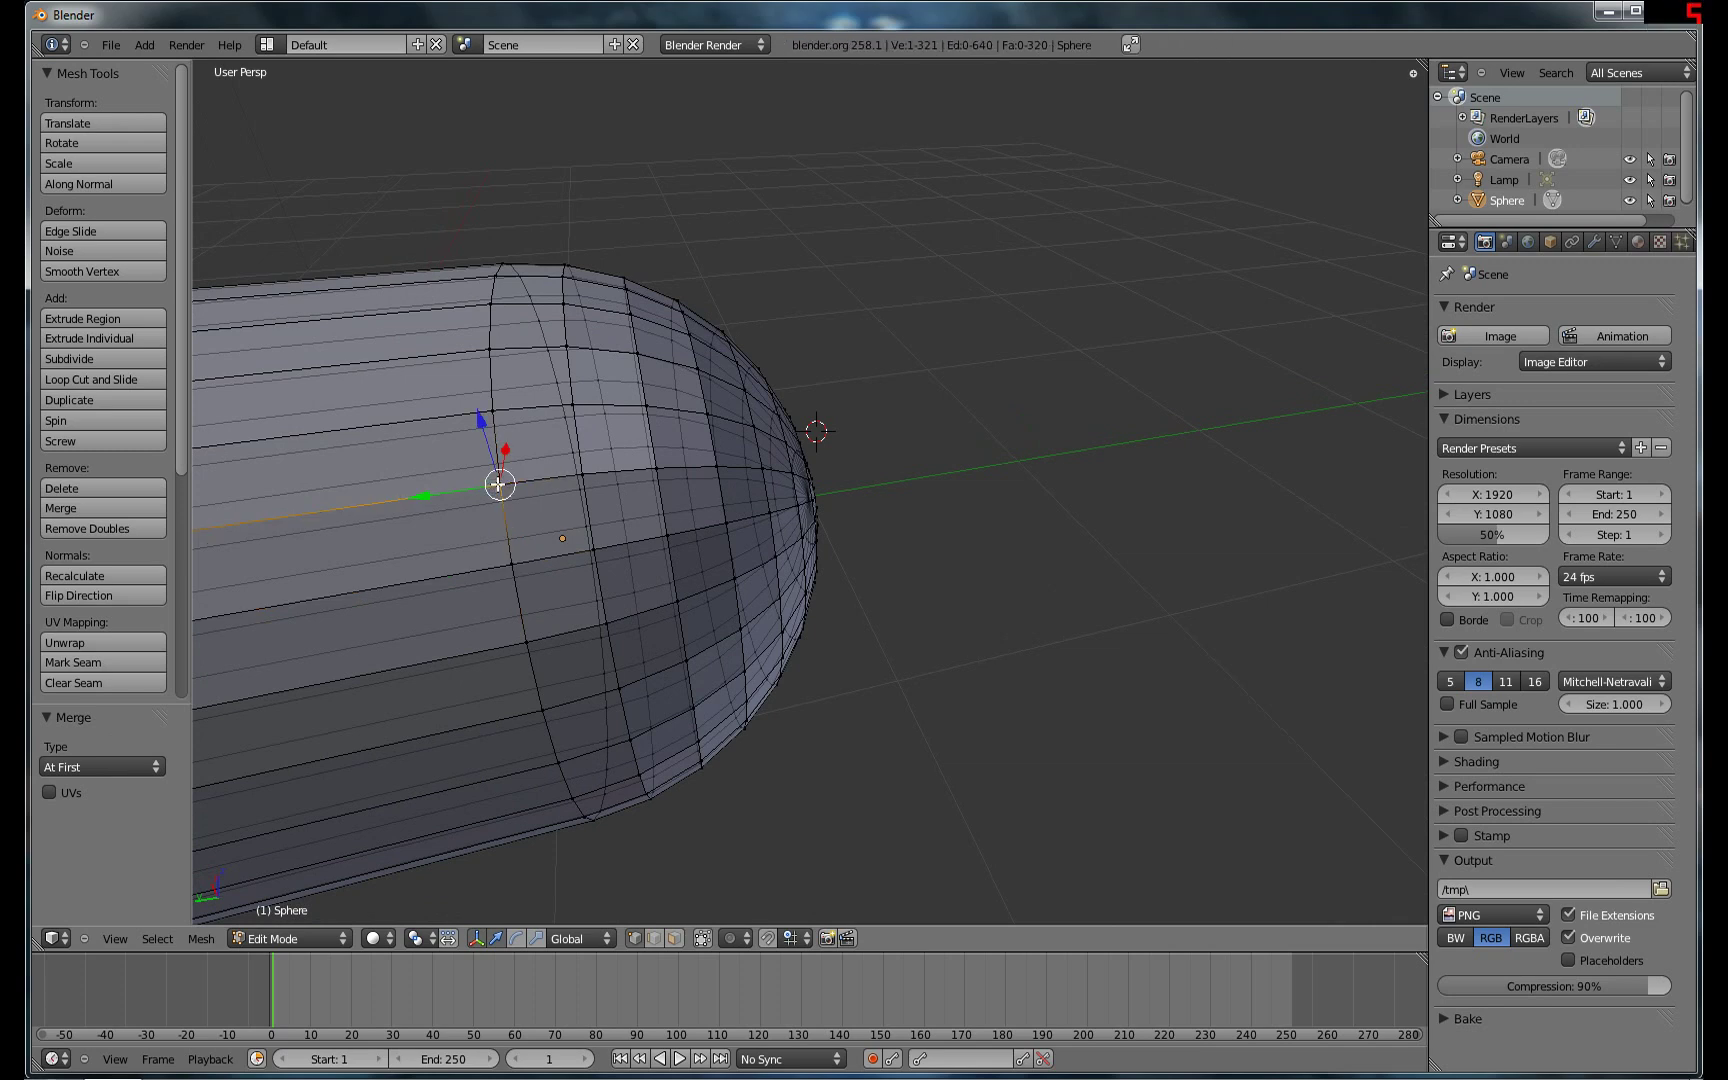
right_click(511, 564)
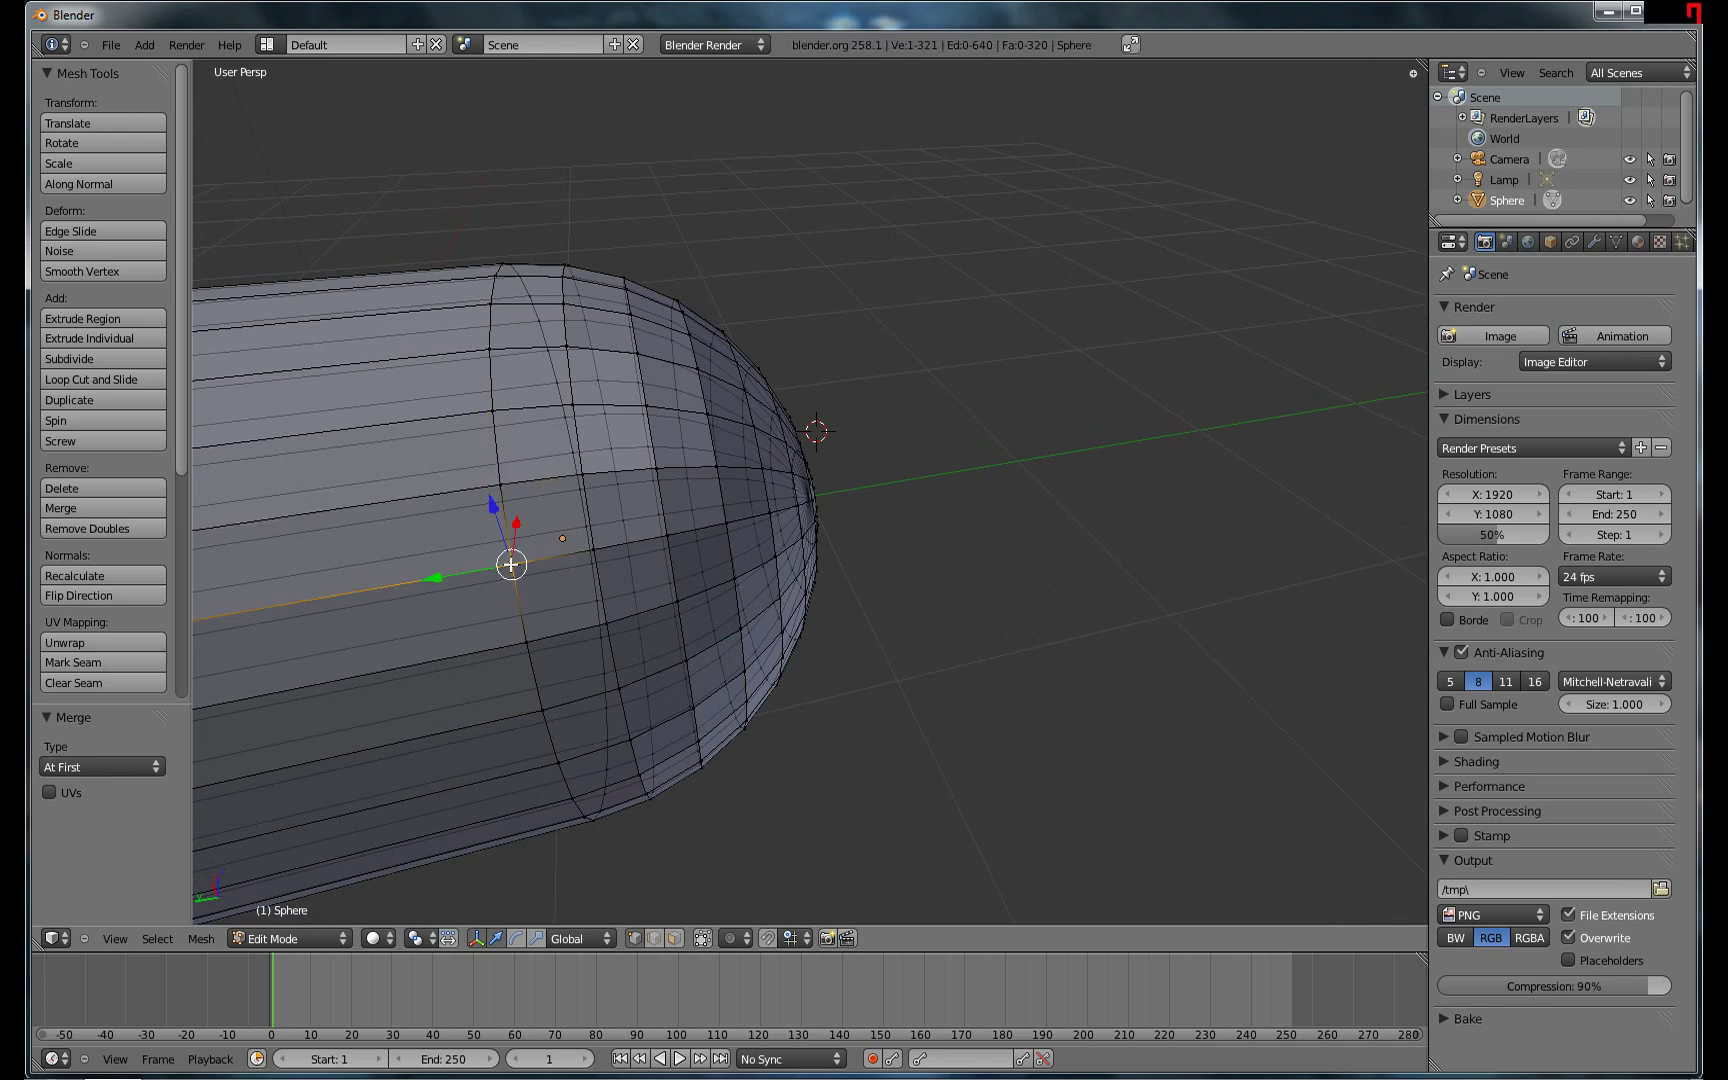
right_click(501, 486, "shift")
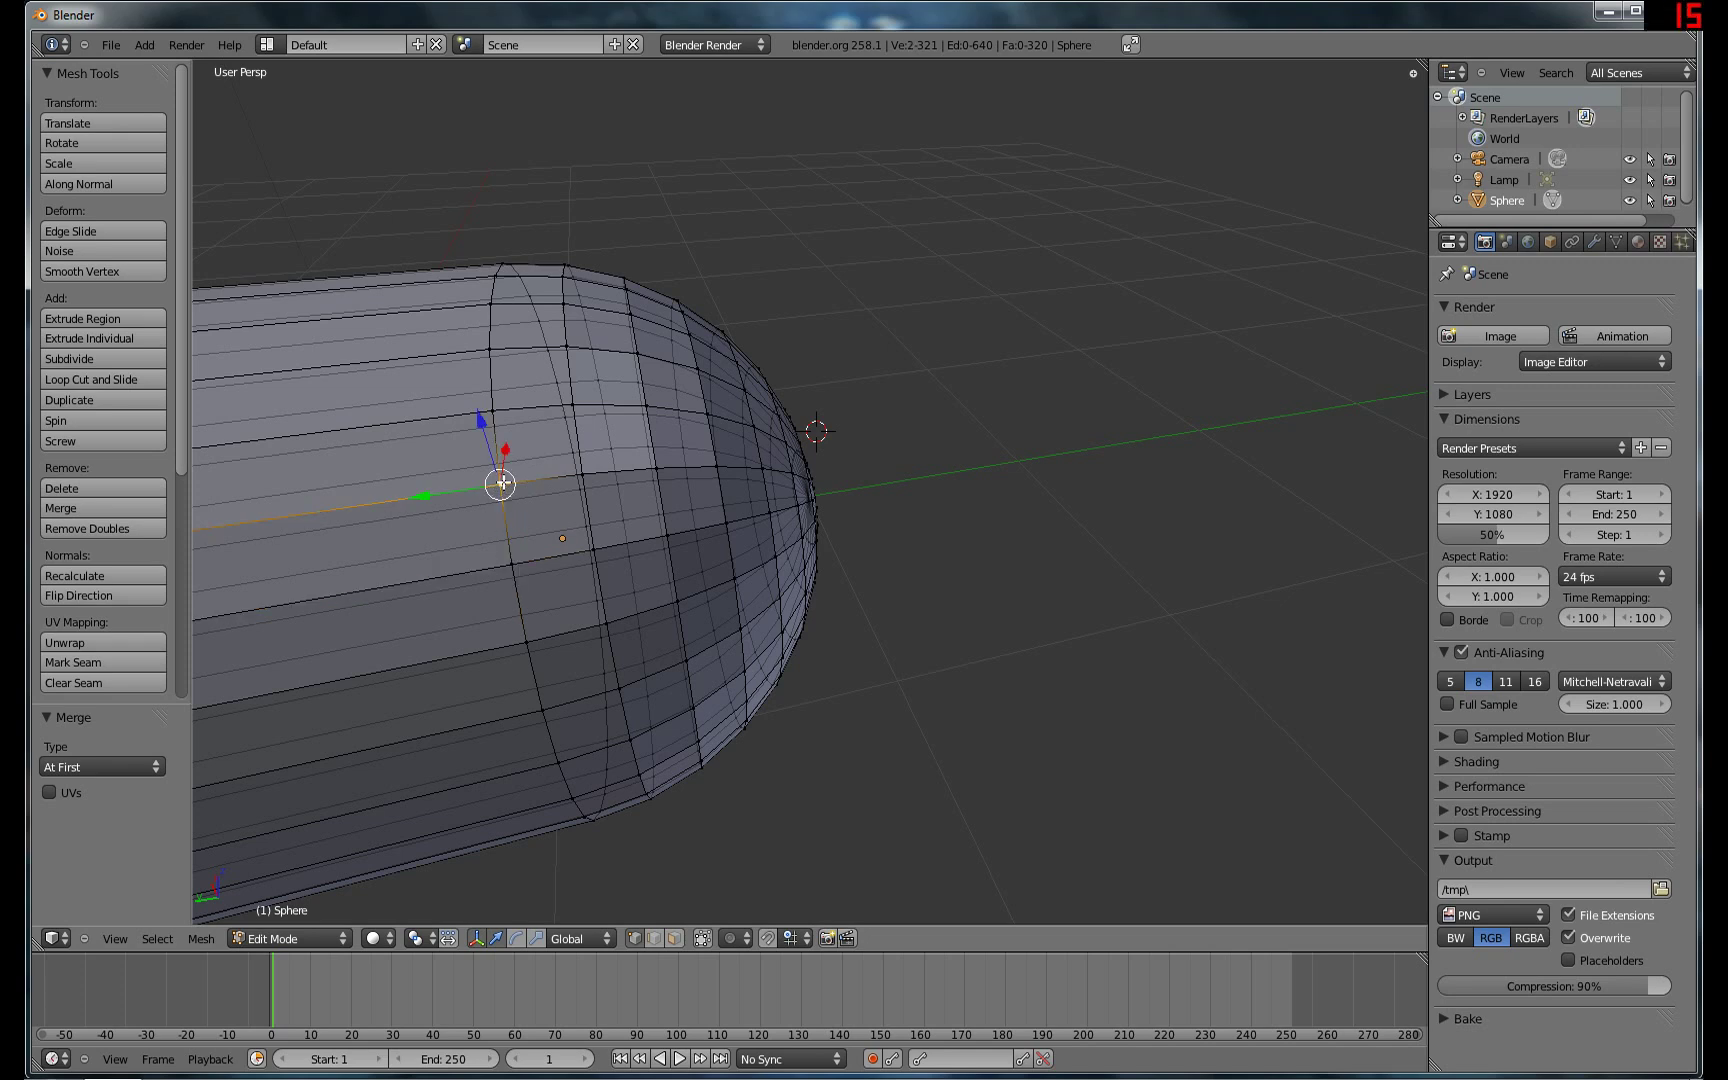
key("w")
left_click(503, 483)
left_click(503, 478)
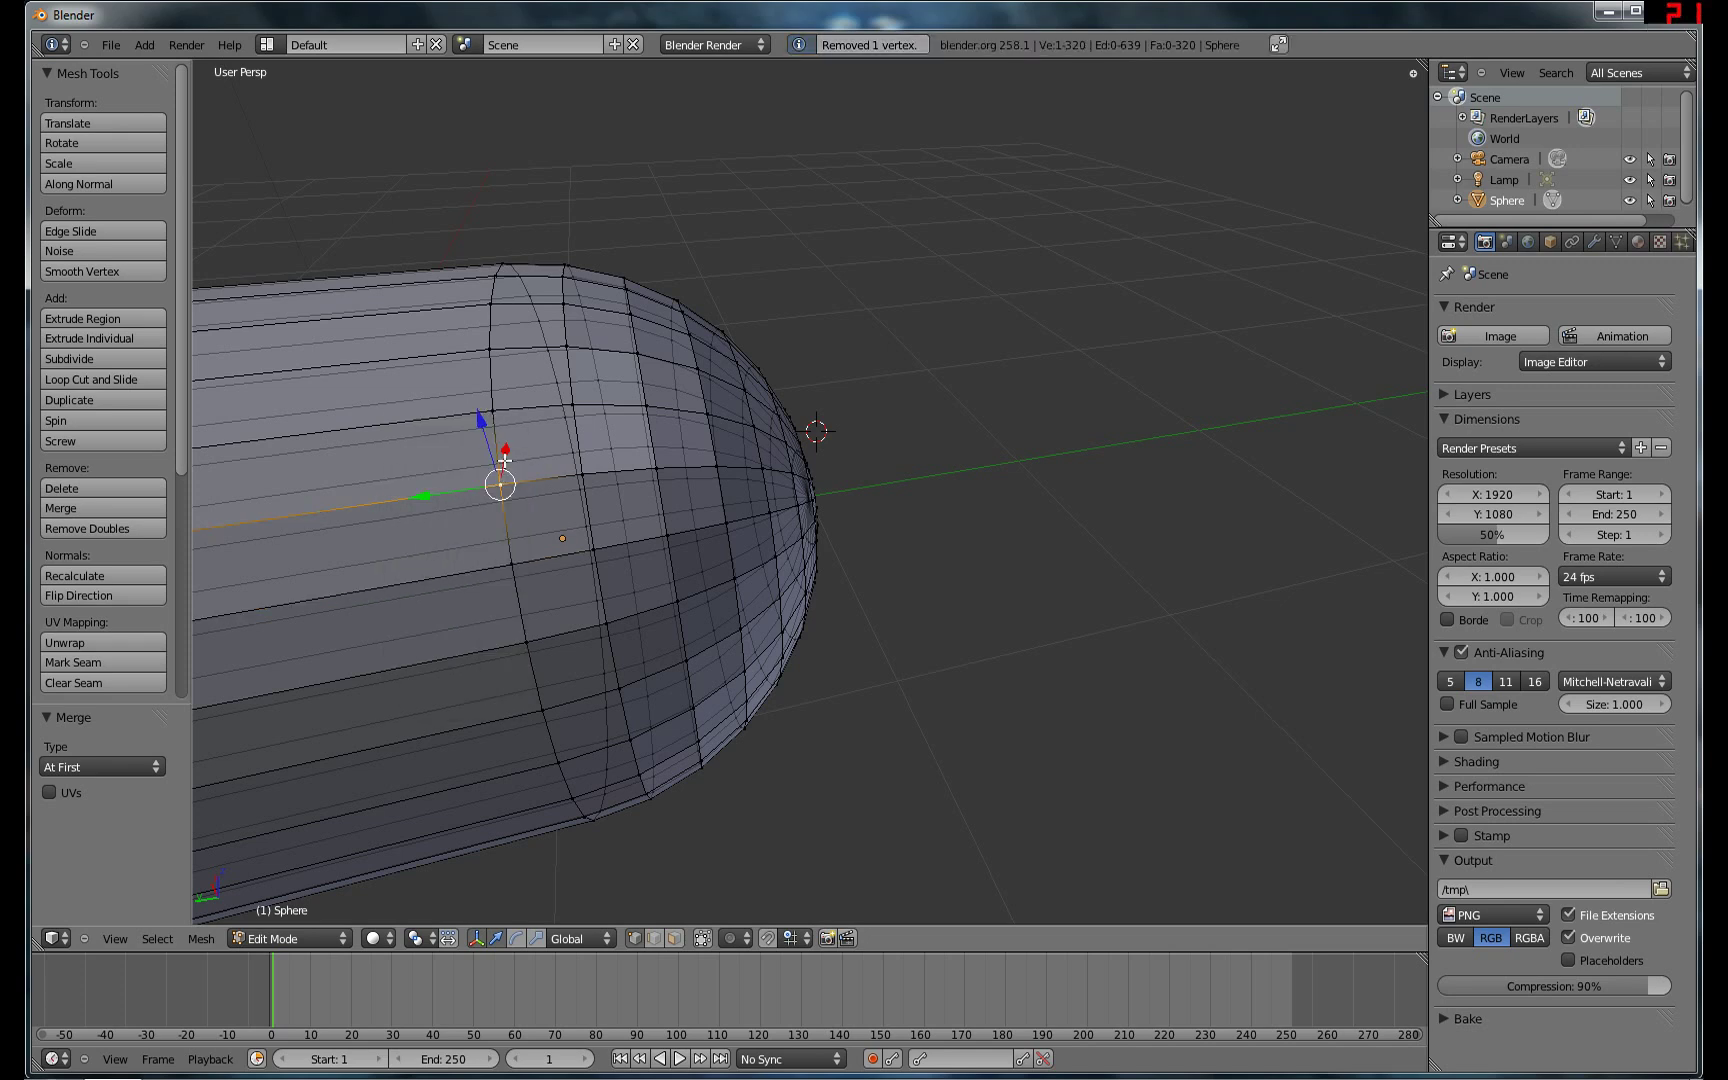
Select a seam pair higher up and merge it At First.
right_click(514, 570)
right_click(500, 485)
right_click(493, 408)
right_click(490, 400, "shift")
key("w")
left_click(490, 401)
left_click(490, 396)
Merge the next two seam vertex pairs up the seam At First.
right_click(493, 344)
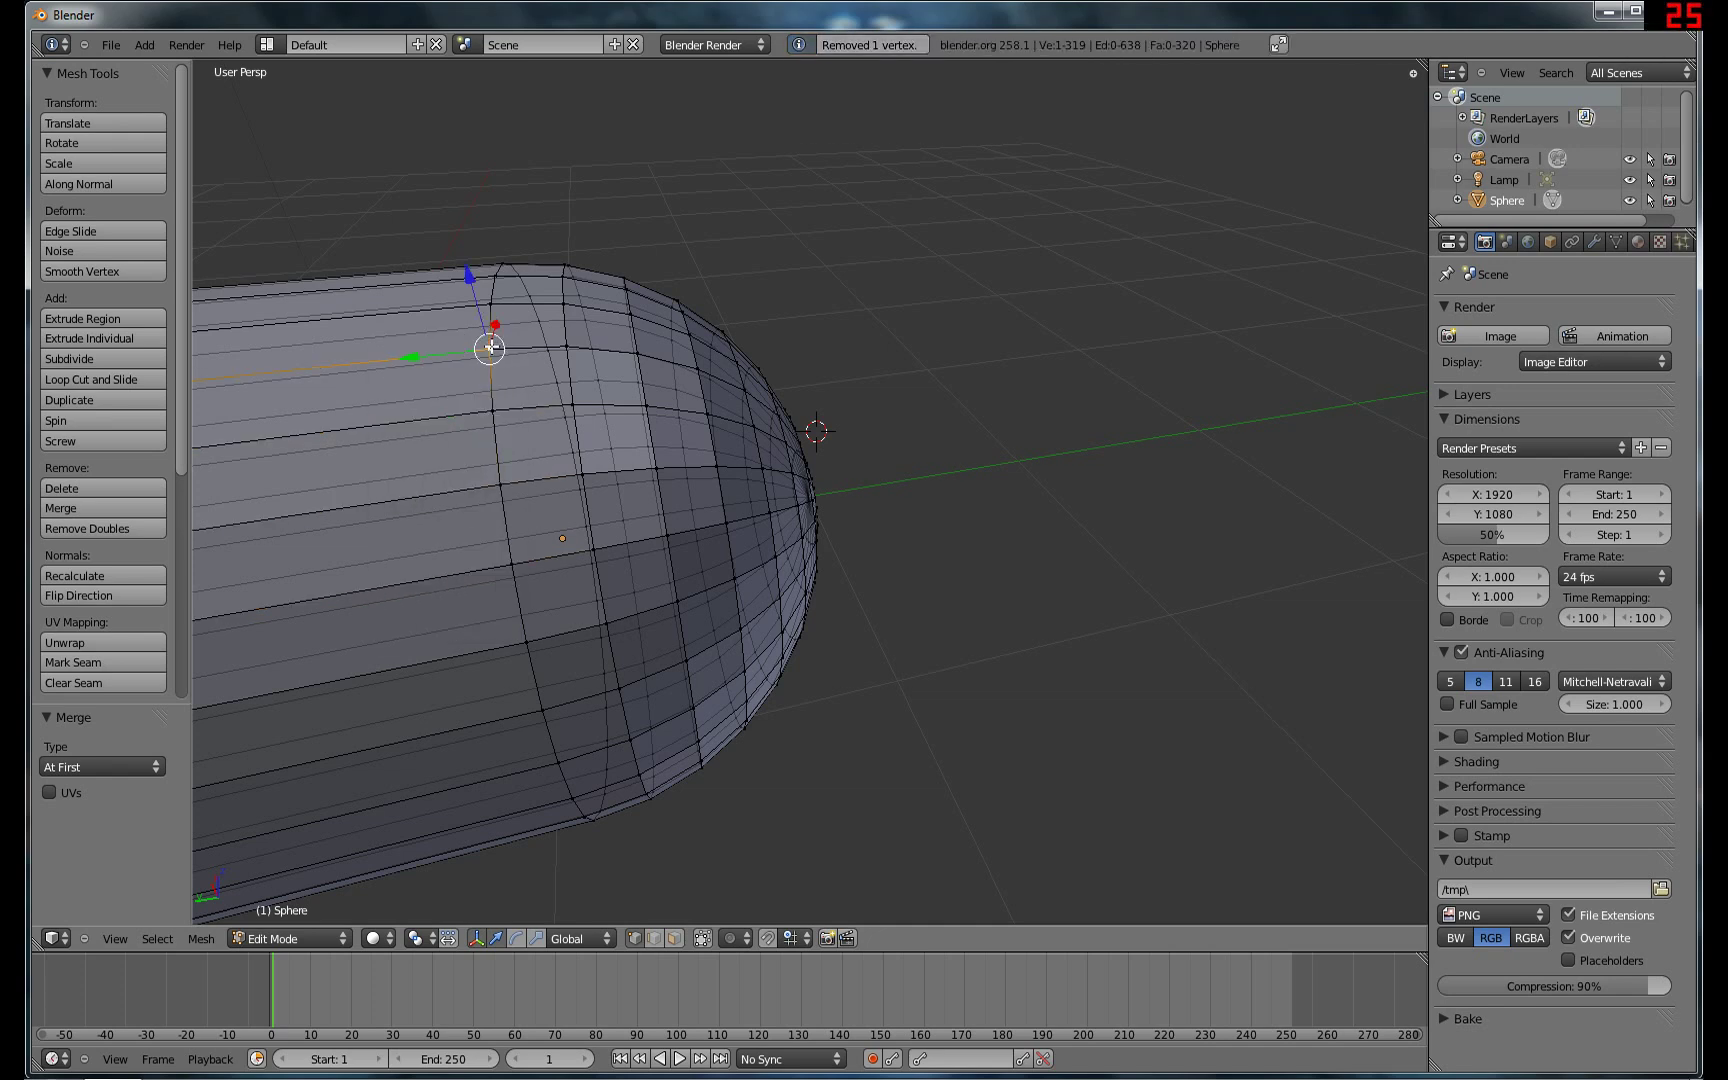
key("w")
left_click(490, 347)
left_click(490, 343)
middle_click_drag(490, 343, 497, 416)
right_click(484, 421)
key("w")
left_click(484, 419)
left_click(484, 417)
Merge the upper seam pair, then a pair on the capsule end, At First.
right_click(474, 368)
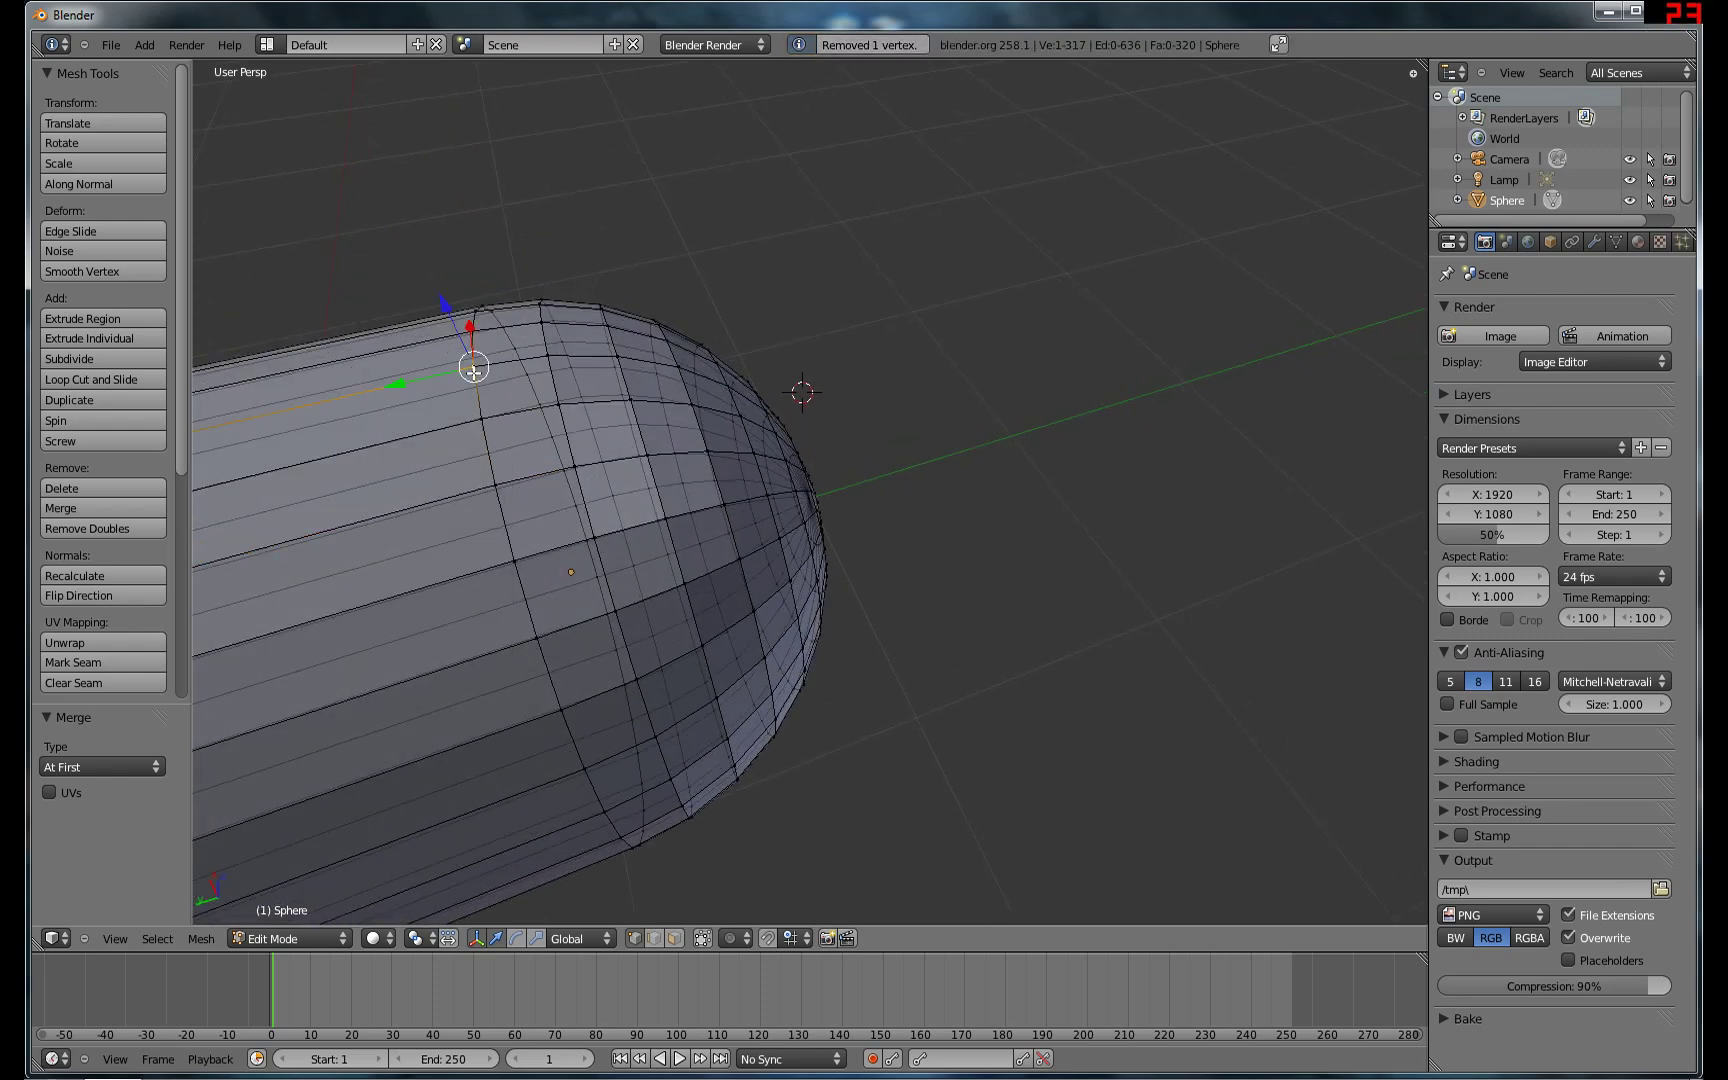
key("w")
left_click(474, 370)
left_click(474, 368)
middle_click_drag(474, 368, 613, 382)
right_click(622, 535, "shift")
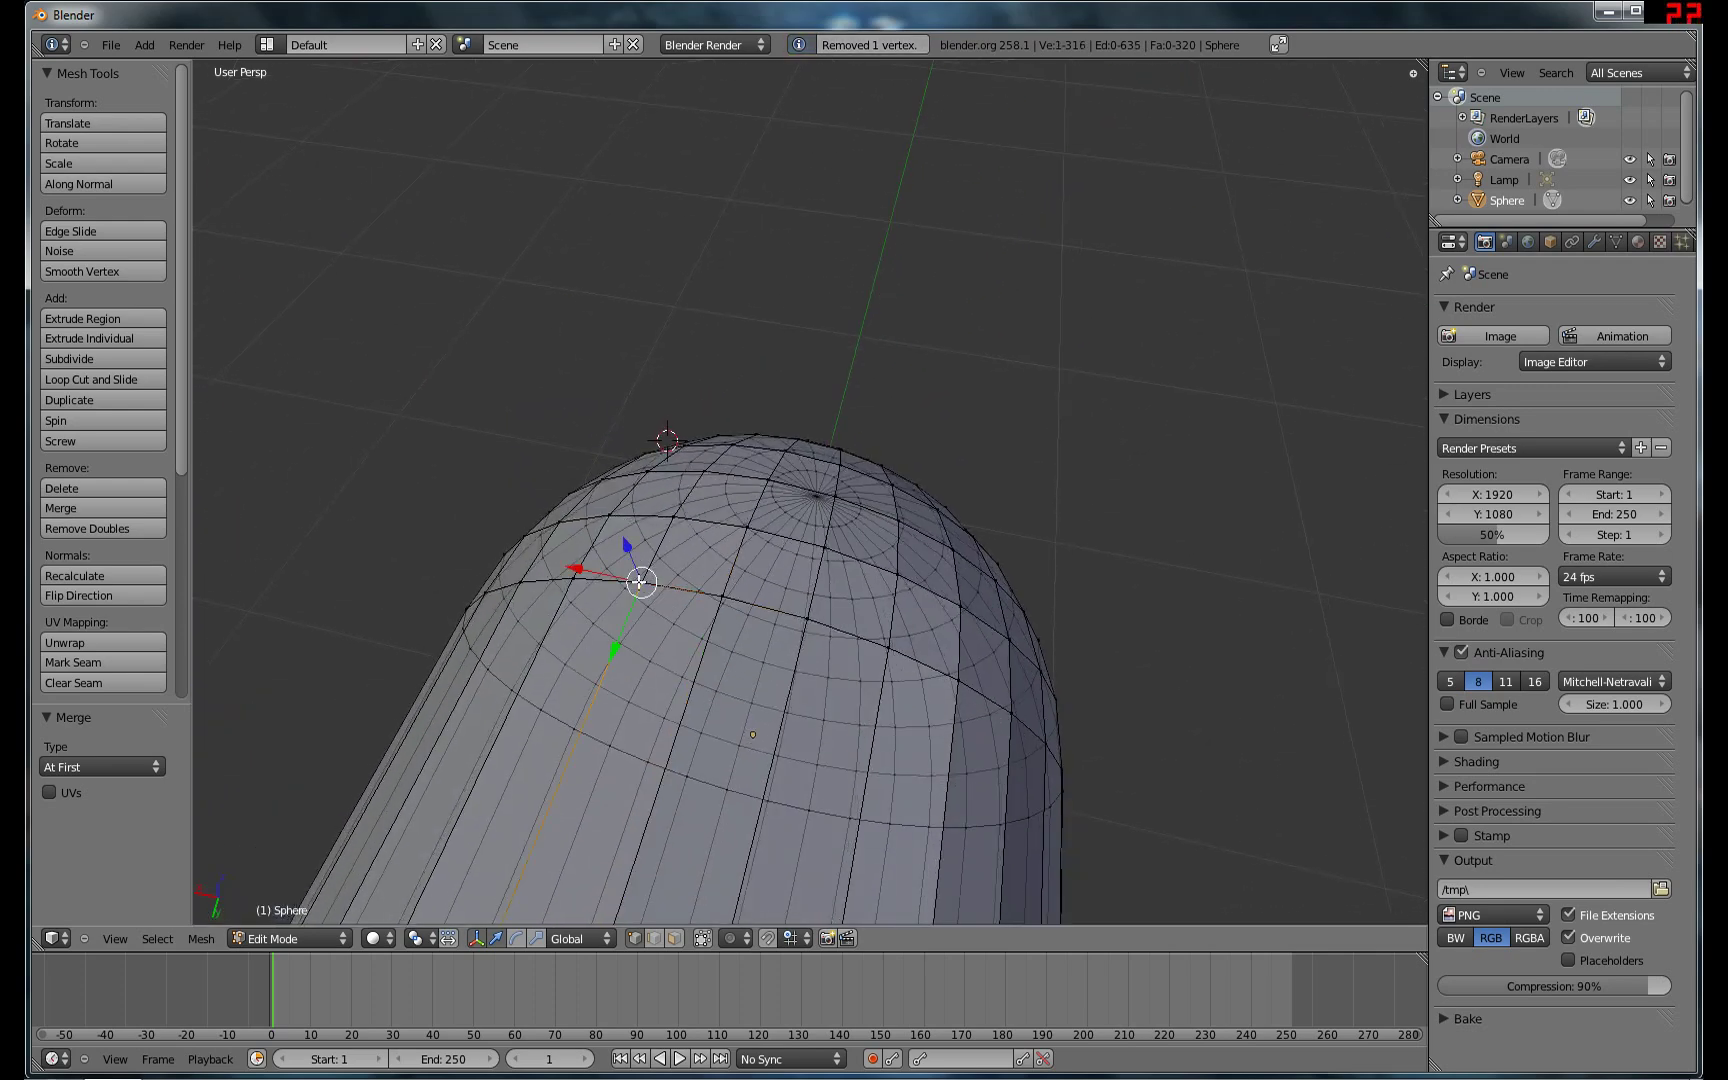
key("w")
left_click(638, 583)
left_click(638, 581)
Merge the next two seam vertex pairs across the capsule end At First.
right_click(578, 583)
key("w")
key("Escape")
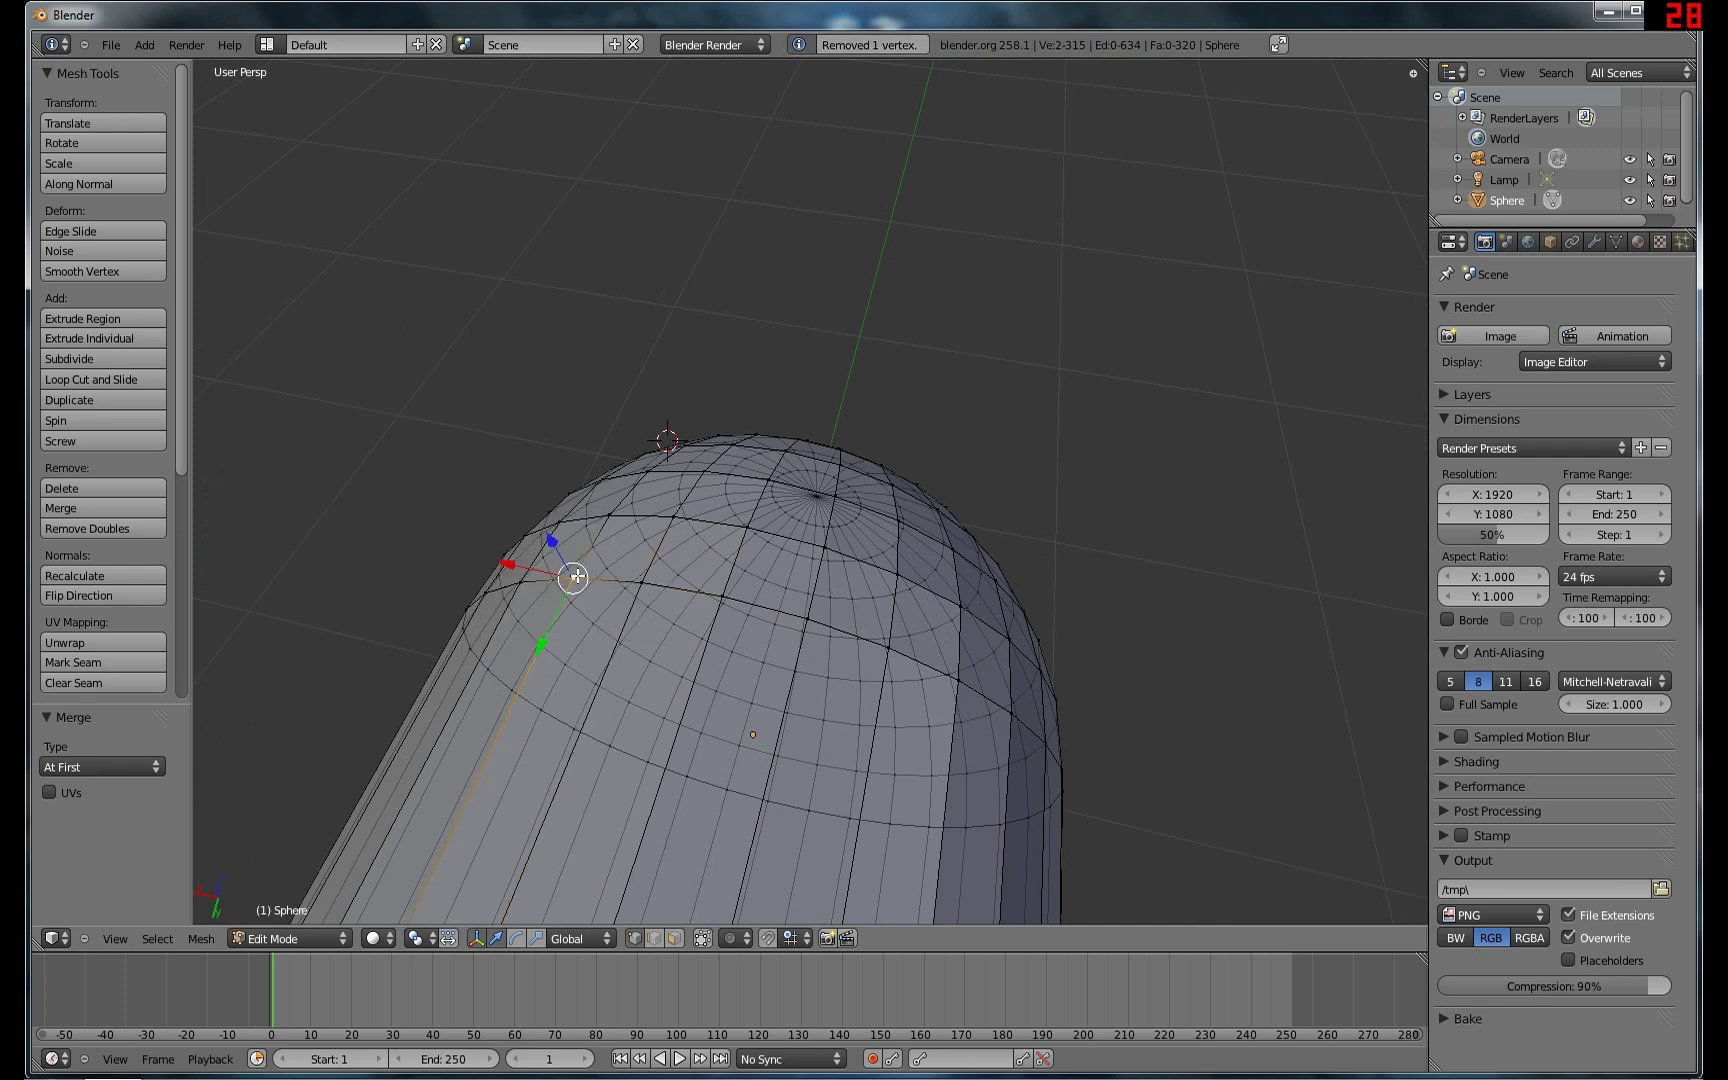
key("w")
left_click(578, 579)
left_click(578, 581)
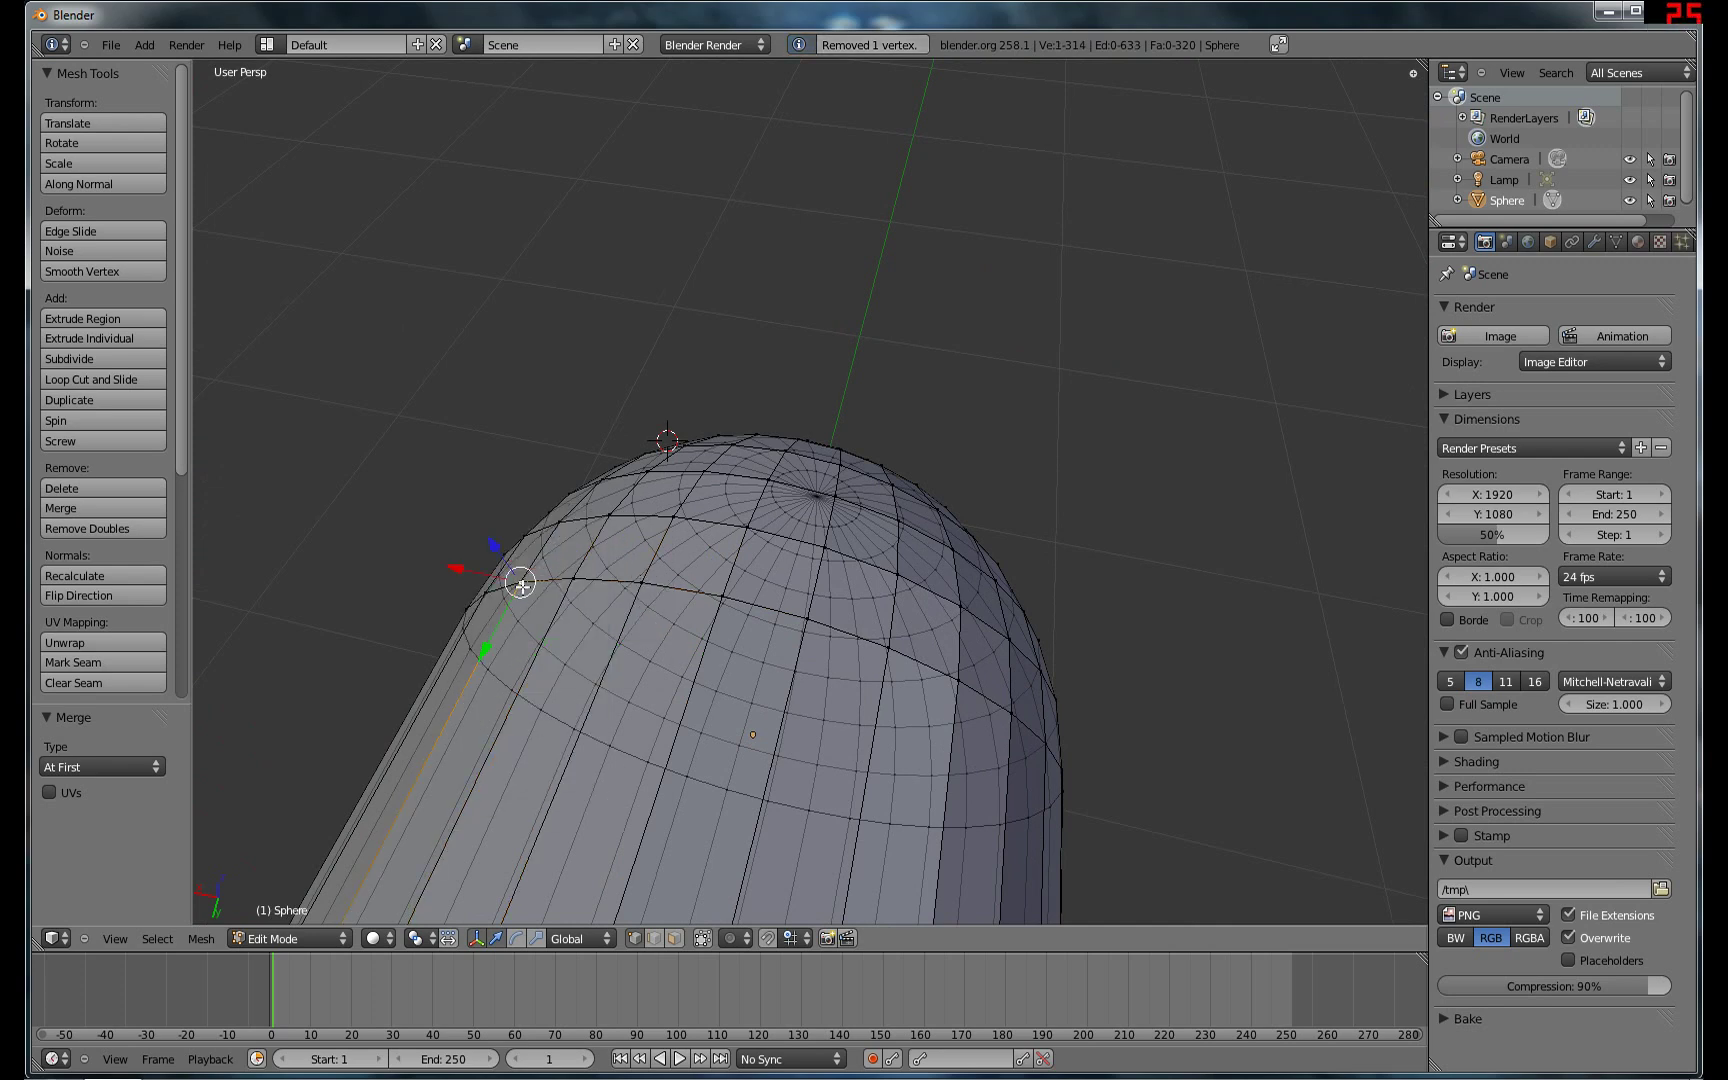
key("w")
left_click(521, 584)
left_click(521, 586)
Merge the seam pair on the far side of the capsule end At First.
middle_click_drag(521, 586, 733, 551)
right_click(757, 643)
key("w")
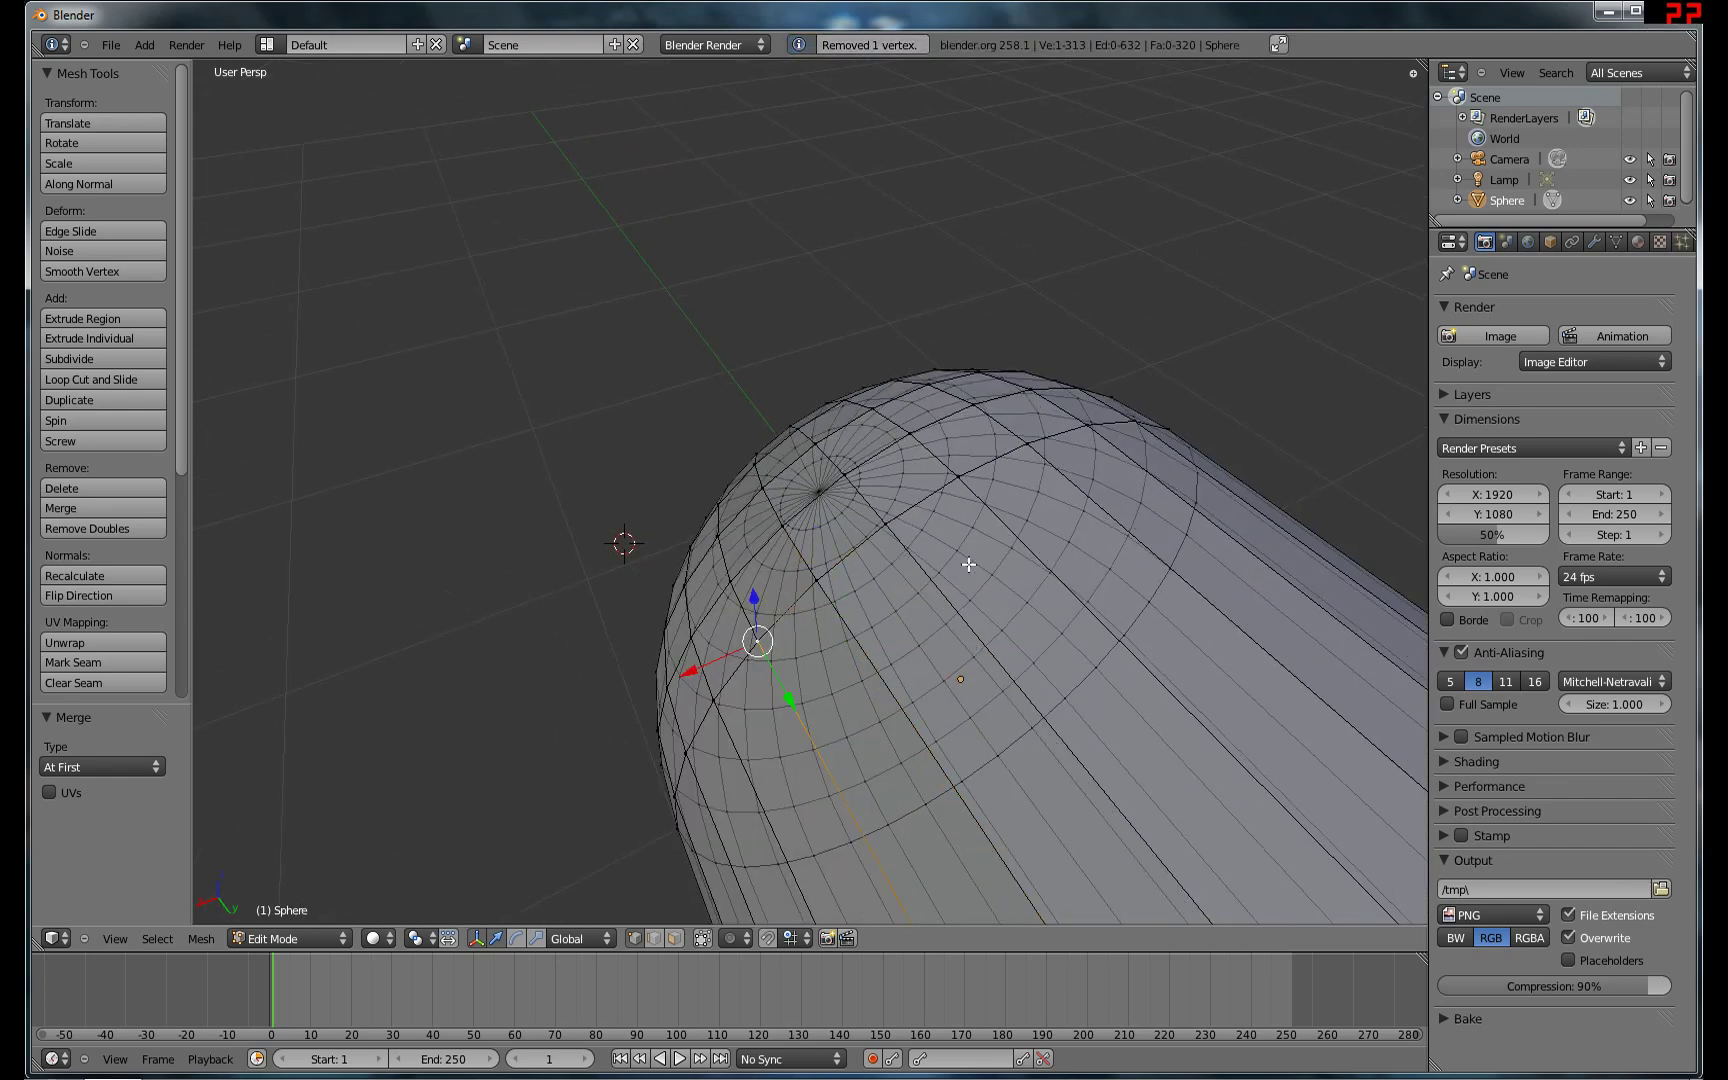
right_click(748, 642, "shift")
key("w")
left_click(748, 642)
left_click(748, 644)
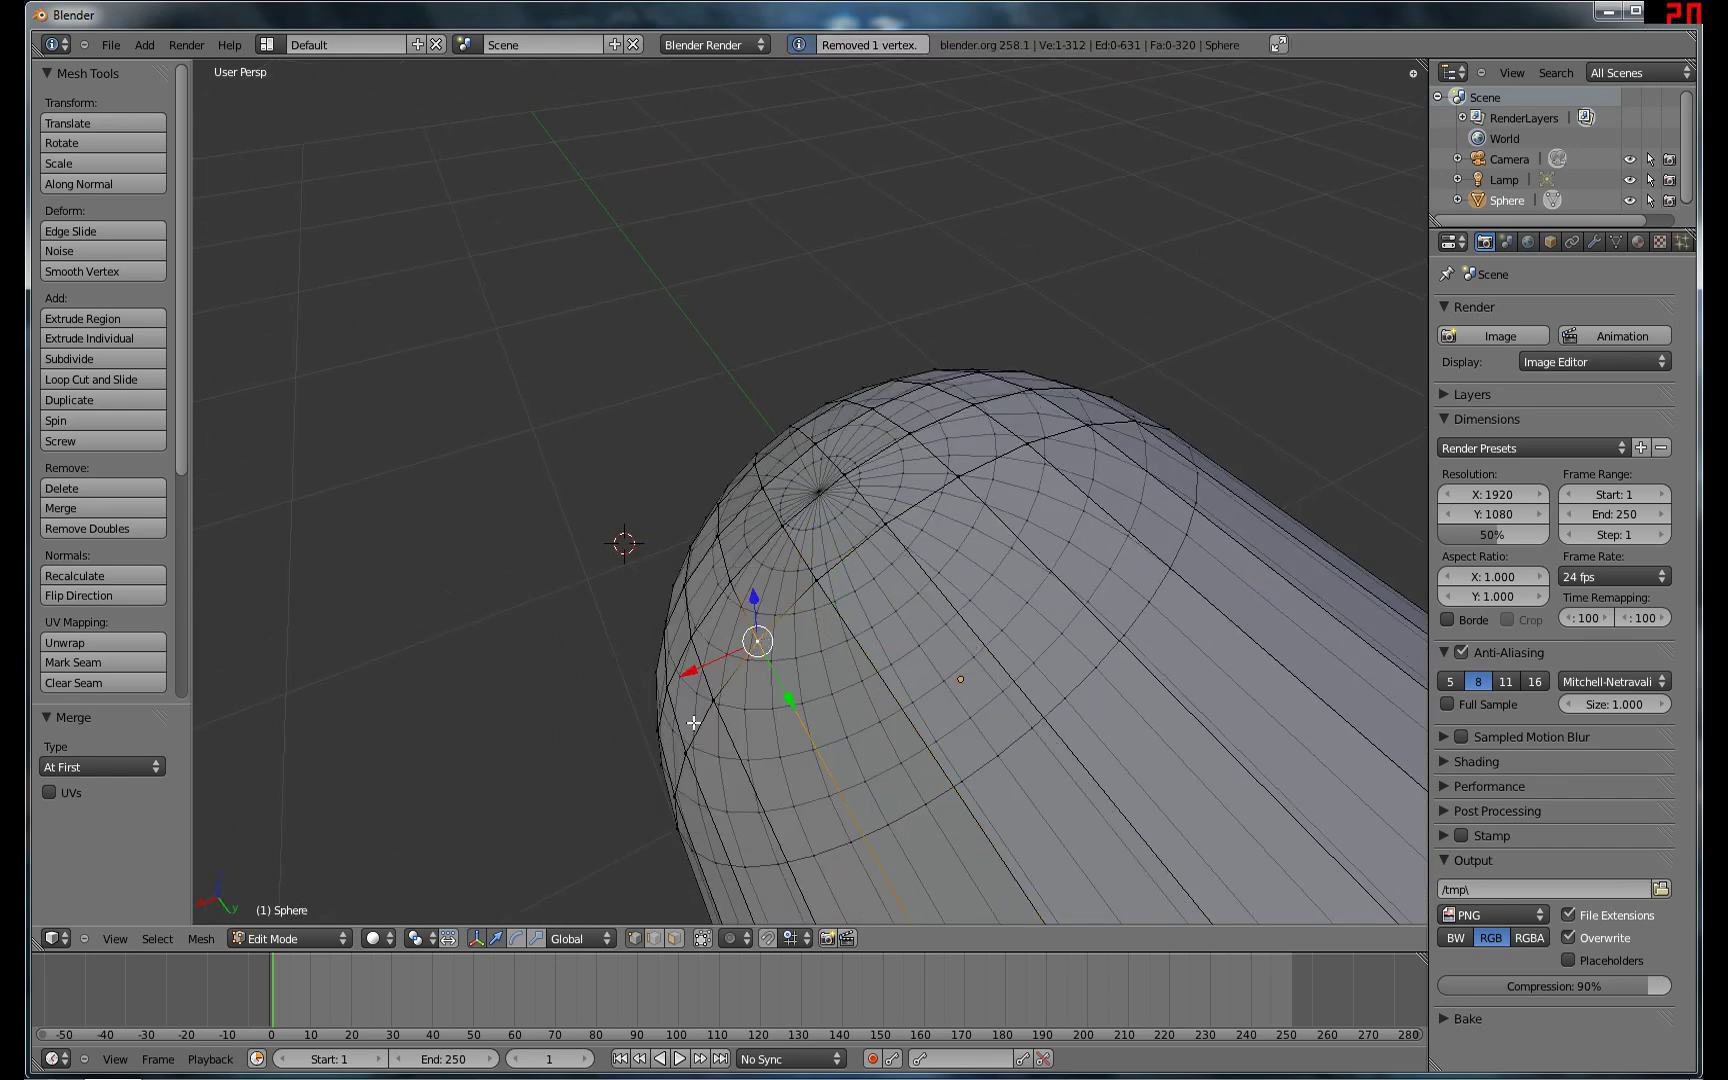
Merge the last two seam pairs around the end, reaching 310 vertices.
right_click(716, 700)
key("w")
left_click(716, 700)
left_click(716, 702)
right_click(681, 752)
key("w")
left_click(681, 752)
left_click(663, 752)
middle_click_drag(663, 752, 928, 652)
Test-slide a seam vertex along X, then undo the move.
right_click(798, 677)
right_click(1131, 590)
middle_click_drag(1131, 590, 1190, 646)
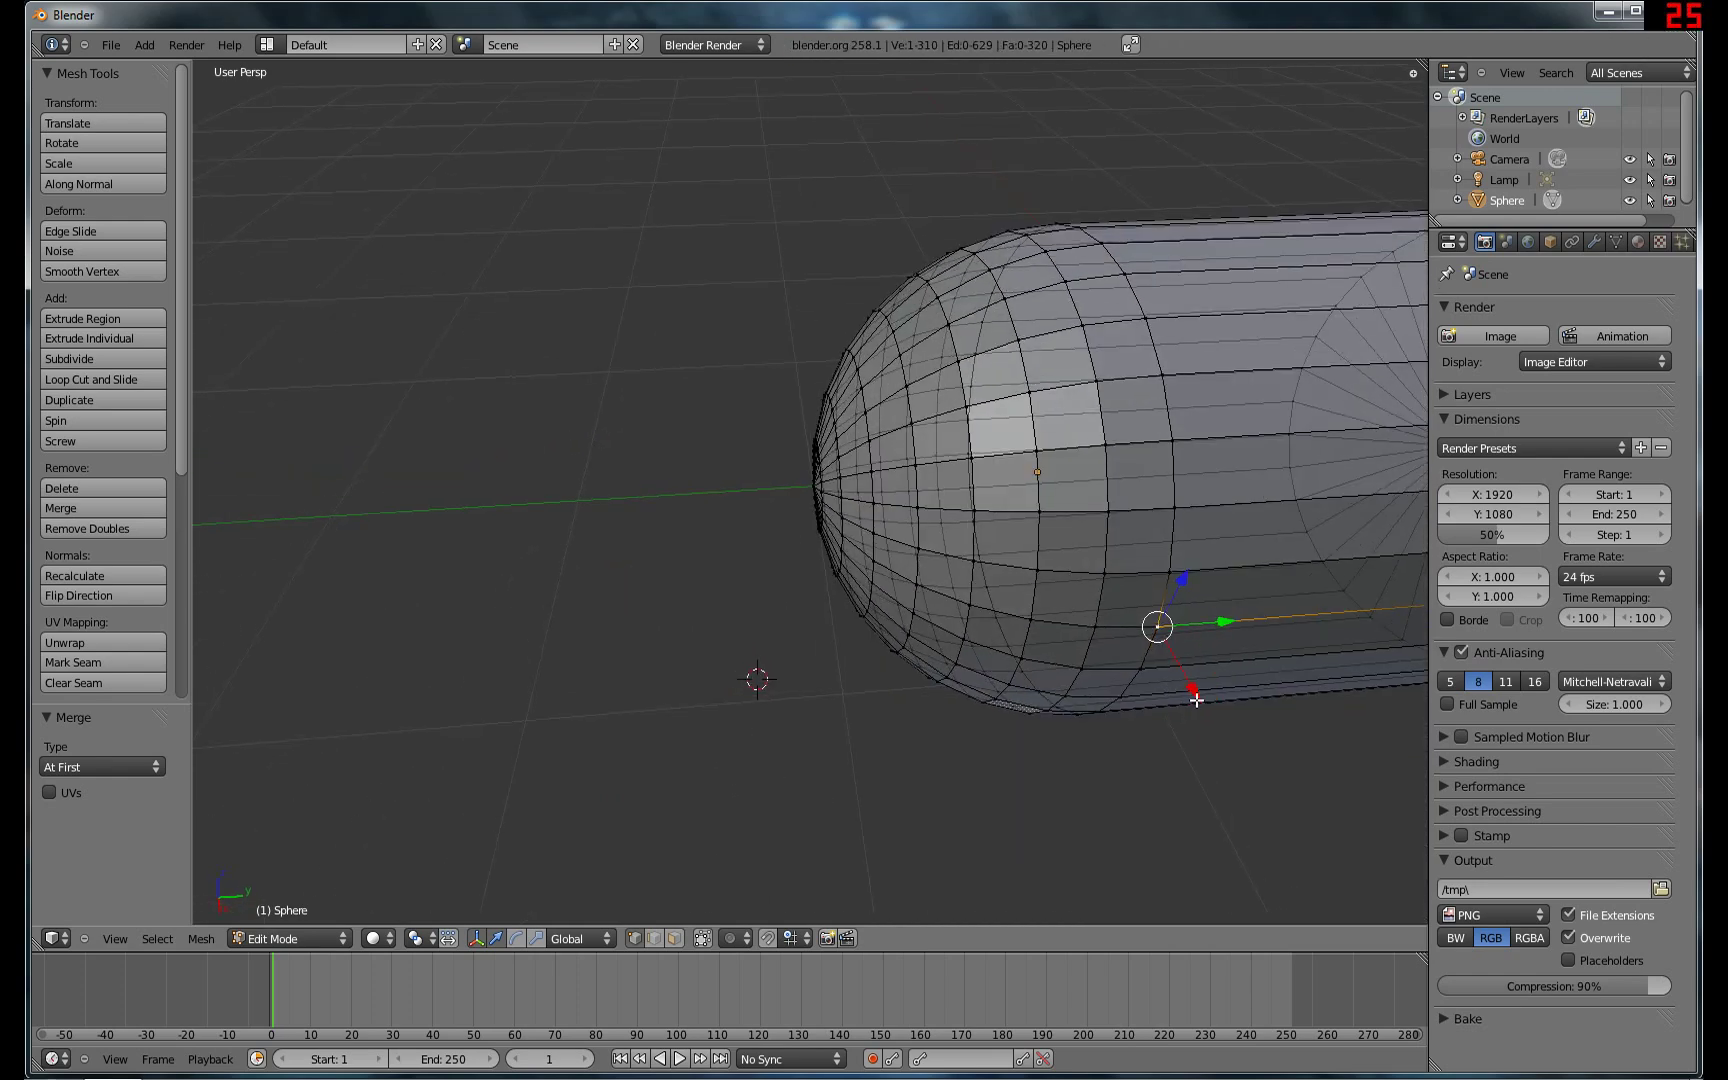
left_click_drag(1196, 700, 1228, 749)
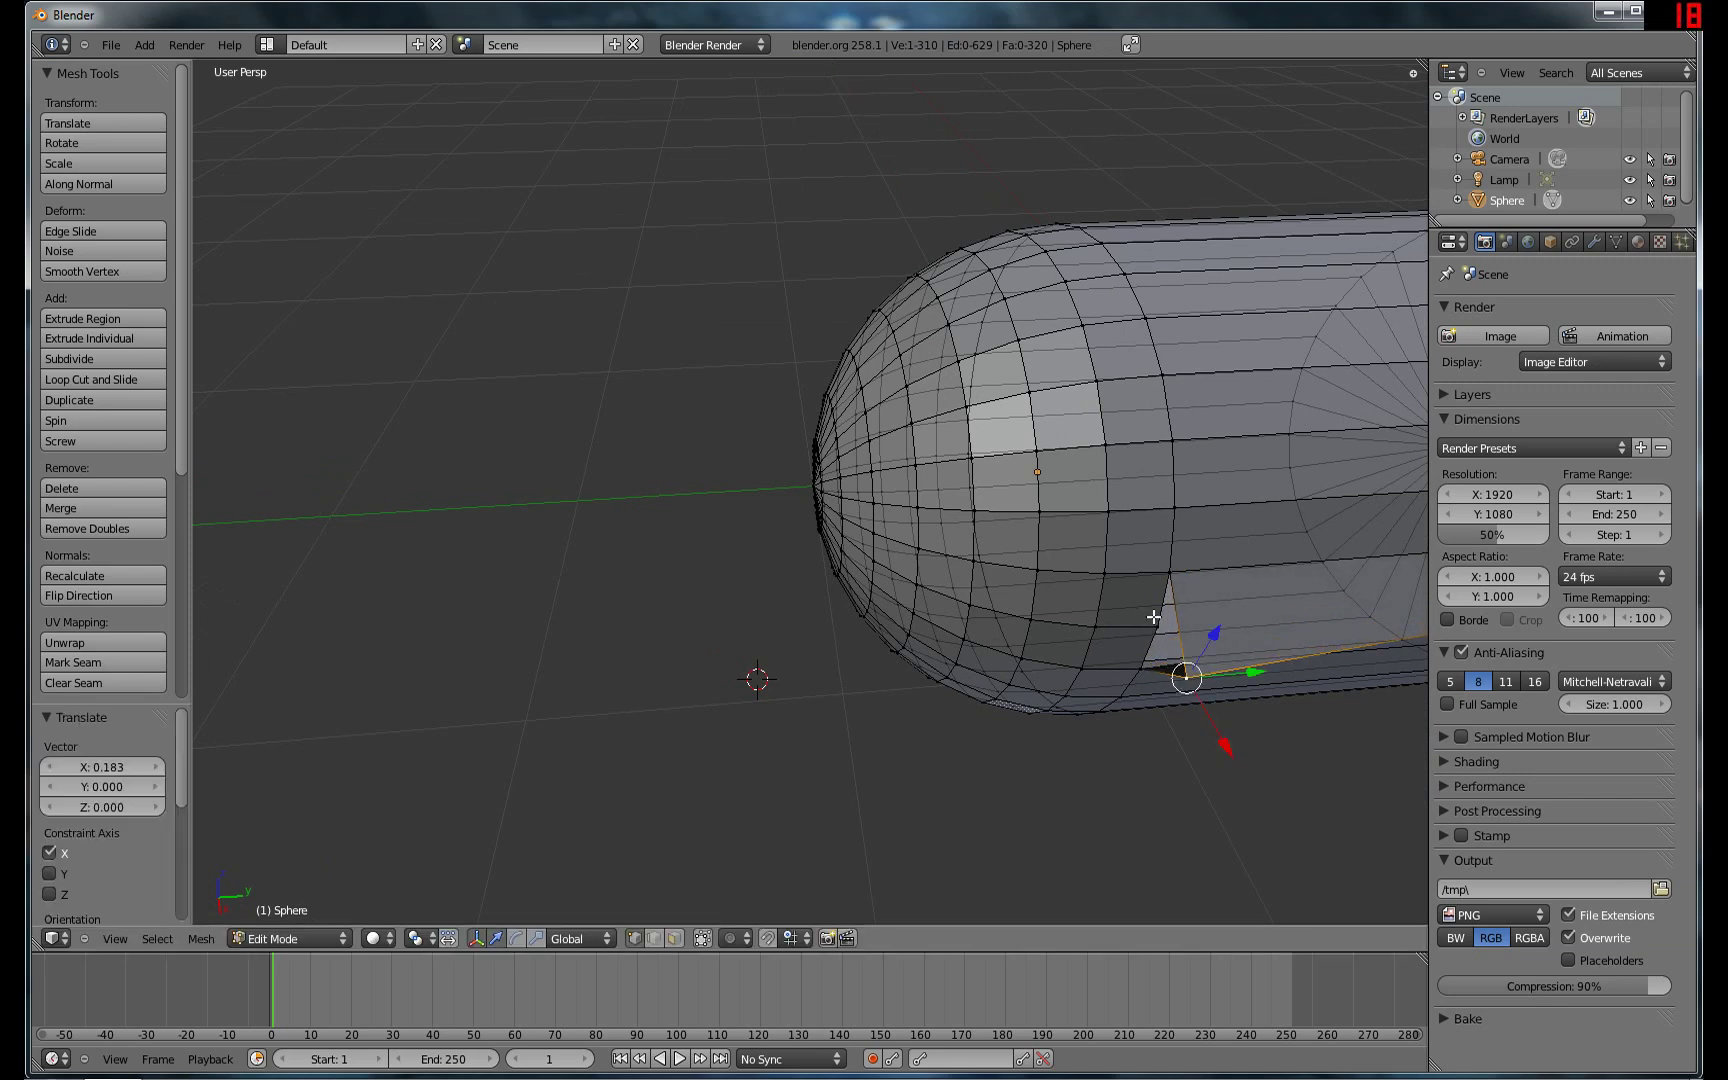
key("ctrl+z")
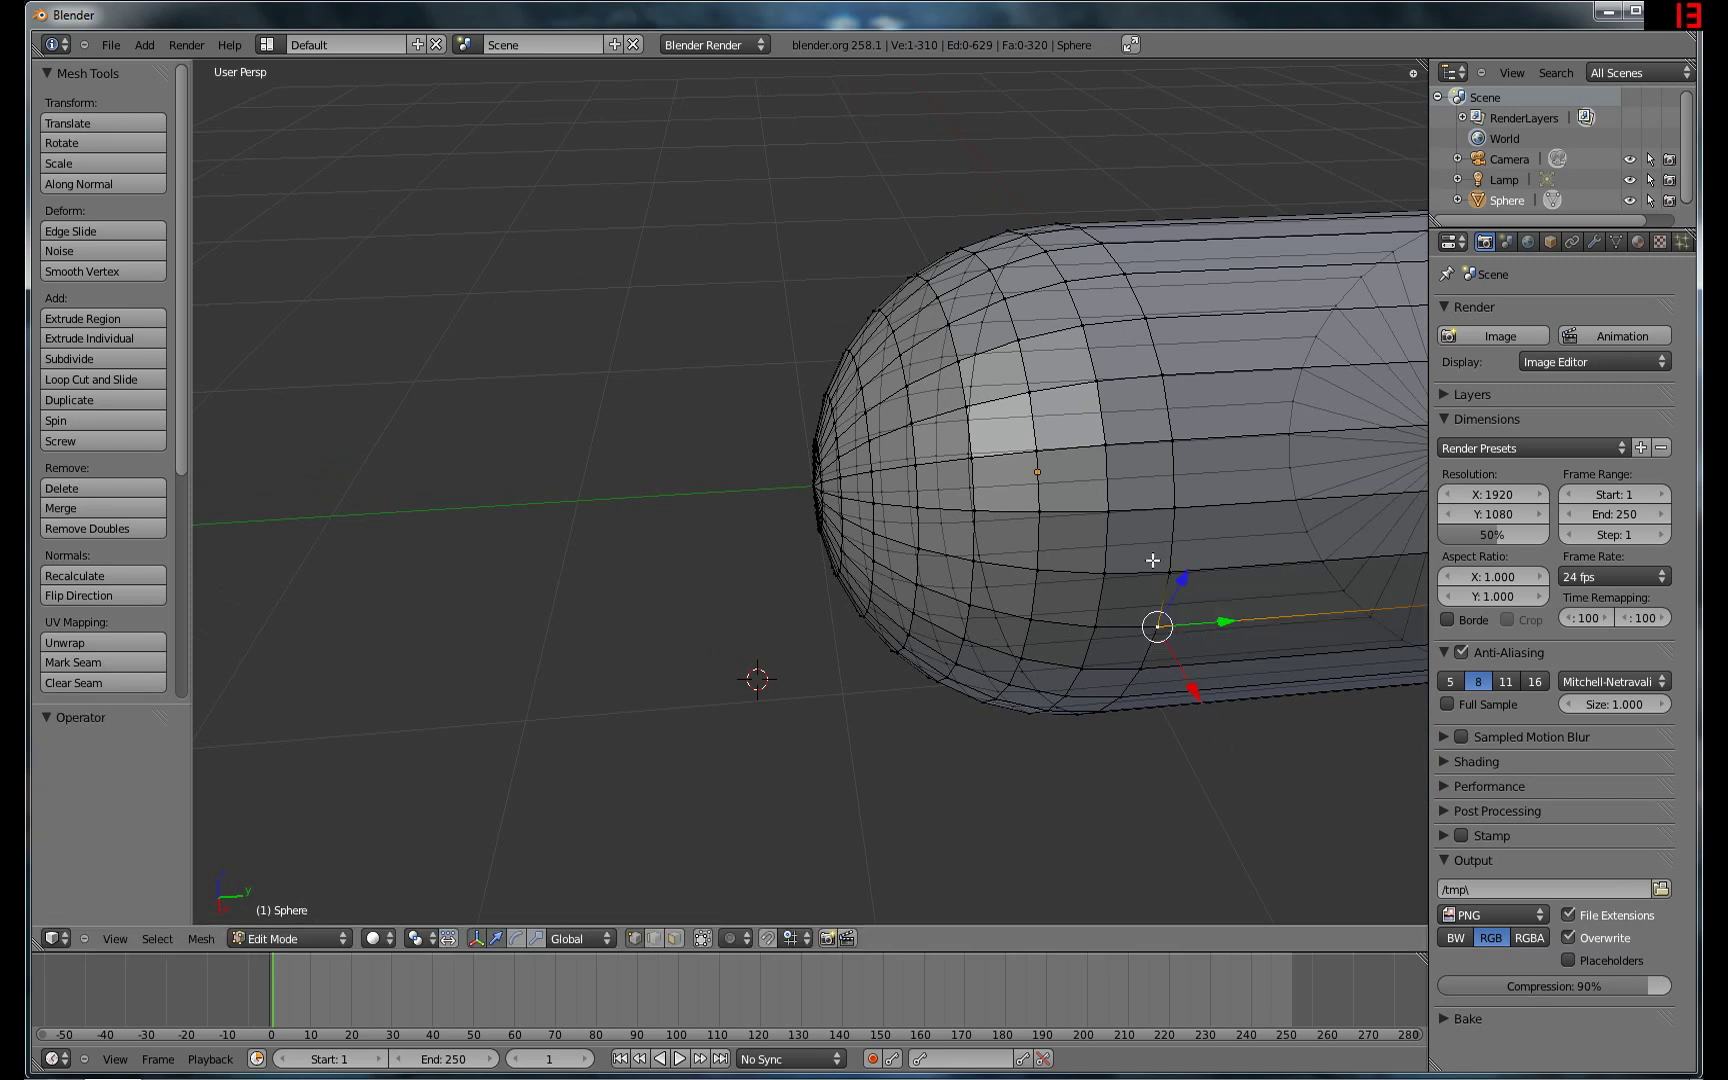
Test-slide another seam vertex along X, undo it, and select its seam partner.
right_click(1173, 443)
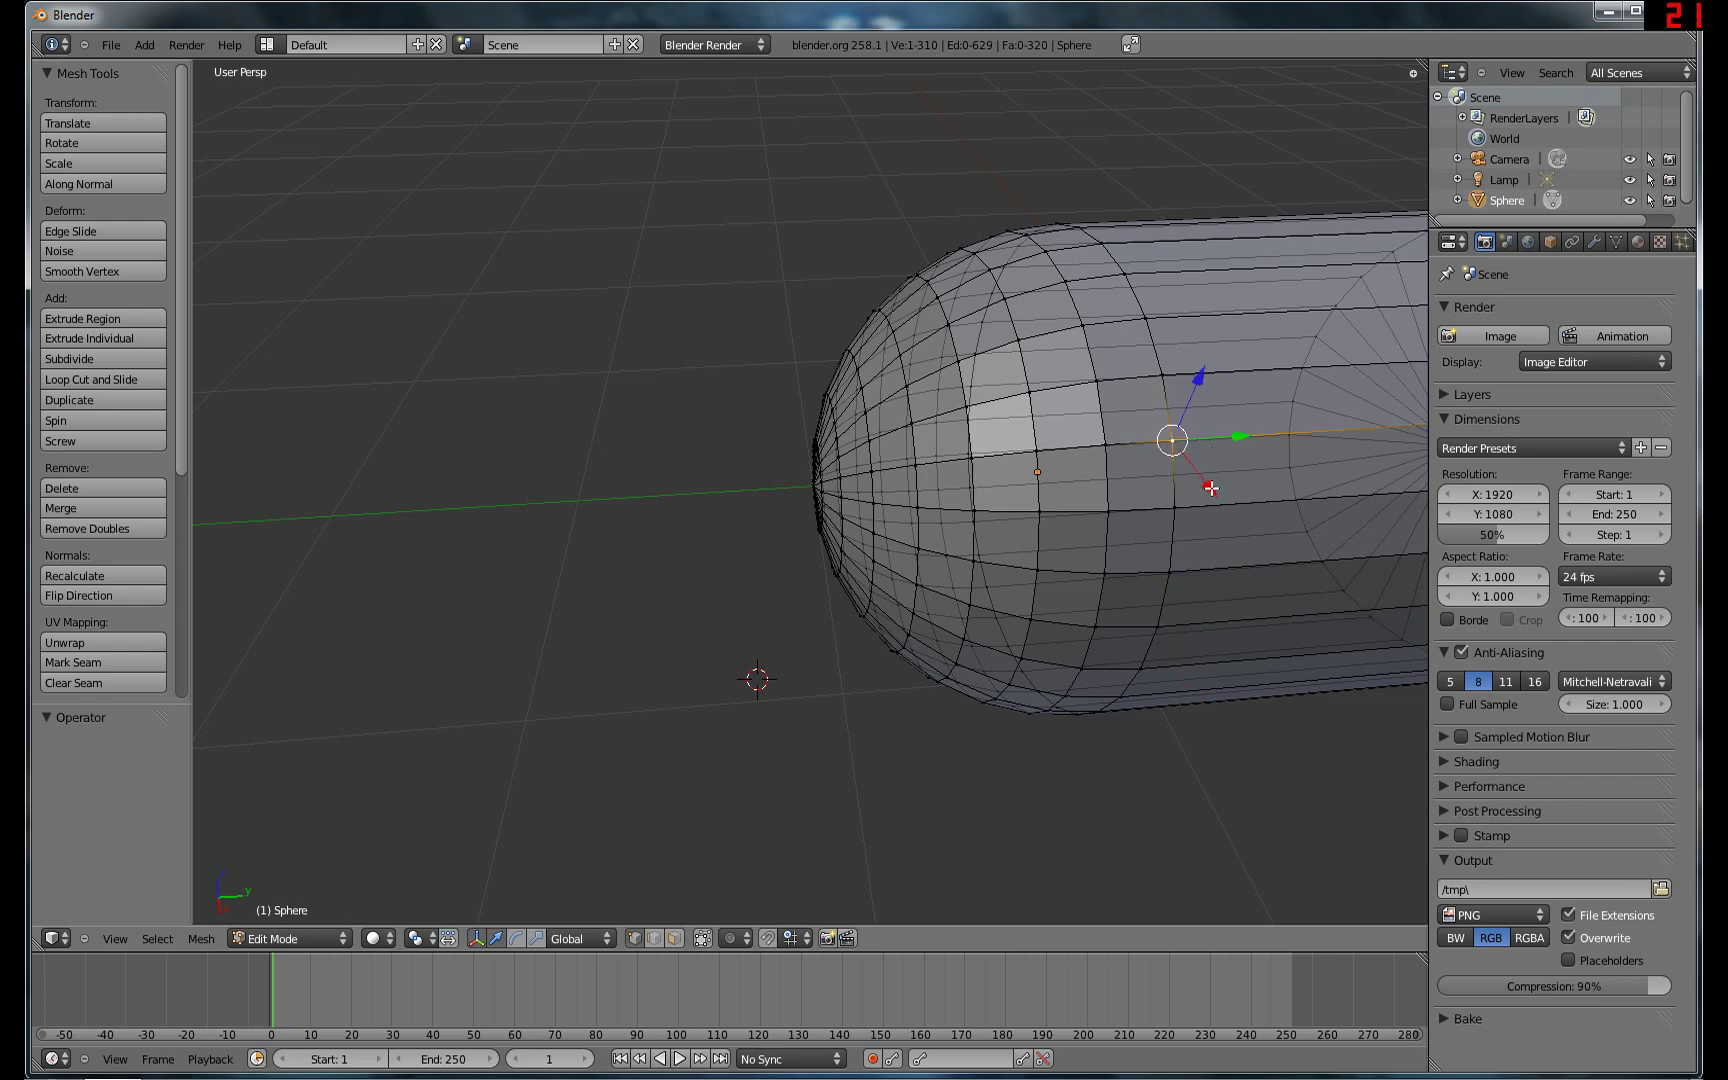
mouse_move(1212, 488)
left_mouse_down()
mouse_move(1262, 541)
mouse_move(1231, 510)
left_mouse_up()
key("ctrl+z")
middle_click_drag(1222, 506, 1160, 530)
right_click(1124, 651, "shift")
Merge the selected seam pair and the next one At First.
key("w")
left_click(1110, 702)
left_click(1126, 648)
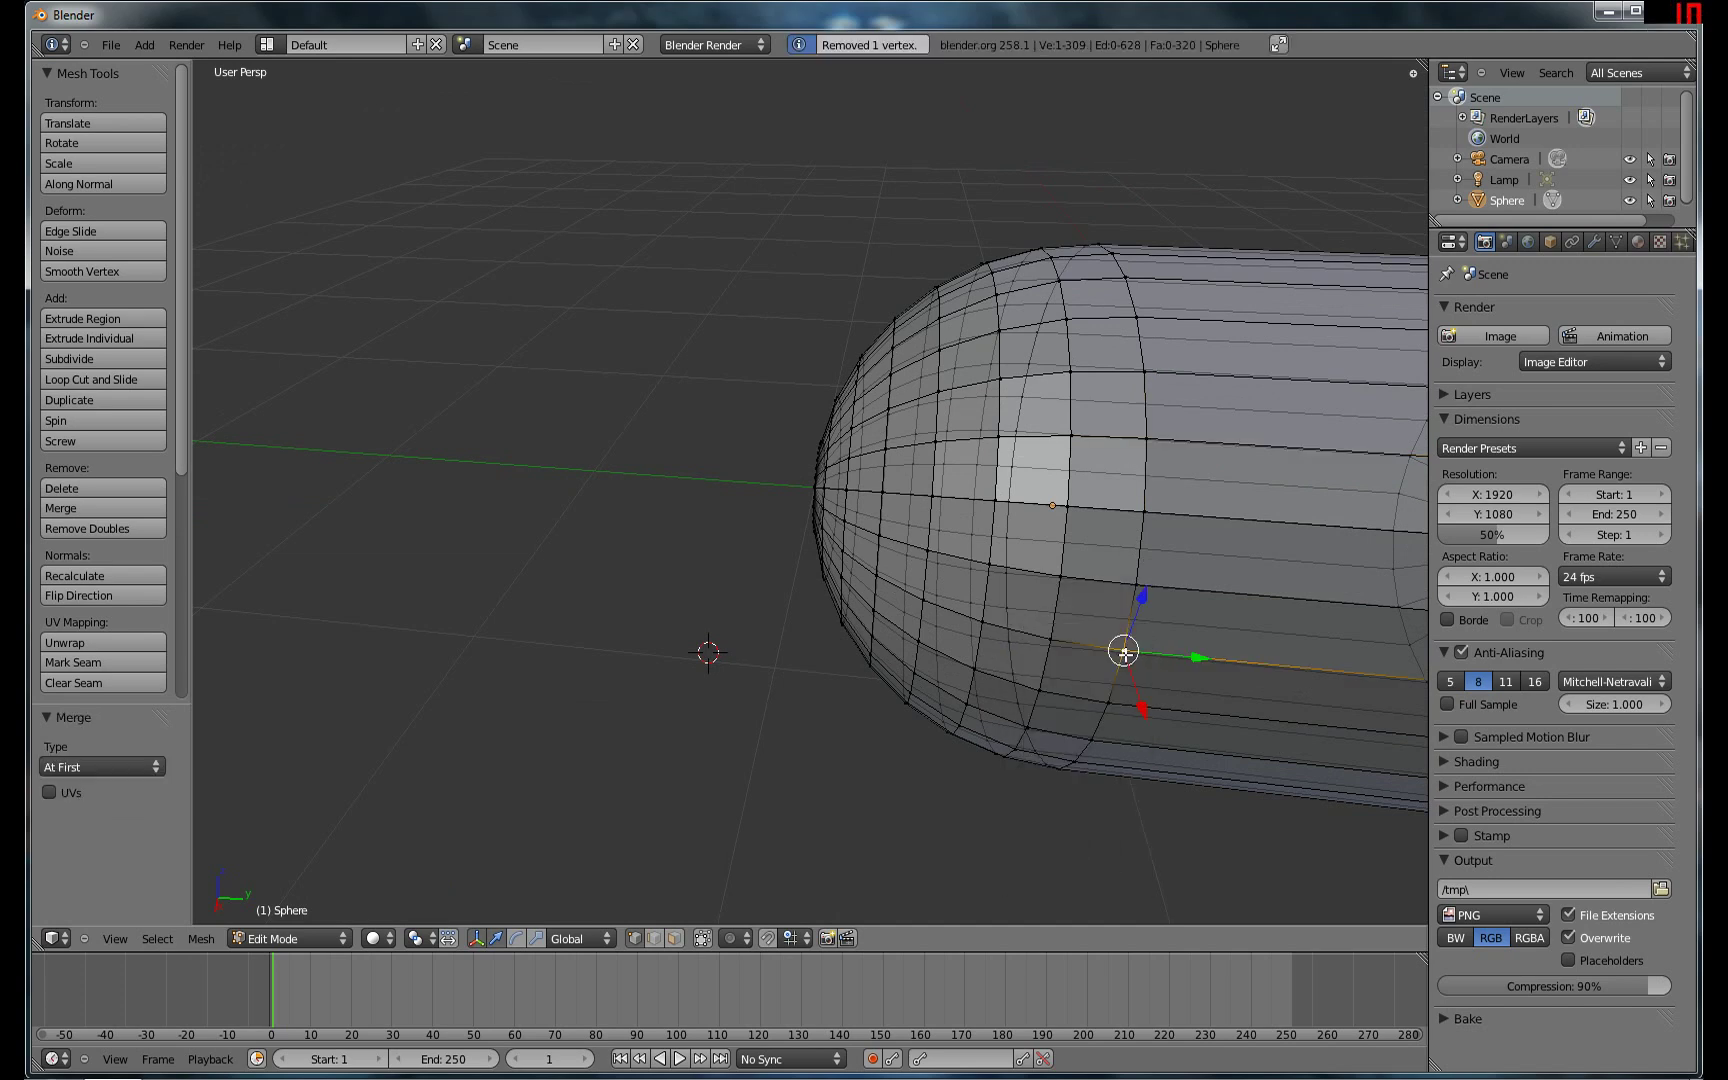
right_click(1109, 703, "shift")
key("alt+m")
left_click(1109, 705)
Merge the following seam vertex pair At First.
right_click(1096, 742, "shift")
right_click(1094, 742)
key("w")
left_click(1093, 740)
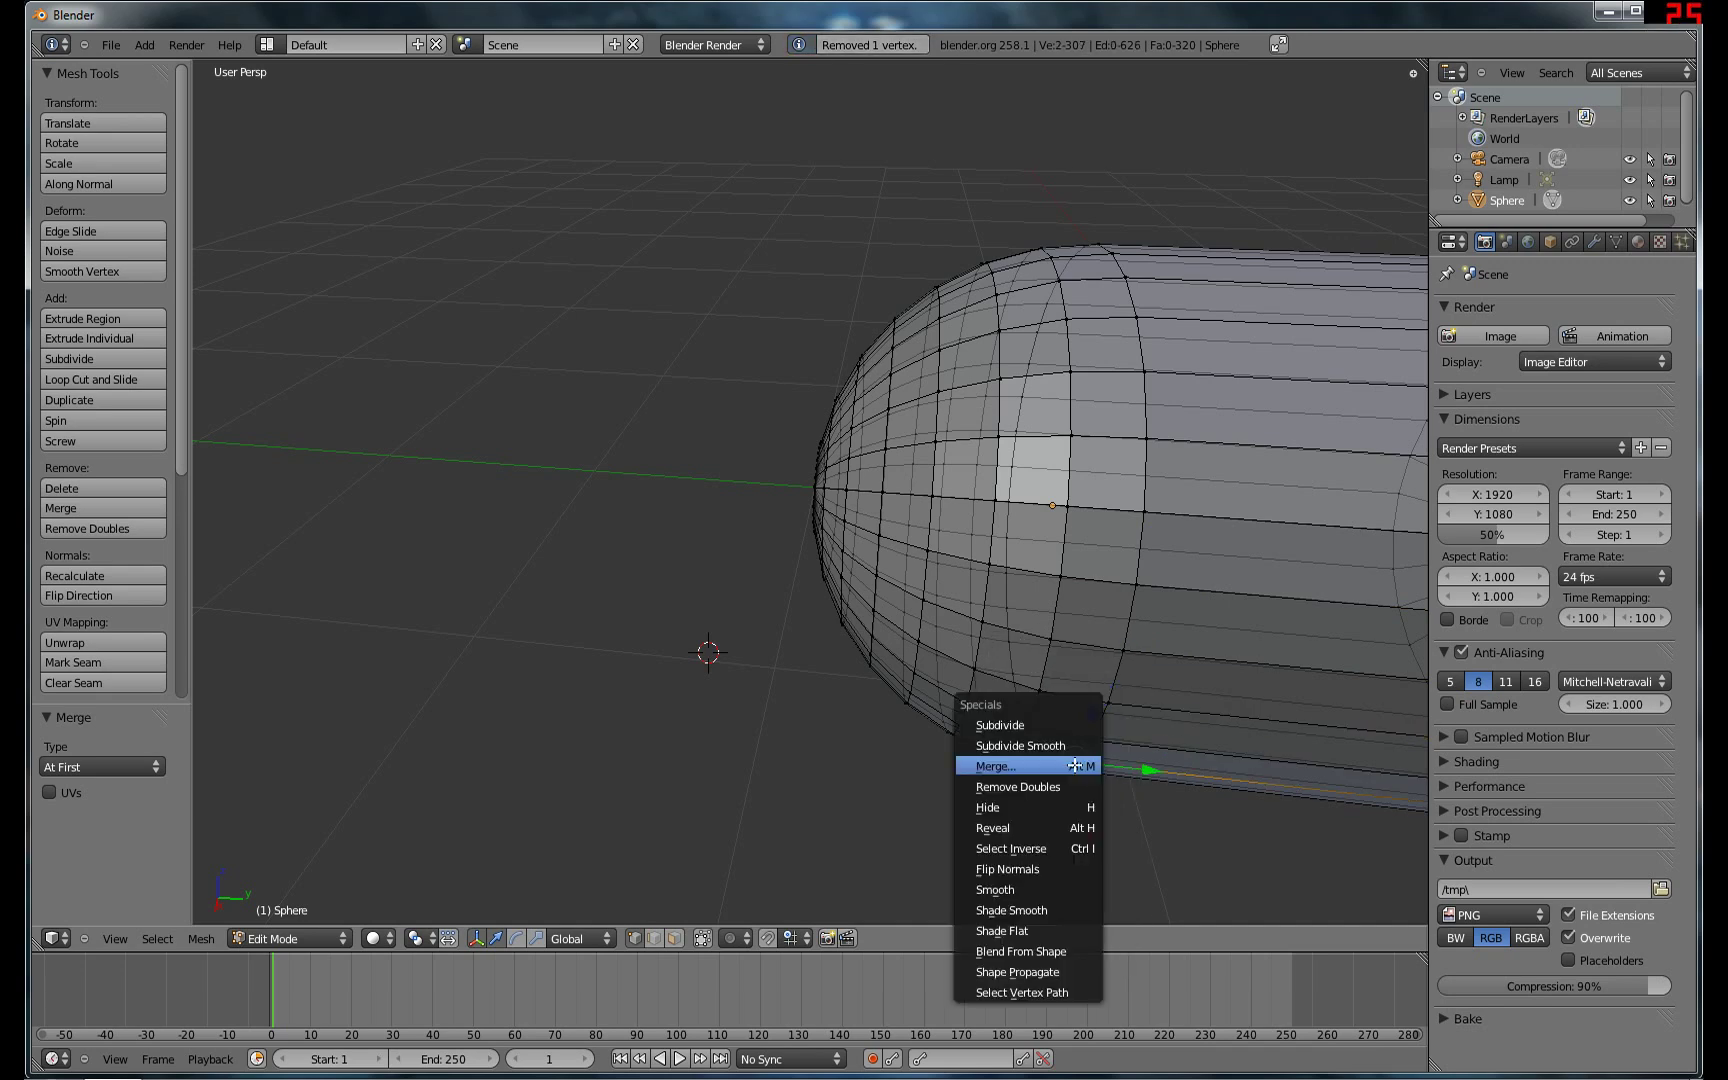
left_click(1075, 766)
left_click(1076, 762)
Merge another seam pair from a new angle and select a lower seam vertex.
middle_click_drag(1062, 765, 1104, 607)
key("w")
left_click(1102, 599)
left_click(1102, 599)
right_click(1104, 664)
Check the remaining seam edges near the capsule end, then zoom out.
middle_click_drag(1104, 664, 738, 523)
right_click(1014, 485)
right_click(738, 523)
right_click(719, 487)
right_click(698, 465)
middle_click_drag(690, 447, 981, 514)
scroll(1025, 441, "down", 5)
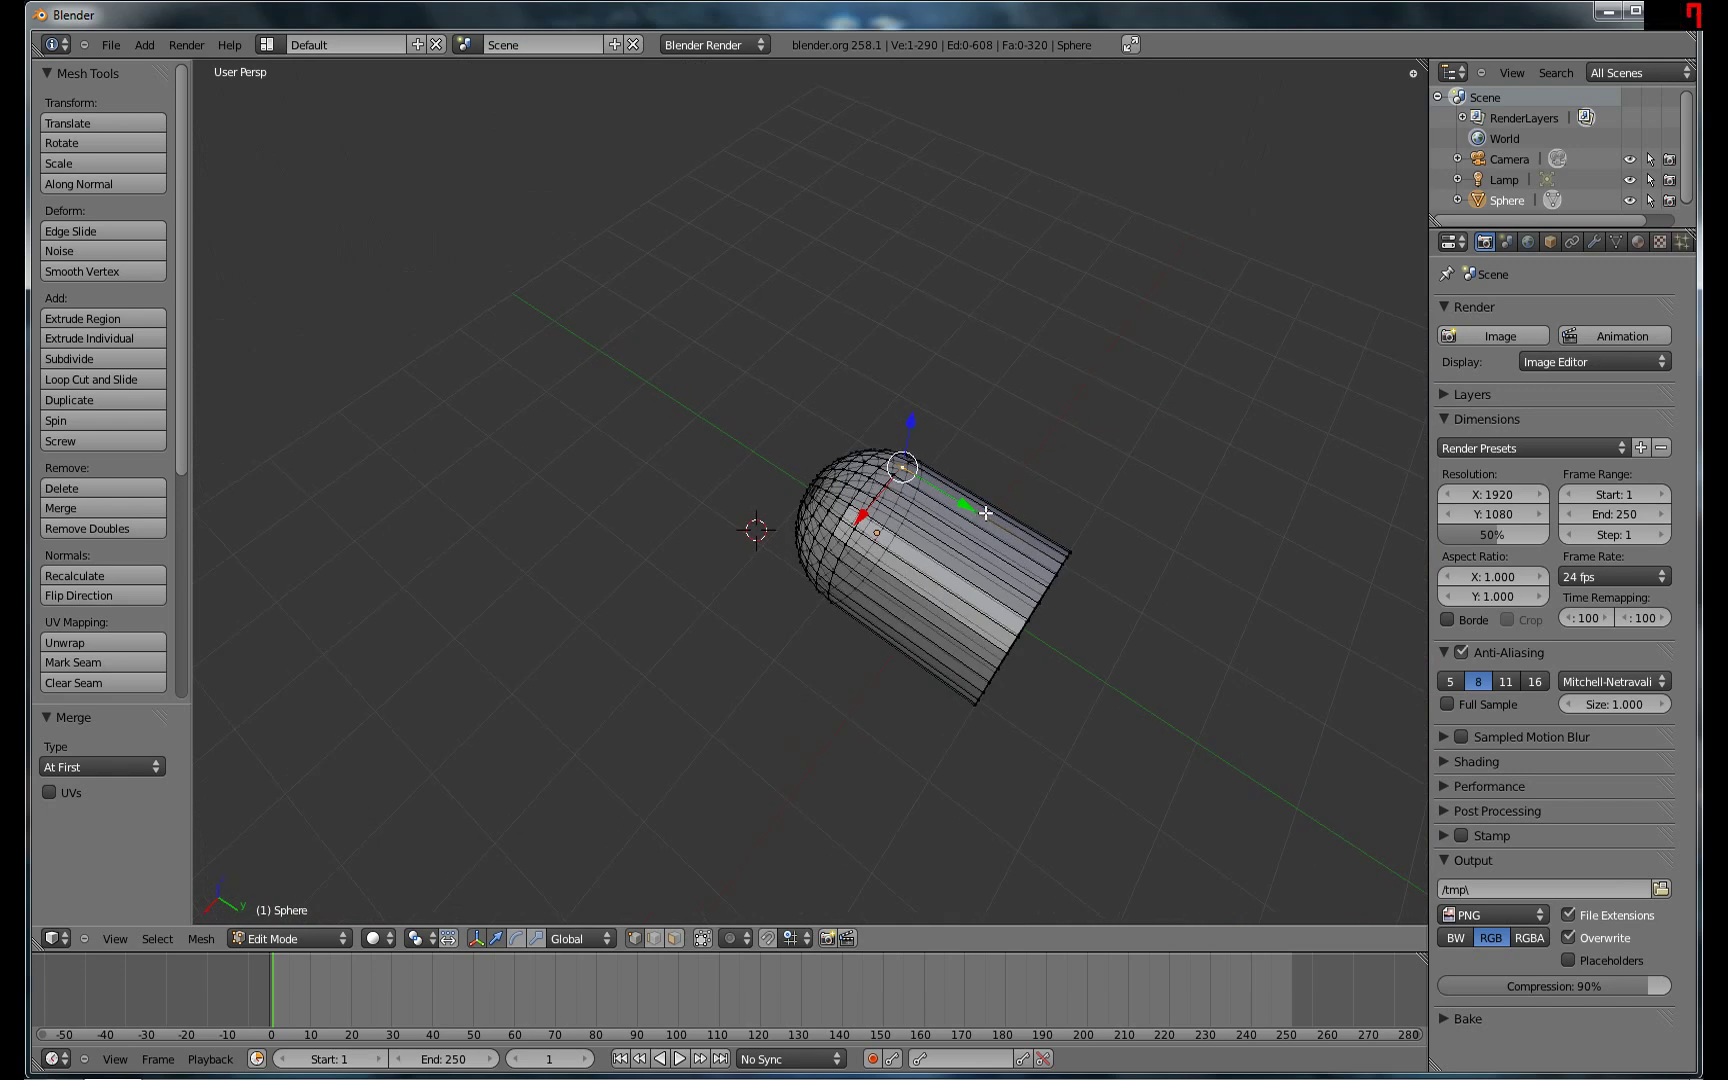
Delete the capsule object and add a new cylinder mesh.
key("Tab")
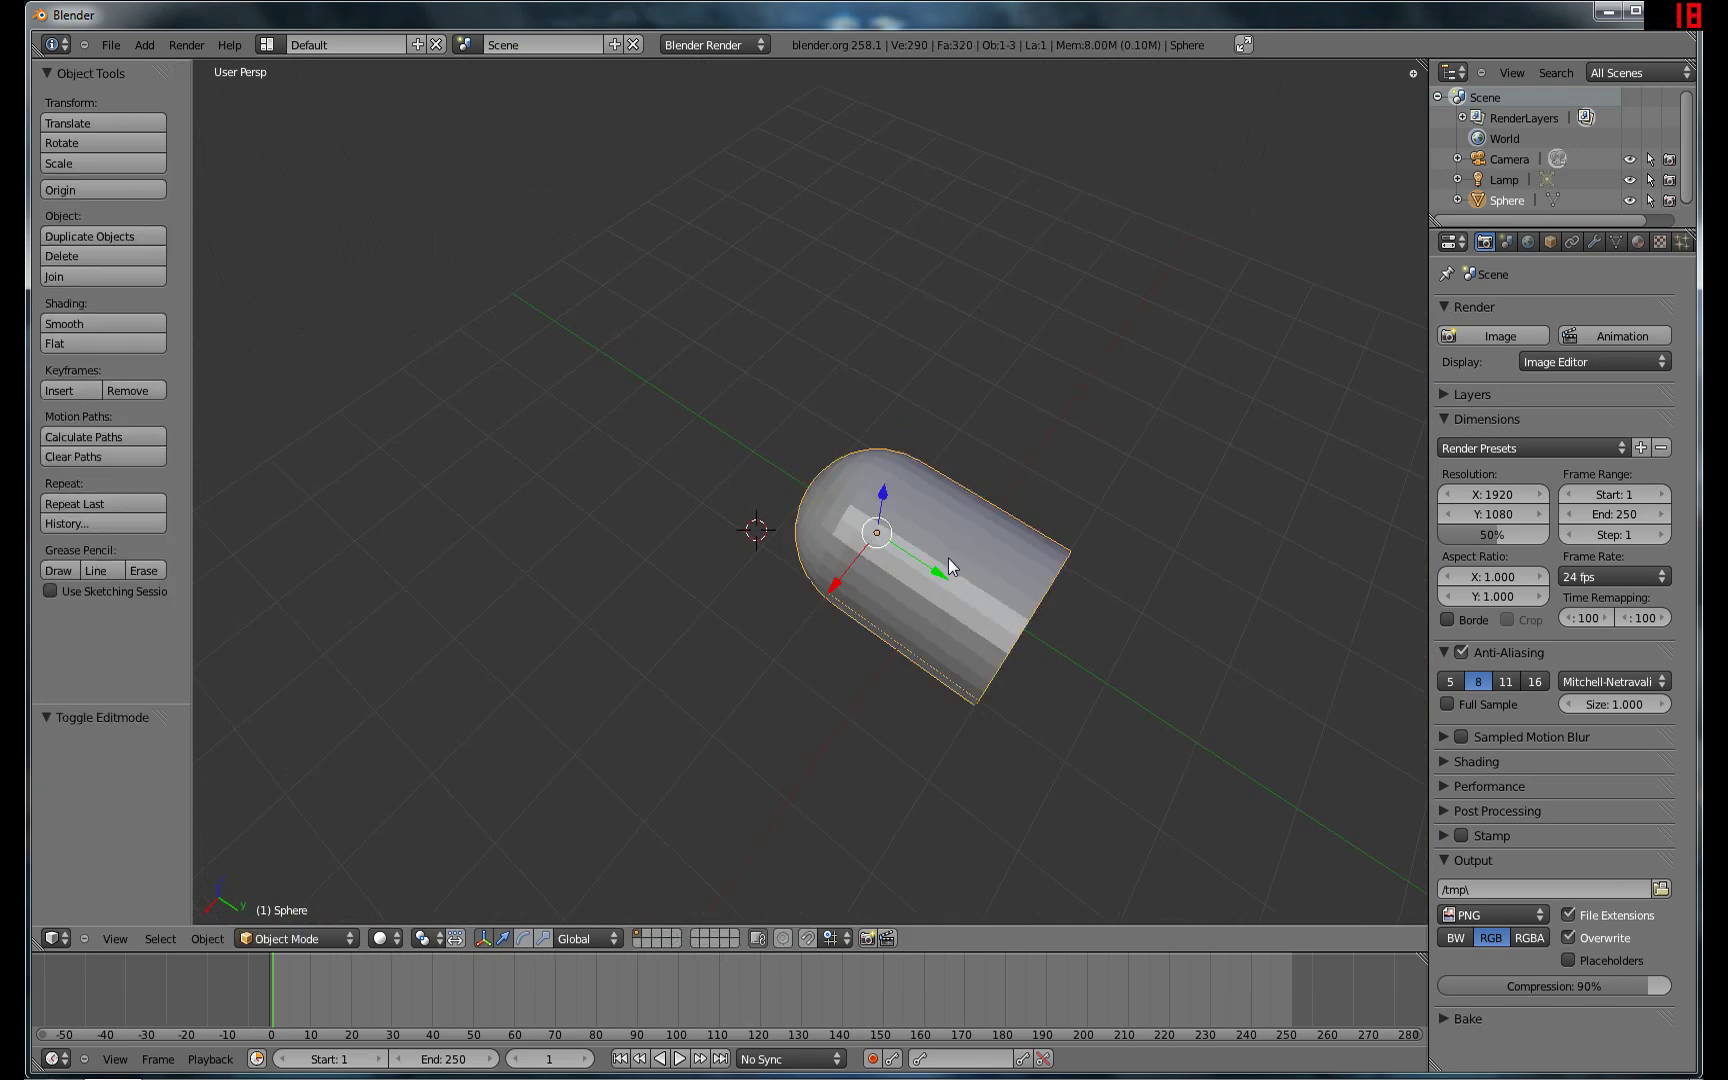
key("x")
left_click(949, 558)
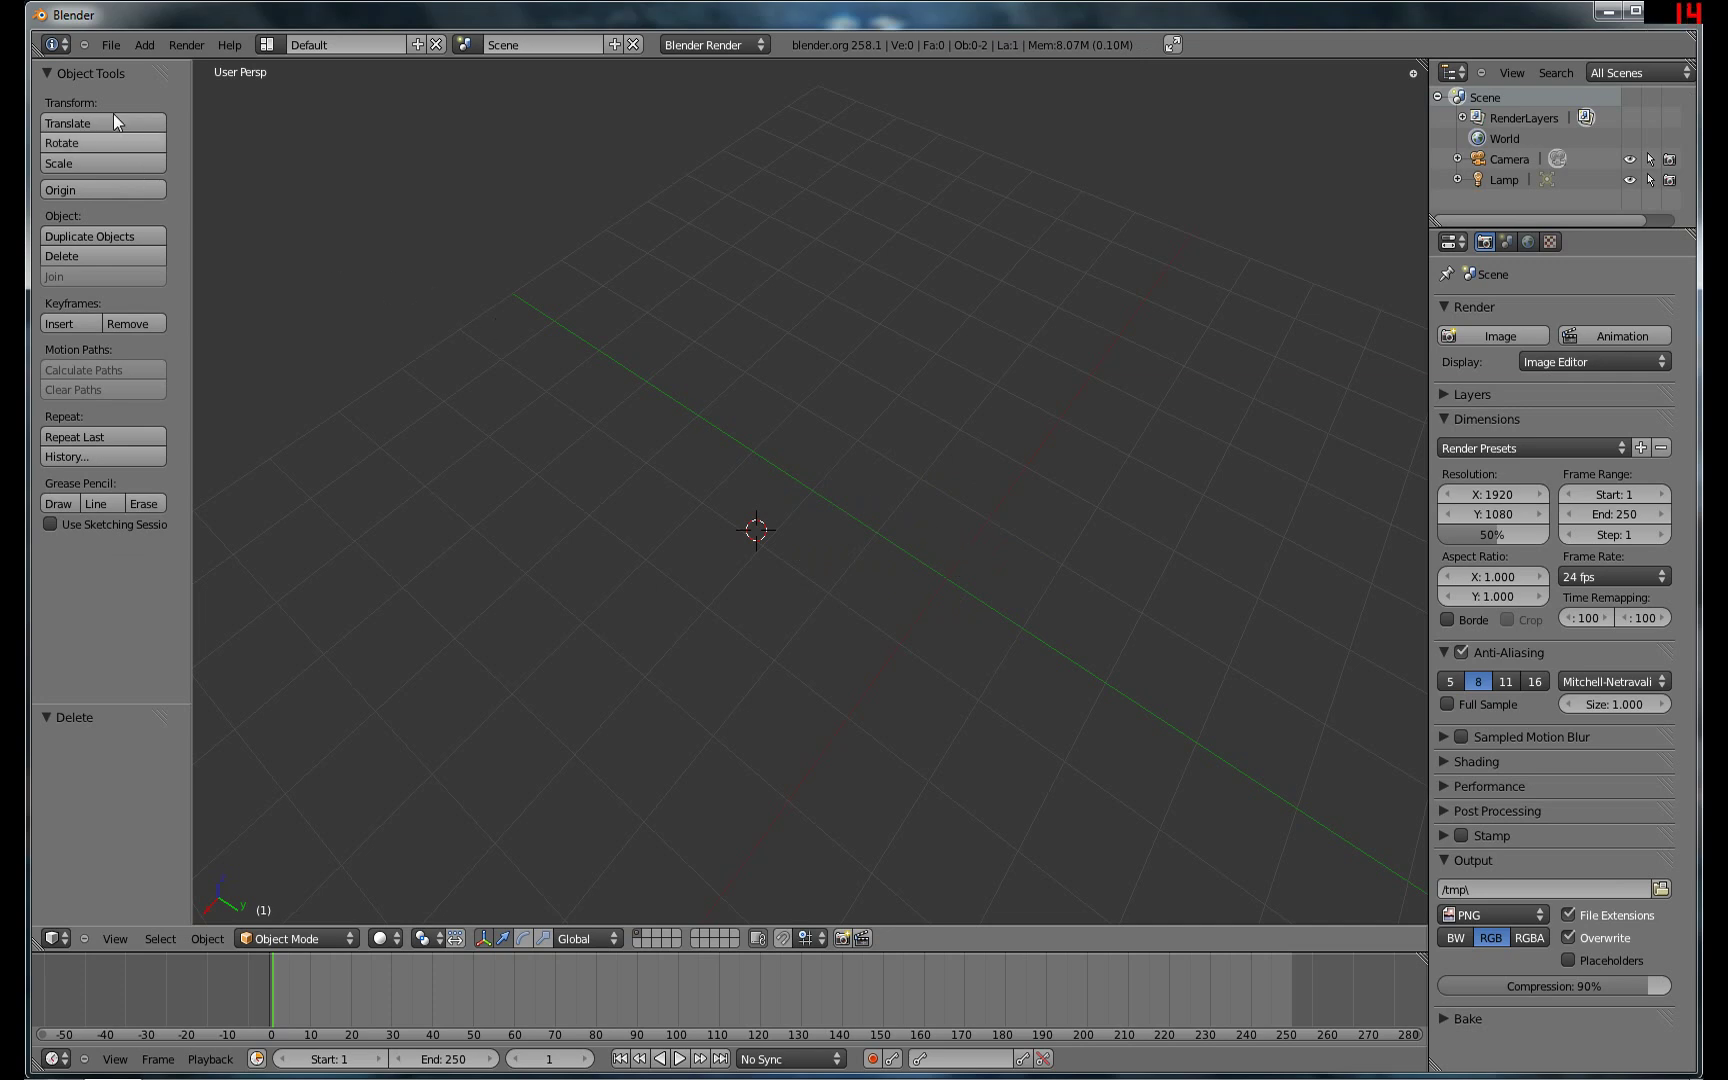
left_click(144, 44)
mouse_move(176, 62)
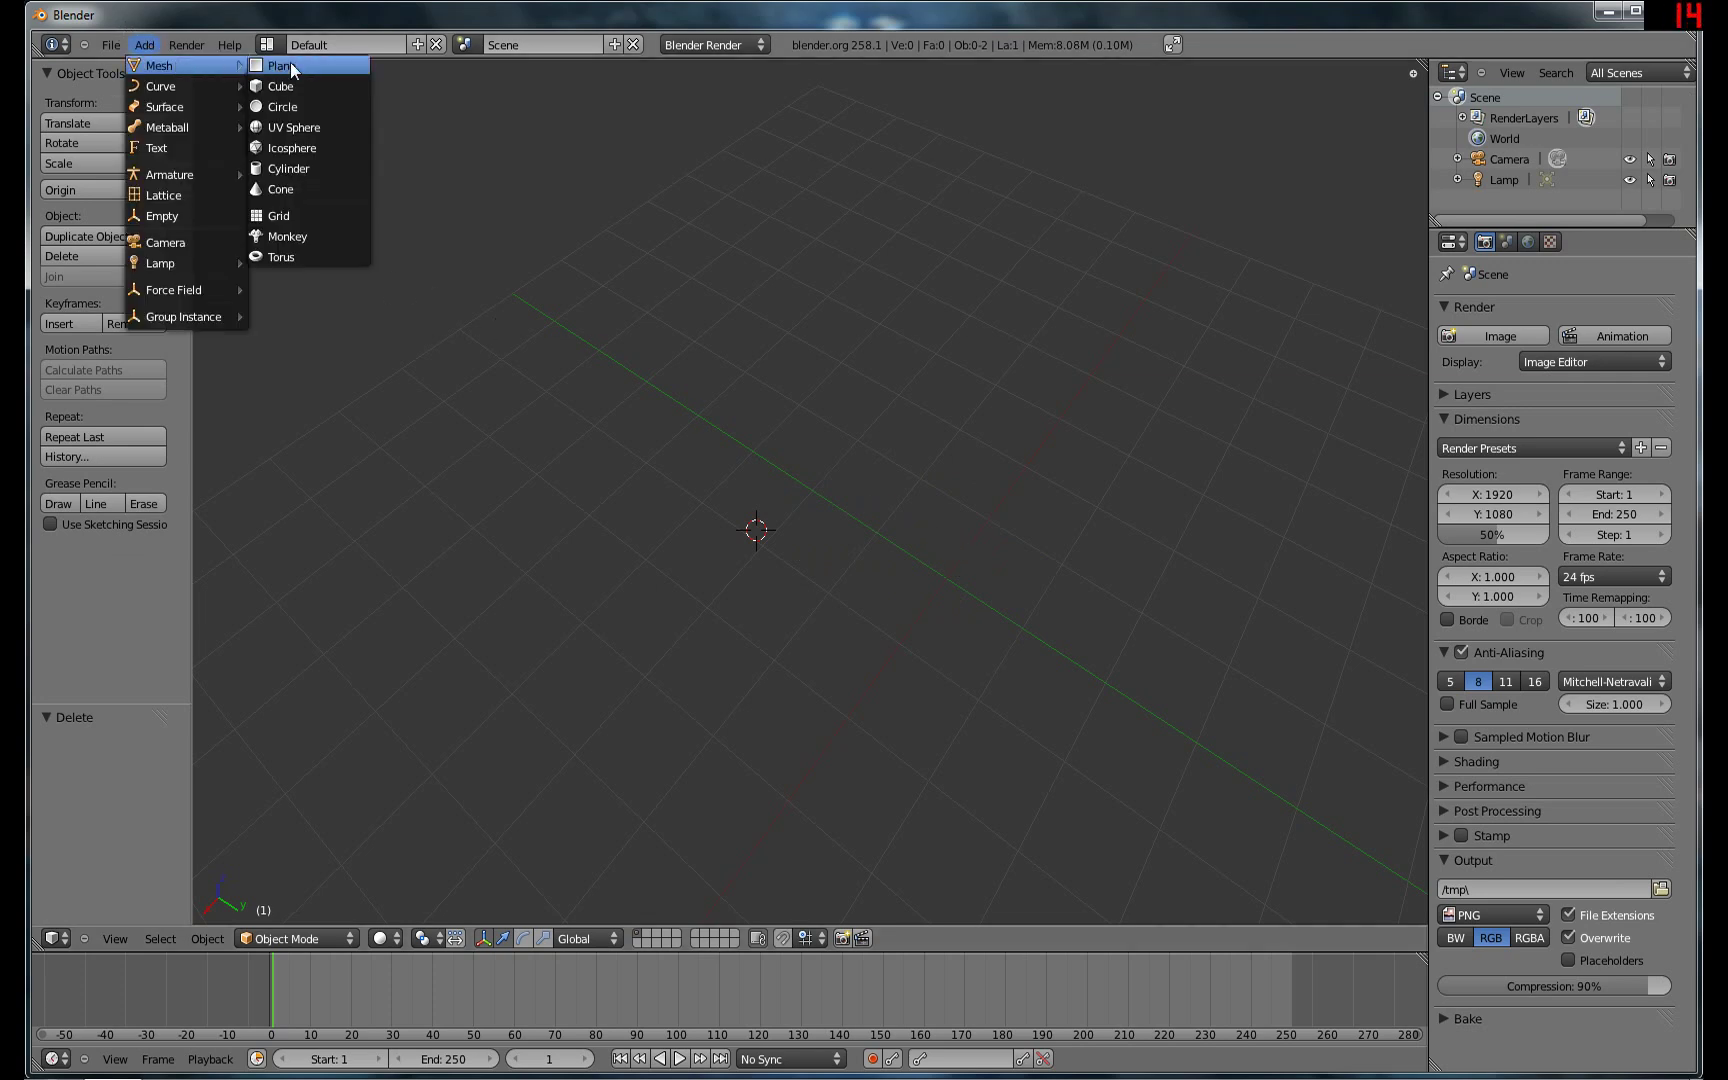
left_click(300, 168)
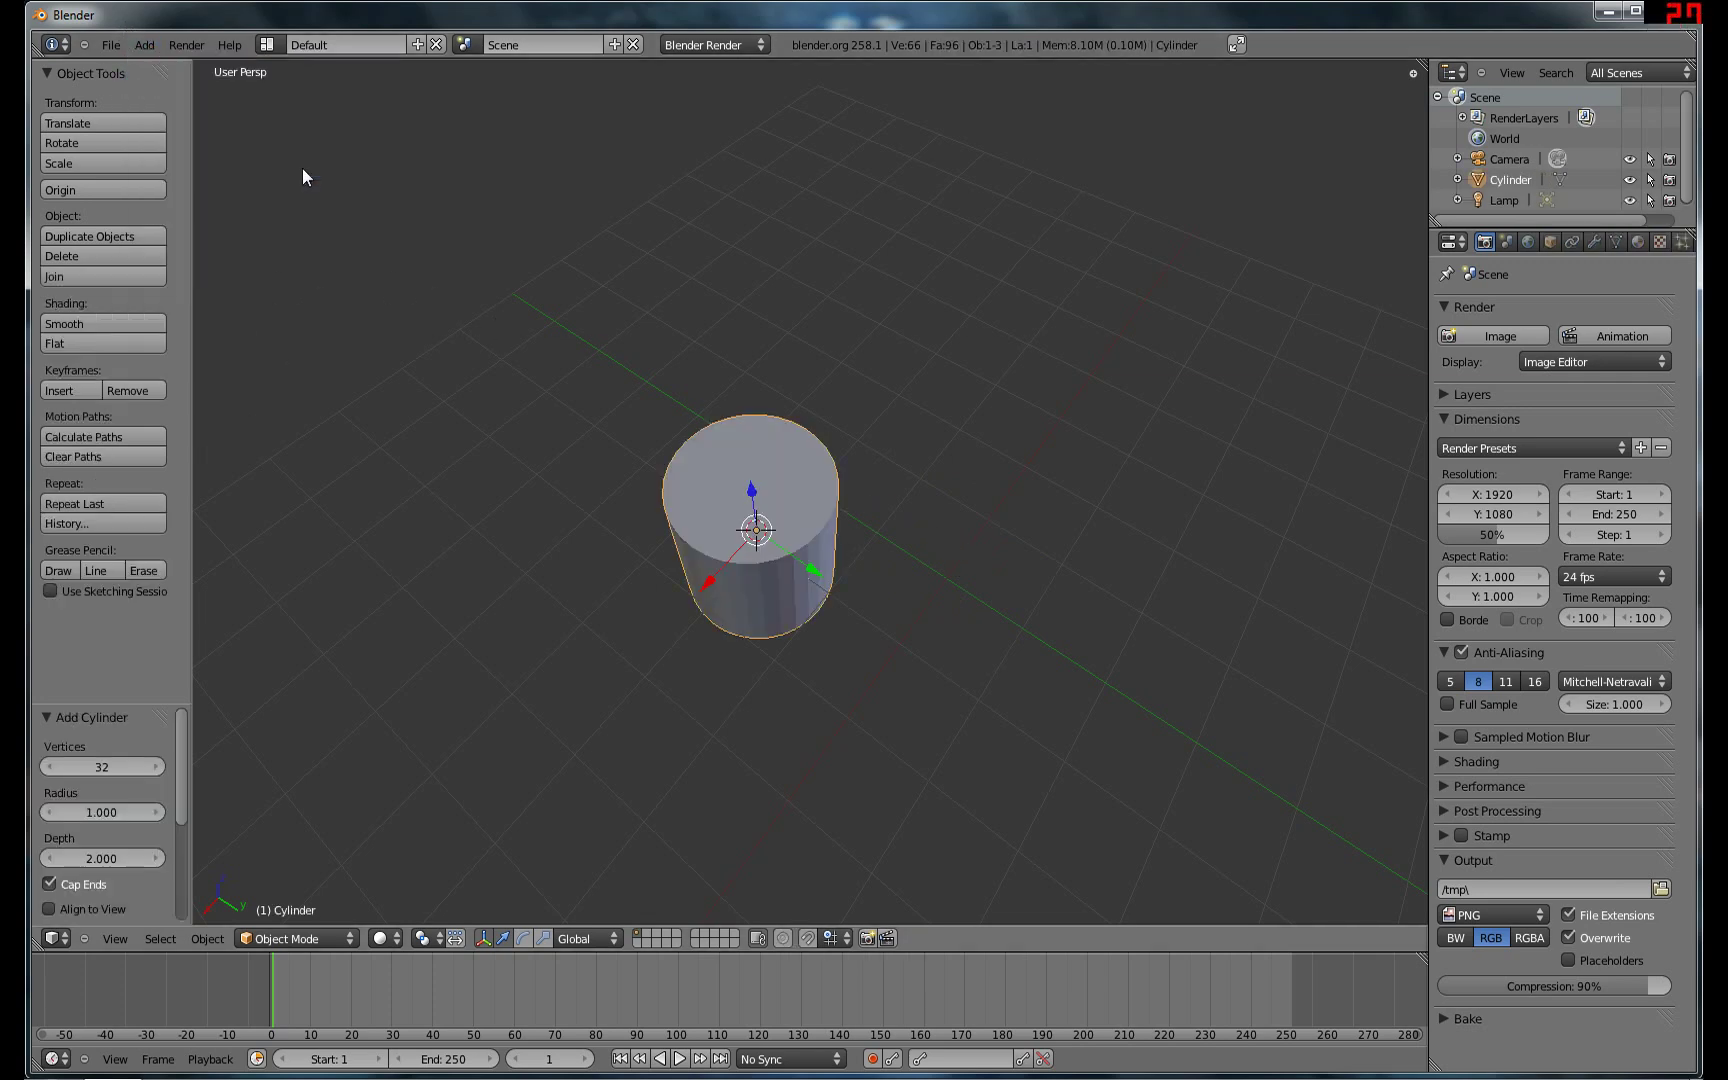
Rotate the cylinder exactly 90° about the X axis.
key("r")
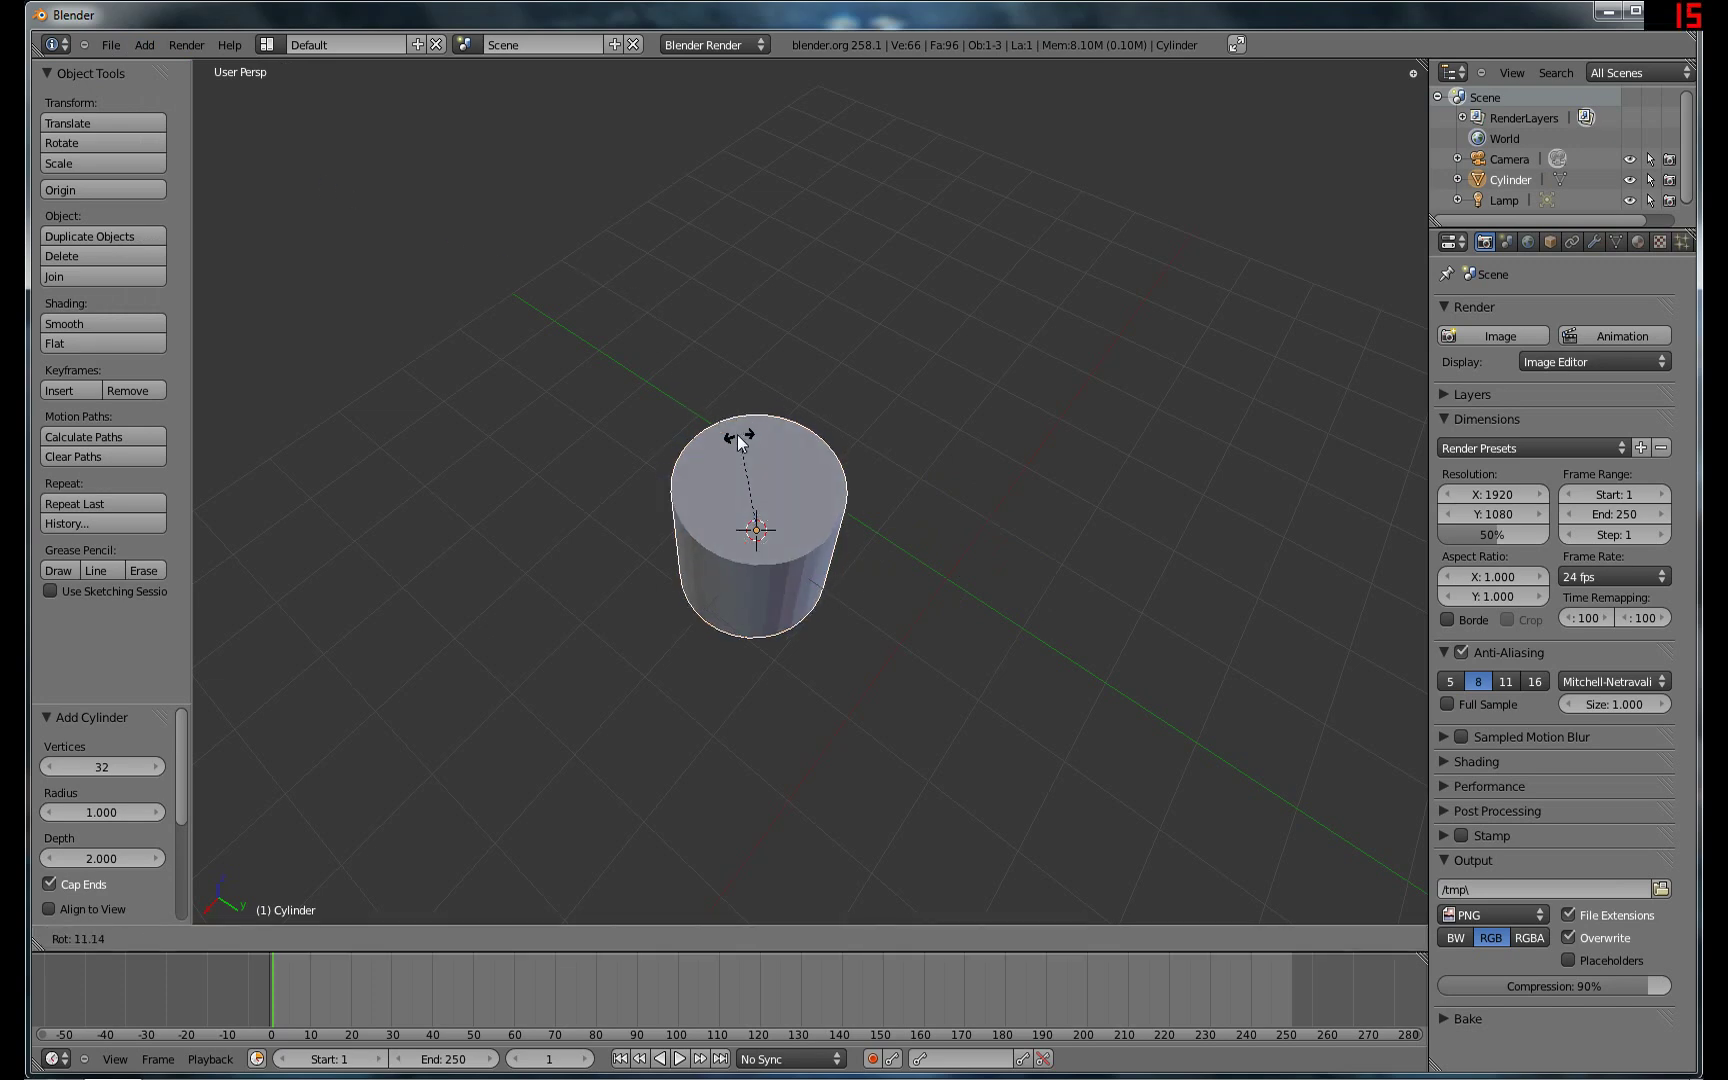
key("y")
key("z")
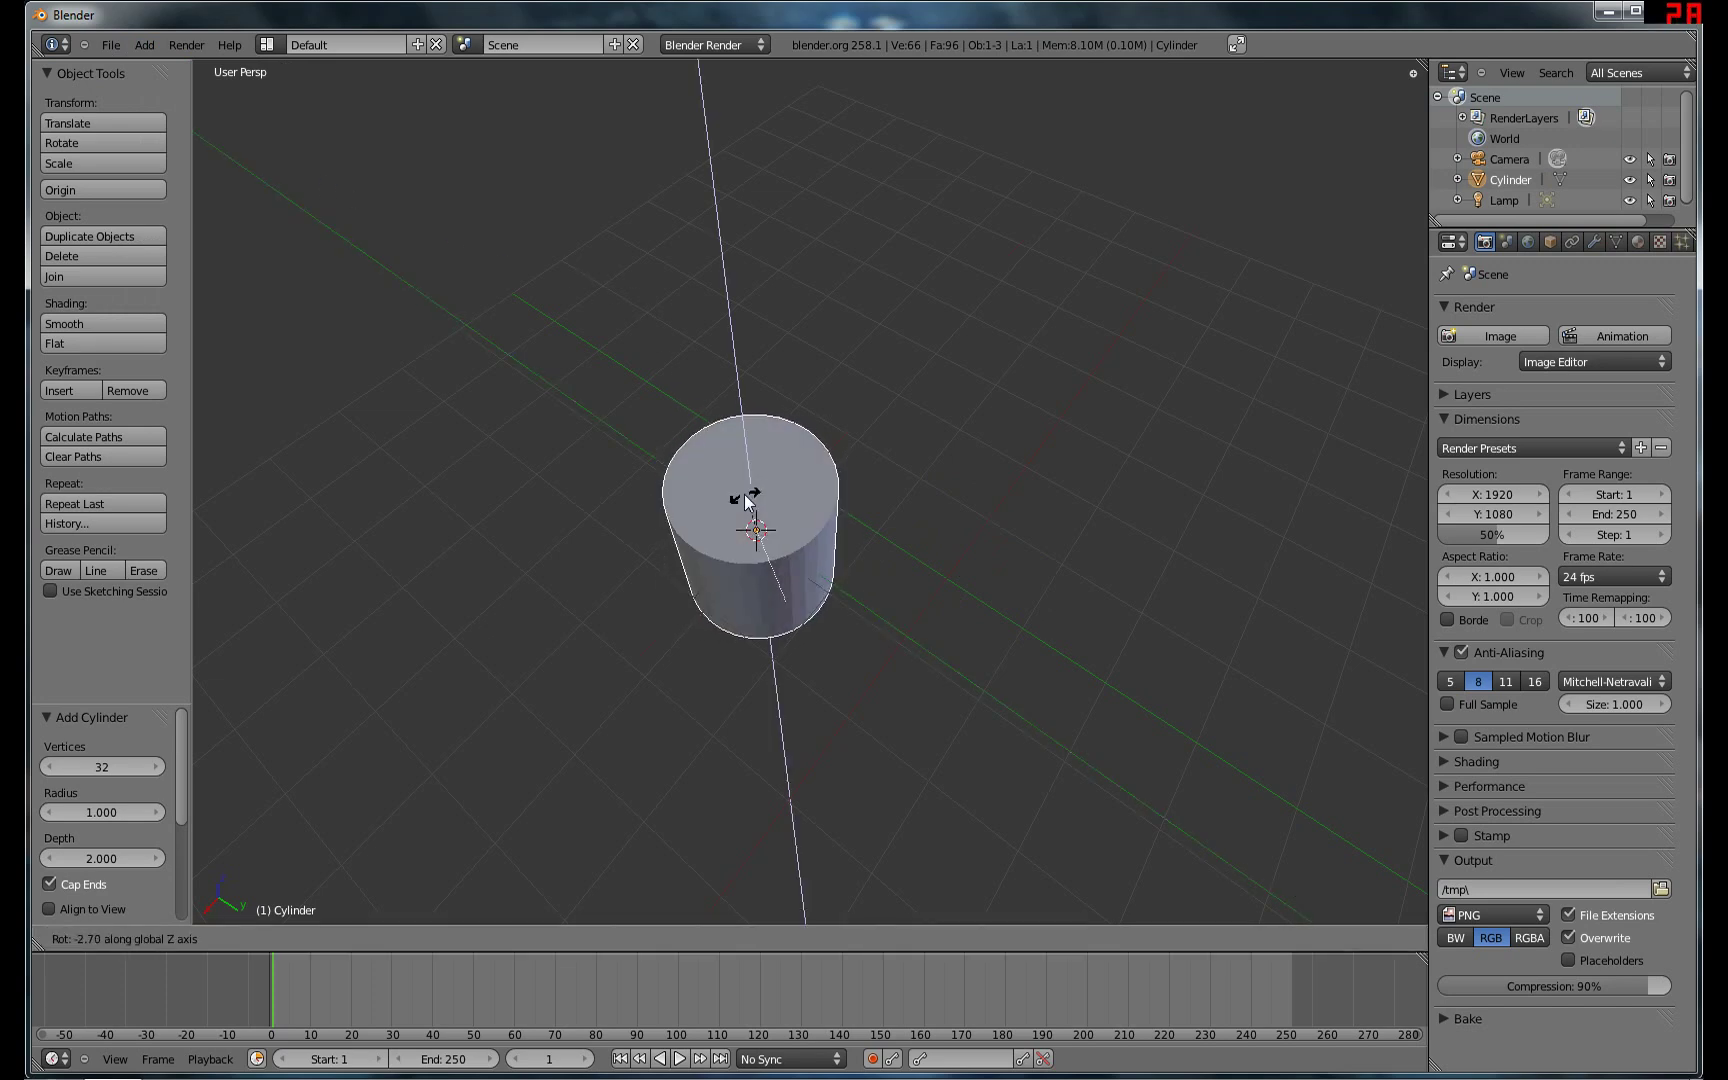
key("x")
key("ctrl")
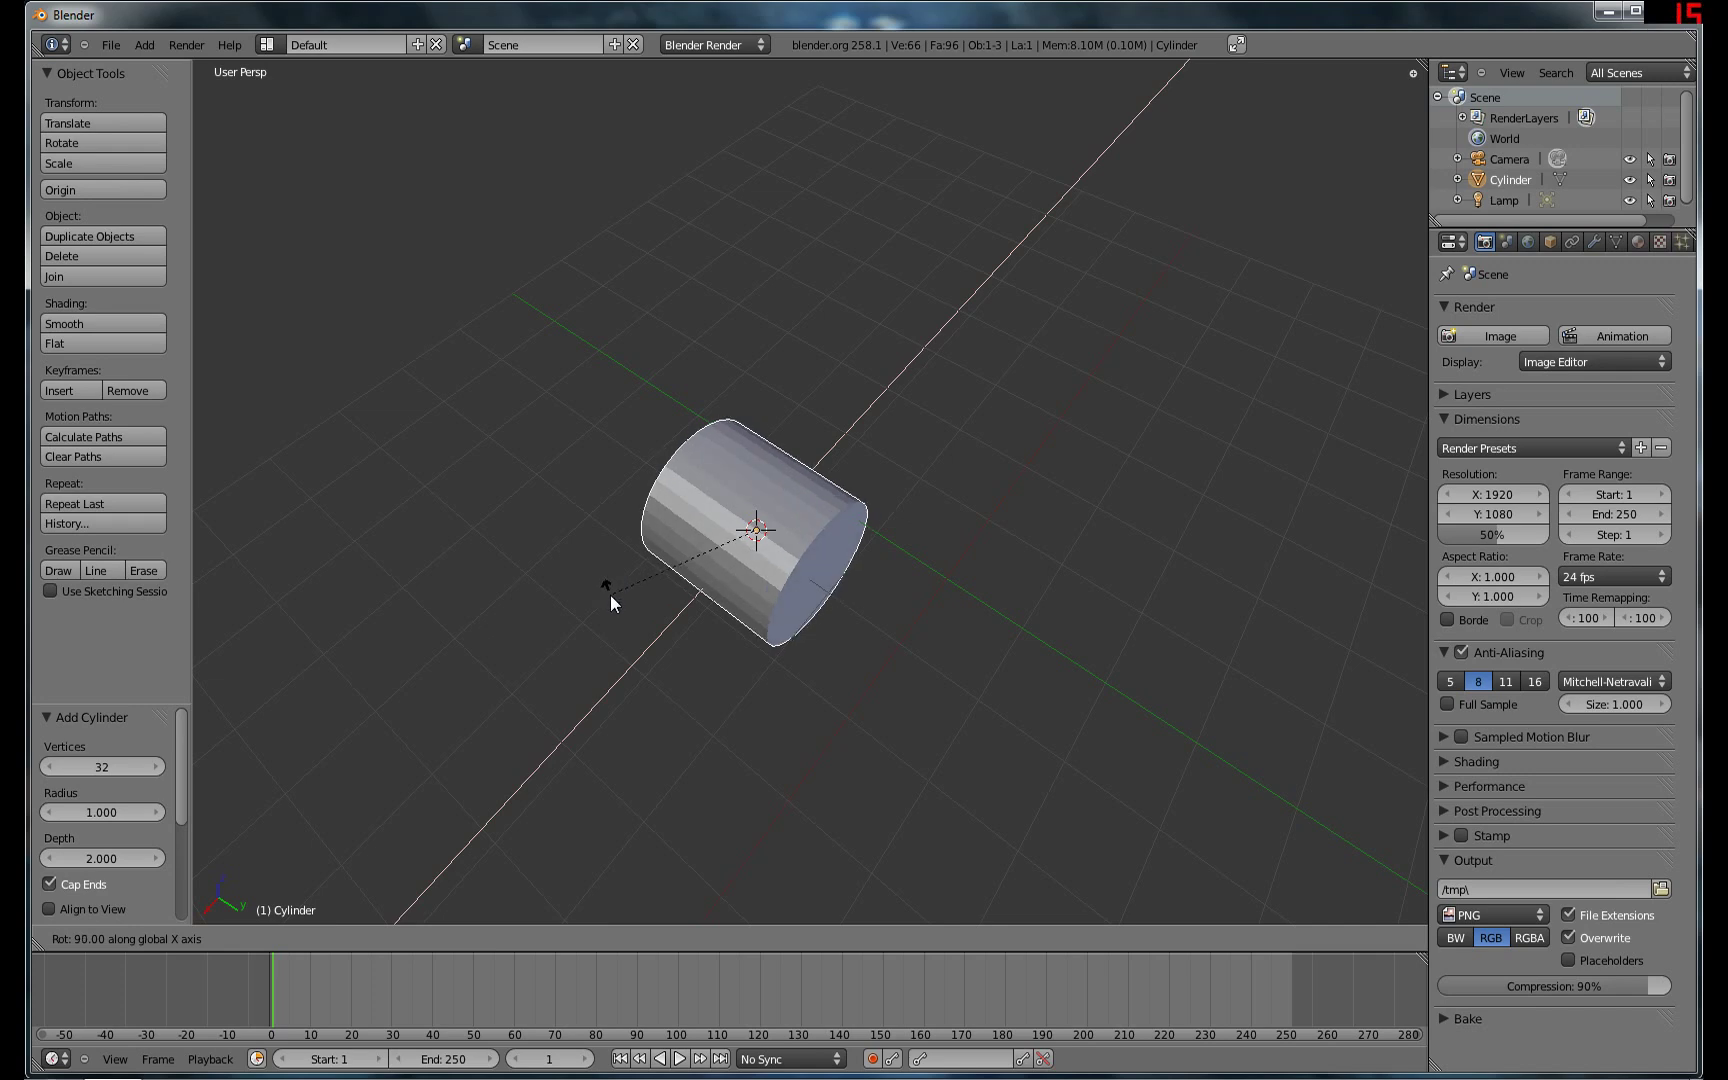
left_click(610, 595)
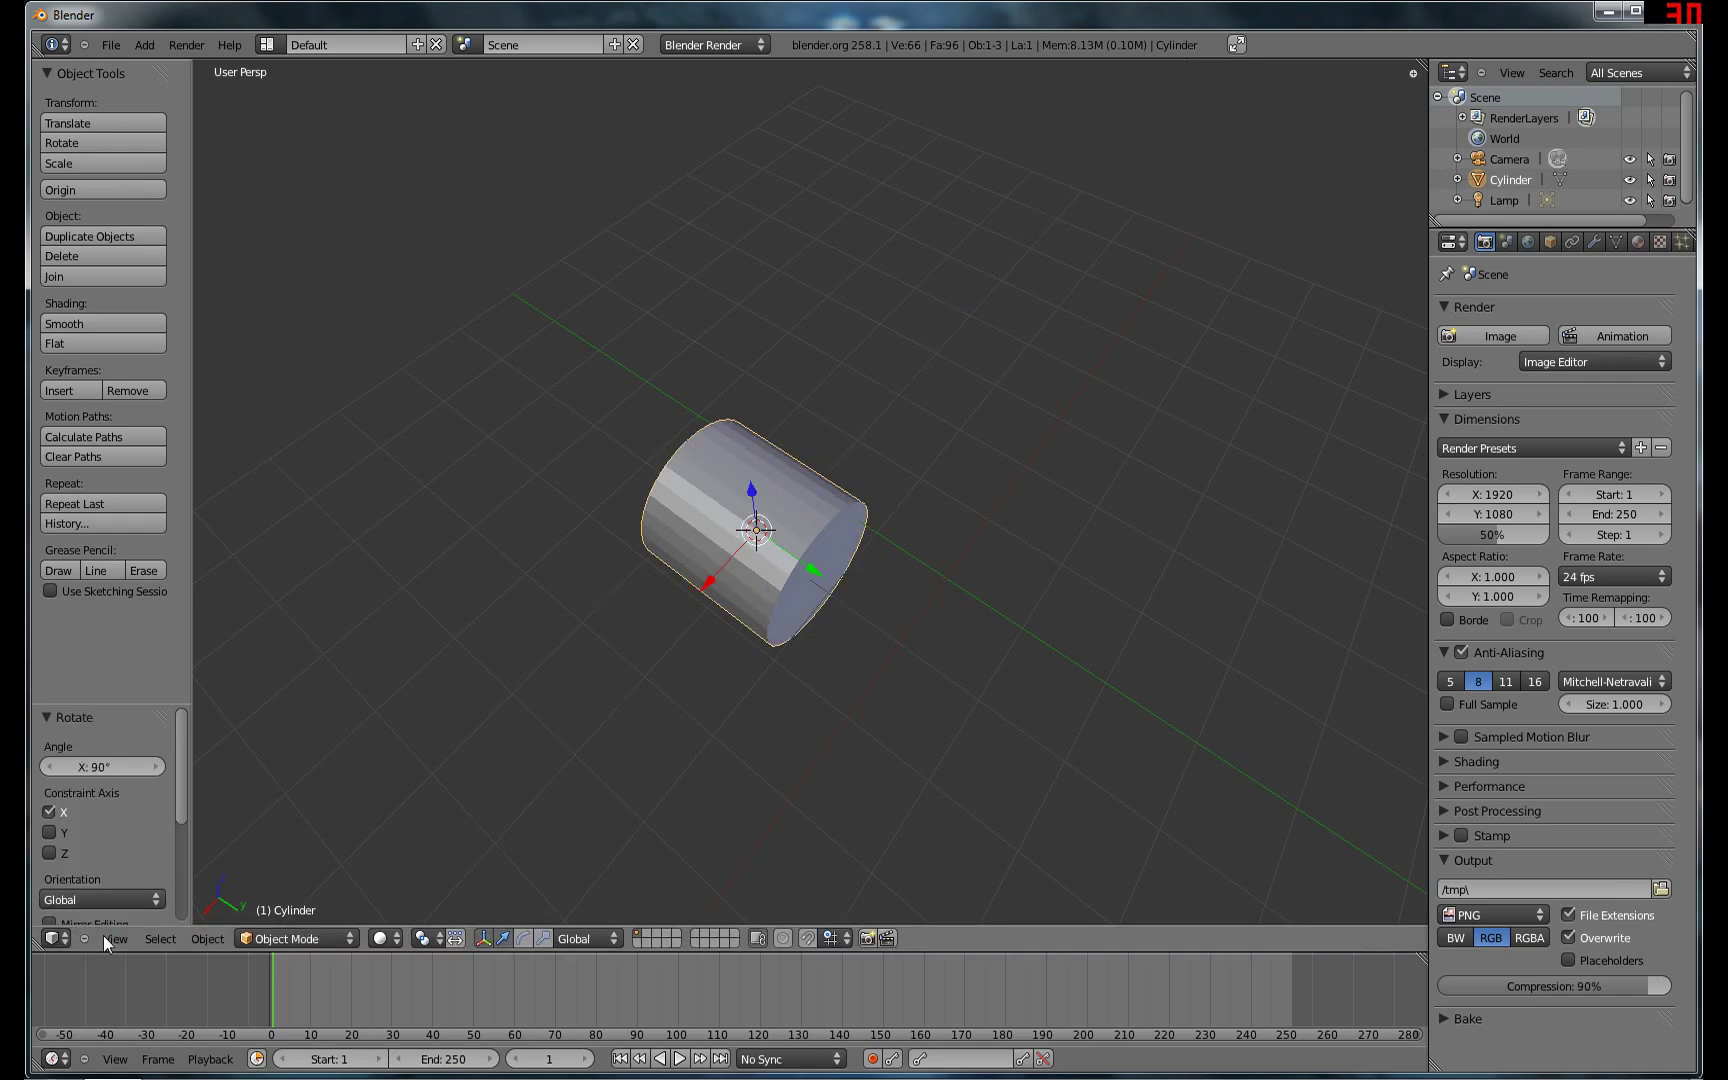
key("r")
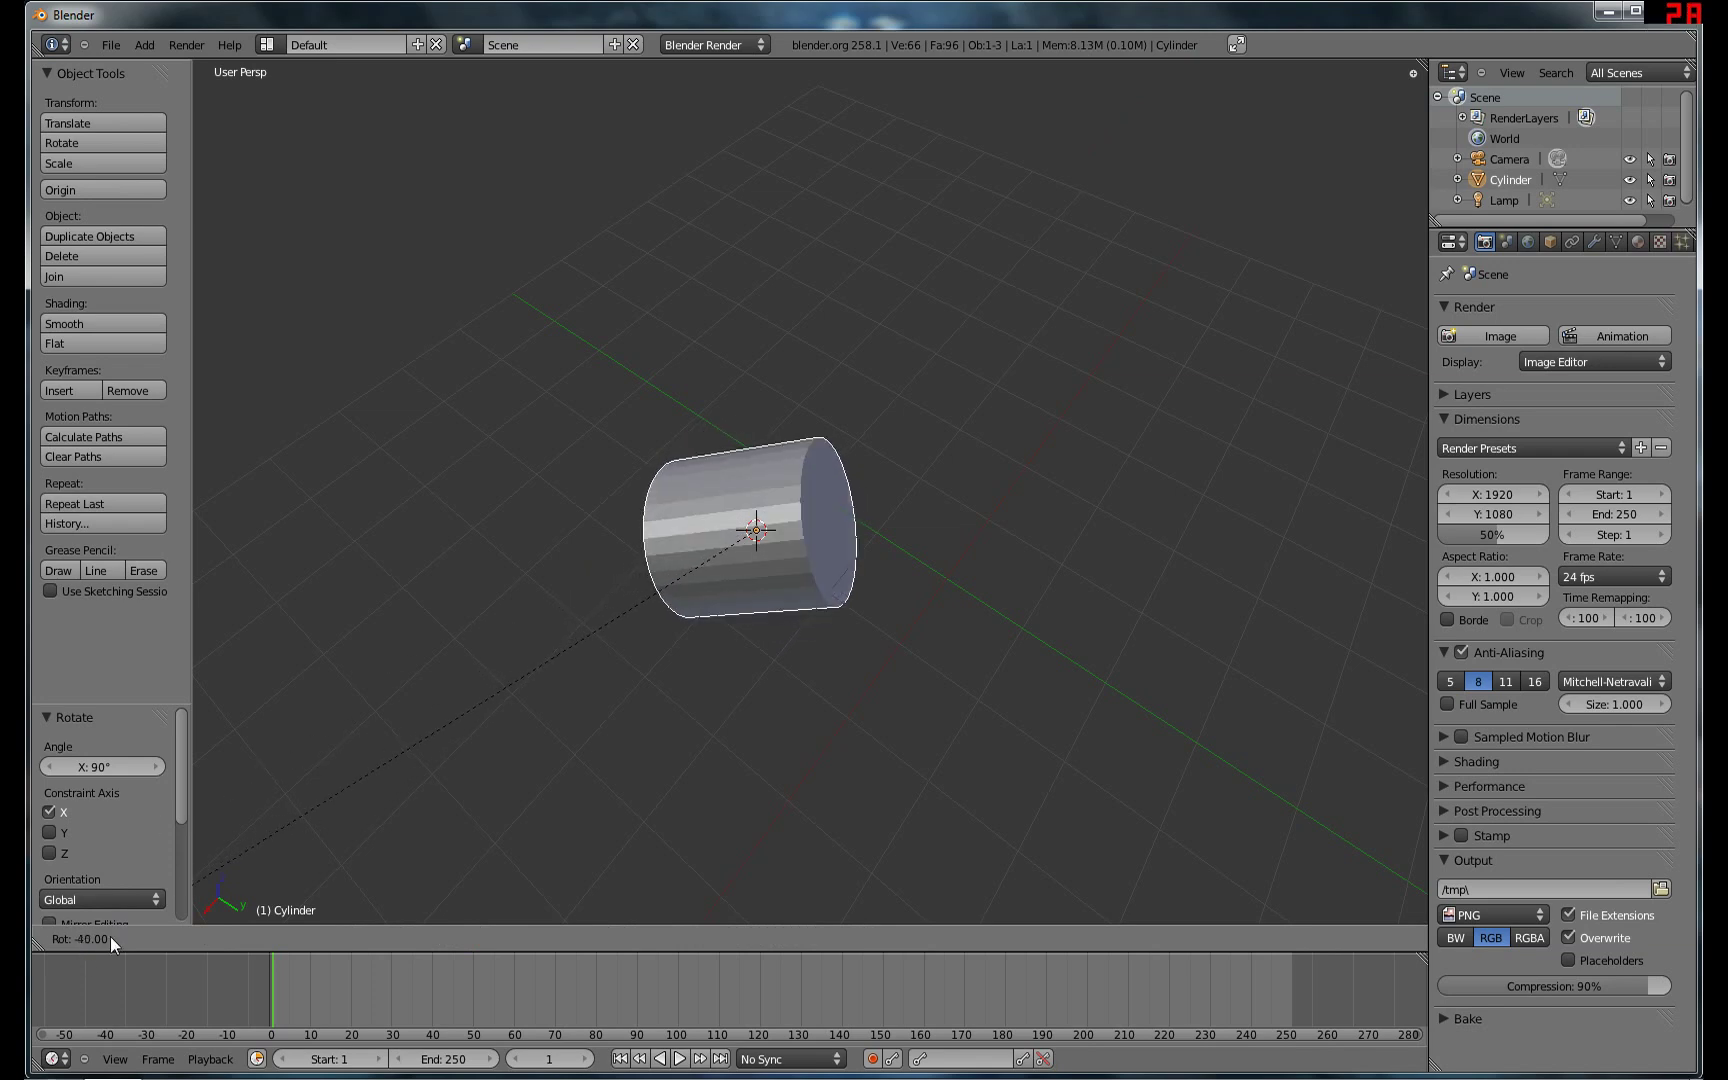
right_click(633, 564)
Move the cylinder 2 units along the Y axis.
middle_click_drag(676, 410, 832, 404)
left_click_drag(842, 539, 986, 540)
middle_click_drag(986, 540, 693, 567)
left_click_drag(646, 600, 726, 598)
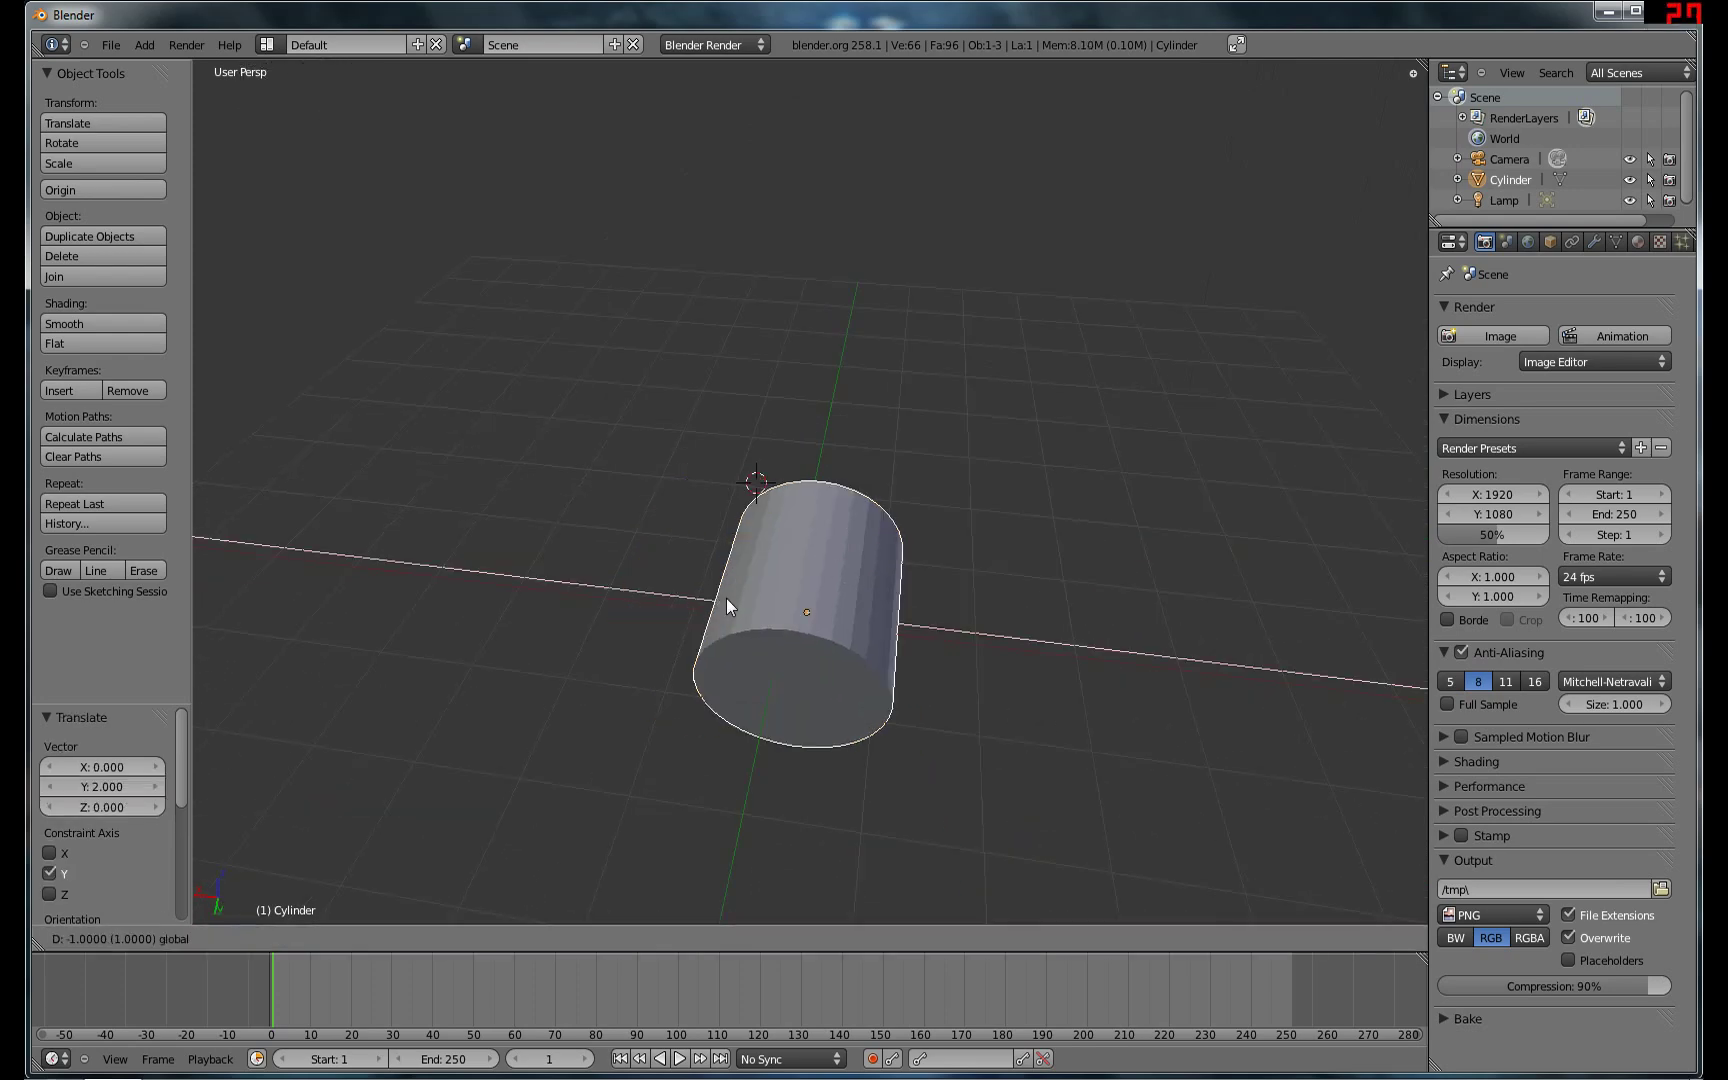
middle_click_drag(726, 598, 596, 484)
Enter Edit Mode in Face select mode, deselect all, and box-select the right end cap.
key("Tab")
key("ctrl+Tab")
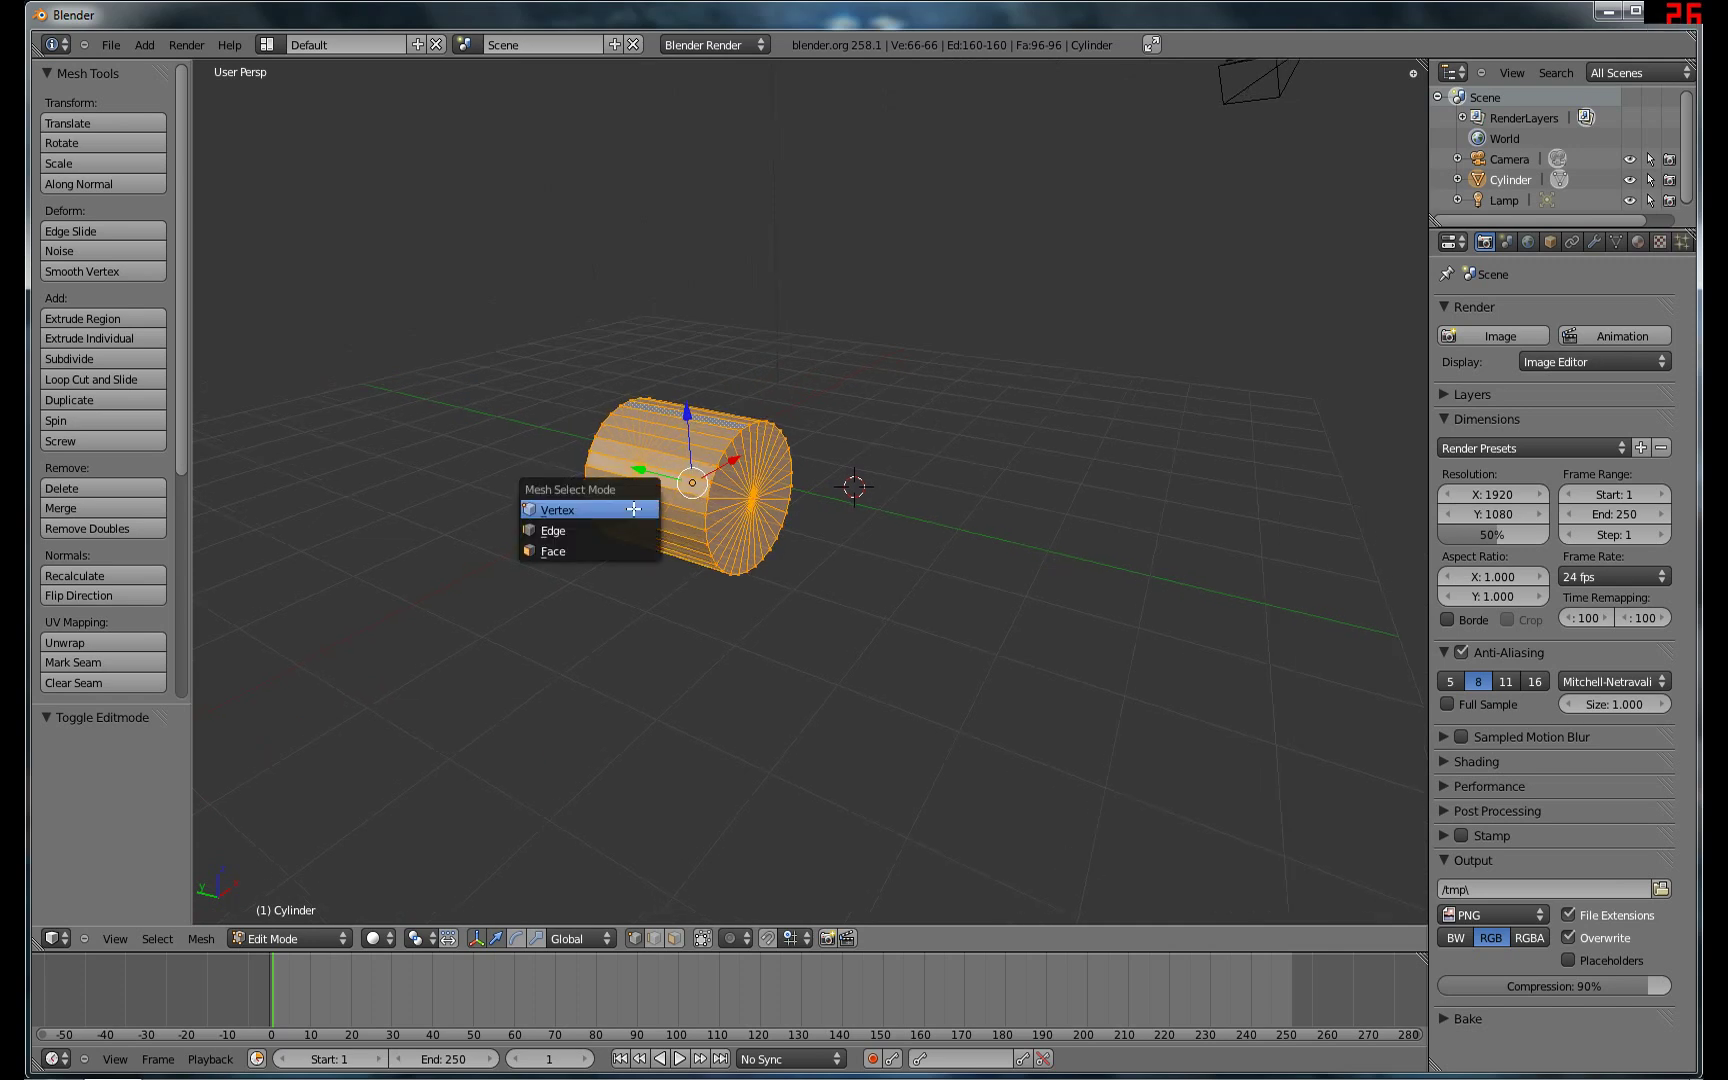
key("Down")
key("Down")
key("Return")
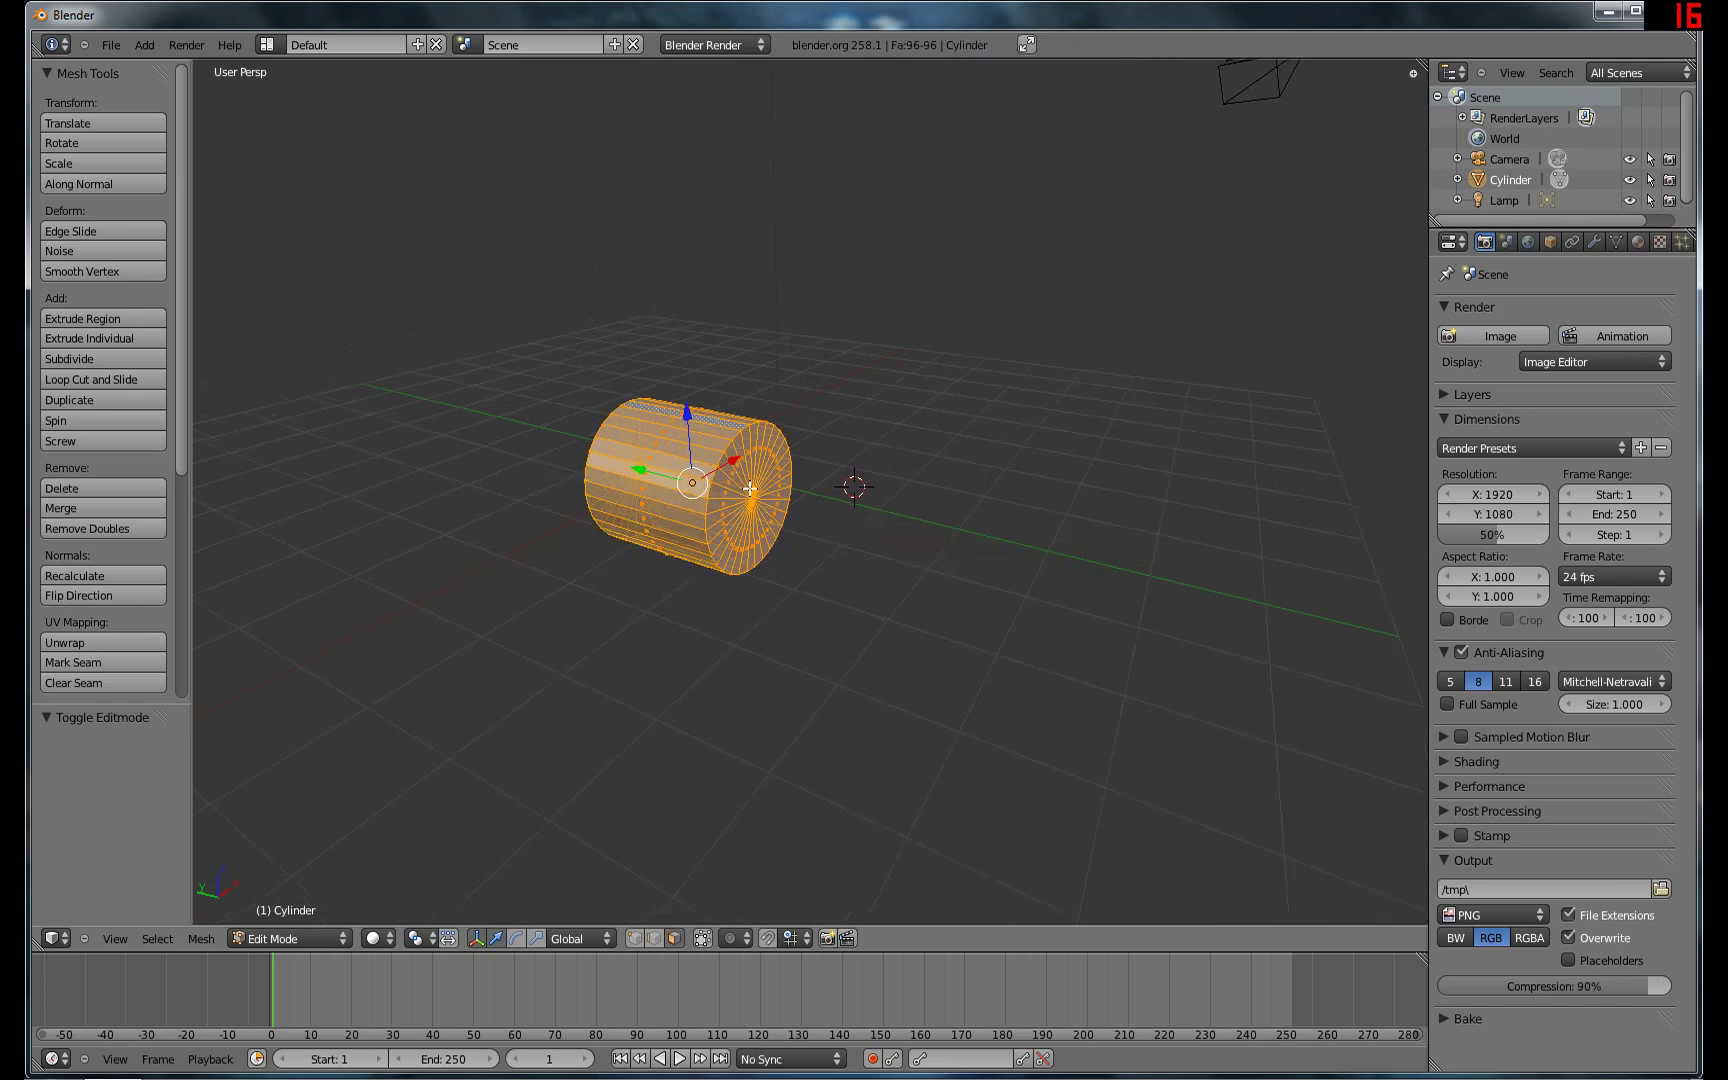
key("a")
scroll(749, 485, "up", 3)
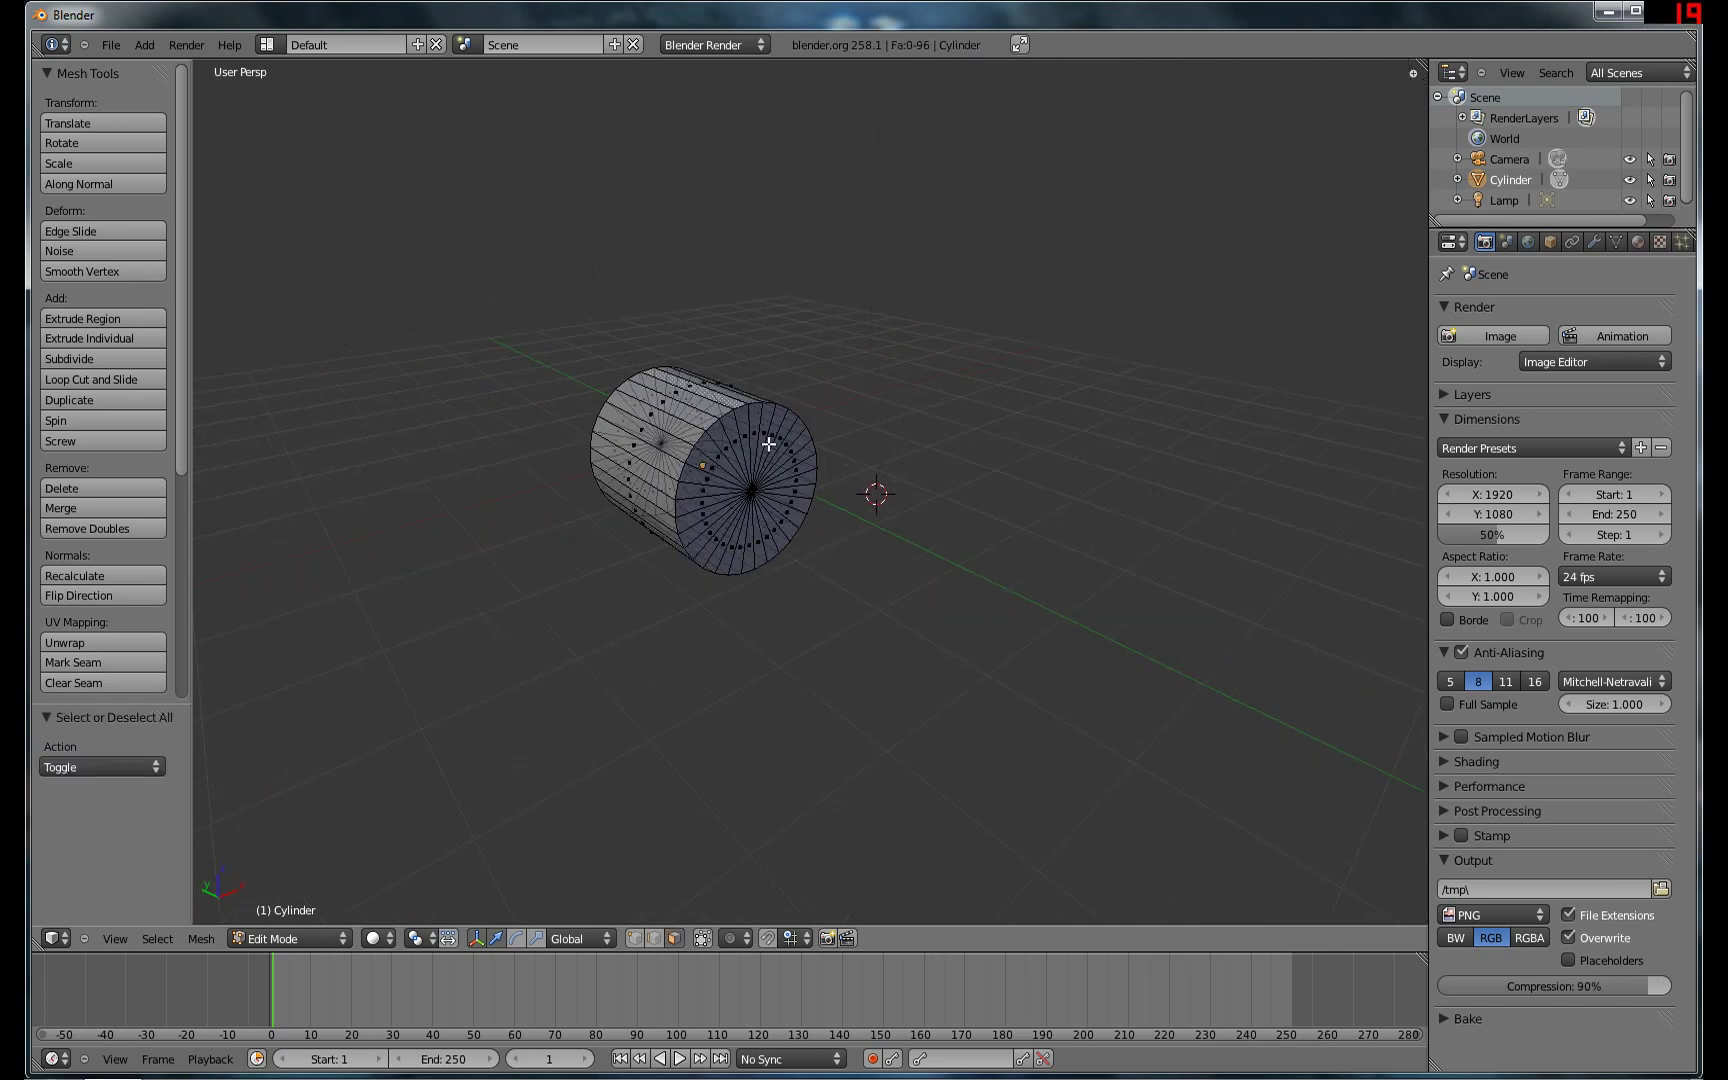
middle_click_drag(826, 462, 957, 405)
left_click_drag(647, 349, 859, 788)
middle_click_drag(878, 560, 814, 552)
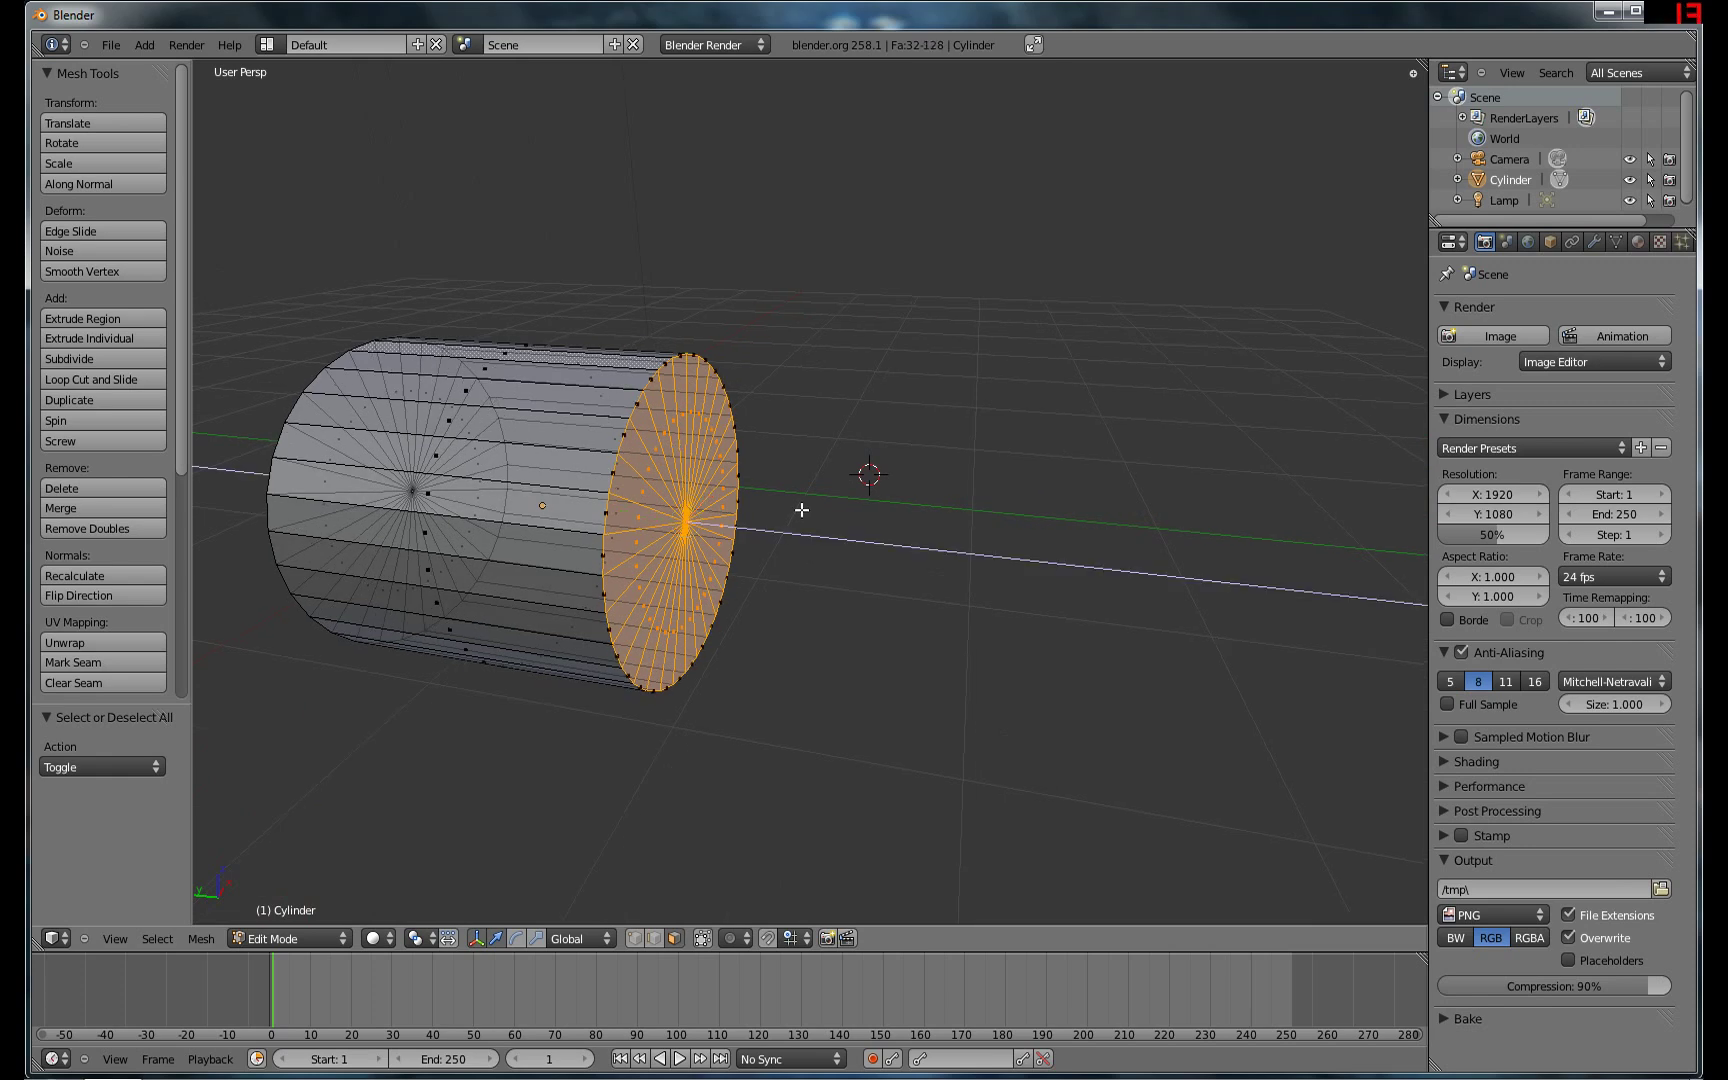
Extrude the end cap by 0.4 and scale it to 0.9.
key("e")
type("0.4")
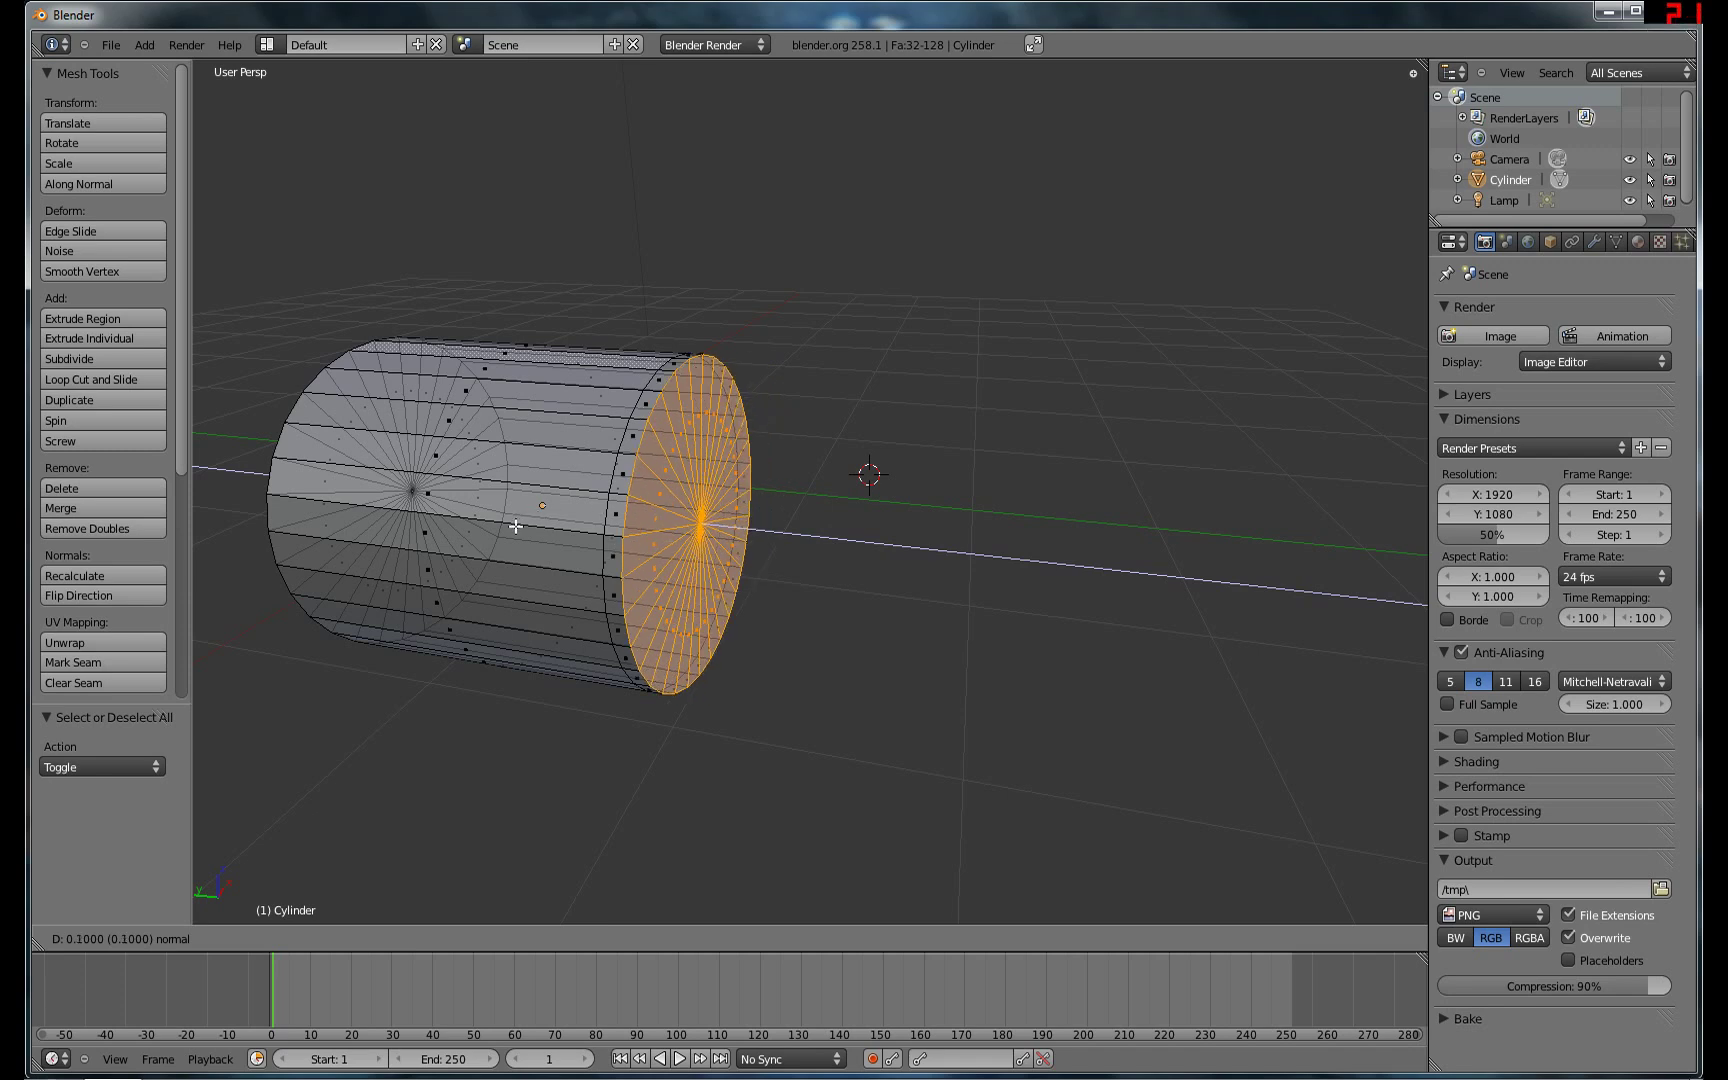
left_click(583, 529)
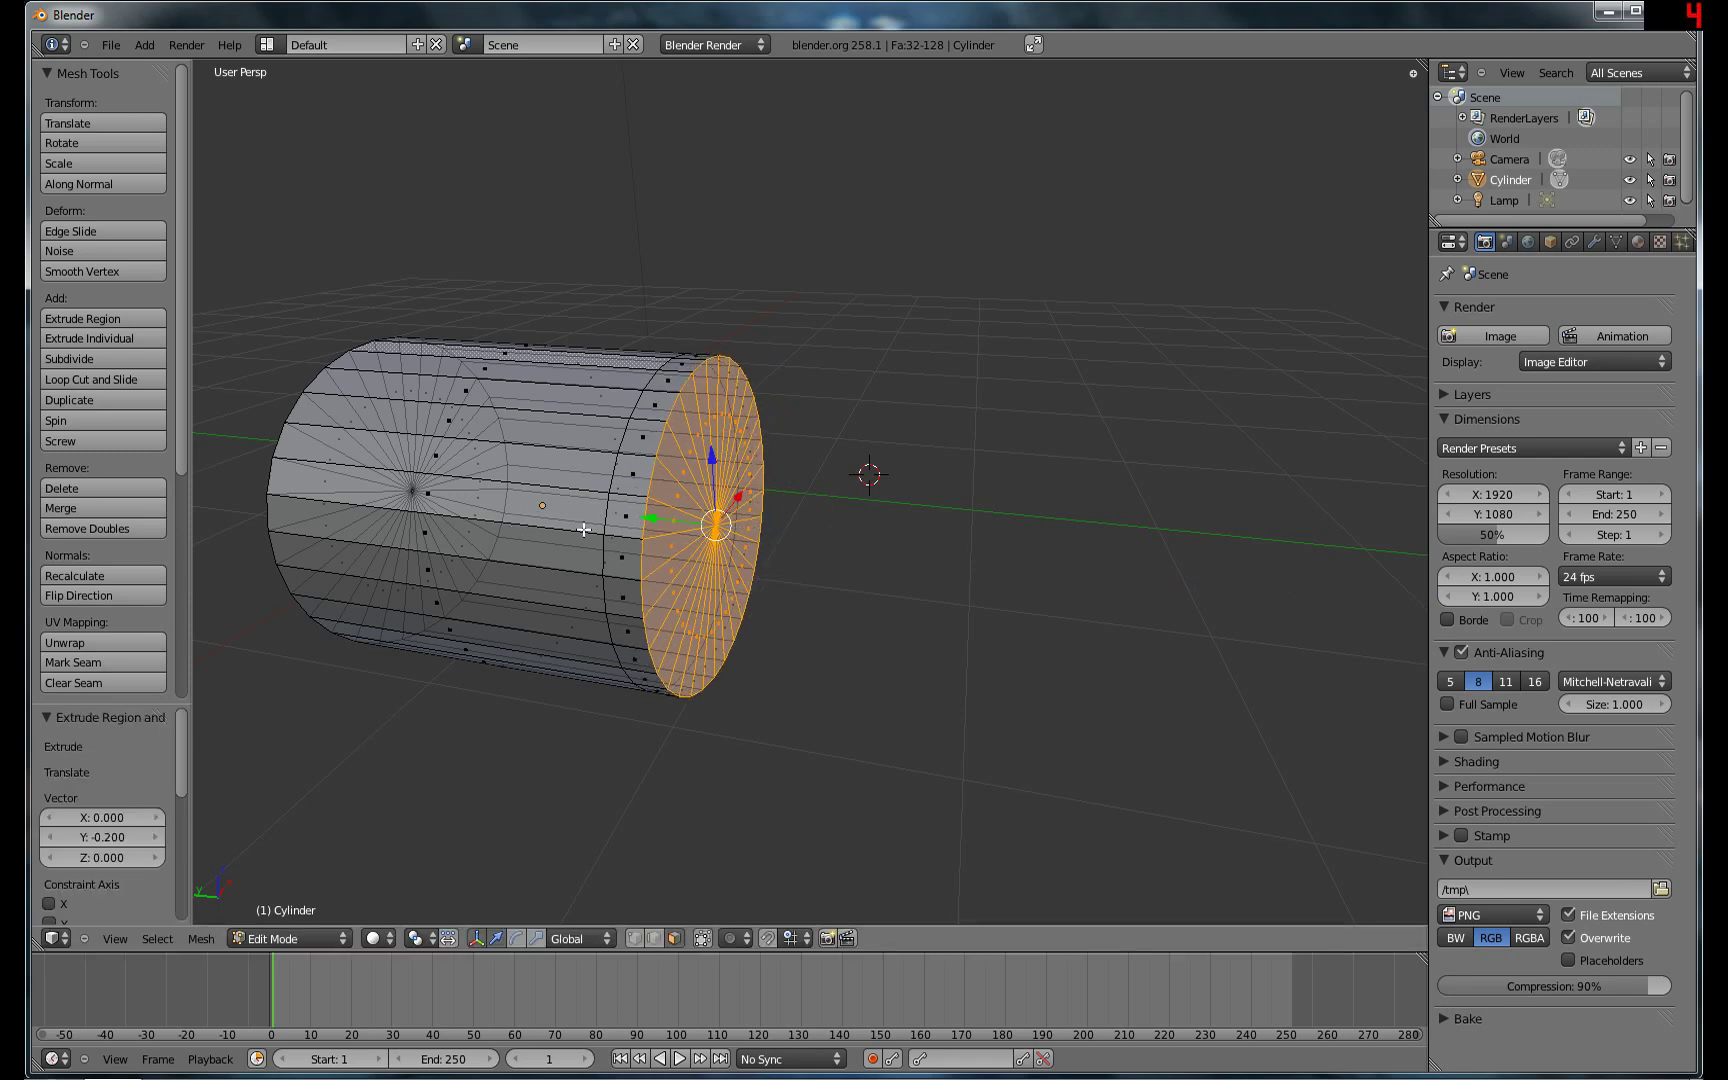
key("s")
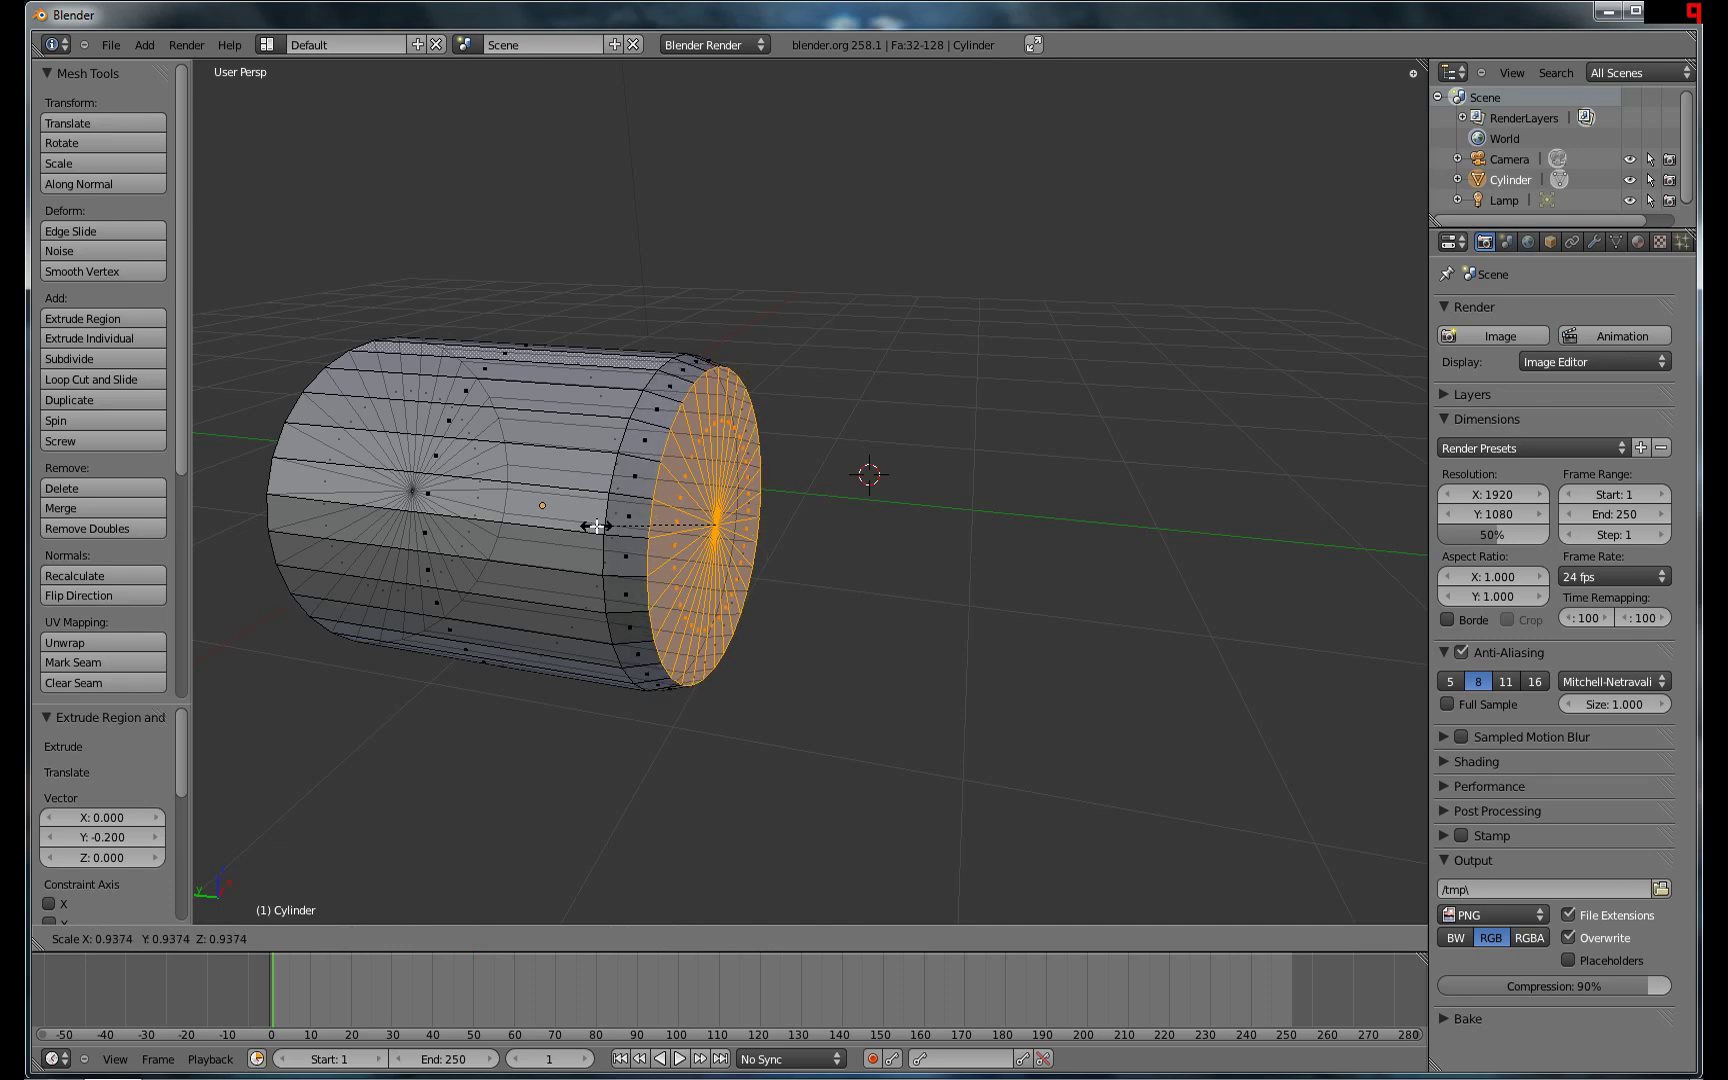
key("ctrl")
left_click(597, 527)
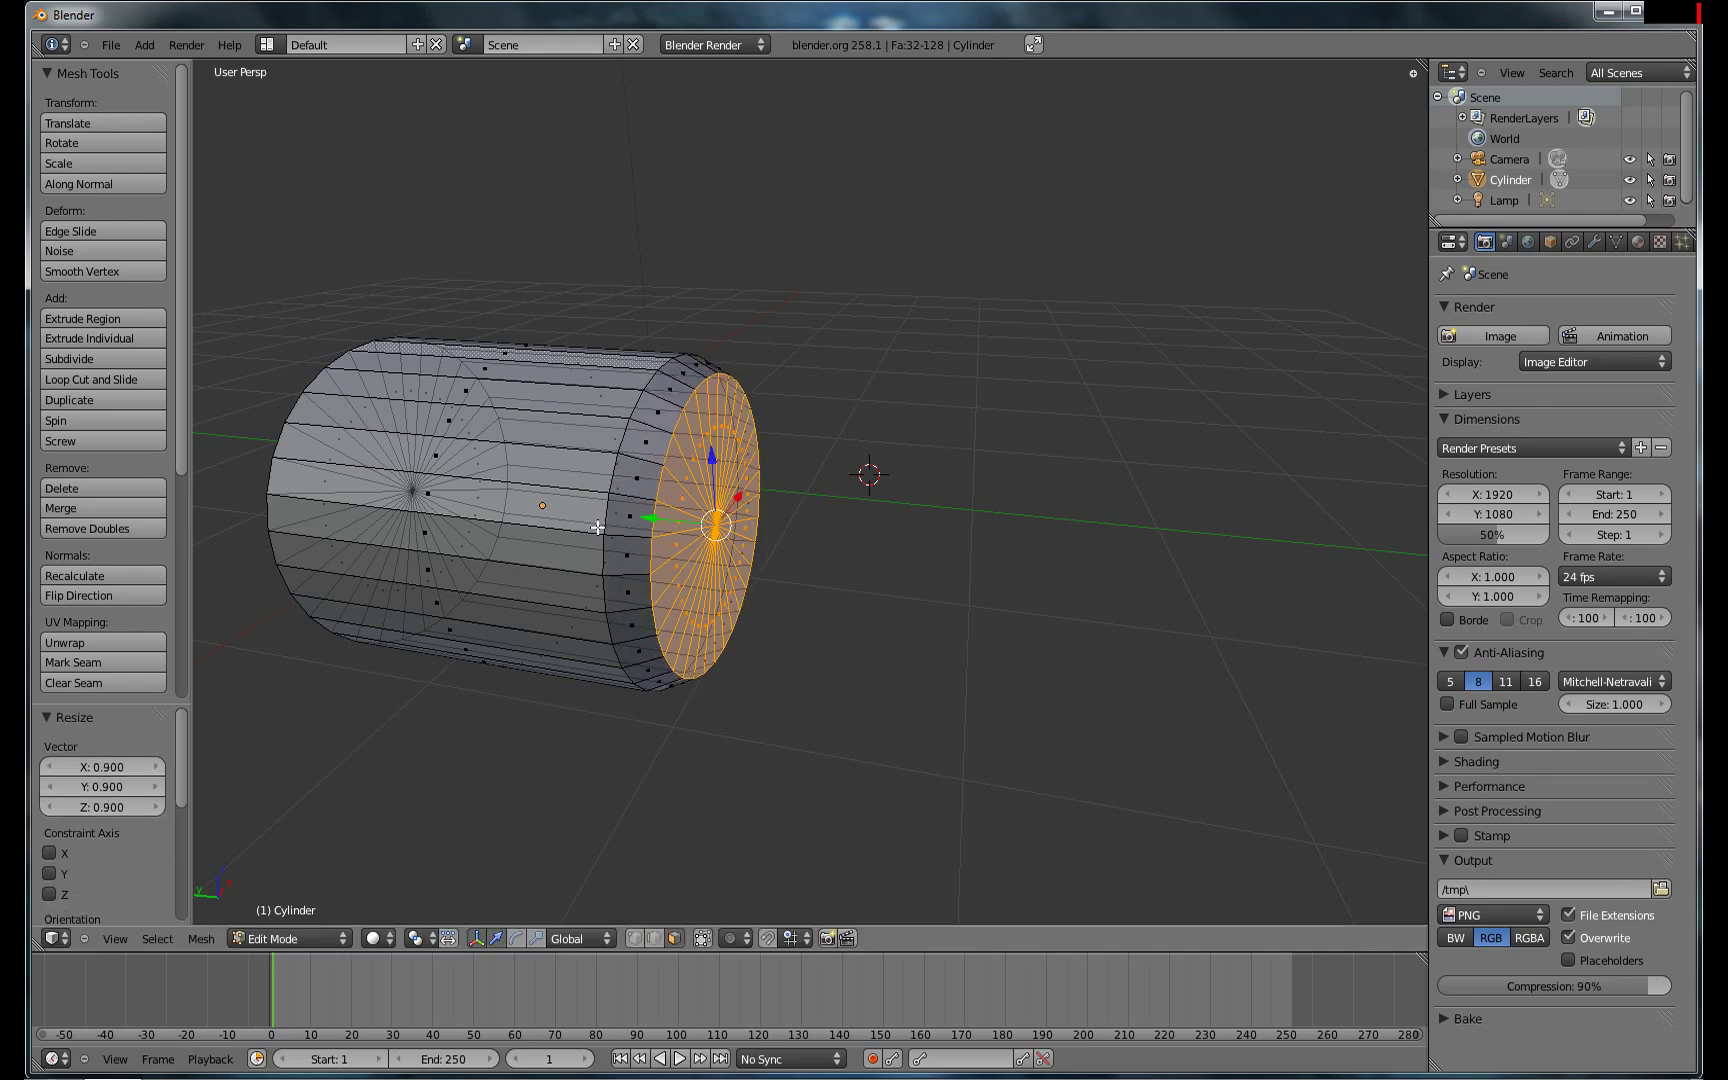
Extrude the end again and scale the new ring to 0.8.
mouse_move(755, 503)
middle_mouse_down()
mouse_move(740, 545)
mouse_move(753, 484)
middle_mouse_up()
key("e")
left_click(816, 510)
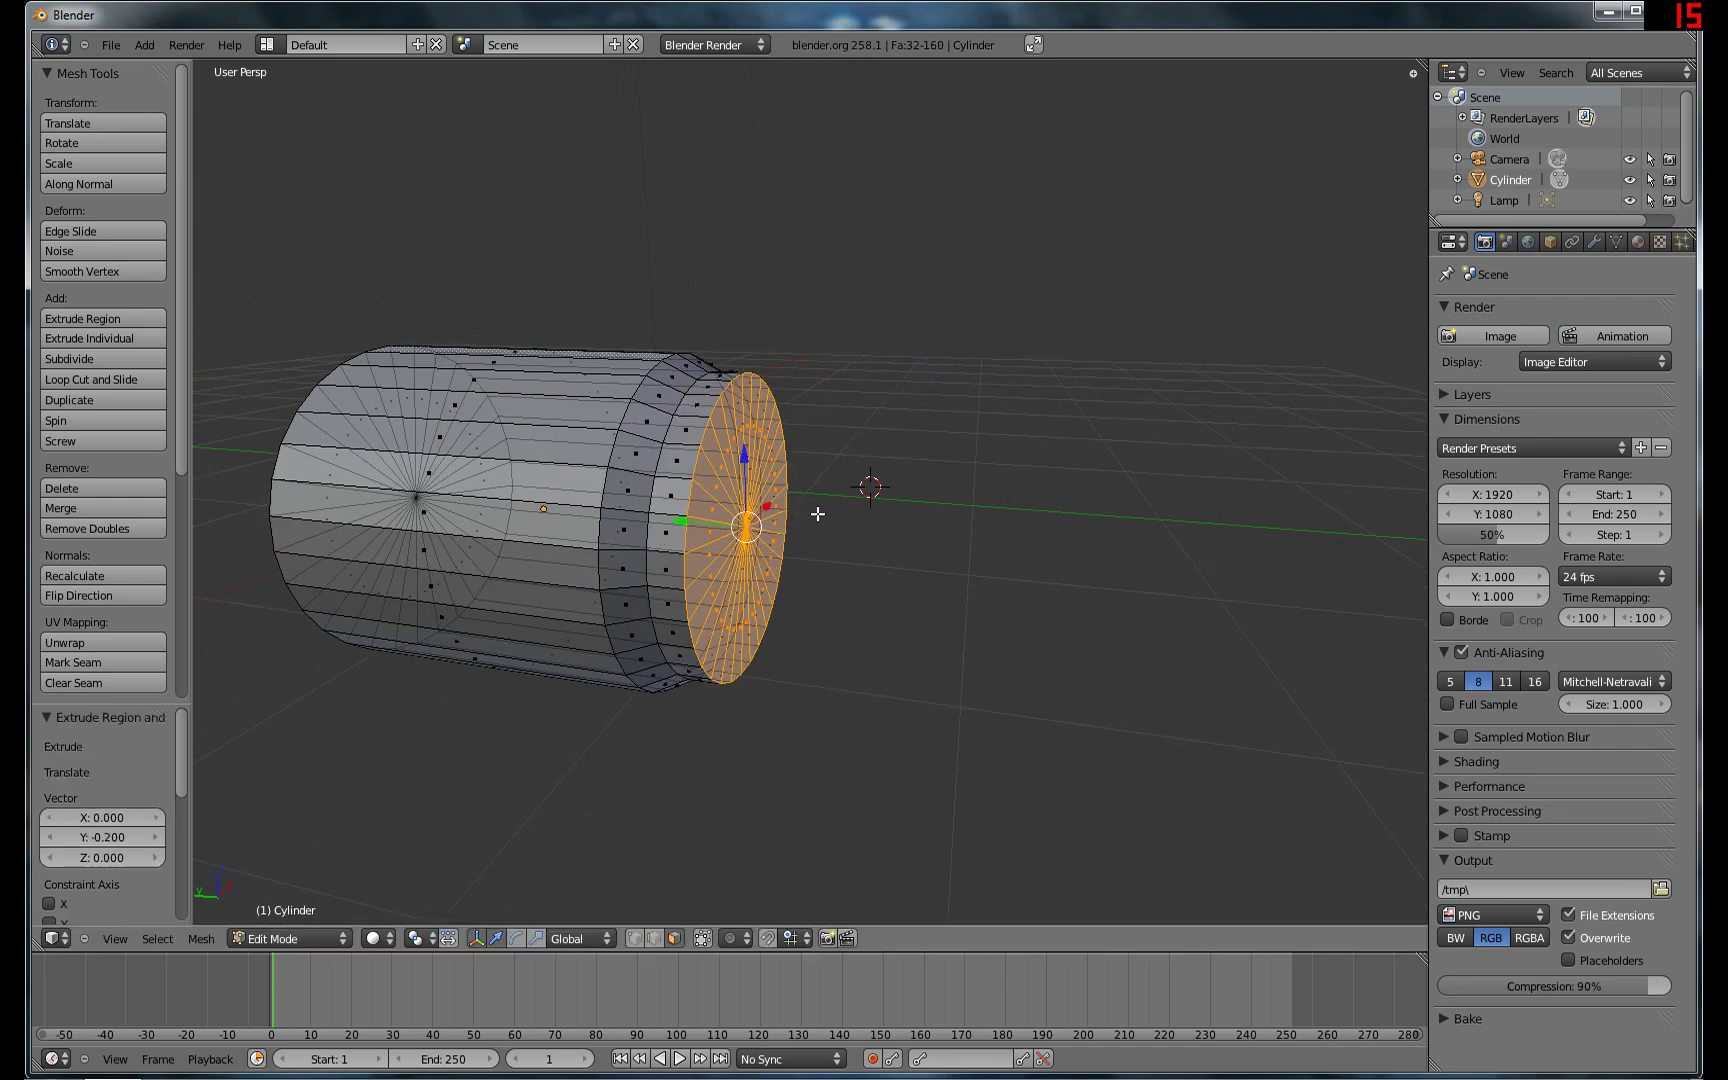
key("s")
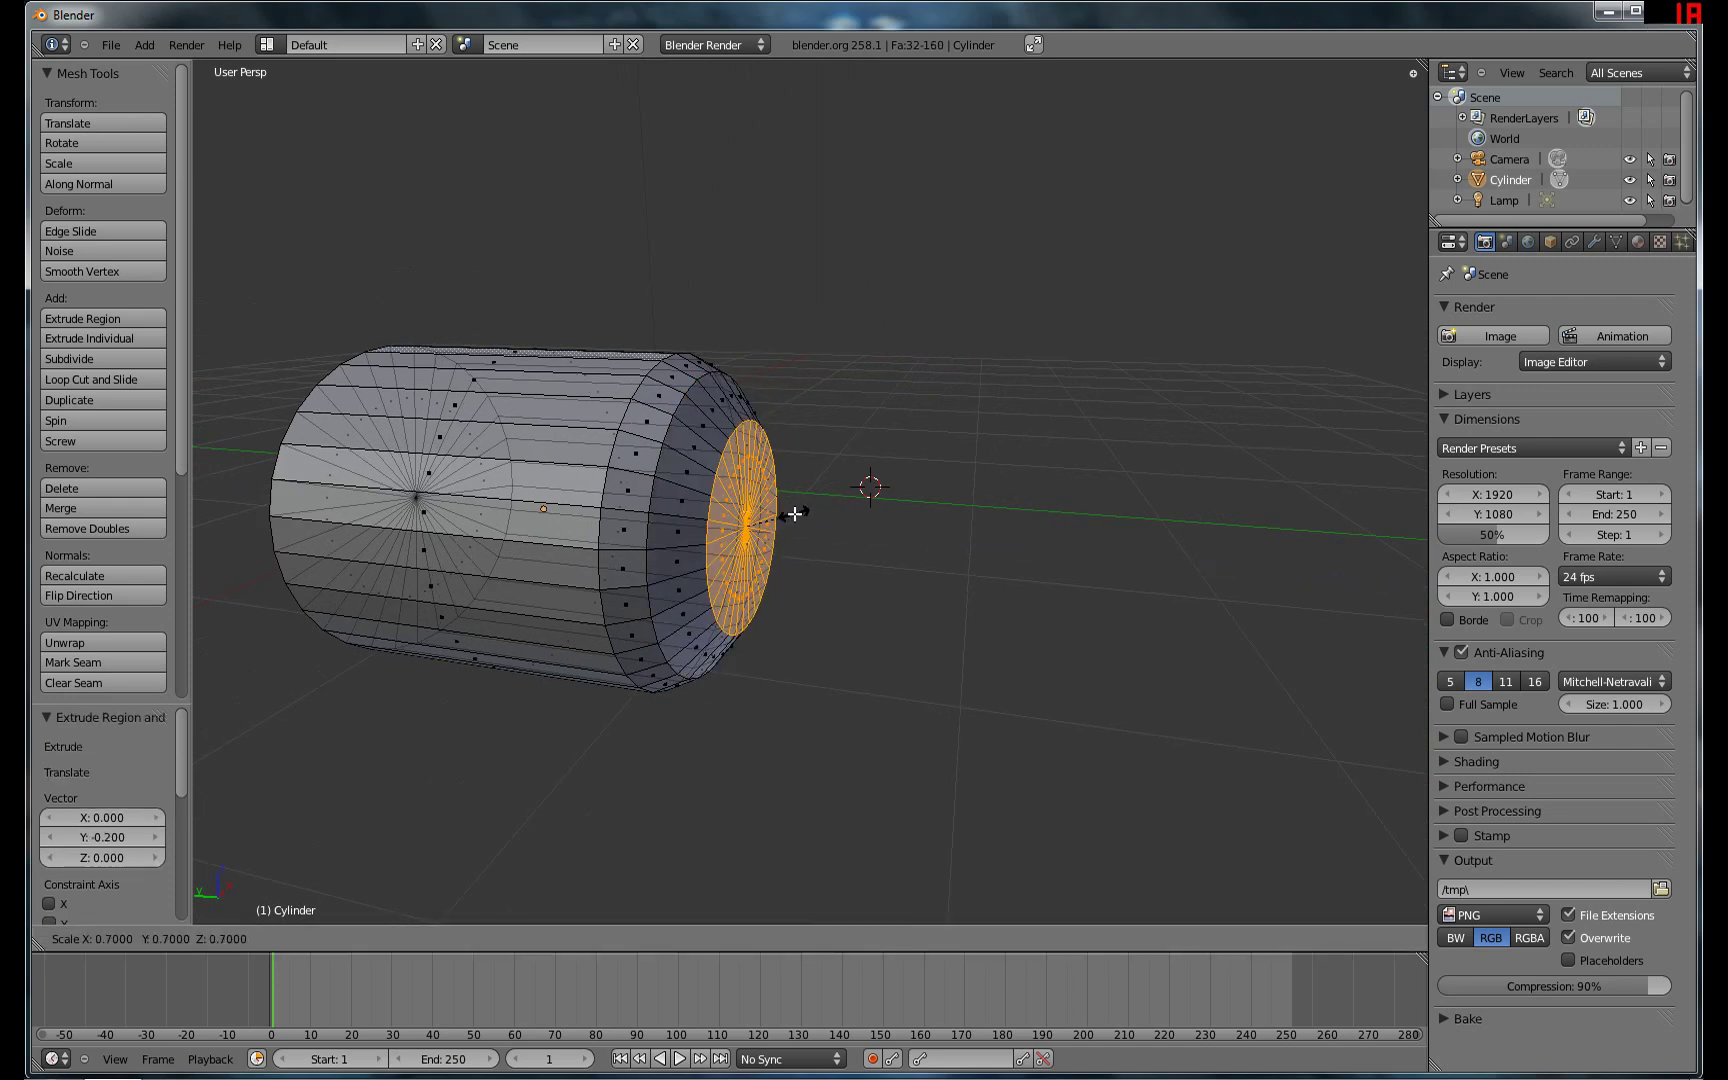
left_click(797, 513)
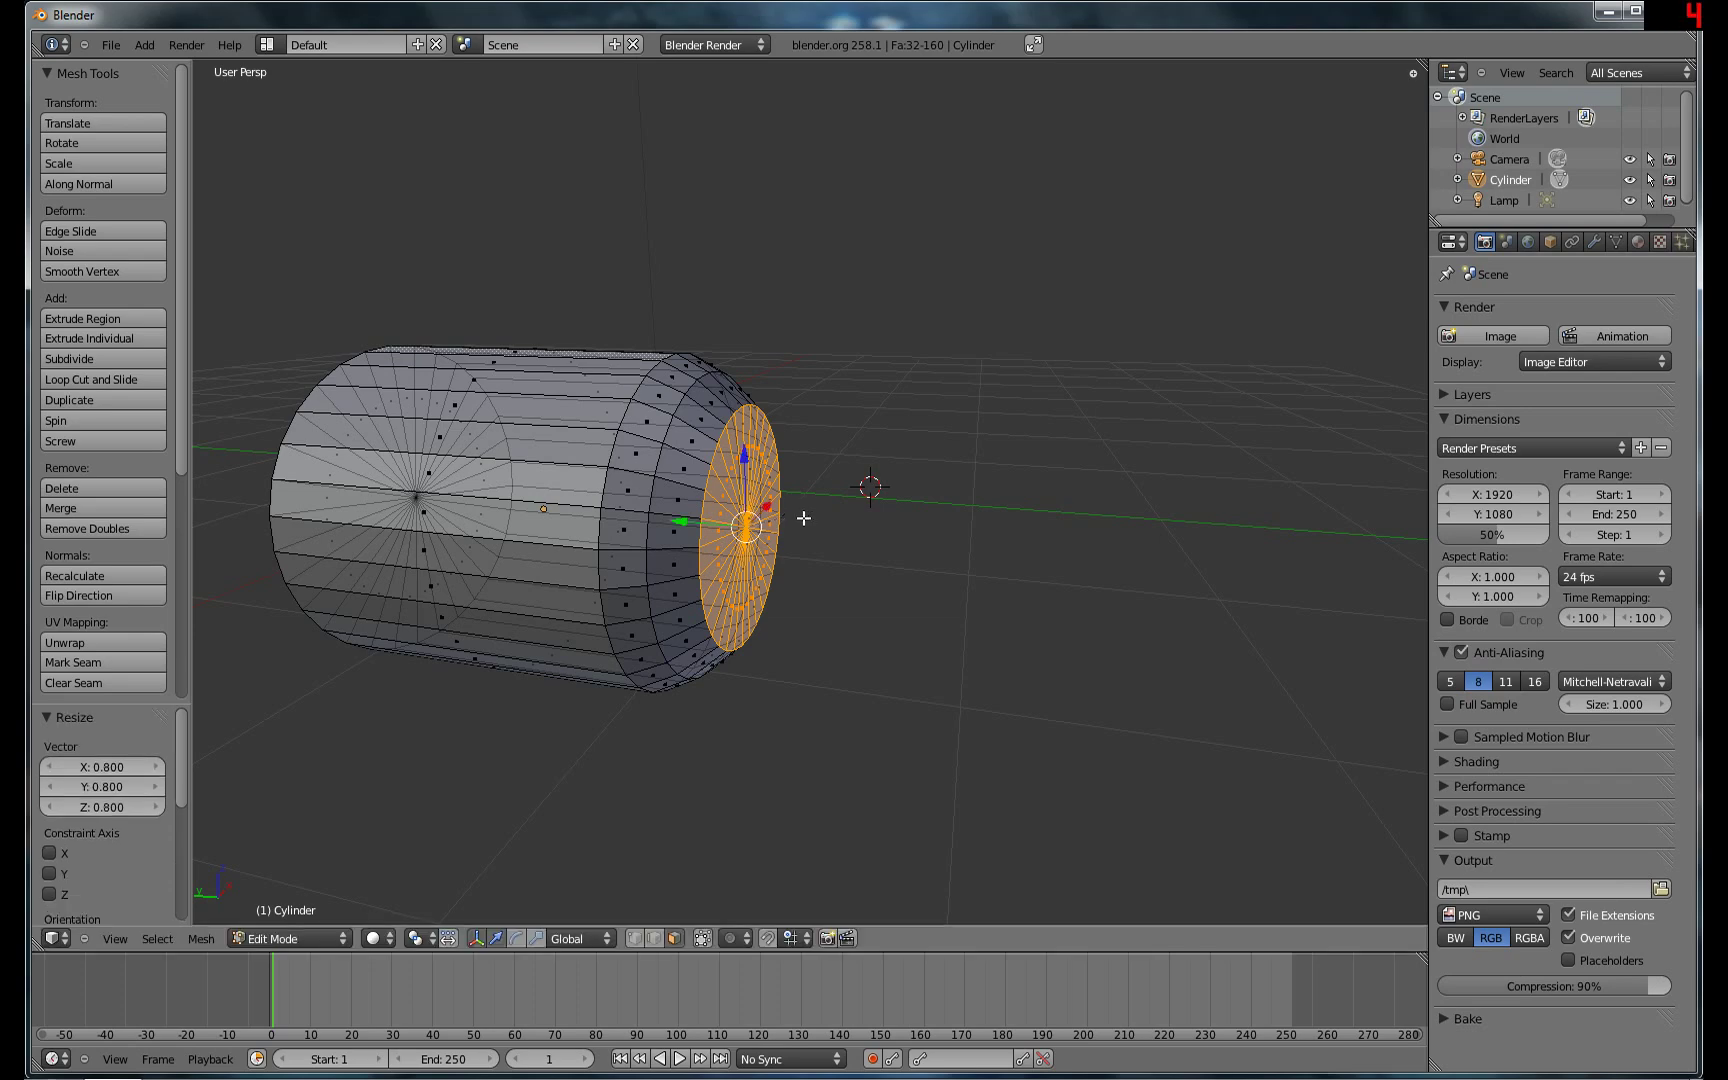
middle_click_drag(797, 513, 726, 529)
Extrude the tapered end face again and scale it down to 0.564.
key("e")
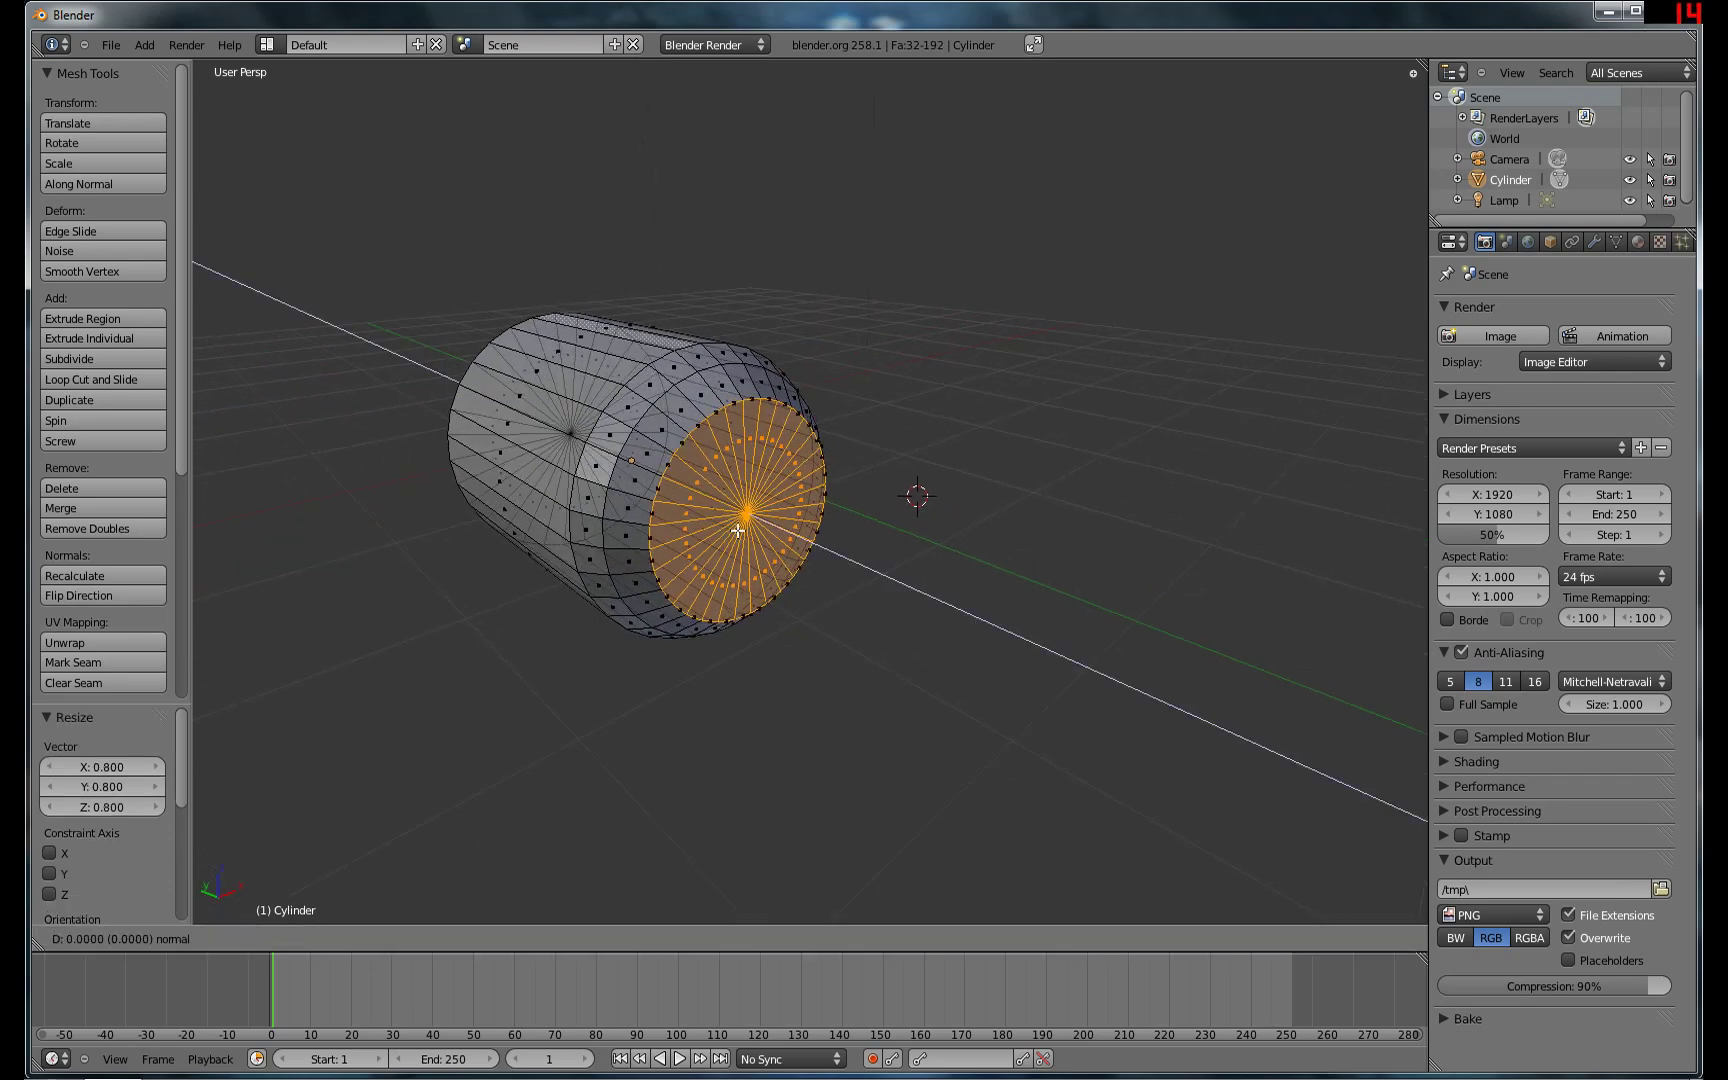
left_click(745, 531)
key("s")
left_click(758, 533)
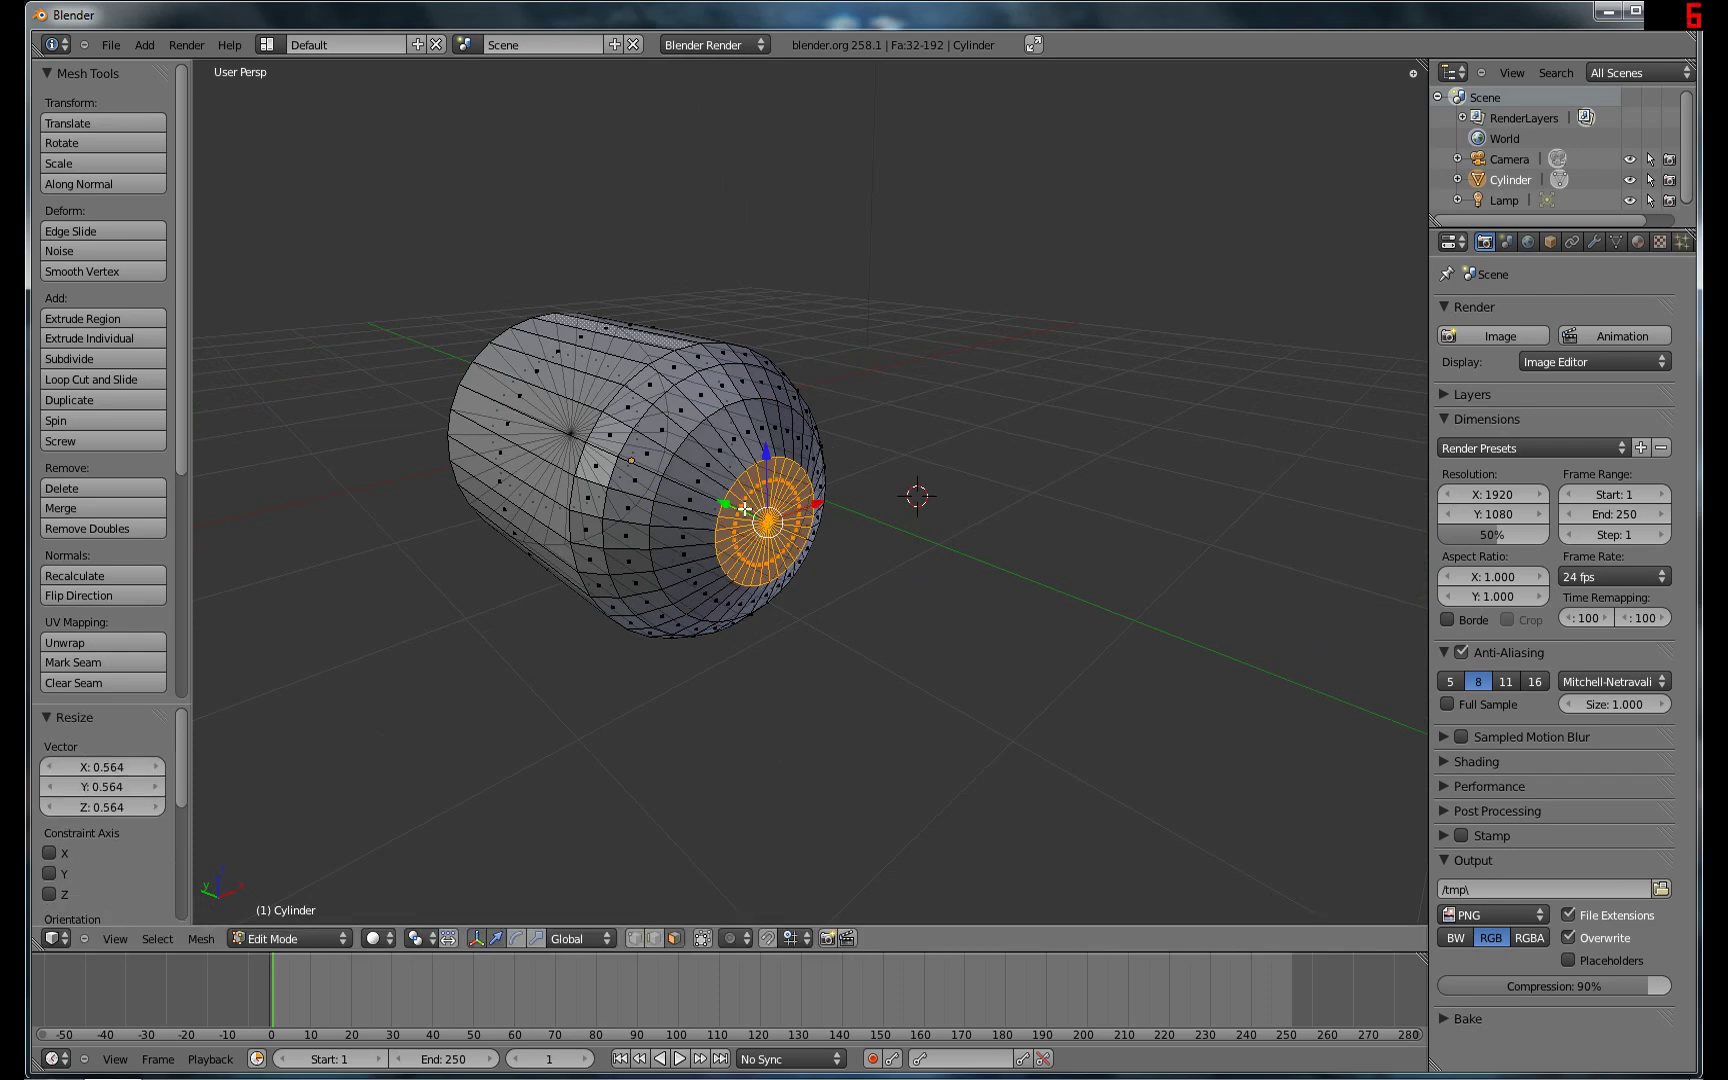
middle_click_drag(758, 533, 841, 517)
Extrude a 1-unit narrow neck, then a short 0.2 ring from it.
key("e")
key("Return")
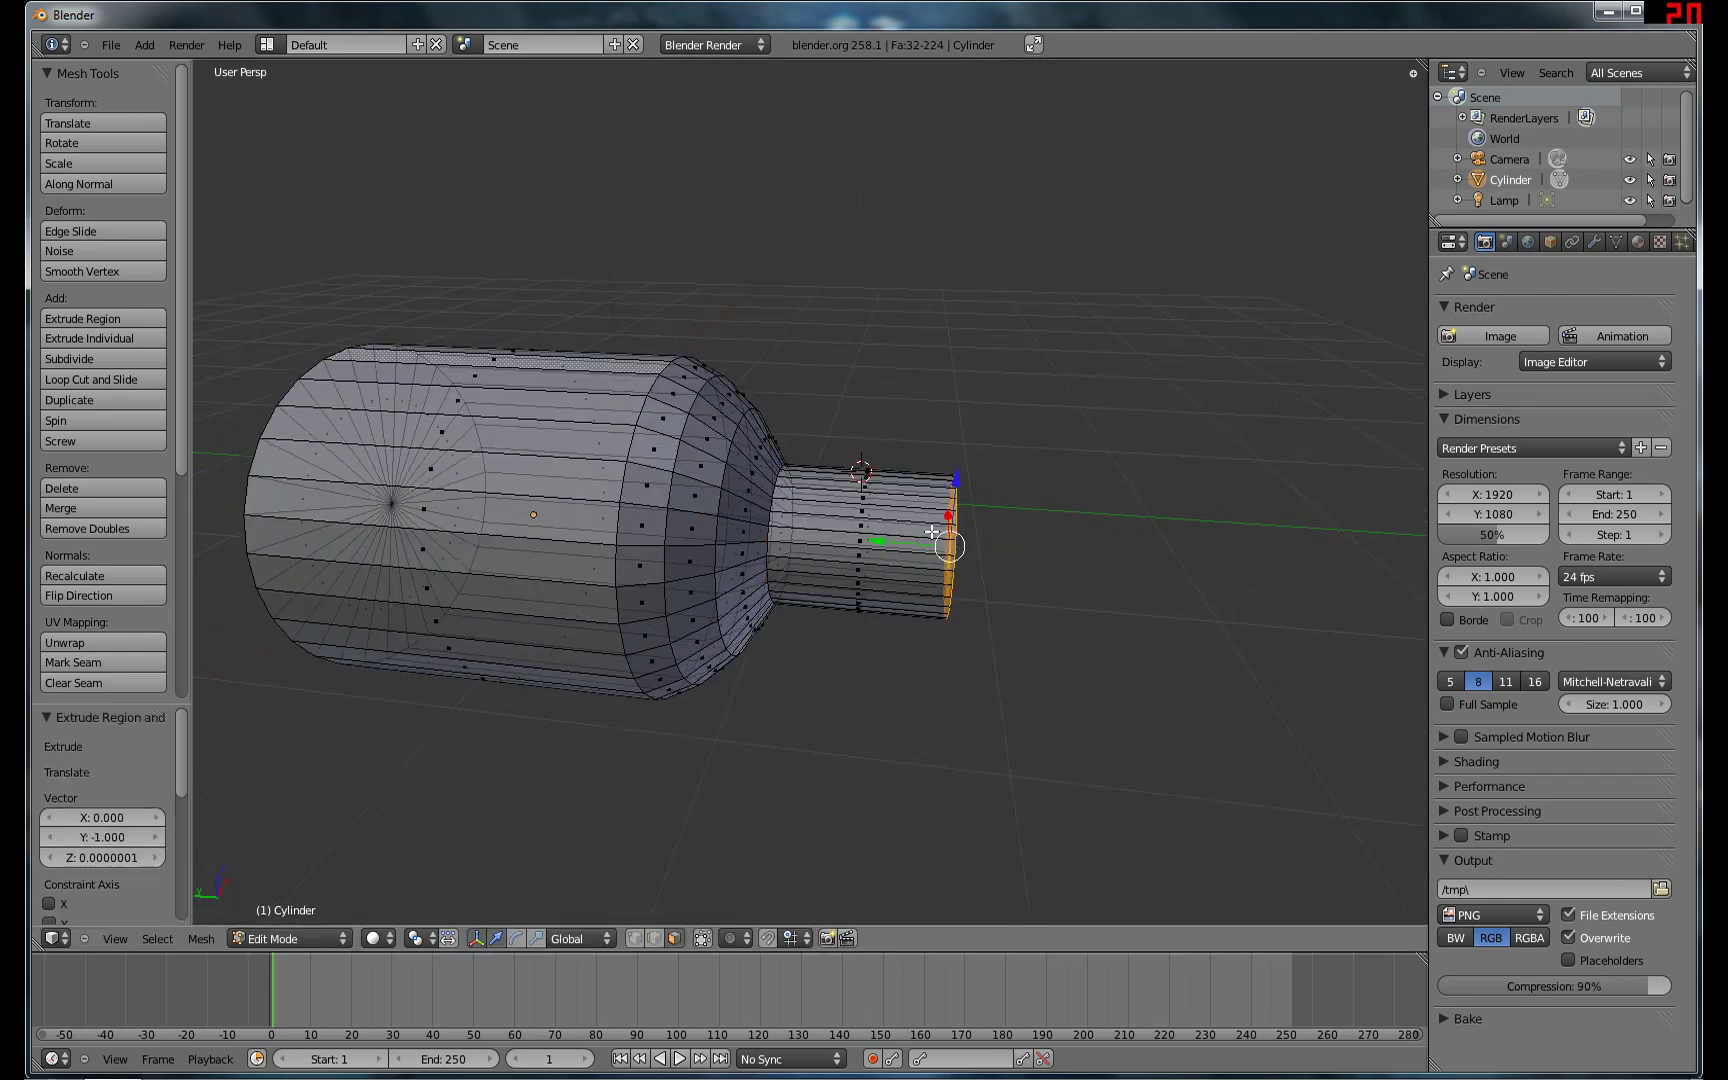
key("e")
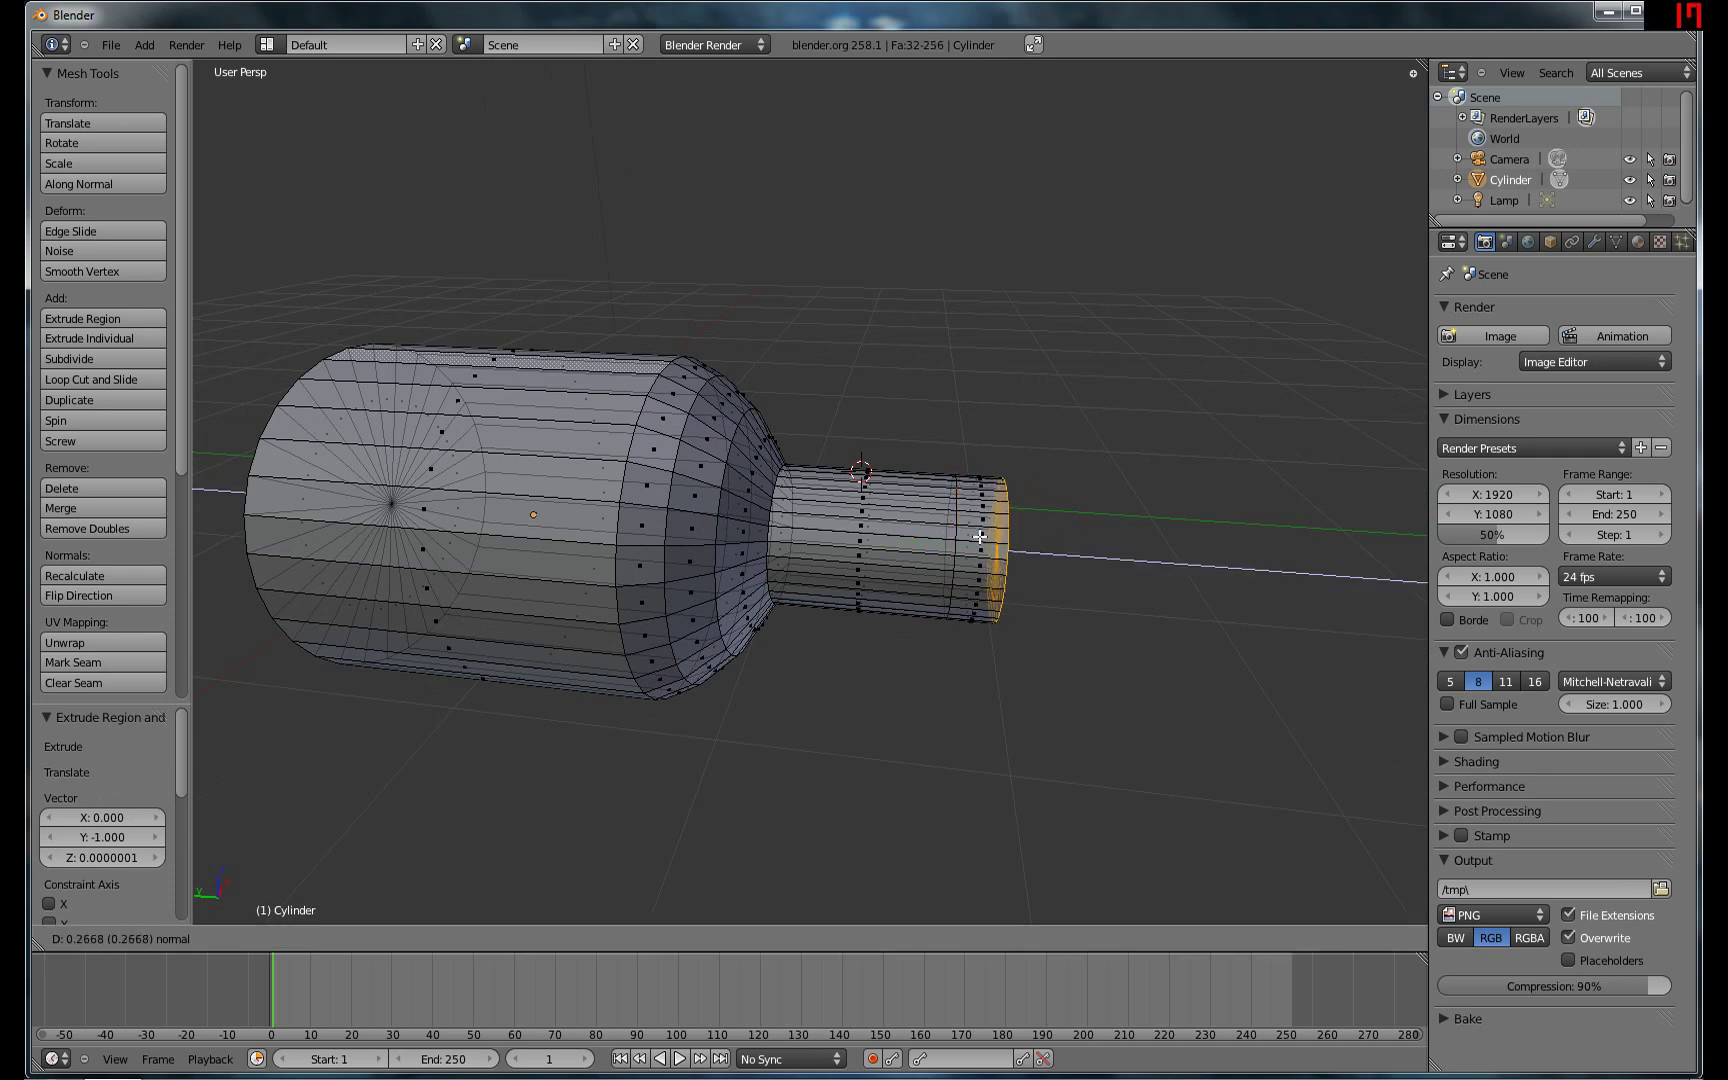
key("Return")
Flare the end ring by 2.6 and extrude it into a thick disc.
key("s")
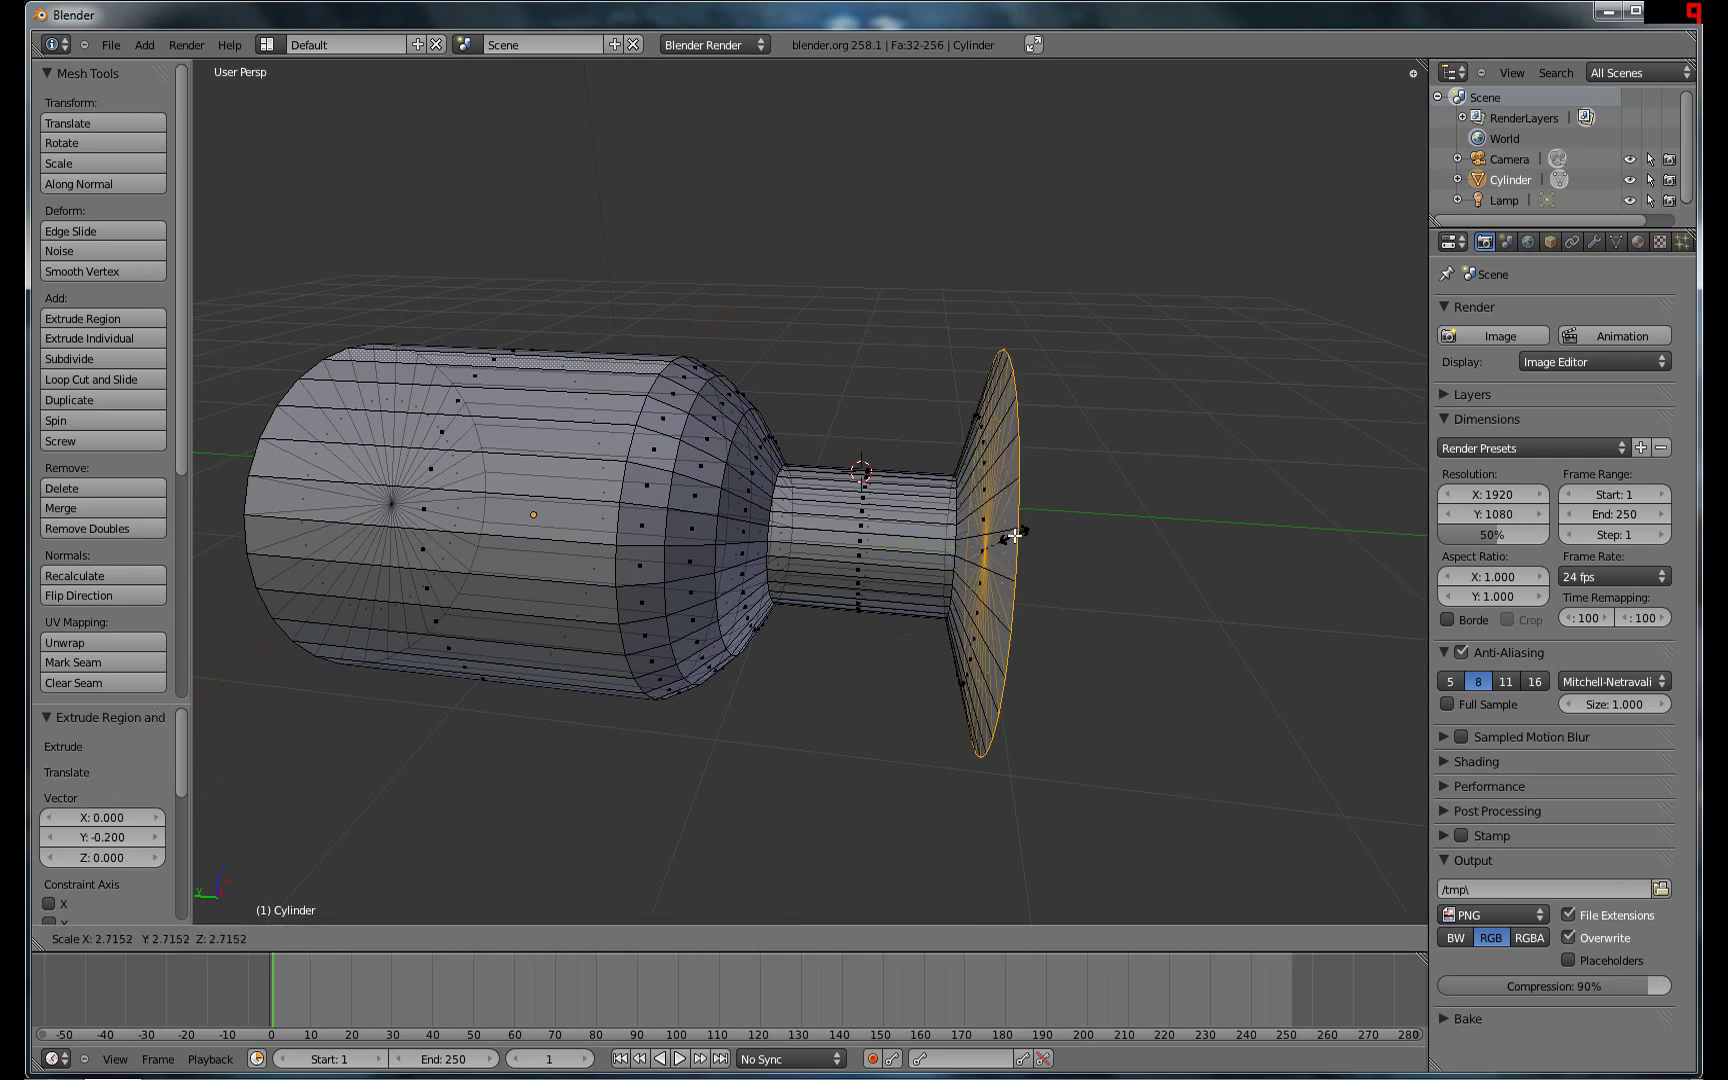
left_click(1012, 534)
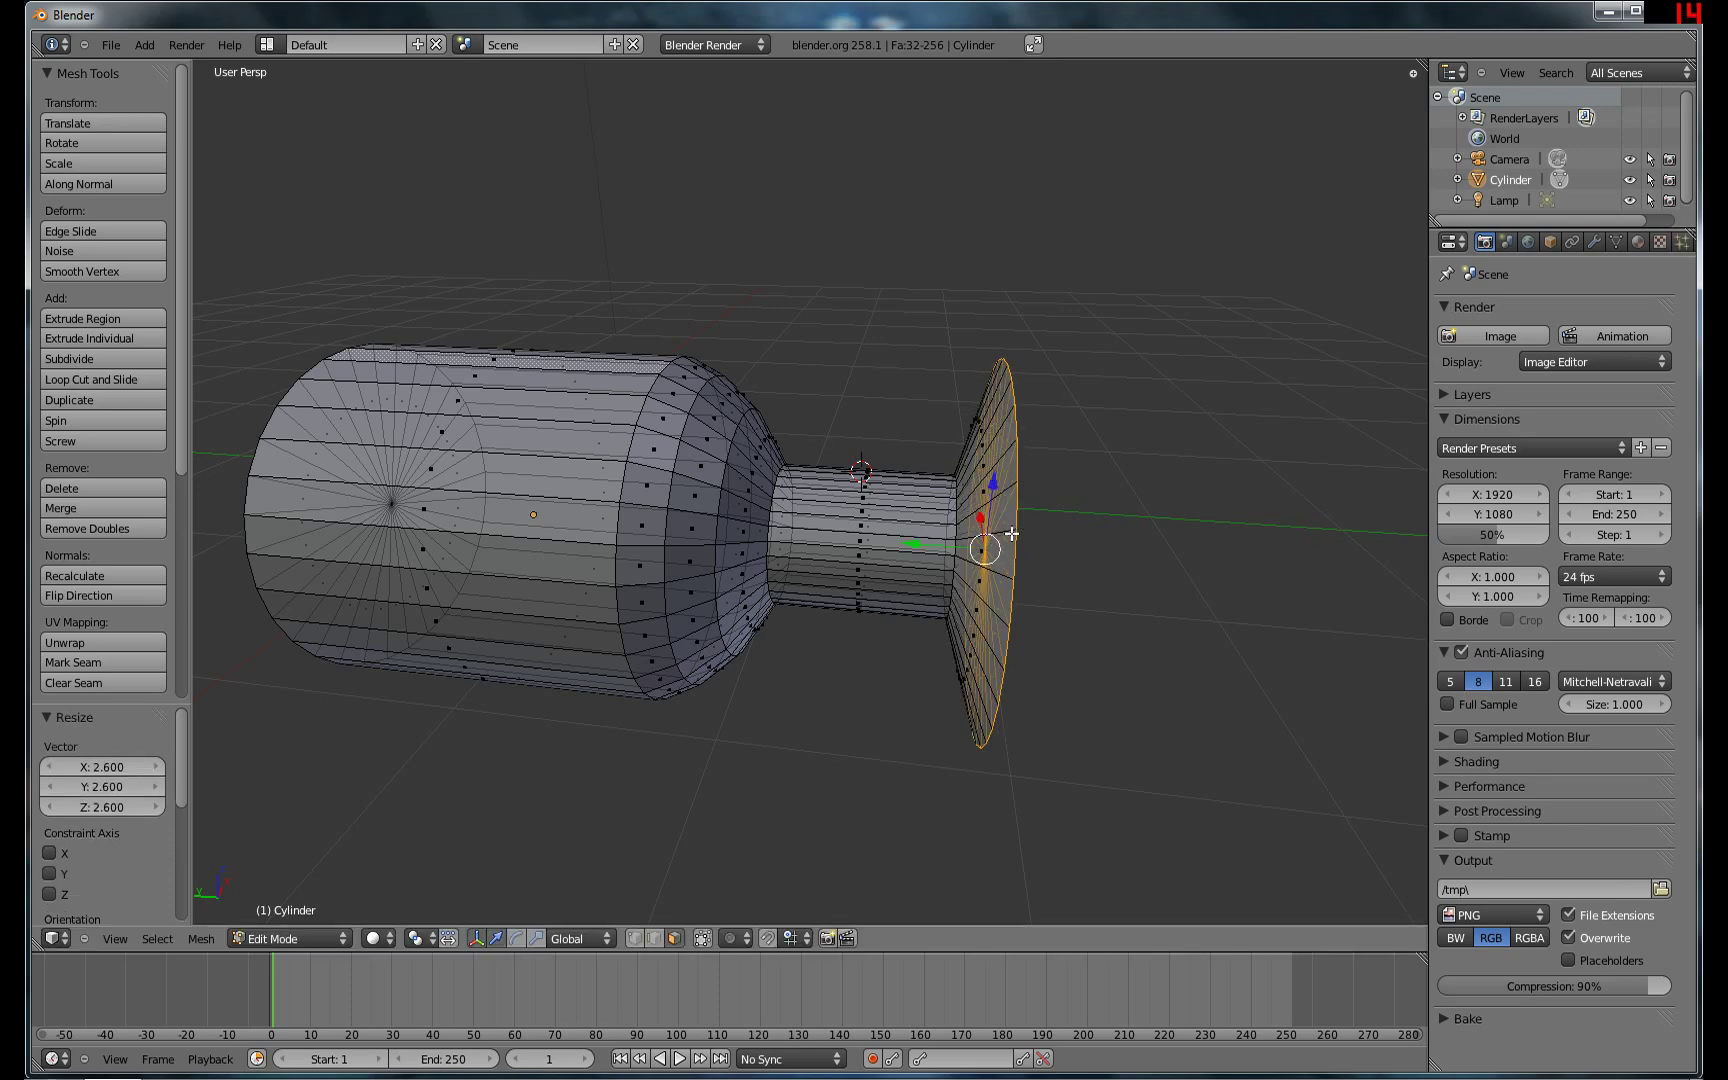
key("e")
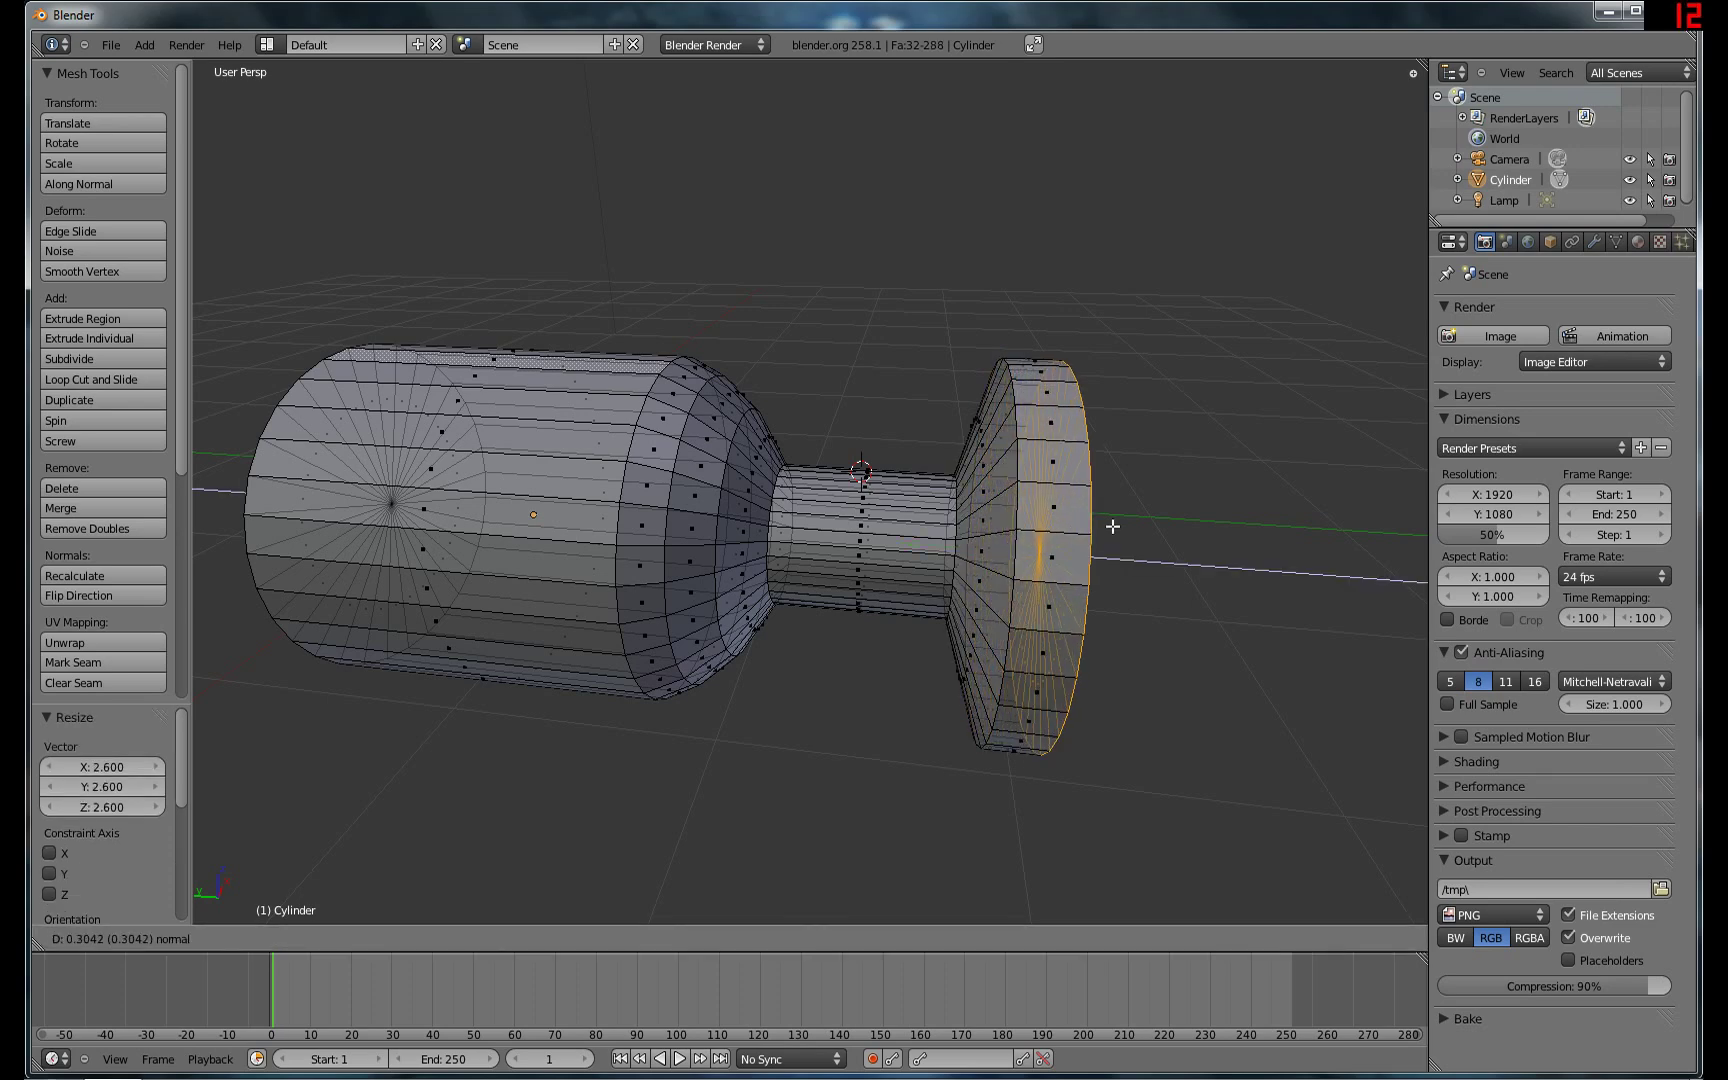
left_click(1186, 541)
middle_click_drag(971, 446, 856, 455)
scroll(609, 446, "down", 5)
scroll(856, 455, "up", 4)
middle_click_drag(972, 432, 463, 629)
Deselect all and box-select the large cylinder's left end cap.
key("a")
key("b")
left_click_drag(259, 378, 470, 842)
middle_click_drag(406, 597, 517, 599)
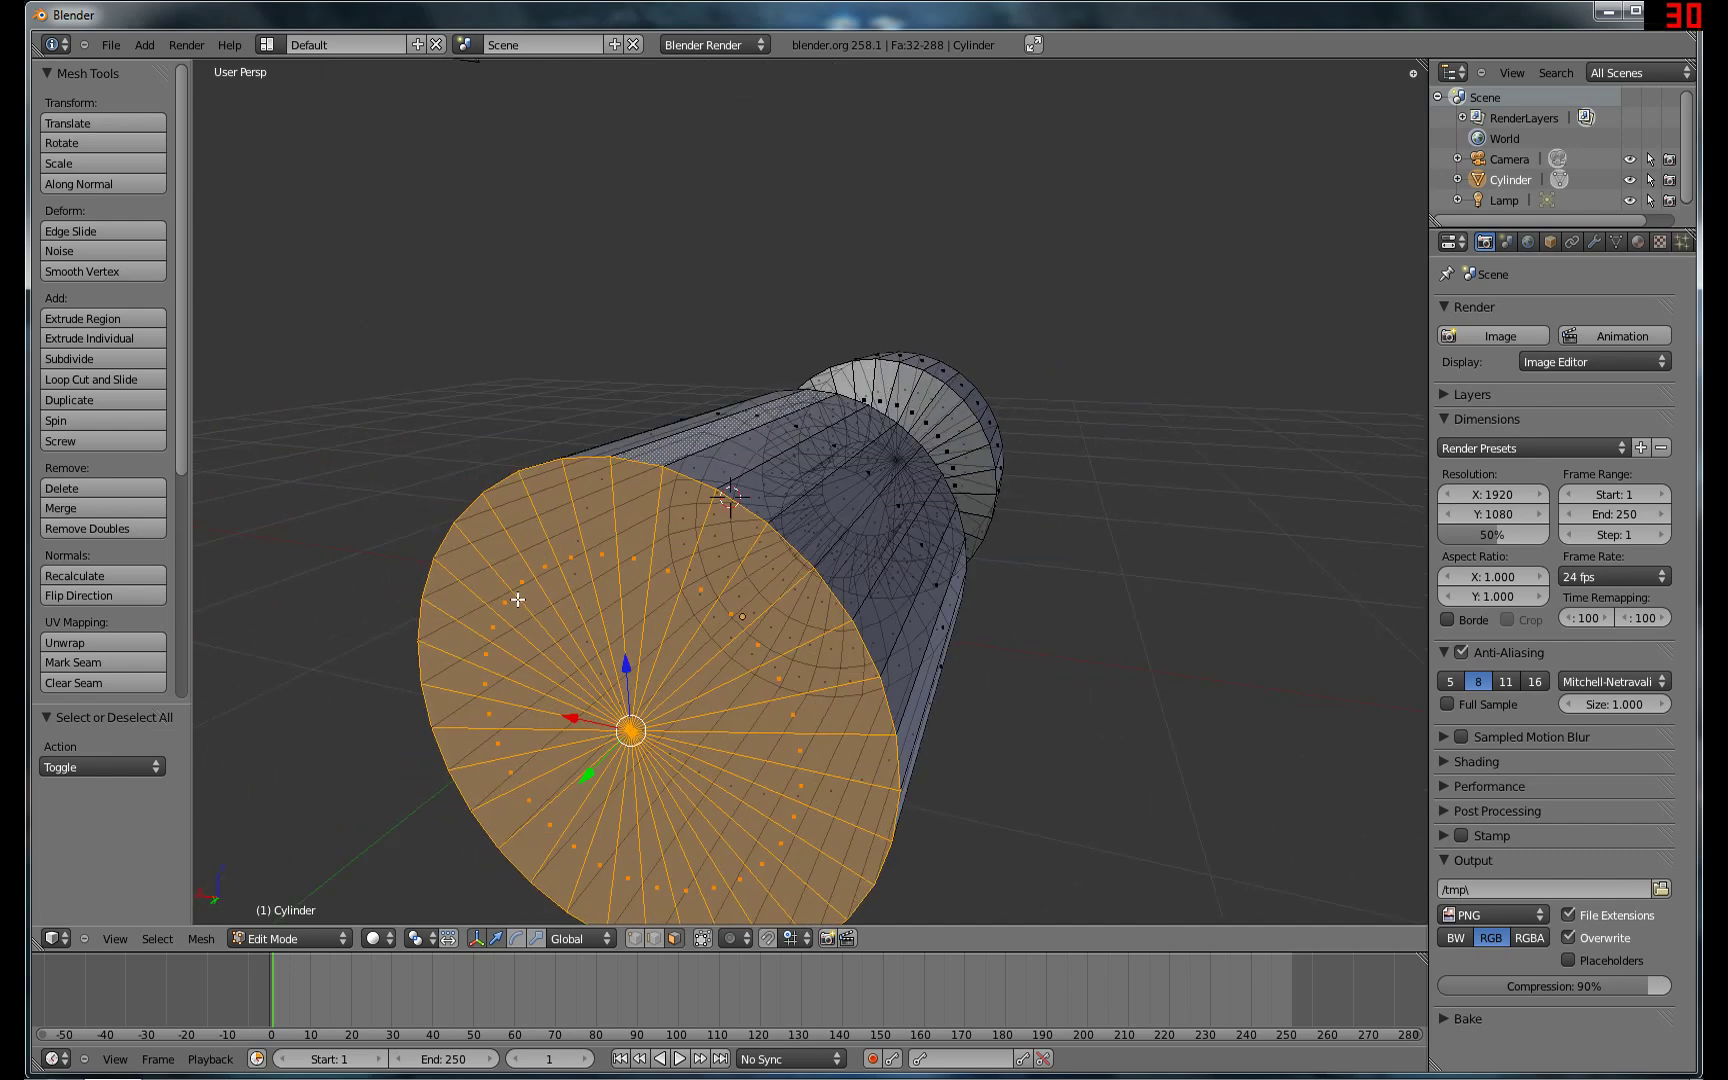
Extrude the selected end cap and scale it to 0.78 to form an inset rim.
key("e")
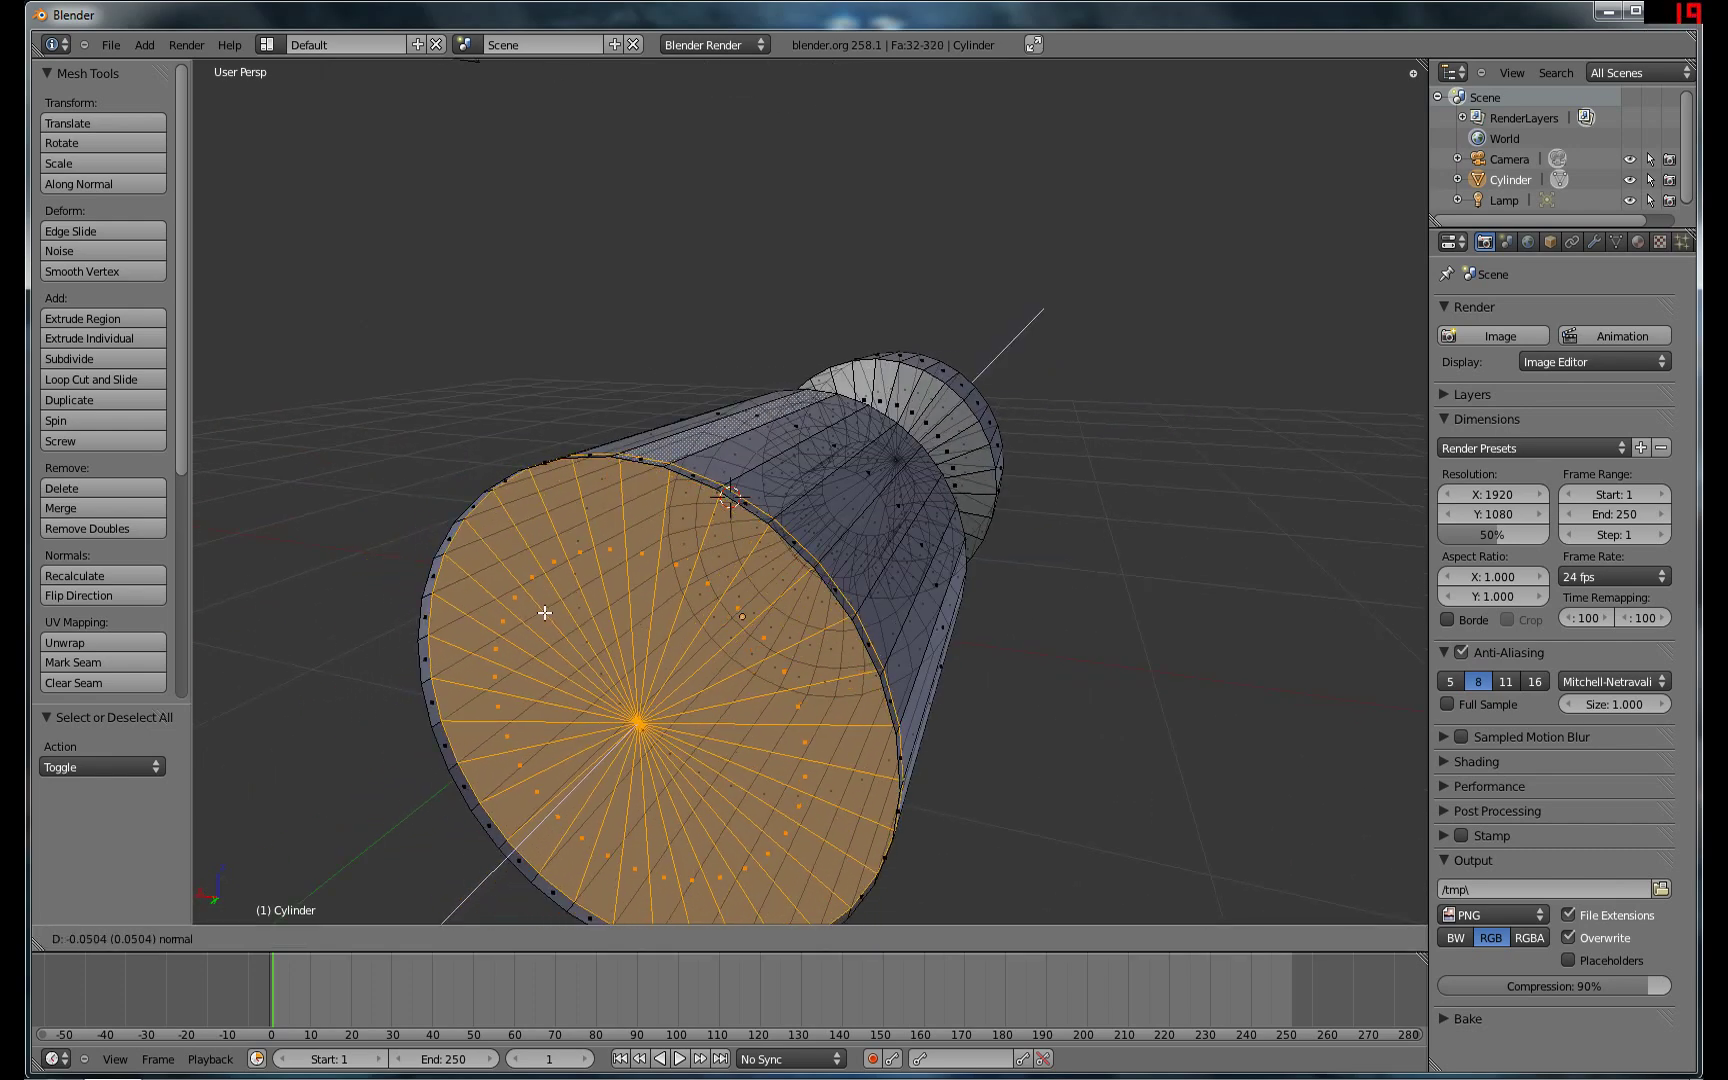
left_click(548, 607)
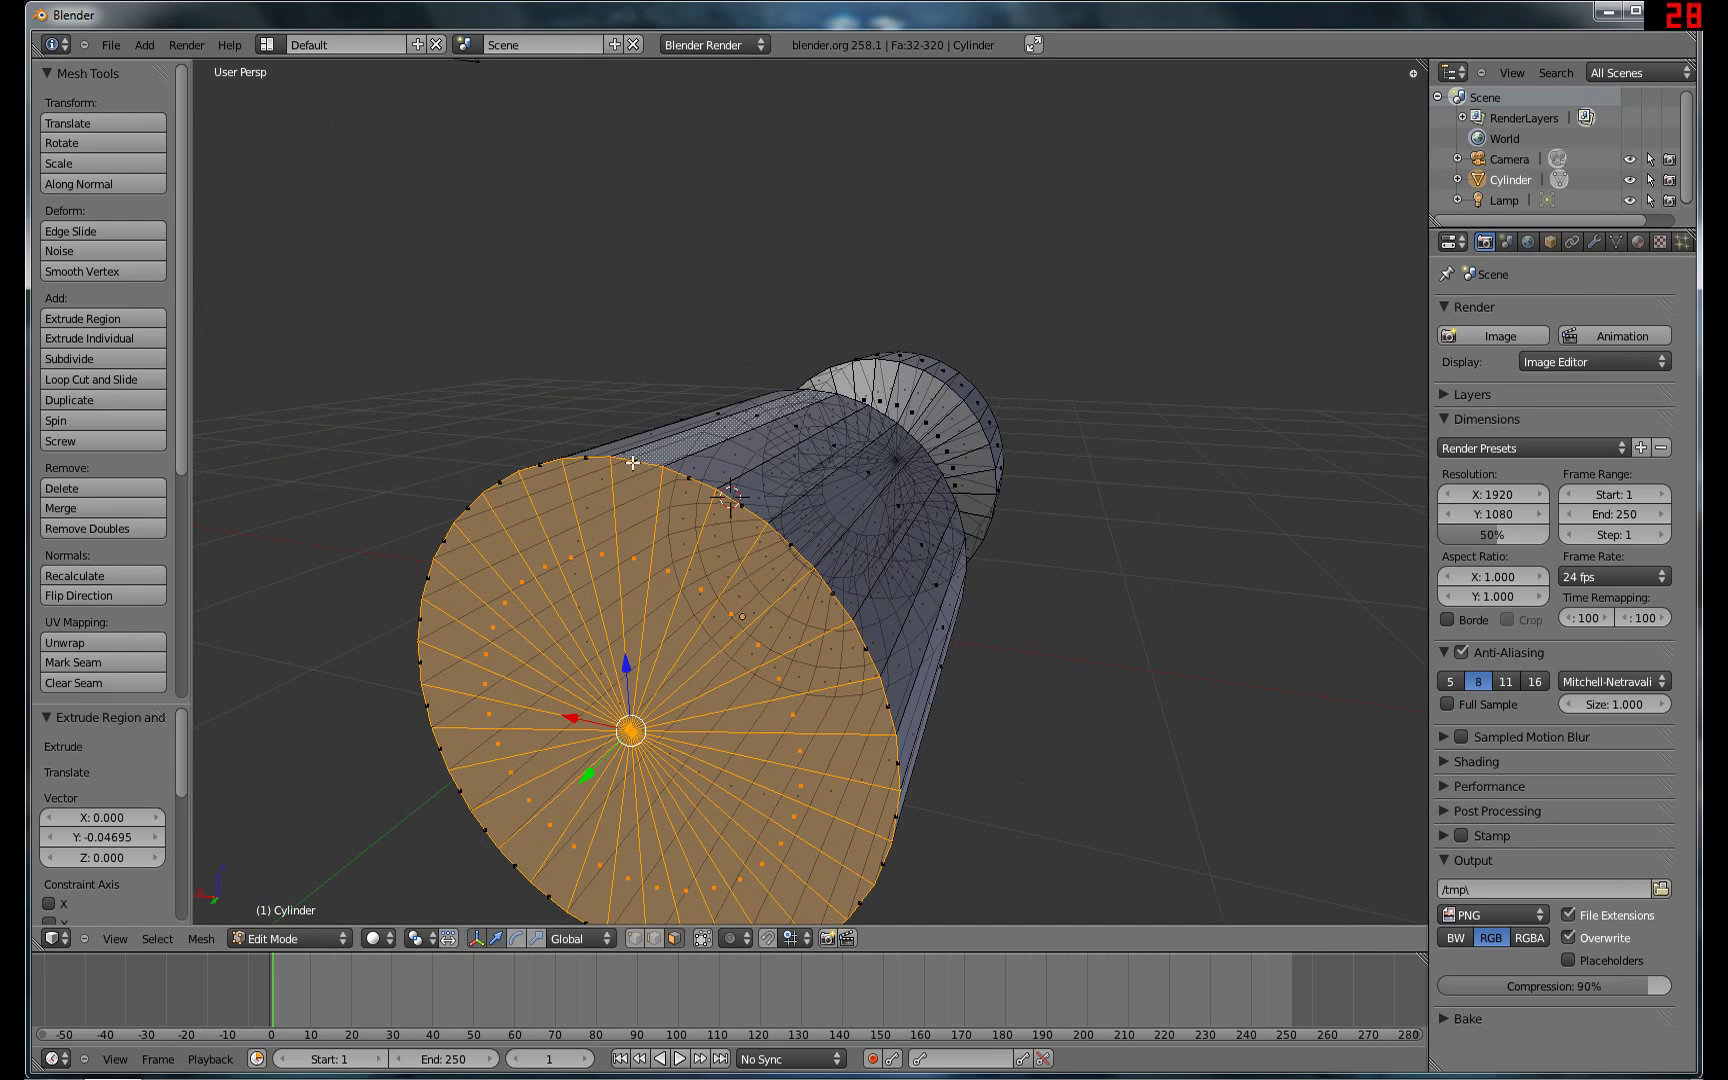
key("s")
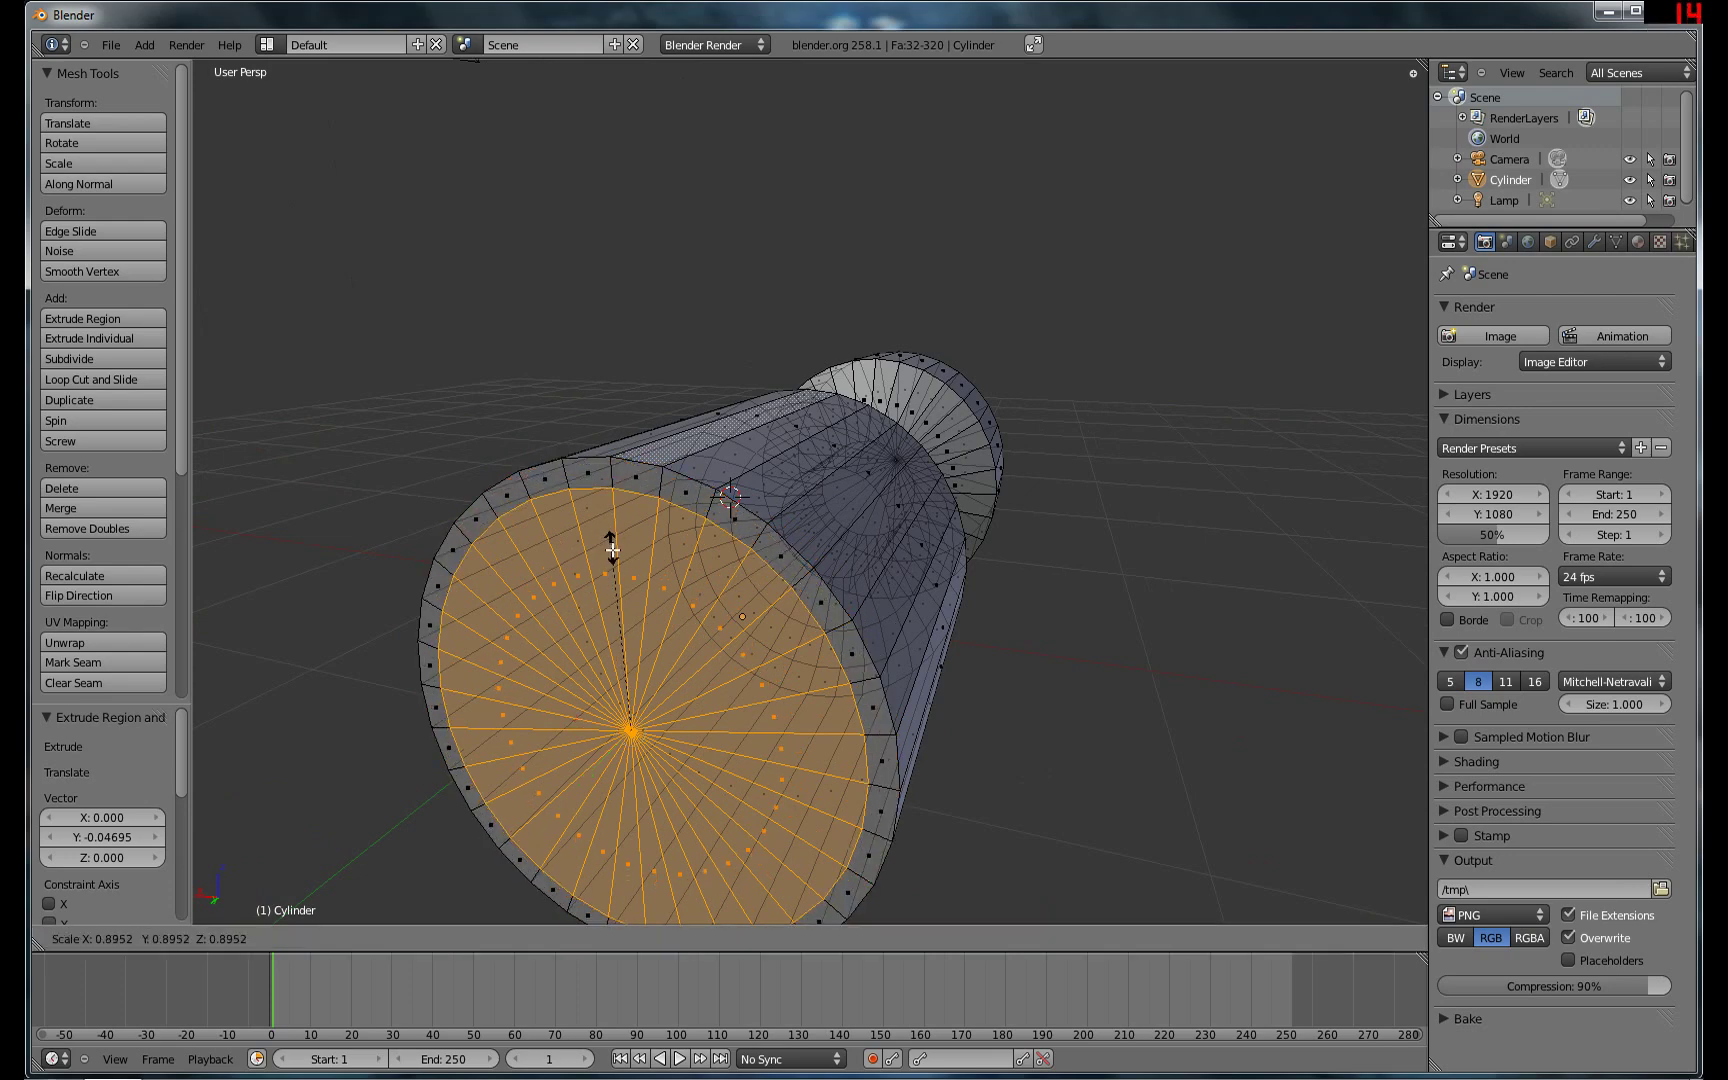
left_click(614, 570)
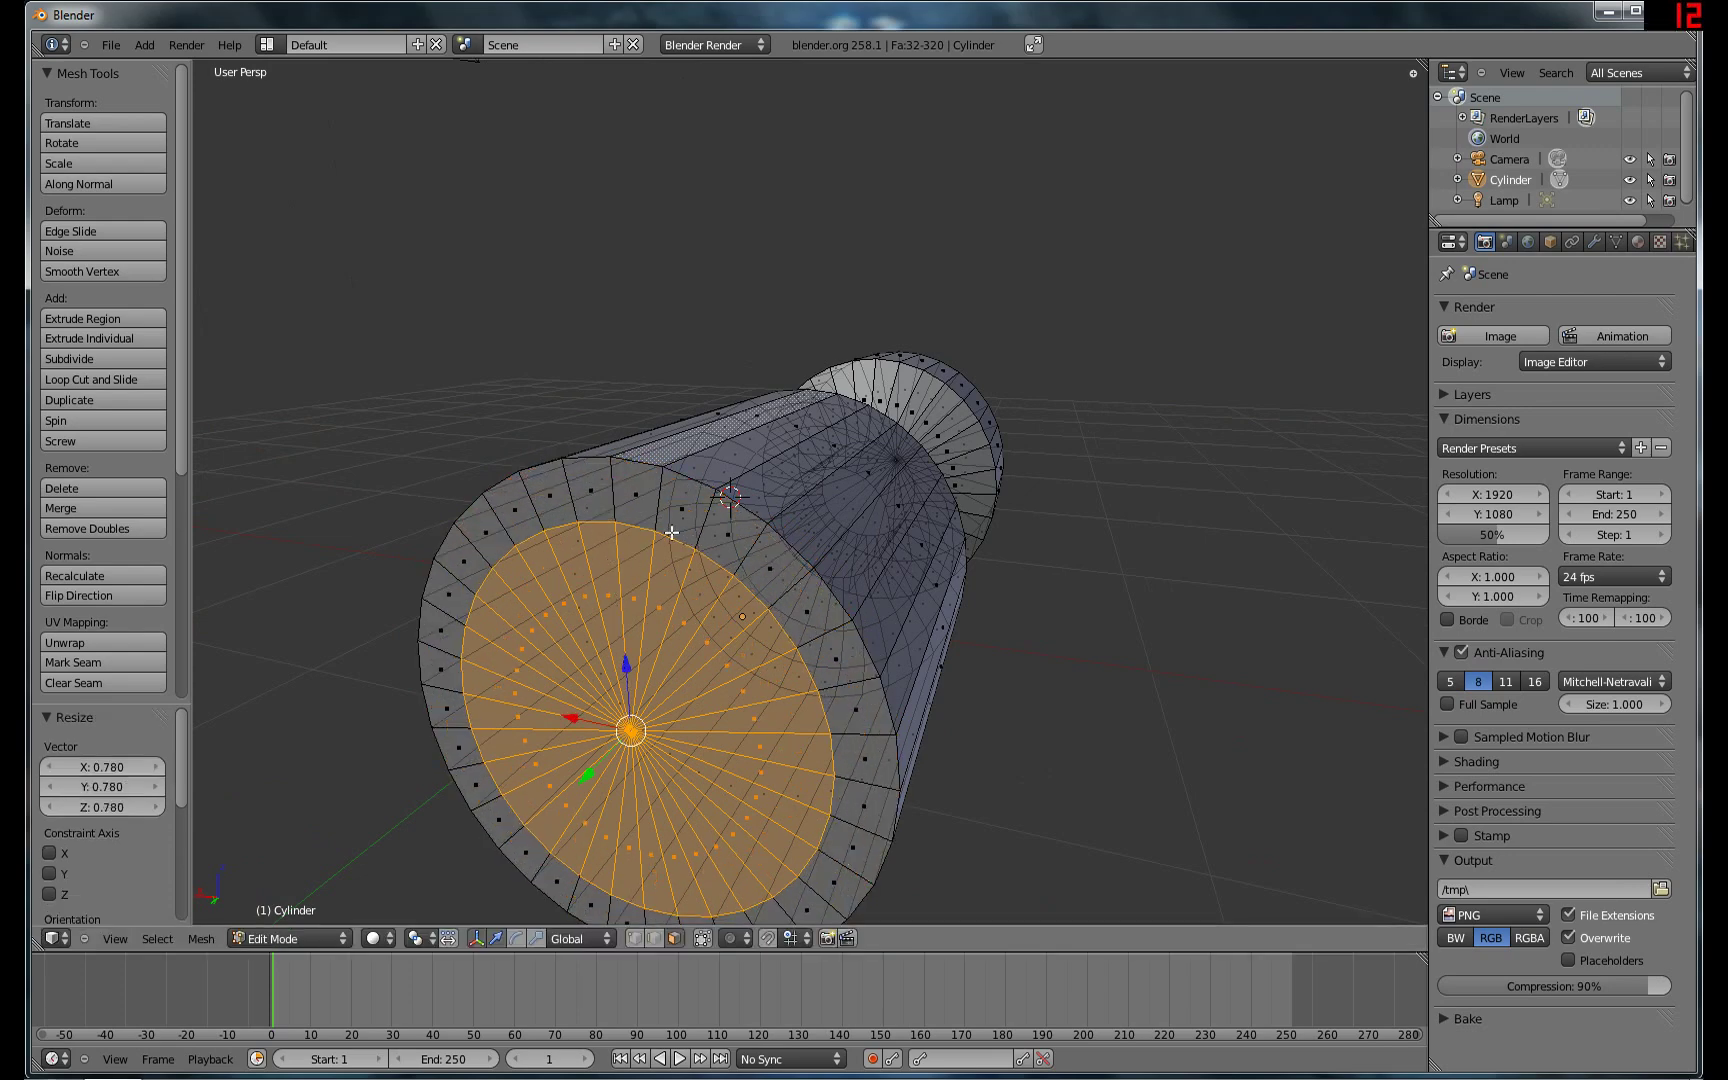
middle_click_drag(670, 530, 889, 474)
Extrude the cap's centre inward into a recess, then extrude it once more.
key("e")
left_click(700, 555)
scroll(880, 239, "down", 3)
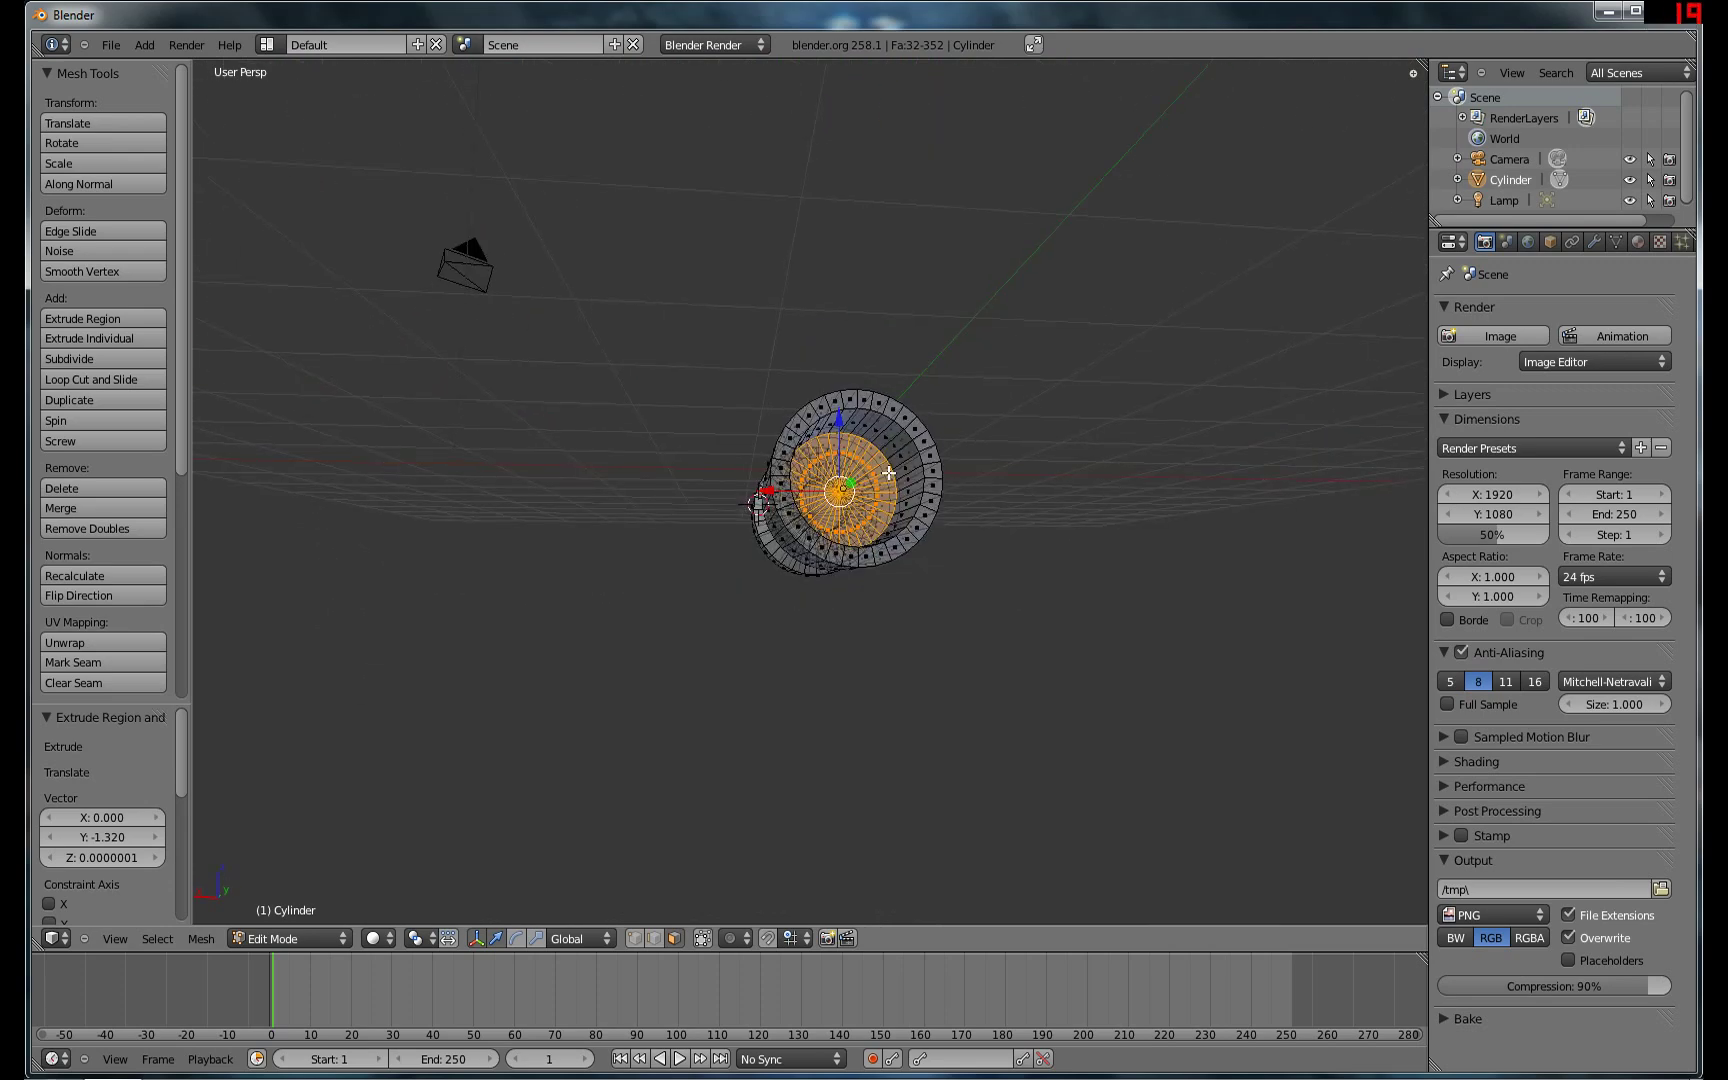
key("e")
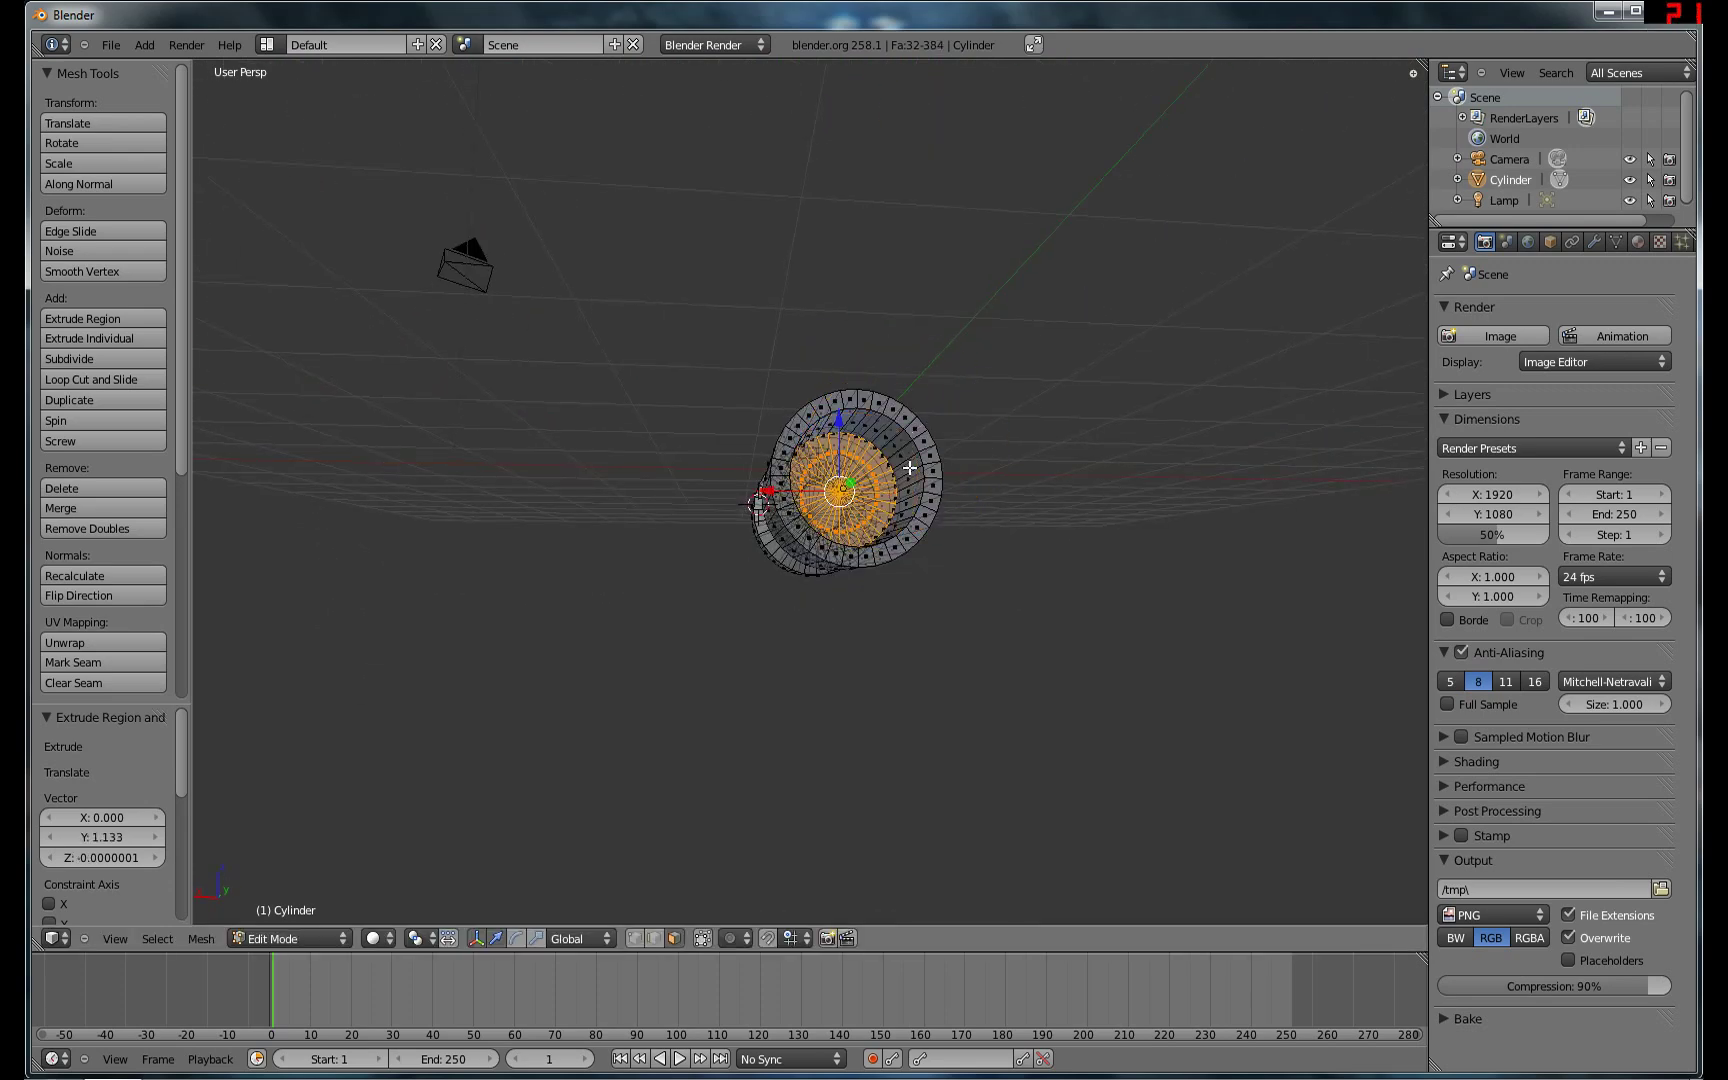